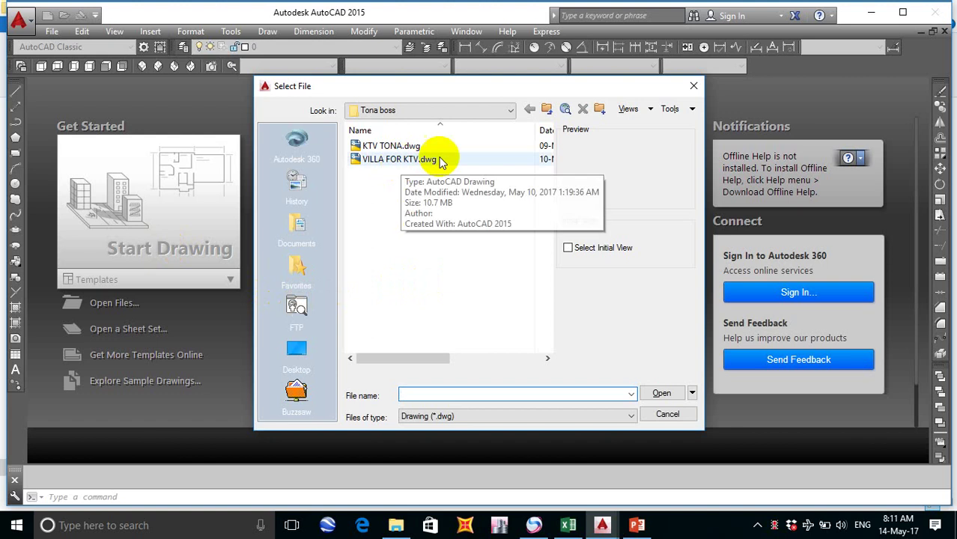
Step: Close the file selection dialog and examine the activity network with its task durations in the Sample 03.dwg drawing
{"action": "left_click", "coordinate": [692, 86]}
{"action": "left_click", "coordinate": [516, 208]}
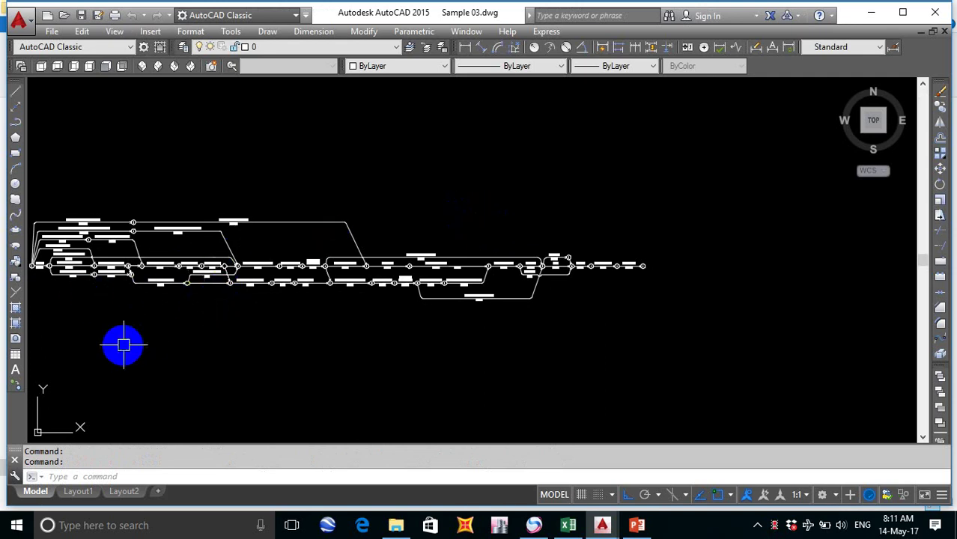
{"action": "middle_click_drag", "start_coordinate": [124, 341], "coordinate": [304, 324]}
{"action": "scroll", "coordinate": [216, 211], "scroll_direction": "up", "scroll_amount": 5}
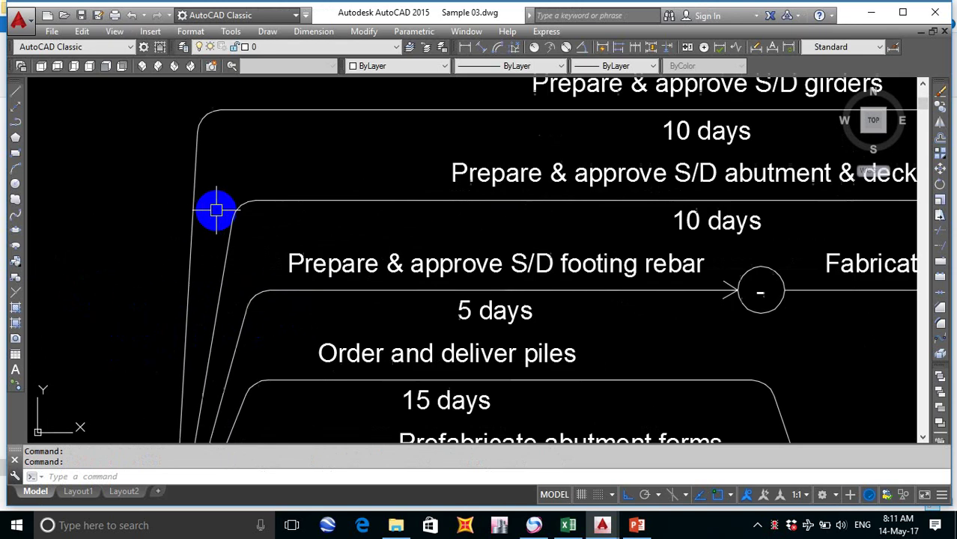
{"action": "scroll", "coordinate": [215, 210], "scroll_direction": "down", "scroll_amount": 6}
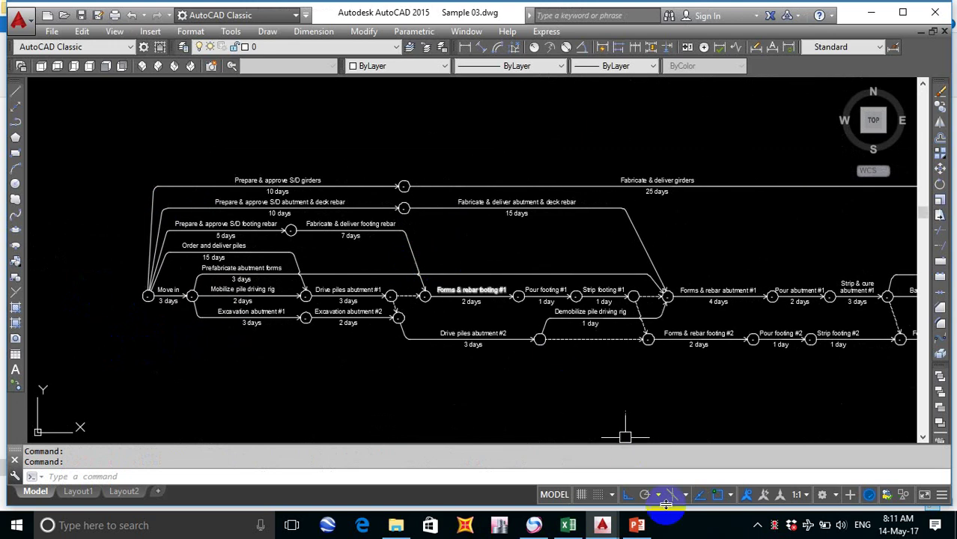
Step: Switch to the Sample 03.xls workbook in Excel and enter outline levels 1, 2 and 3 for task IDs 1 to 3
{"action": "left_click", "coordinate": [636, 526]}
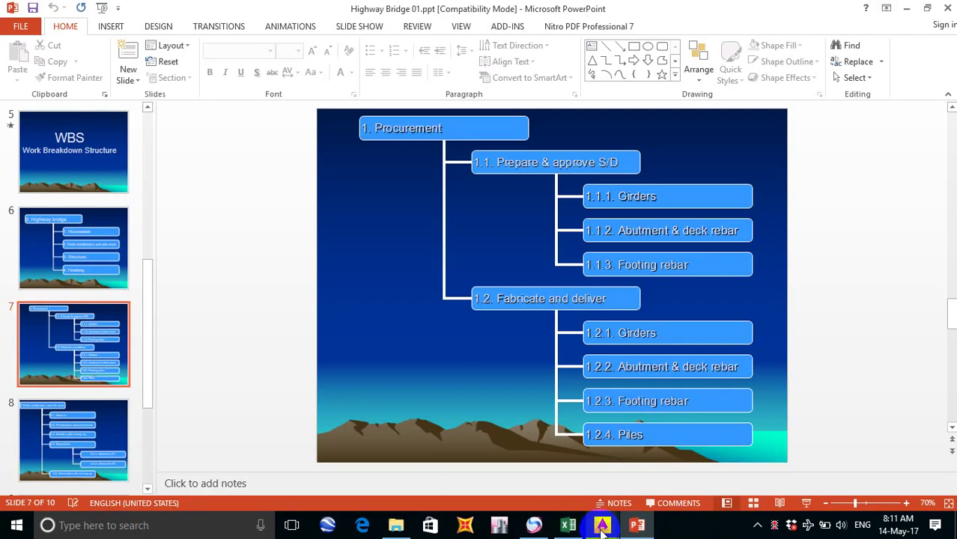
{"action": "left_click", "coordinate": [569, 527]}
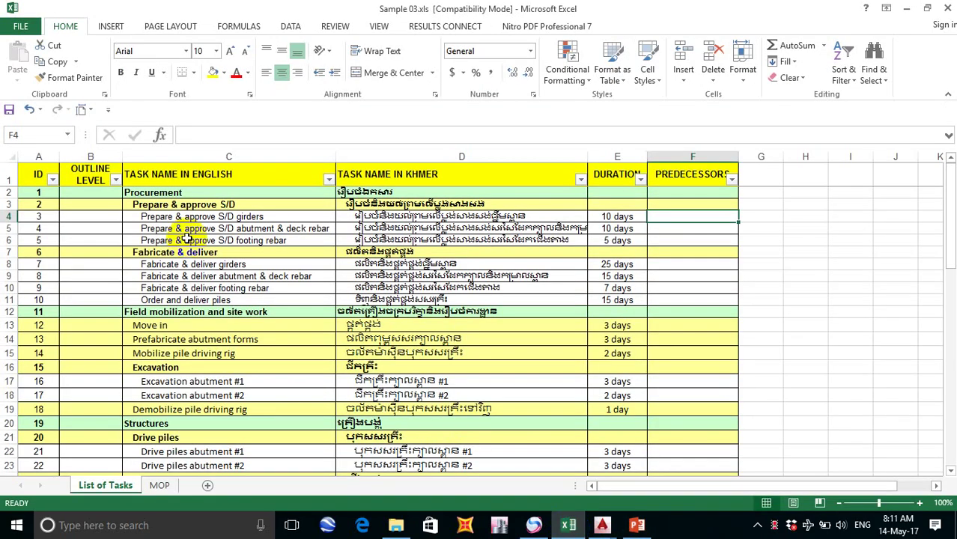
{"action": "left_click", "coordinate": [114, 196]}
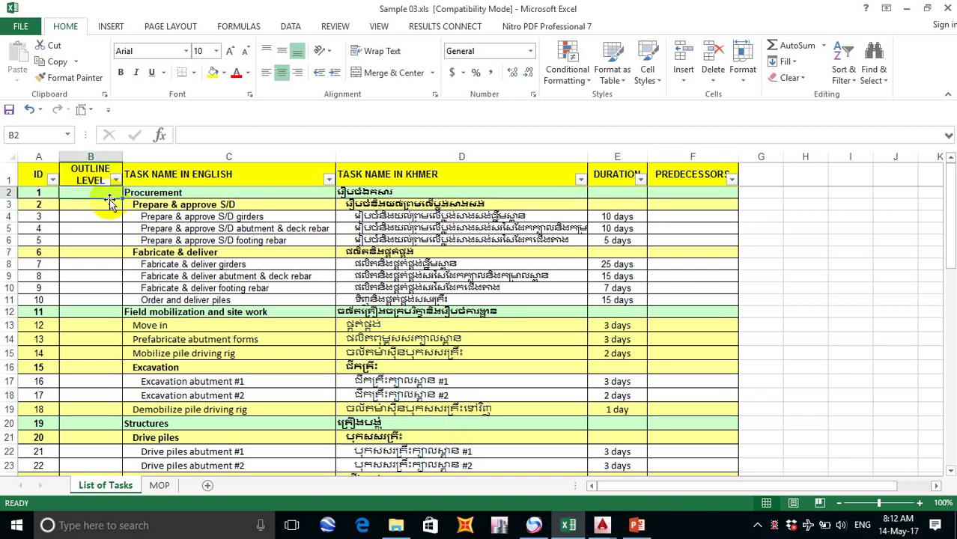
{"action": "type", "text": "1"}
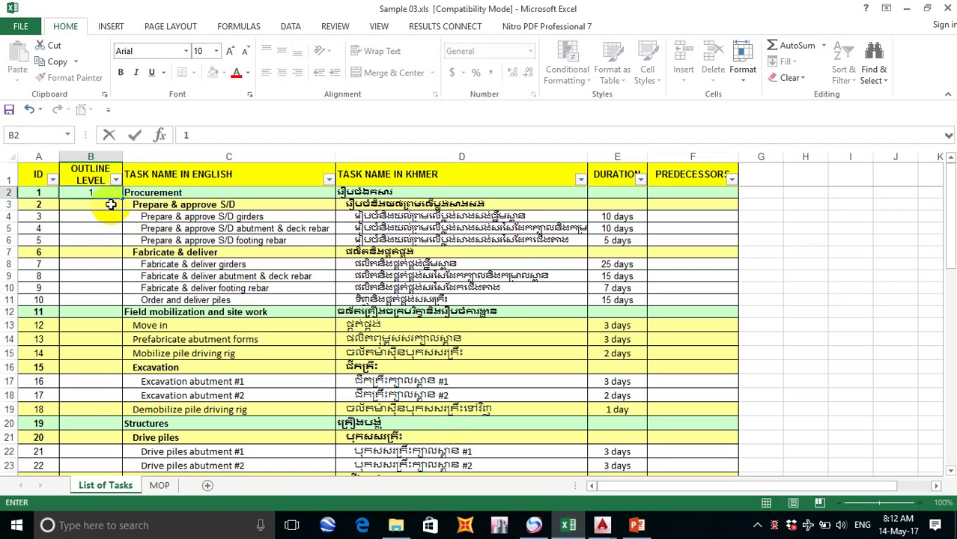
{"action": "key", "text": "Return"}
{"action": "type", "text": "2"}
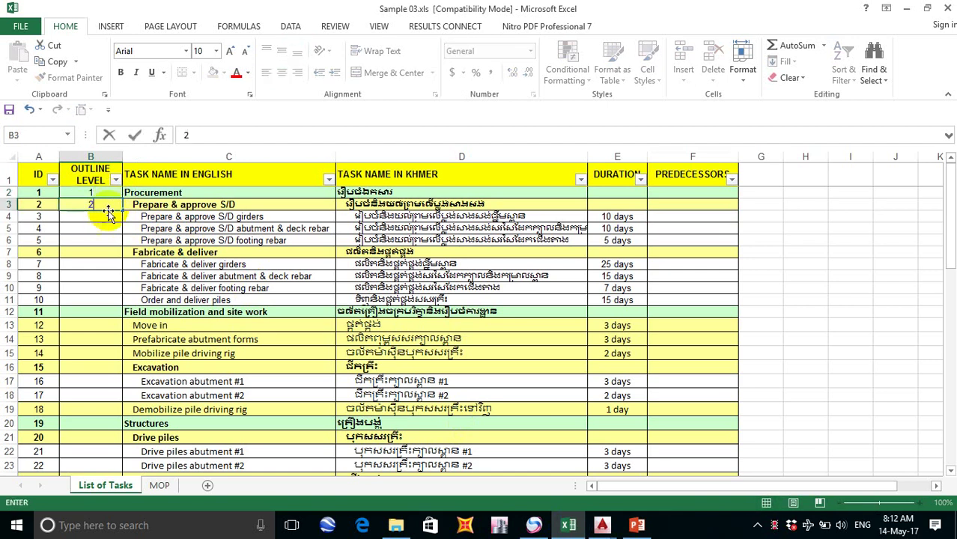
{"action": "key", "text": "Return"}
{"action": "type", "text": "3"}
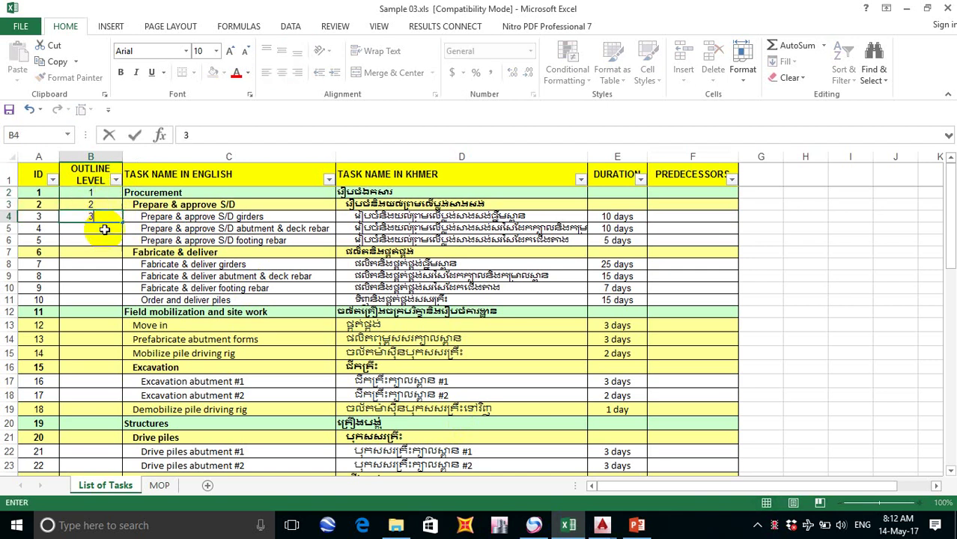
{"action": "key", "text": "Return"}
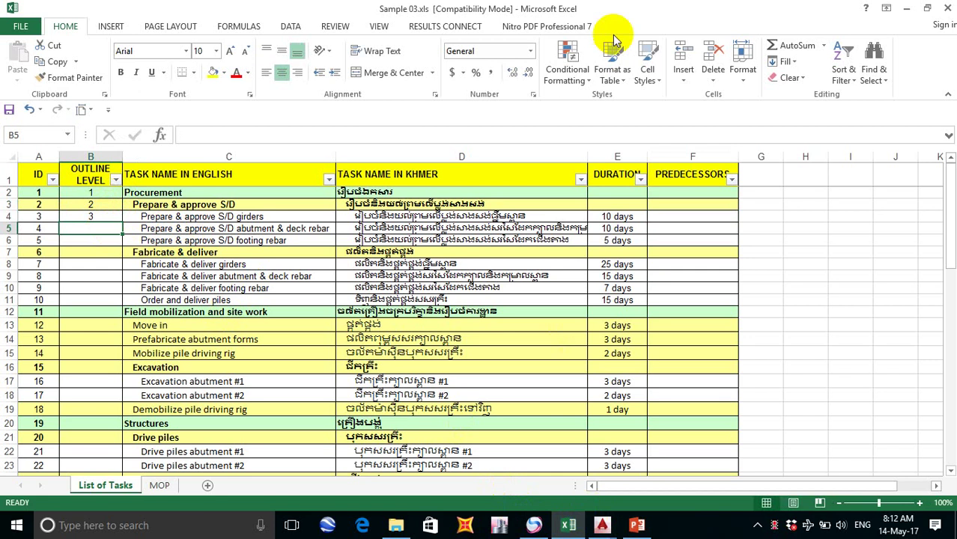
Step: Switch to the Highway Bridge 01.ppt presentation in PowerPoint and arrange it side by side with the Sample 03.xls workbook
{"action": "left_click", "coordinate": [638, 526]}
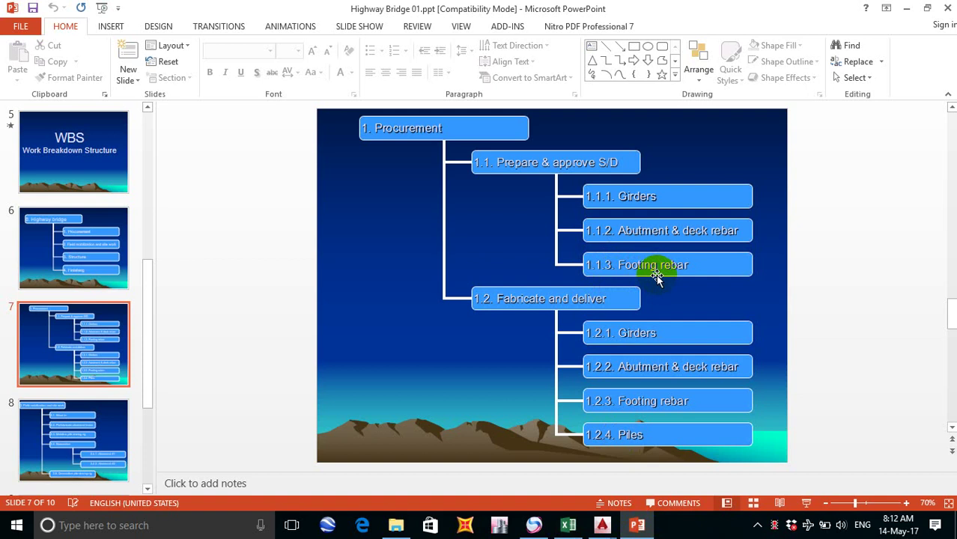
{"action": "left_click_drag", "start_coordinate": [699, 21], "coordinate": [956, 270]}
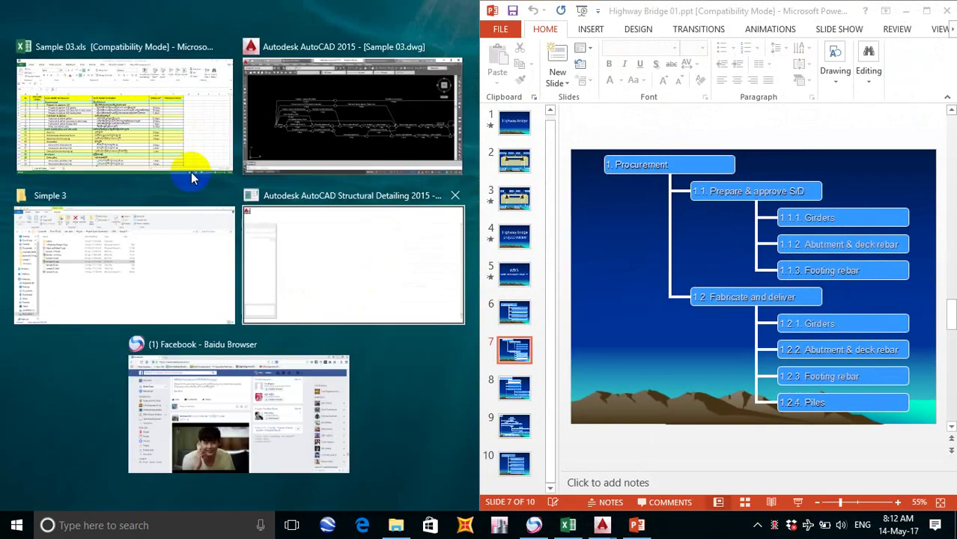
{"action": "left_click", "coordinate": [137, 100]}
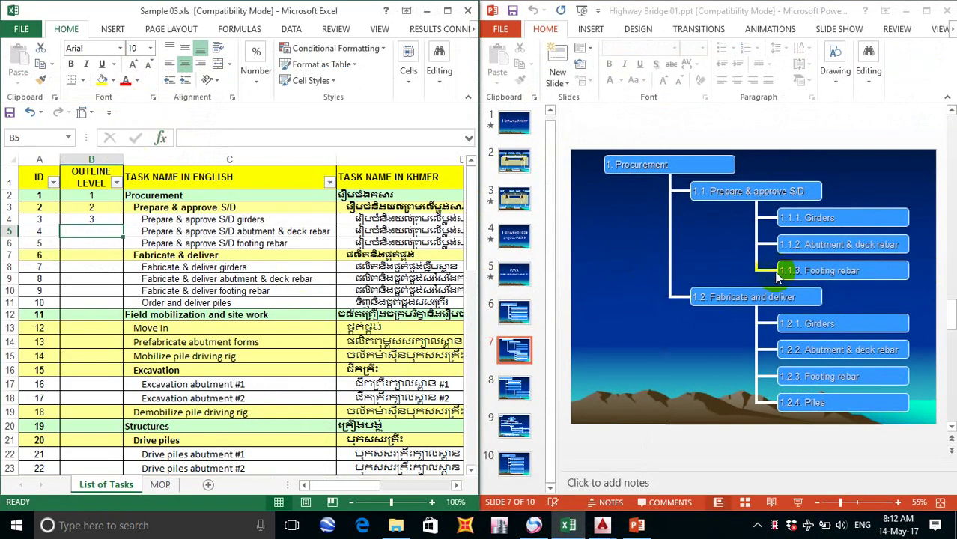
Step: Enter outline level 3 for the S/D abutment & deck rebar and S/D footing rebar tasks
{"action": "type", "text": "3"}
{"action": "left_click", "coordinate": [94, 241]}
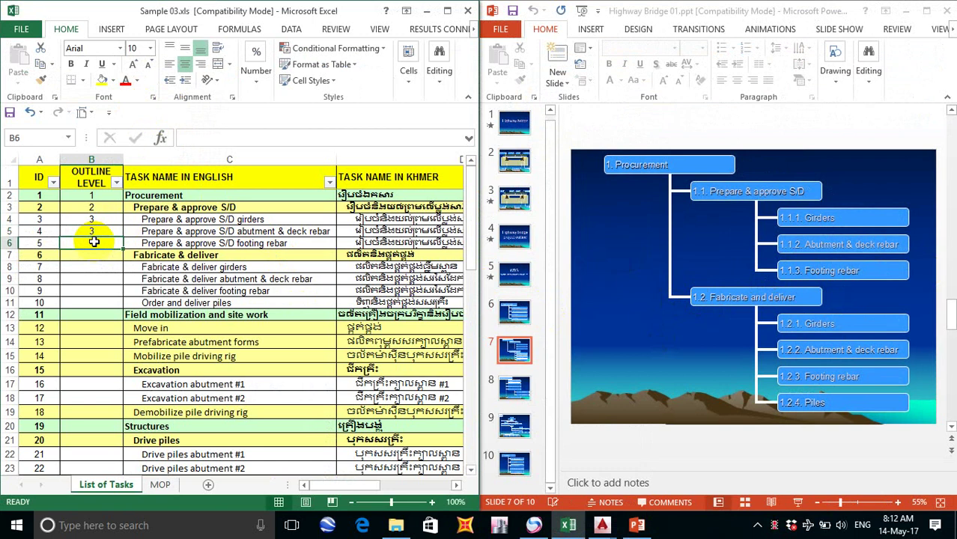
{"action": "type", "text": "3"}
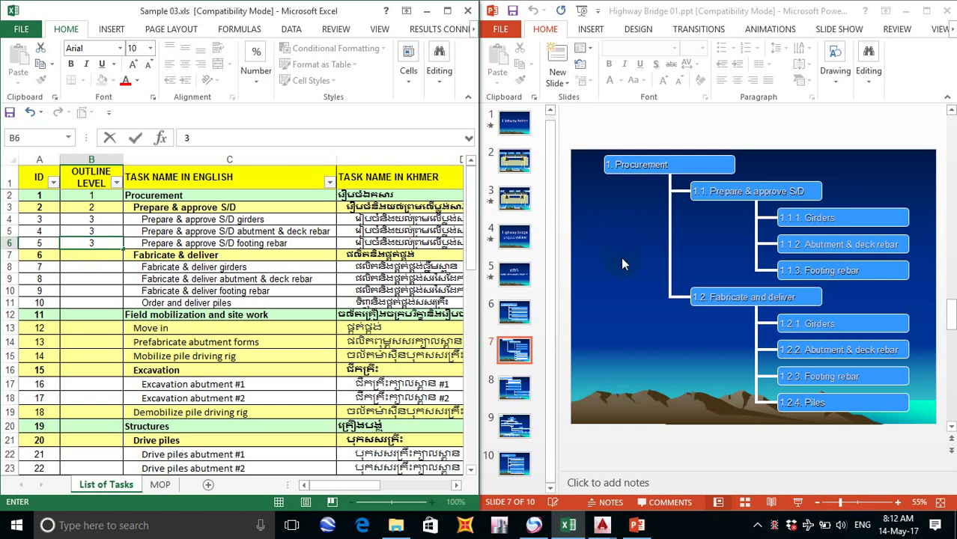
Step: Review the presentation's labelled bridge diagrams in English and Khmer, and return to the Procurement work breakdown slide
{"action": "left_click", "coordinate": [658, 275]}
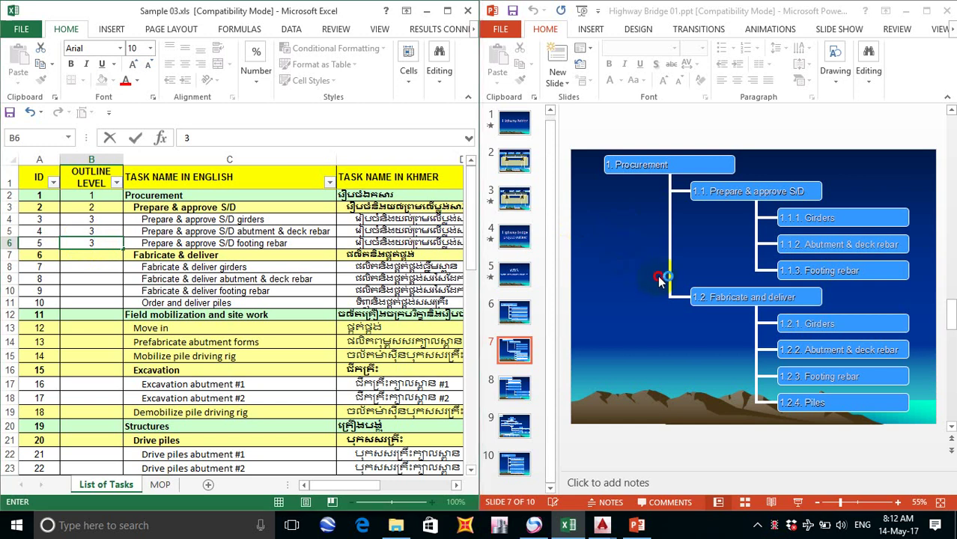
{"action": "scroll", "coordinate": [629, 255], "scroll_direction": "up", "scroll_amount": 6}
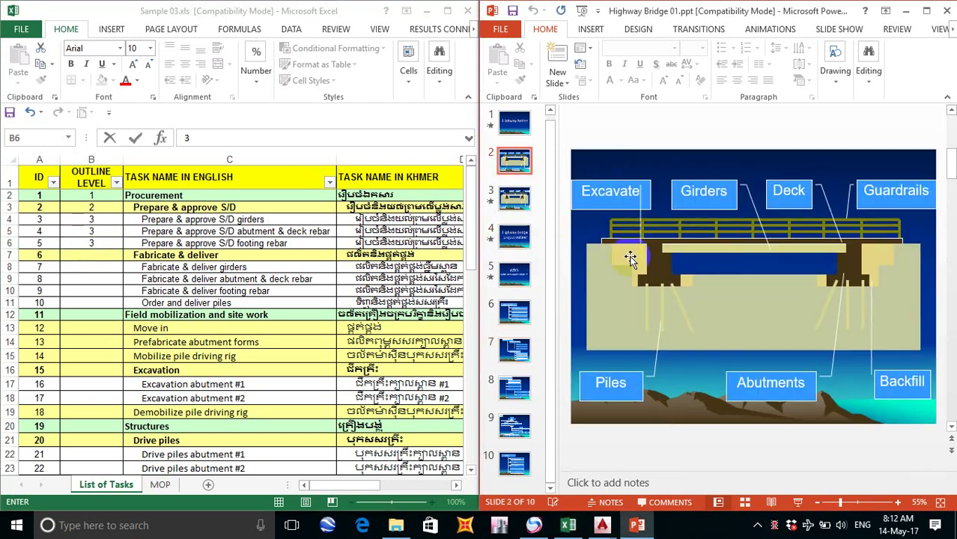
{"action": "scroll", "coordinate": [630, 260], "scroll_direction": "down", "scroll_amount": 2}
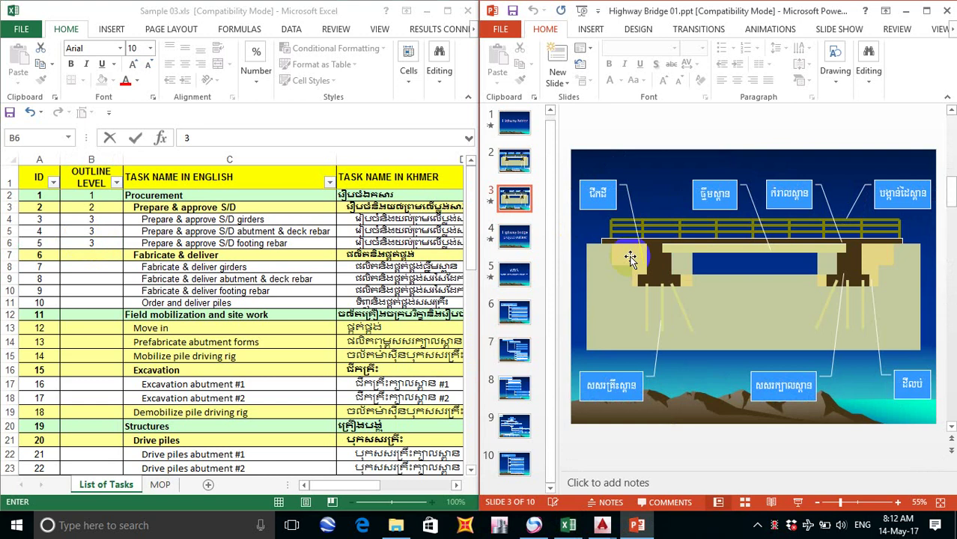
{"action": "scroll", "coordinate": [631, 259], "scroll_direction": "down", "scroll_amount": 1}
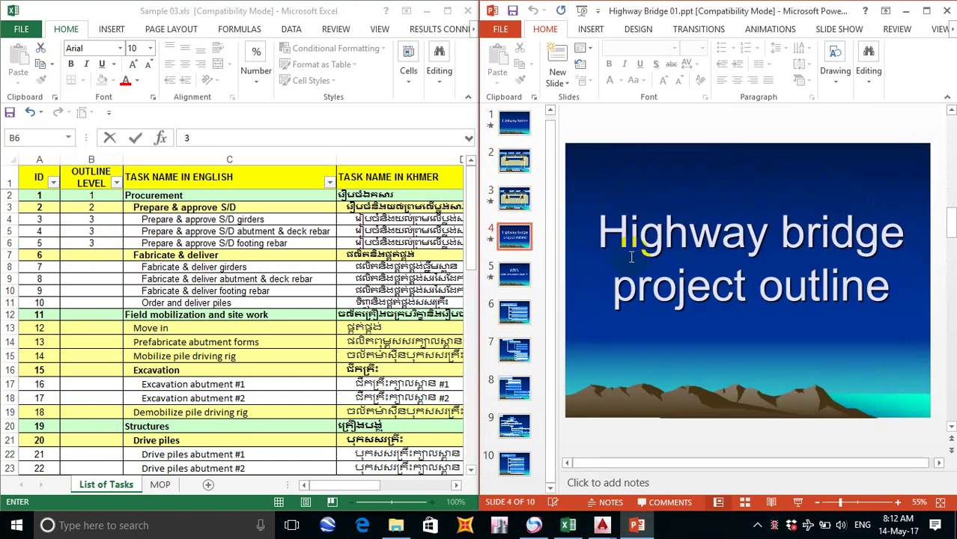
{"action": "scroll", "coordinate": [631, 259], "scroll_direction": "up", "scroll_amount": 1}
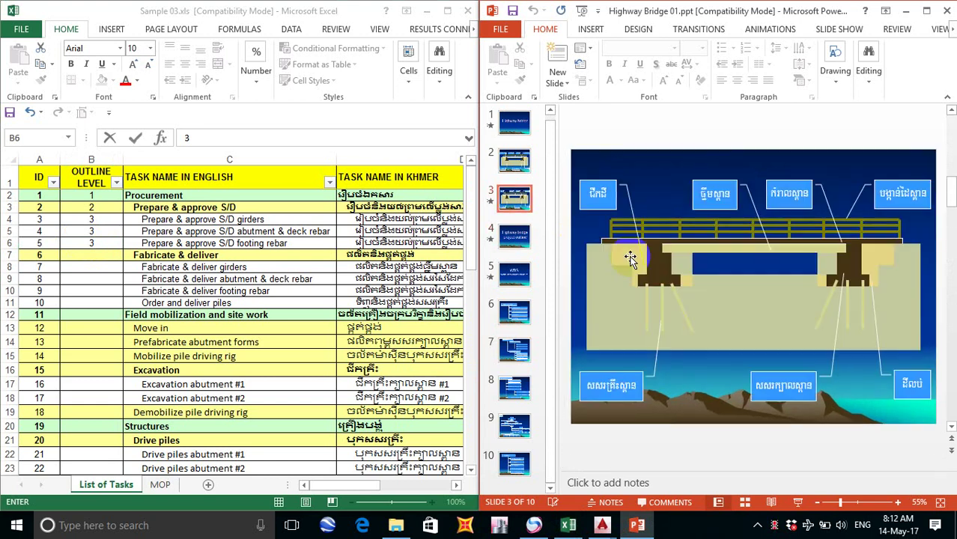
{"action": "scroll", "coordinate": [631, 259], "scroll_direction": "down", "scroll_amount": 1}
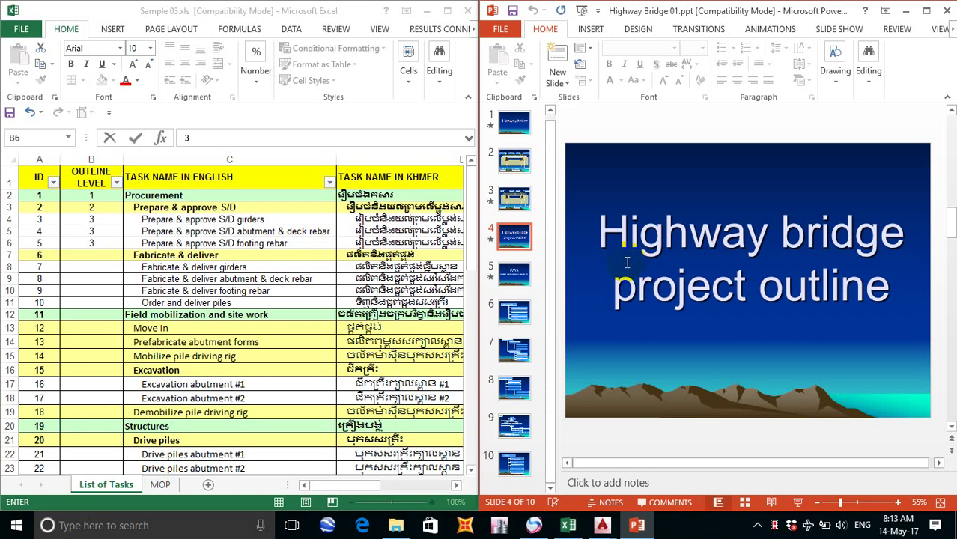
{"action": "scroll", "coordinate": [641, 262], "scroll_direction": "down", "scroll_amount": 2}
{"action": "scroll", "coordinate": [642, 262], "scroll_direction": "down", "scroll_amount": 1}
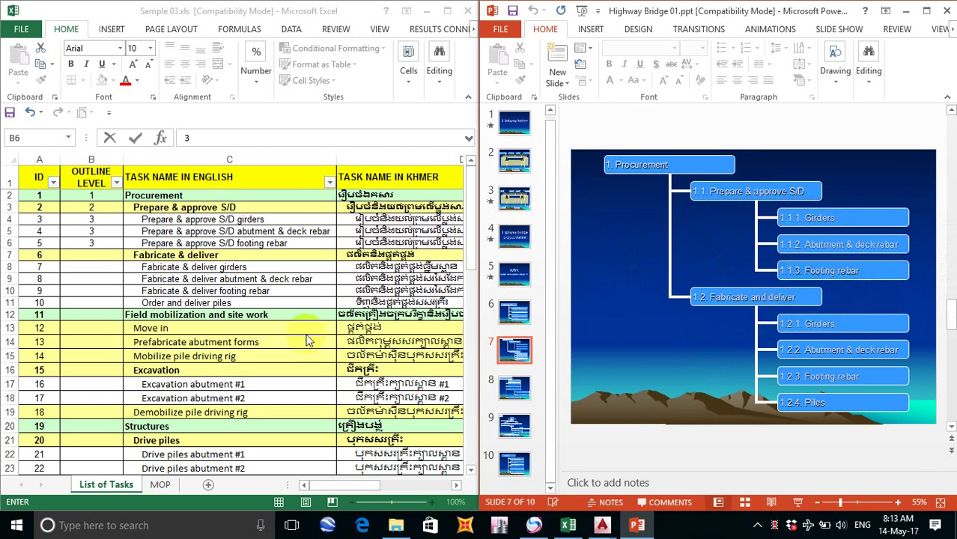
Step: Enter outline level 2 for Fabricate & deliver and level 3 for each of its four subtasks, task IDs 7 to 10
{"action": "left_click", "coordinate": [98, 247]}
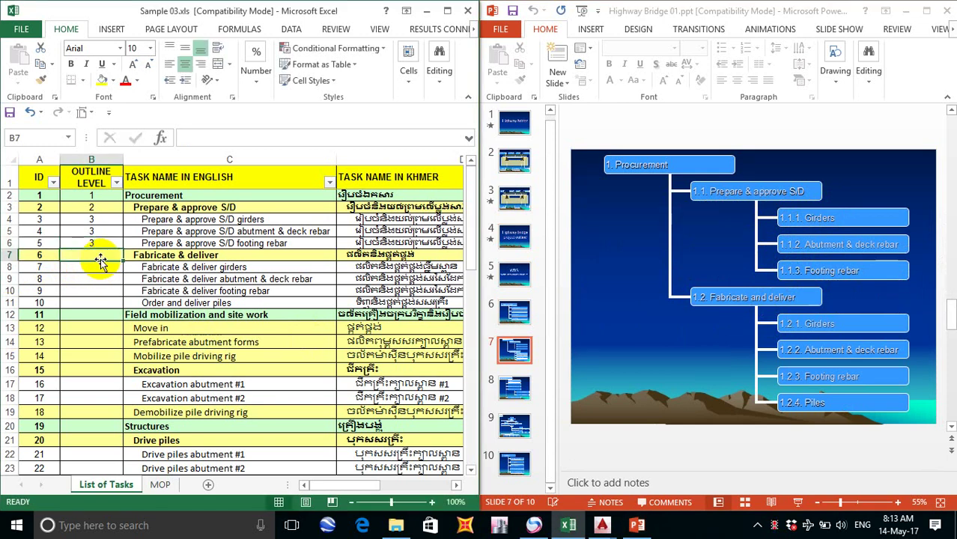
{"action": "key", "text": "Return"}
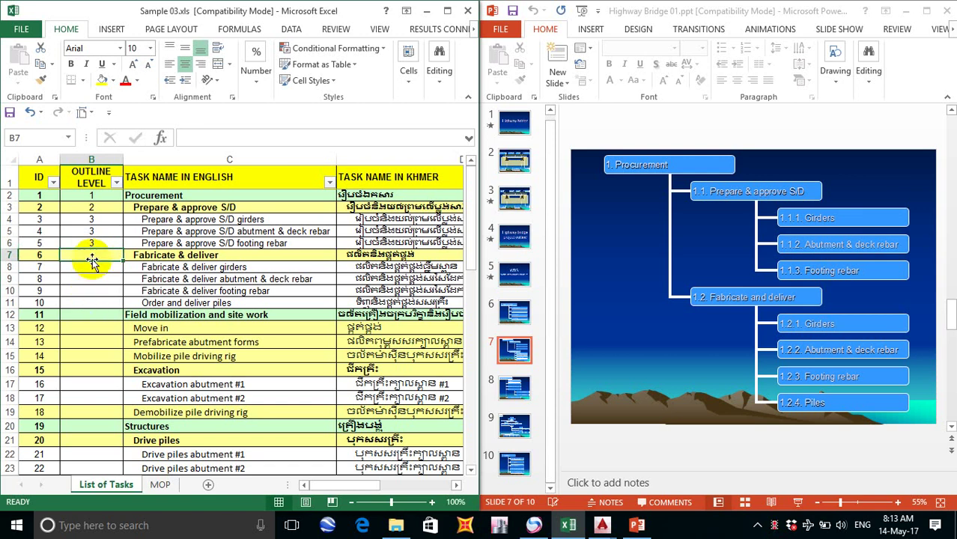
{"action": "type", "text": "2"}
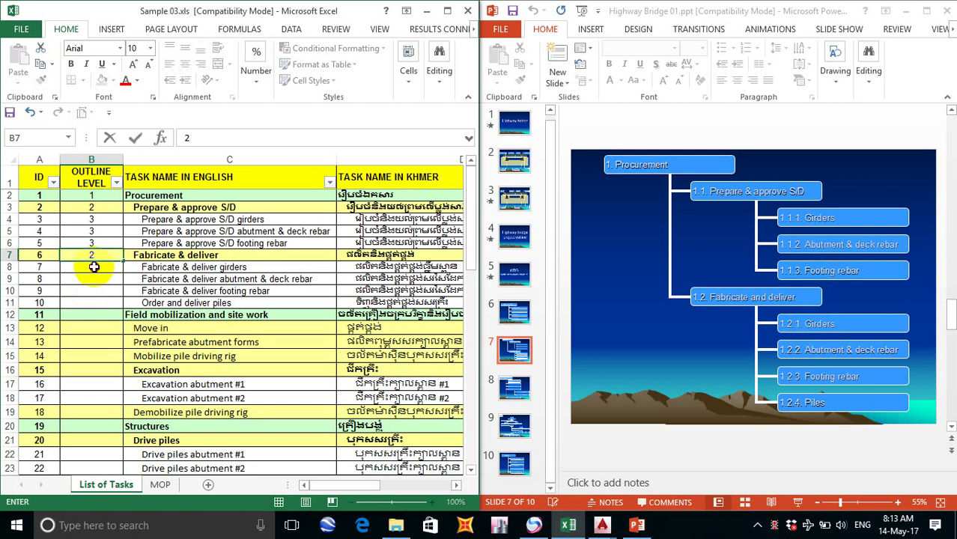
{"action": "key", "text": "Return"}
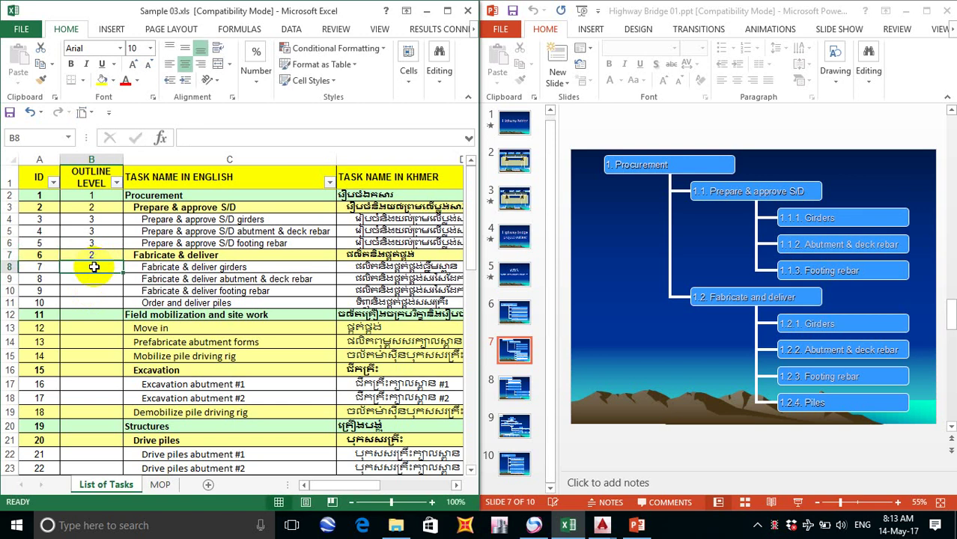
{"action": "type", "text": "3"}
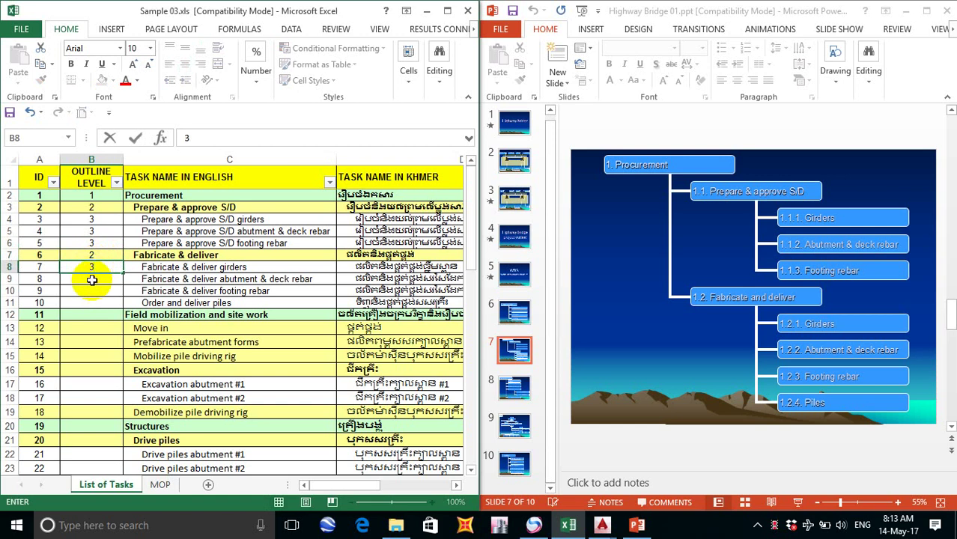
{"action": "key", "text": "Return"}
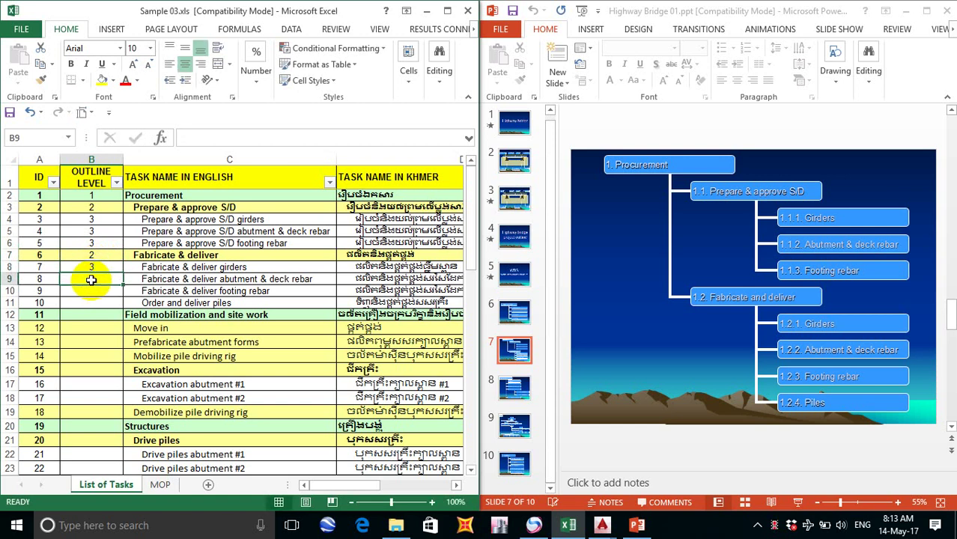
{"action": "type", "text": "3"}
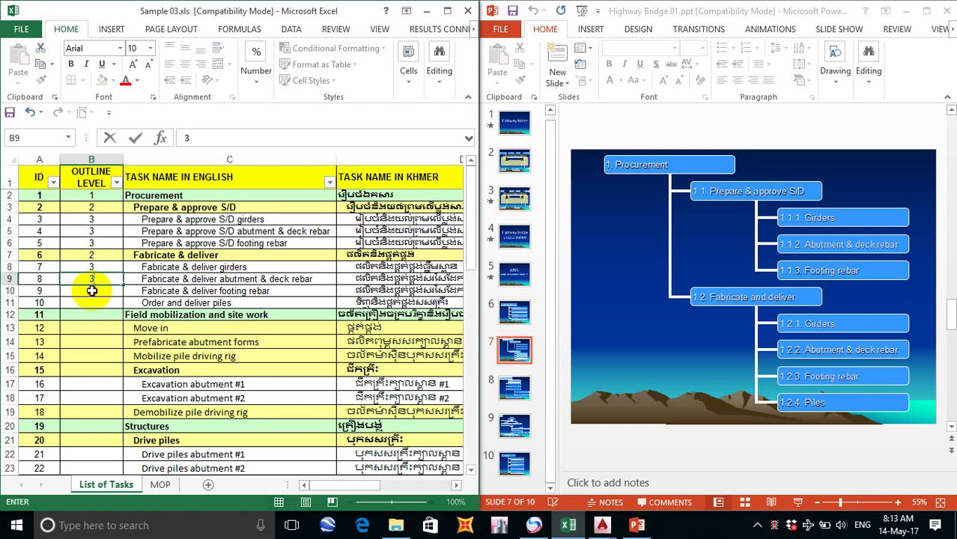
{"action": "key", "text": "Return"}
{"action": "type", "text": "3"}
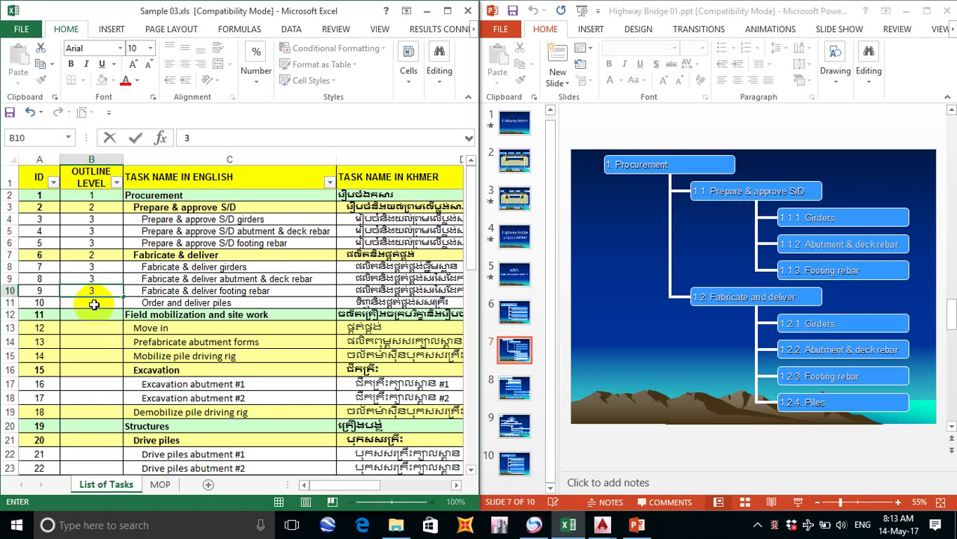
{"action": "left_click", "coordinate": [86, 303]}
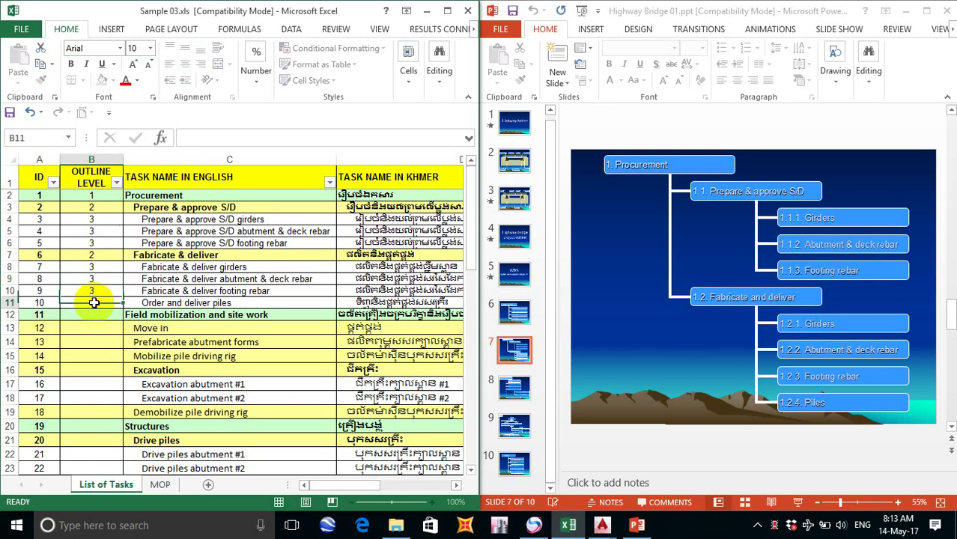
{"action": "type", "text": "3"}
{"action": "left_click", "coordinate": [87, 317]}
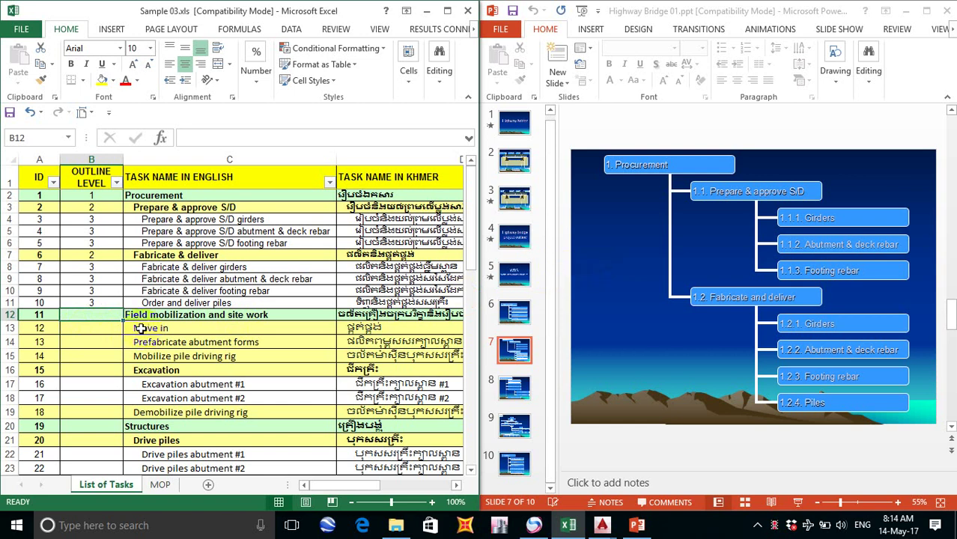
Step: Bring up the Field mobilization and site work breakdown slide beside the matching rows of the task list
{"action": "scroll", "coordinate": [712, 277], "scroll_direction": "down", "scroll_amount": 1}
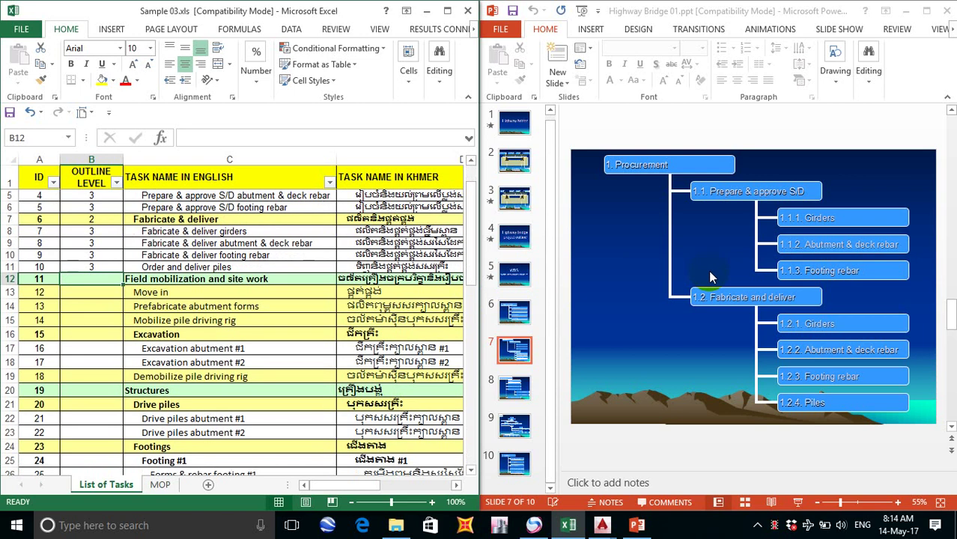
{"action": "left_click", "coordinate": [631, 285]}
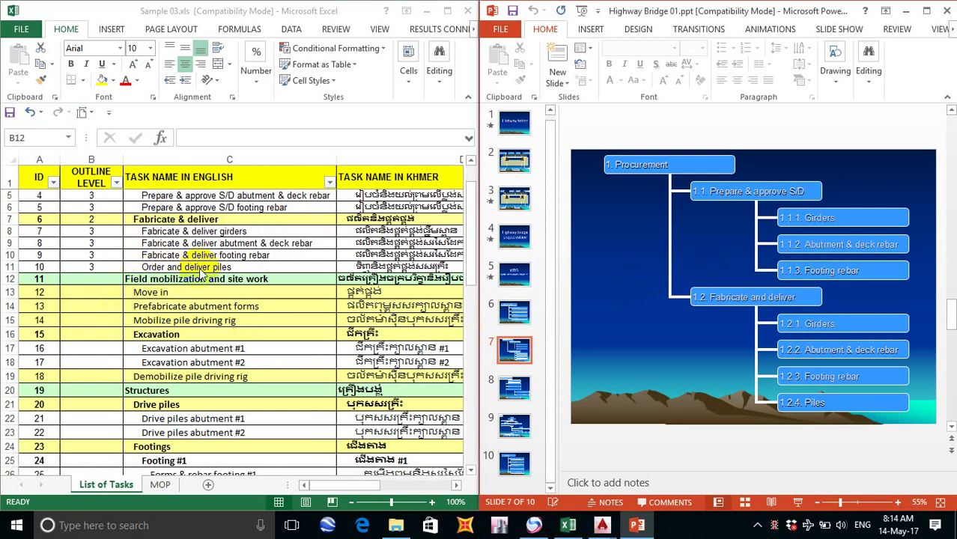
{"action": "scroll", "coordinate": [605, 299], "scroll_direction": "down", "scroll_amount": 1}
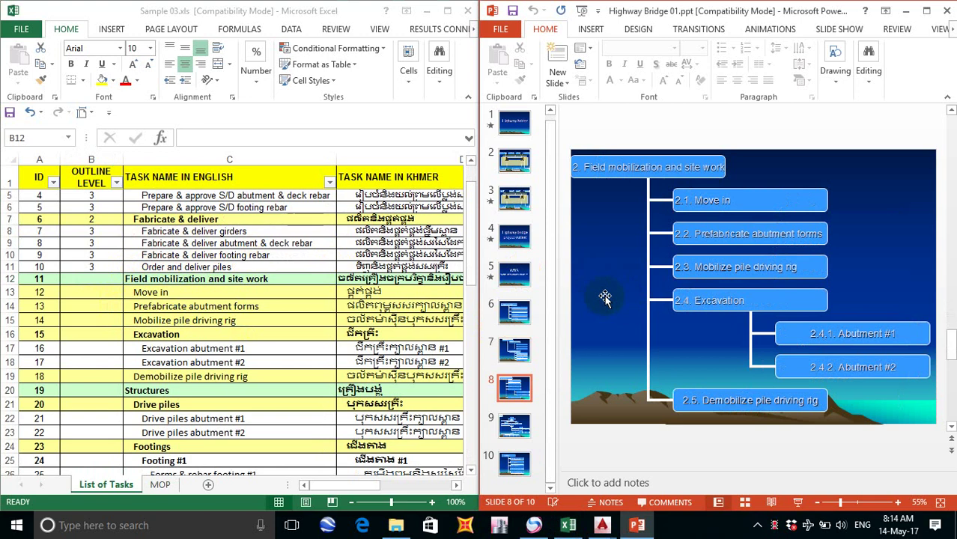
Step: Compare the Procurement work breakdown slide with the Field mobilization and site work slide, ending on the latter
{"action": "scroll", "coordinate": [605, 299], "scroll_direction": "up", "scroll_amount": 1}
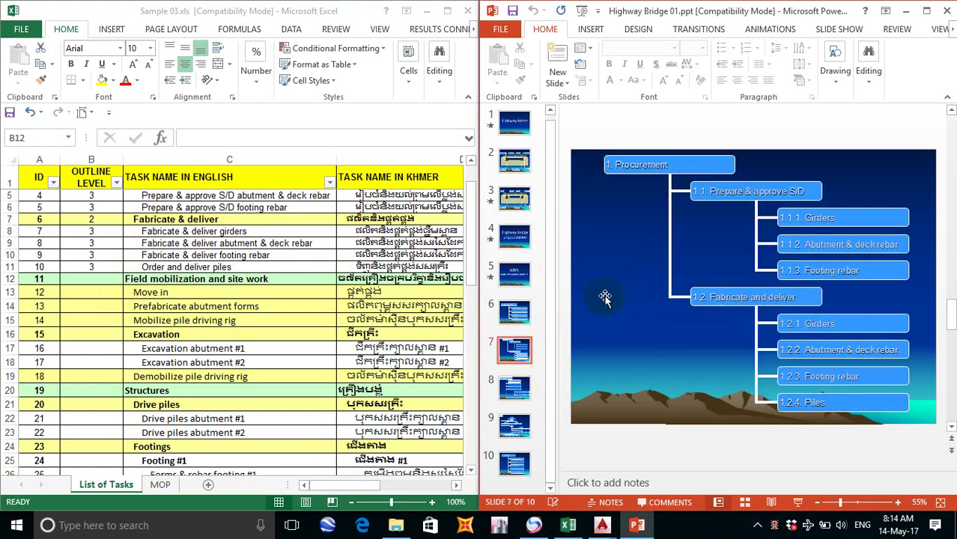
{"action": "scroll", "coordinate": [605, 298], "scroll_direction": "down", "scroll_amount": 1}
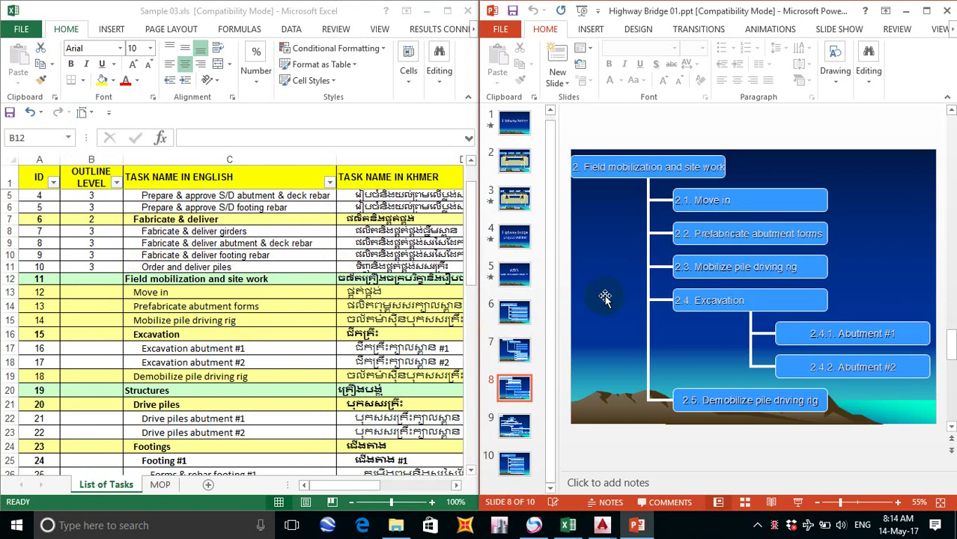
{"action": "scroll", "coordinate": [605, 298], "scroll_direction": "up", "scroll_amount": 1}
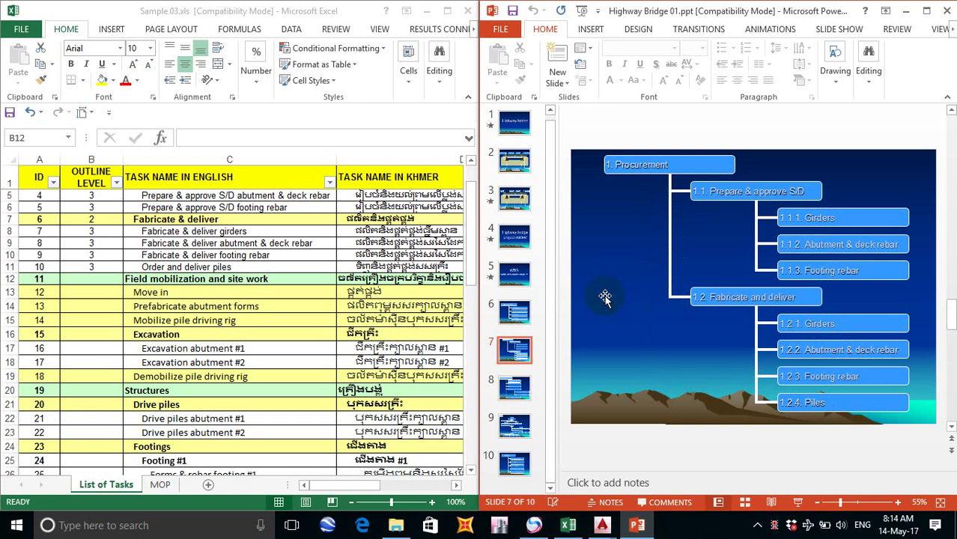
{"action": "scroll", "coordinate": [605, 298], "scroll_direction": "down", "scroll_amount": 1}
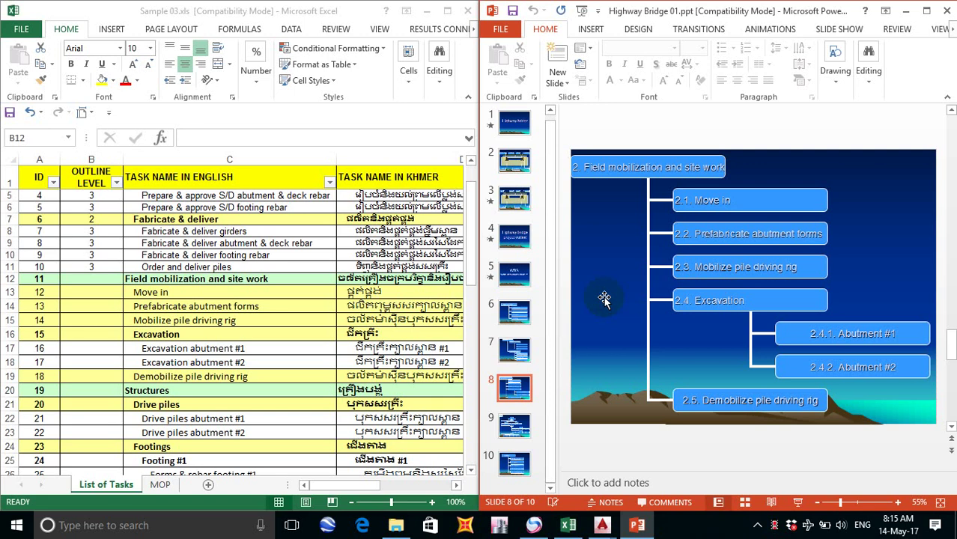
{"action": "scroll", "coordinate": [604, 298], "scroll_direction": "up", "scroll_amount": 2}
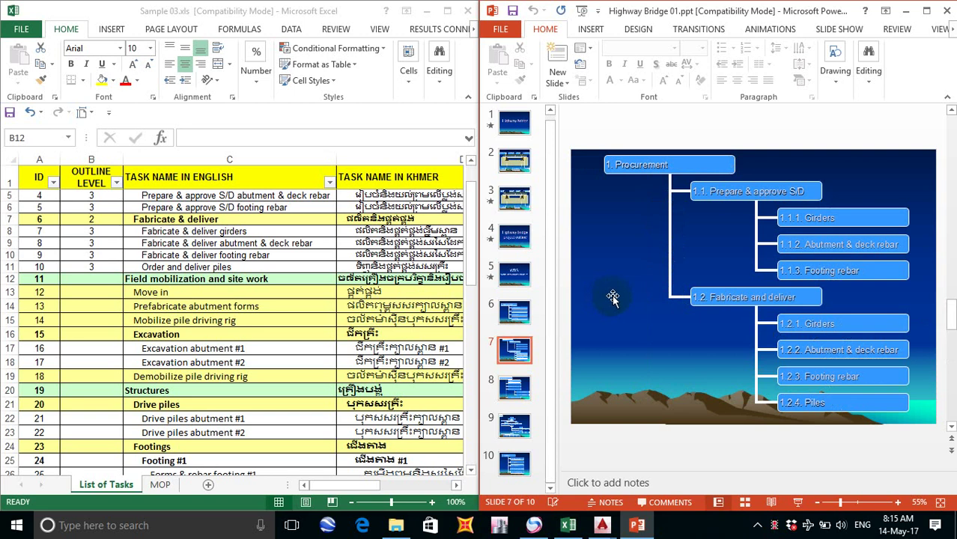
{"action": "scroll", "coordinate": [613, 298], "scroll_direction": "down", "scroll_amount": 1}
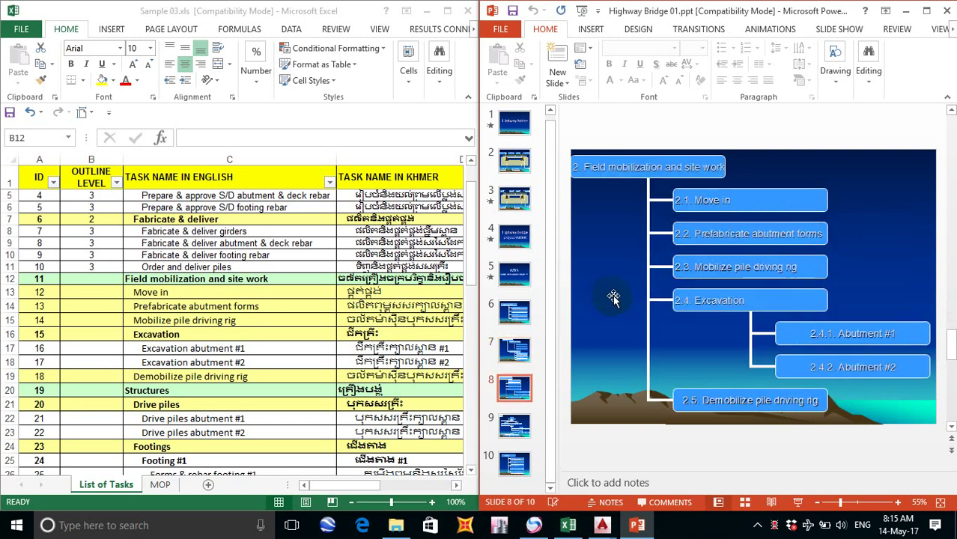
Step: Enter outline level 1 for Field mobilization and site work and level 2 for Move in, Prefabricate abutment forms and Mobilize pile driving rig
{"action": "left_click", "coordinate": [97, 278]}
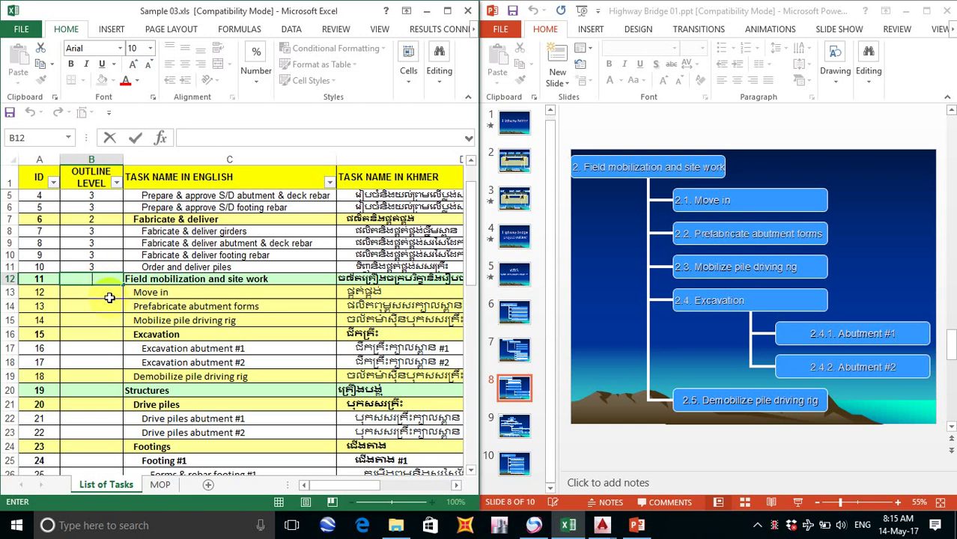
{"action": "type", "text": "1"}
{"action": "key", "text": "Return"}
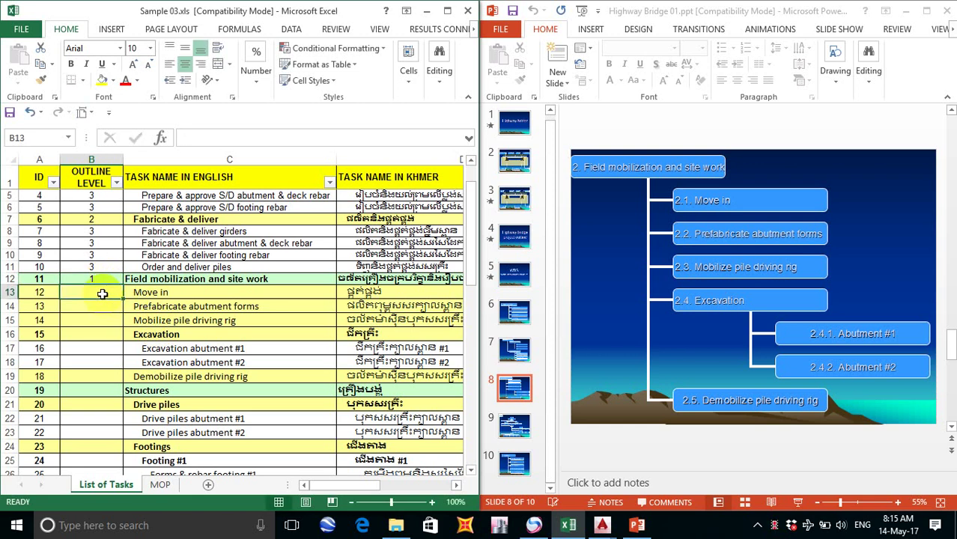
{"action": "type", "text": "2"}
{"action": "key", "text": "Return"}
{"action": "type", "text": "2"}
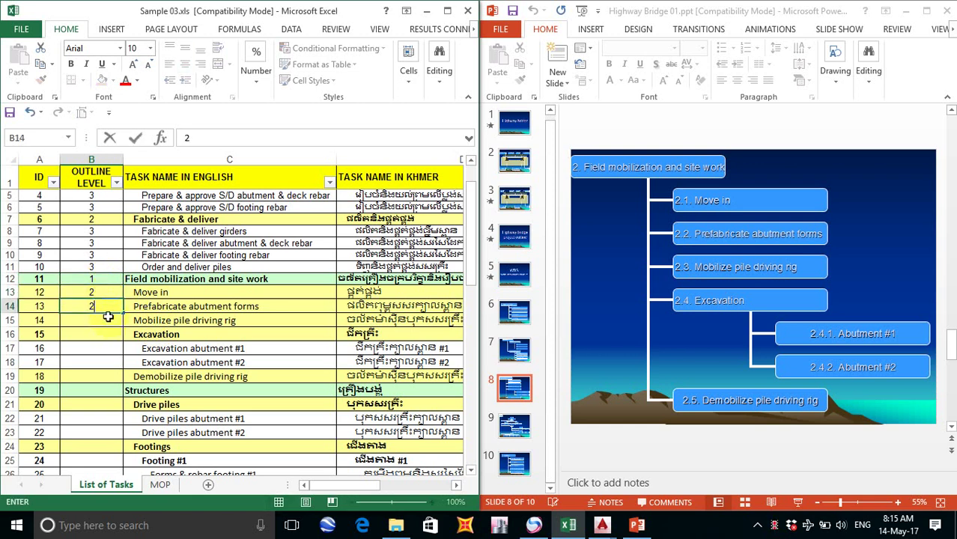
{"action": "key", "text": "Return"}
{"action": "type", "text": "2"}
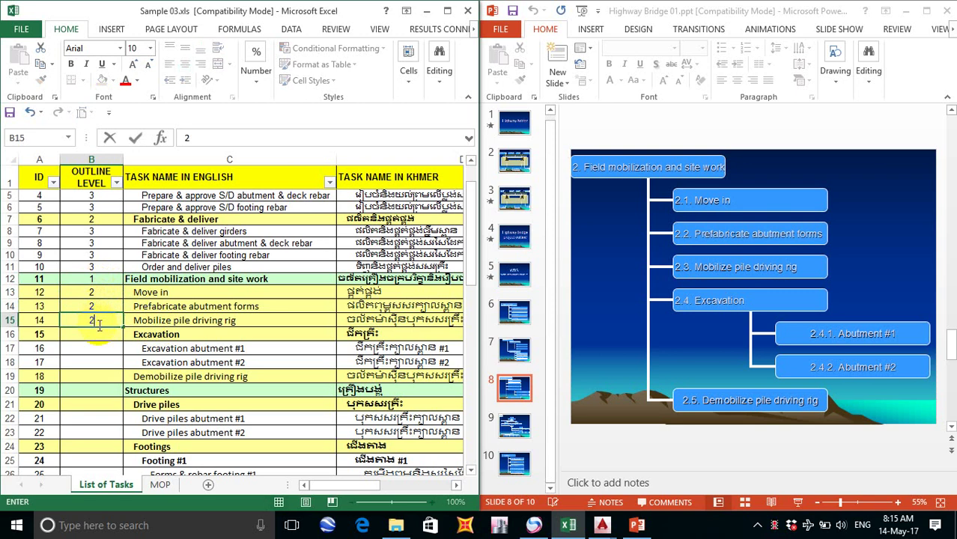
{"action": "key", "text": "Return"}
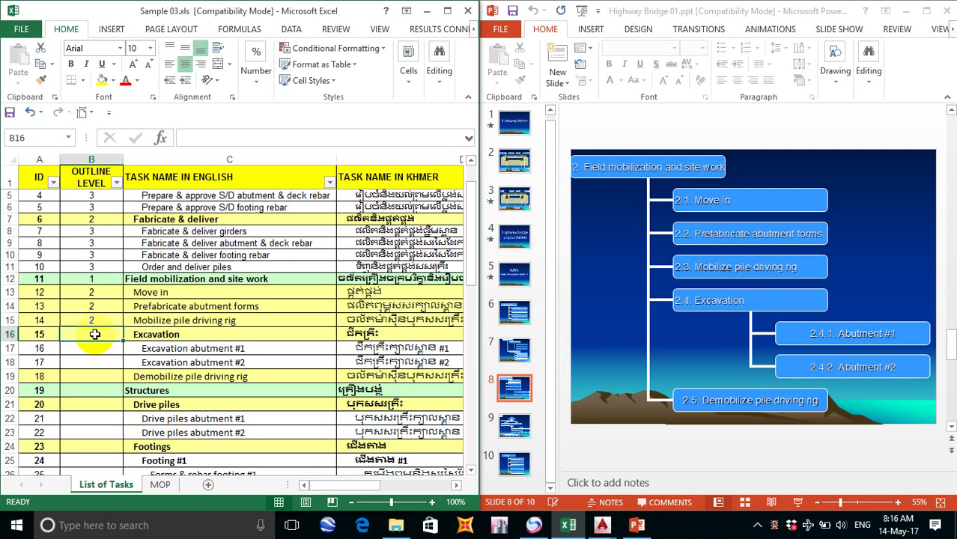
Step: Enter outline level 2 for Excavation, level 3 for Excavation abutment #1 and #2, and level 2 for Demobilize pile driving rig
{"action": "type", "text": "2"}
{"action": "left_click", "coordinate": [92, 349]}
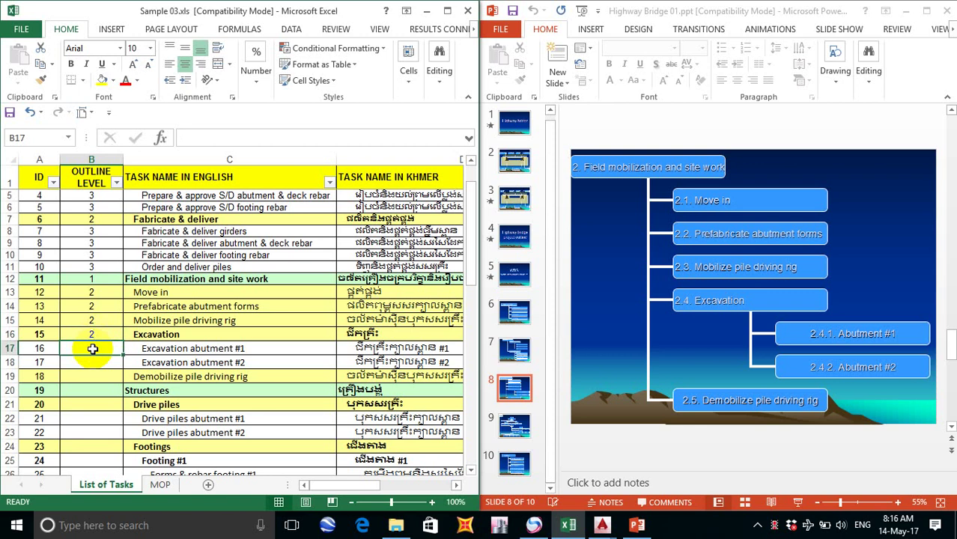
{"action": "type", "text": "3"}
{"action": "key", "text": "Return"}
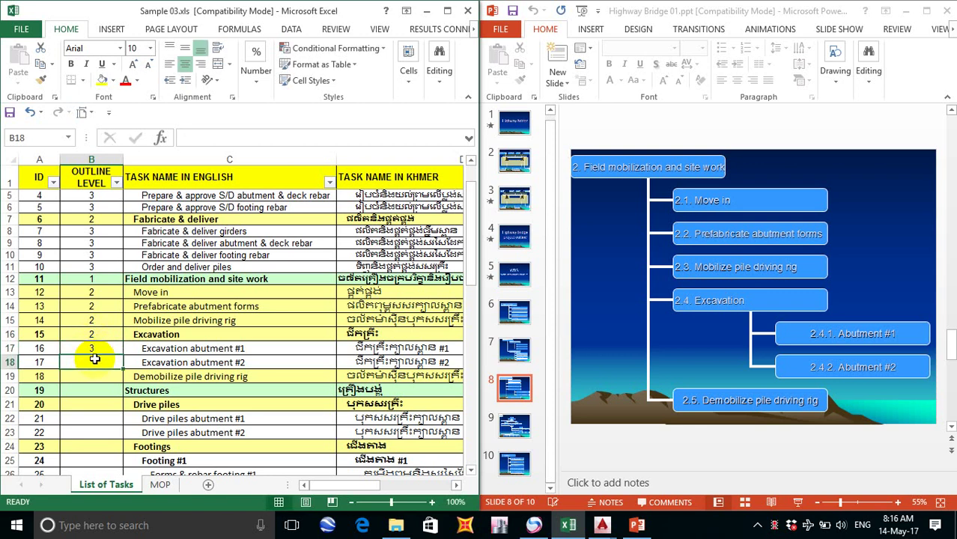
{"action": "type", "text": "3"}
{"action": "key", "text": "Return"}
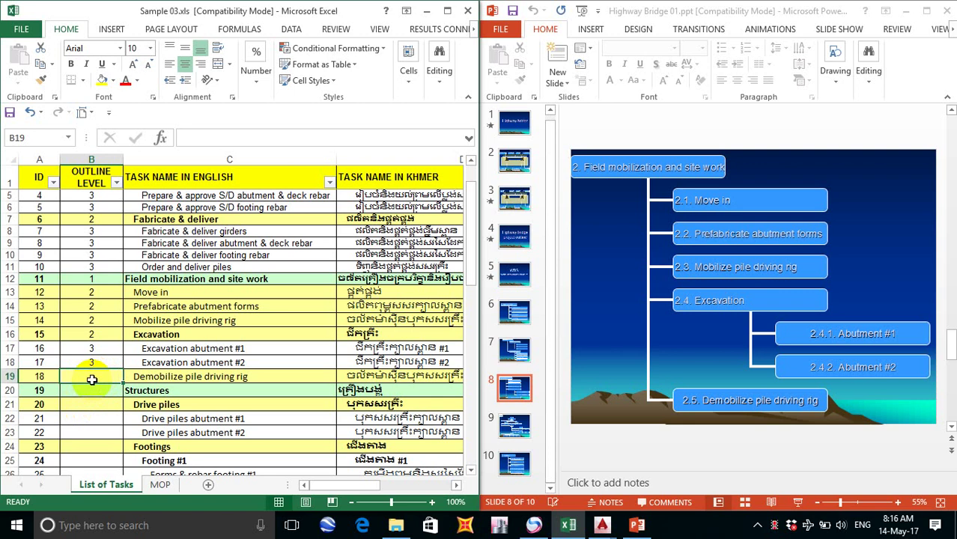
{"action": "type", "text": "2"}
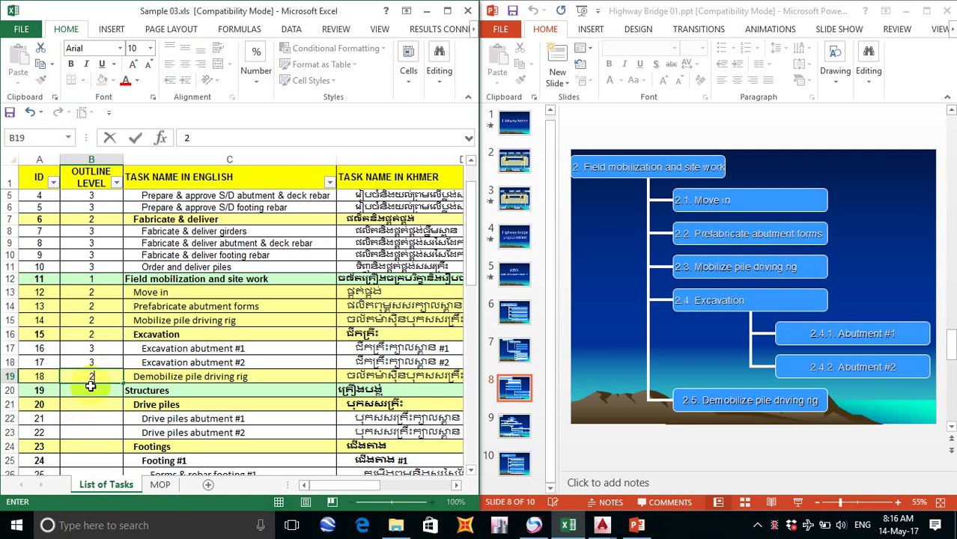
{"action": "key", "text": "Return"}
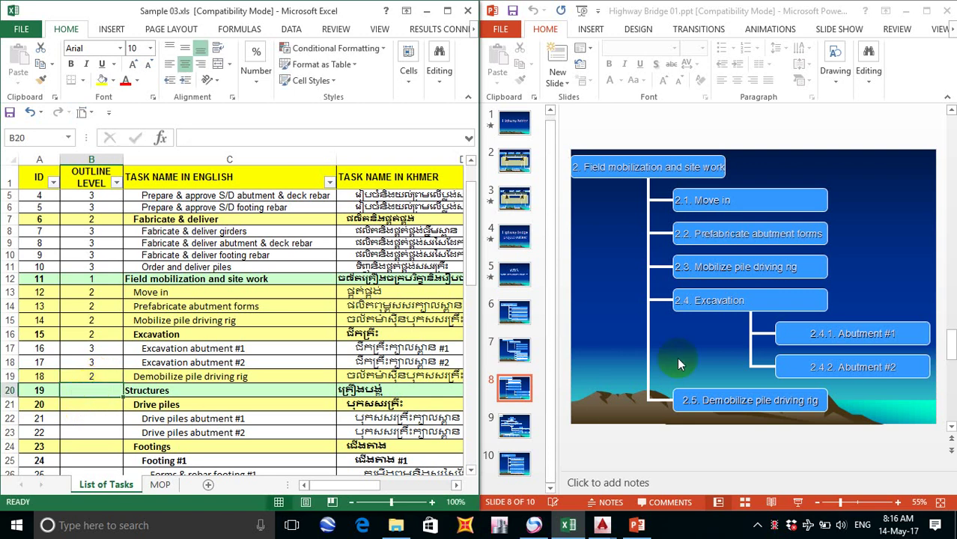
Step: Bring up the Structure work breakdown slide at 100% zoom, showing its Drive piles and Footings branches beside the Structures rows
{"action": "scroll", "coordinate": [677, 357], "scroll_direction": "down", "scroll_amount": 1}
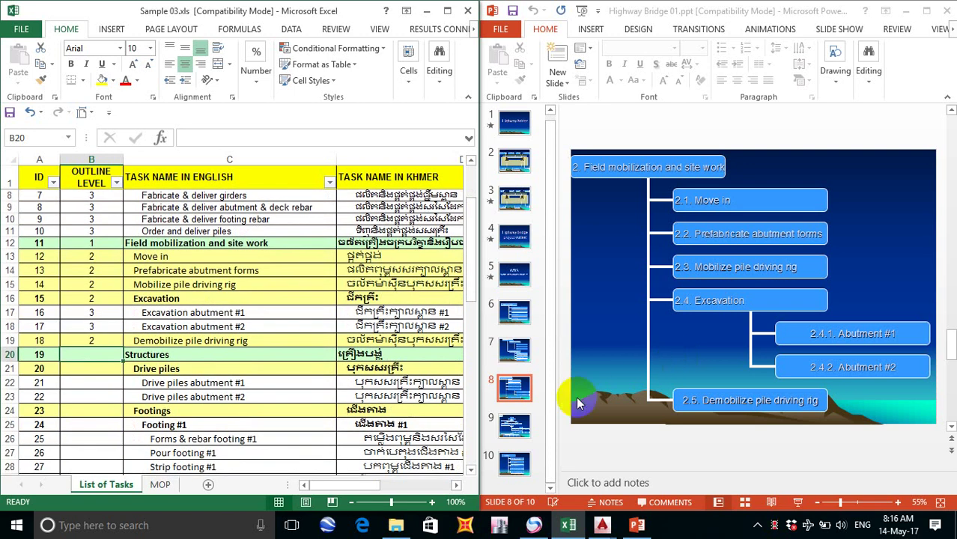
{"action": "left_click", "coordinate": [591, 378]}
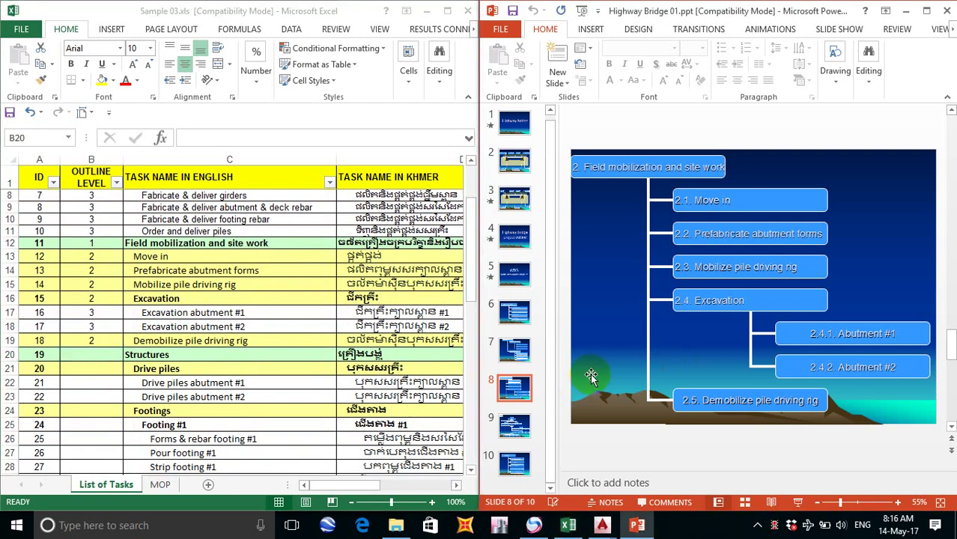
{"action": "scroll", "coordinate": [591, 378], "scroll_direction": "down", "scroll_amount": 1}
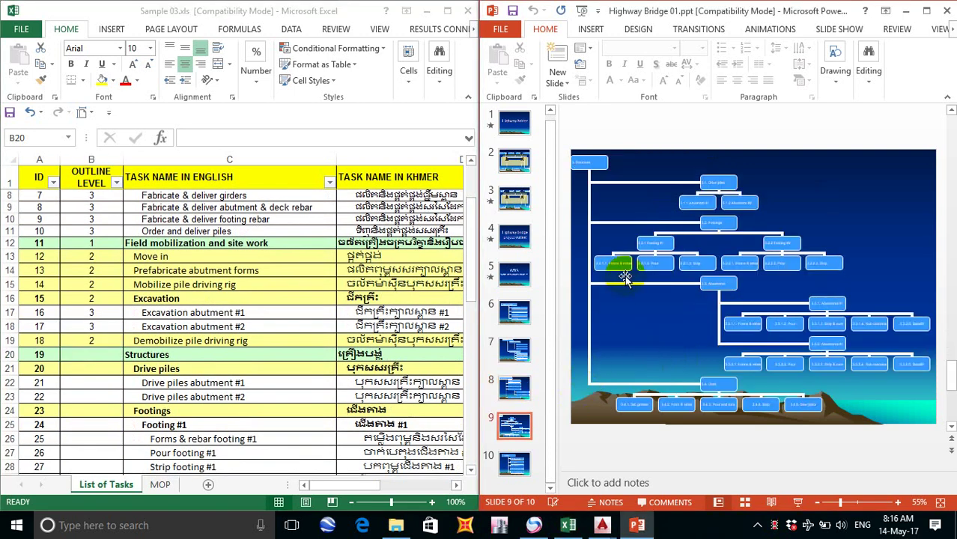
{"action": "left_click", "coordinate": [652, 261]}
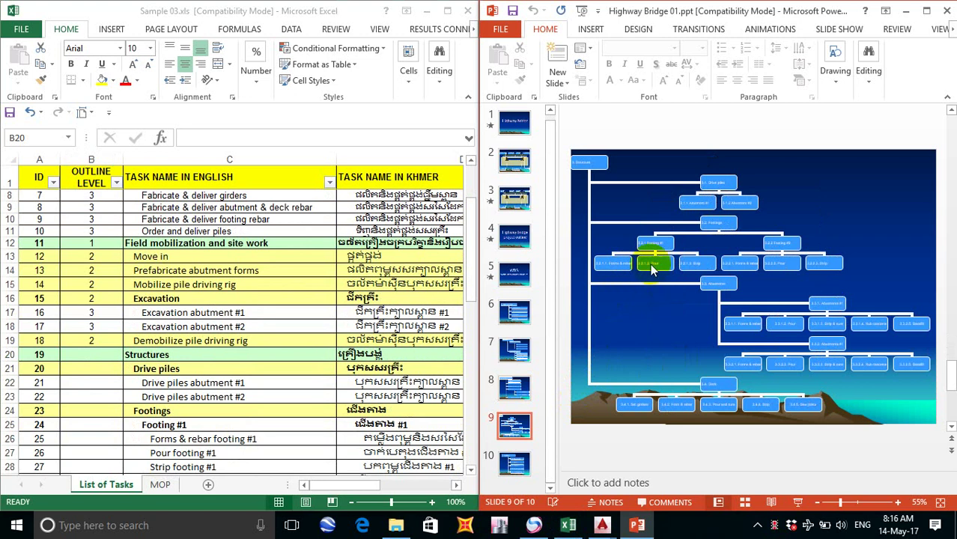
{"action": "left_click", "coordinate": [670, 266]}
{"action": "scroll", "coordinate": [676, 273], "scroll_direction": "up", "scroll_amount": 1, "text": "ctrl"}
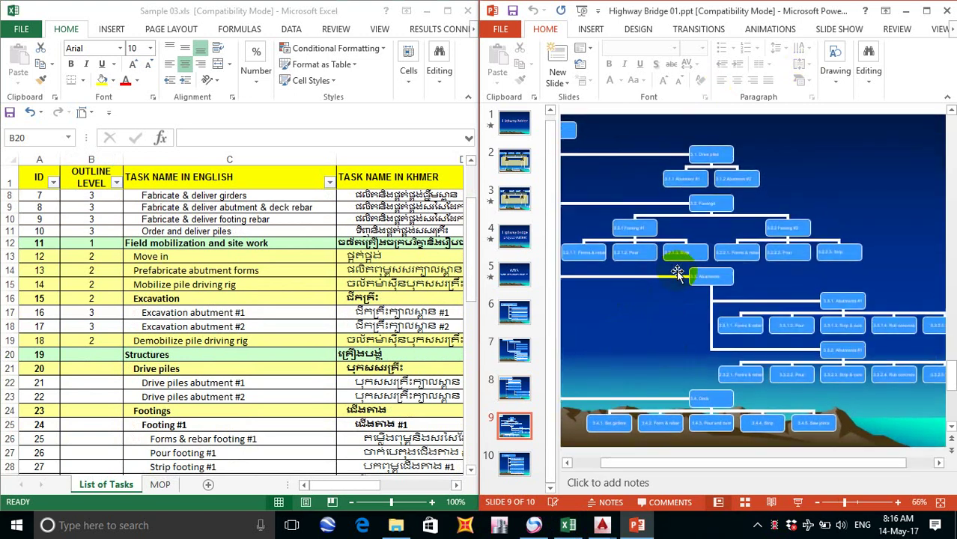
{"action": "left_click", "coordinate": [569, 466]}
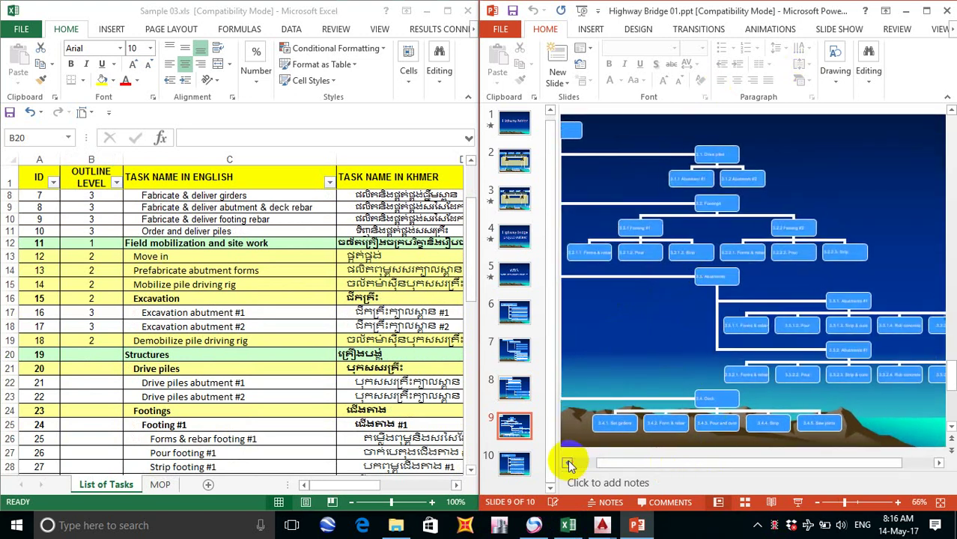
{"action": "scroll", "coordinate": [592, 143], "scroll_direction": "up", "scroll_amount": 1, "text": "ctrl"}
{"action": "scroll", "coordinate": [591, 143], "scroll_direction": "up", "scroll_amount": 2, "text": "ctrl"}
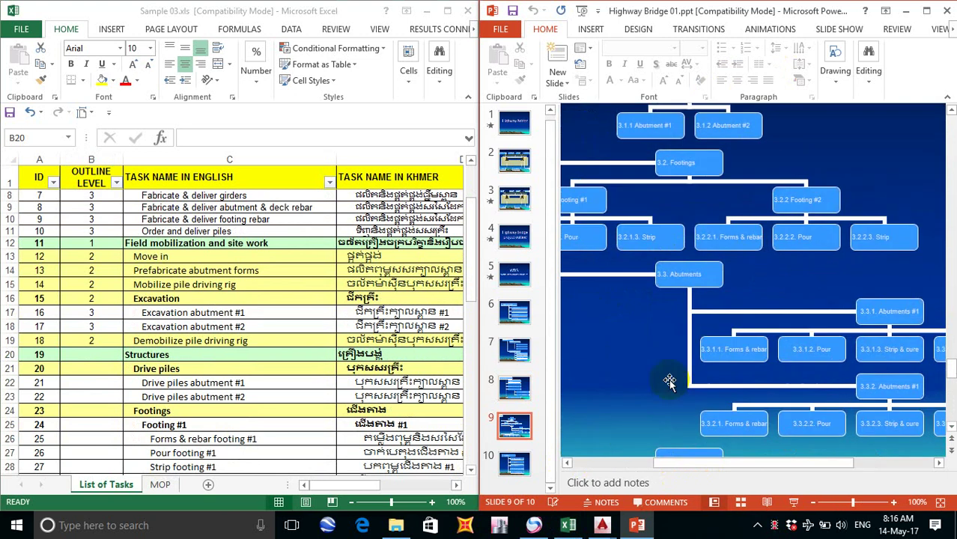
{"action": "left_click", "coordinate": [569, 464]}
{"action": "left_click", "coordinate": [569, 464]}
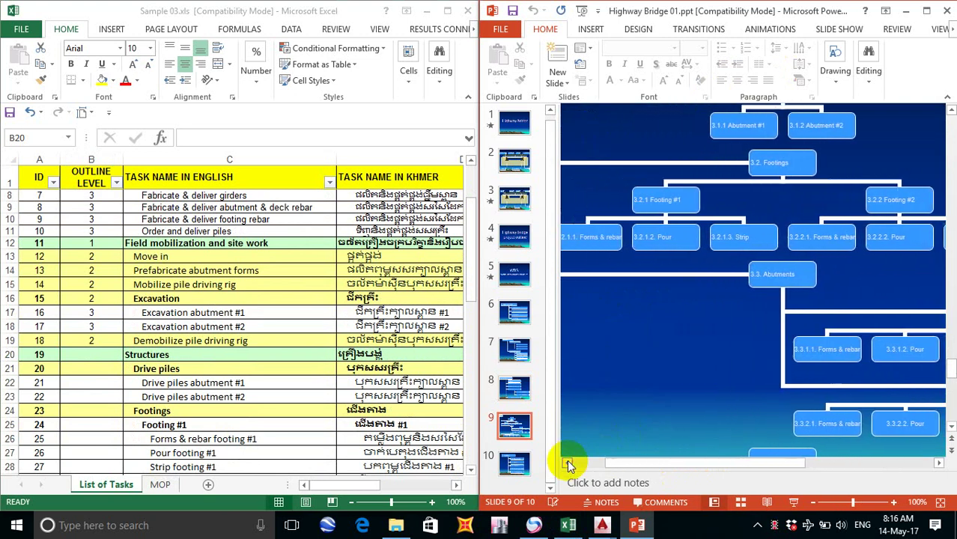
{"action": "scroll", "coordinate": [659, 300], "scroll_direction": "up", "scroll_amount": 1}
{"action": "scroll", "coordinate": [659, 300], "scroll_direction": "up", "scroll_amount": 1}
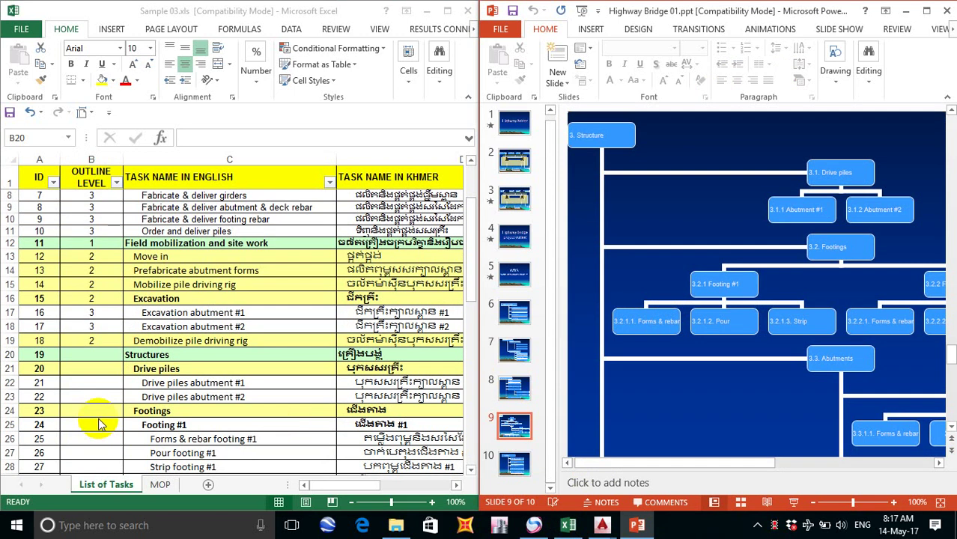
Step: Enter outline level 1 for the Structures task and level 2 for Drive piles
{"action": "left_click", "coordinate": [95, 354]}
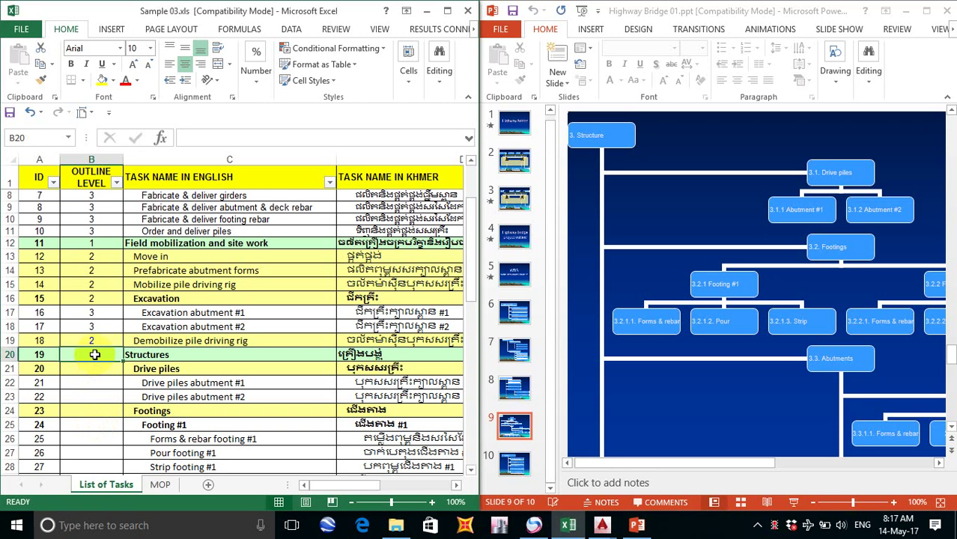
{"action": "type", "text": "1"}
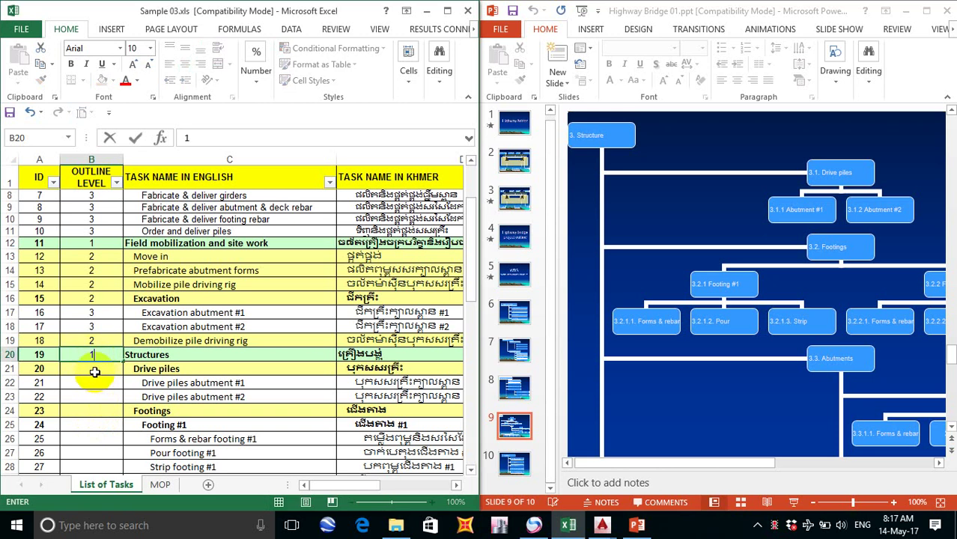
{"action": "left_click", "coordinate": [96, 368]}
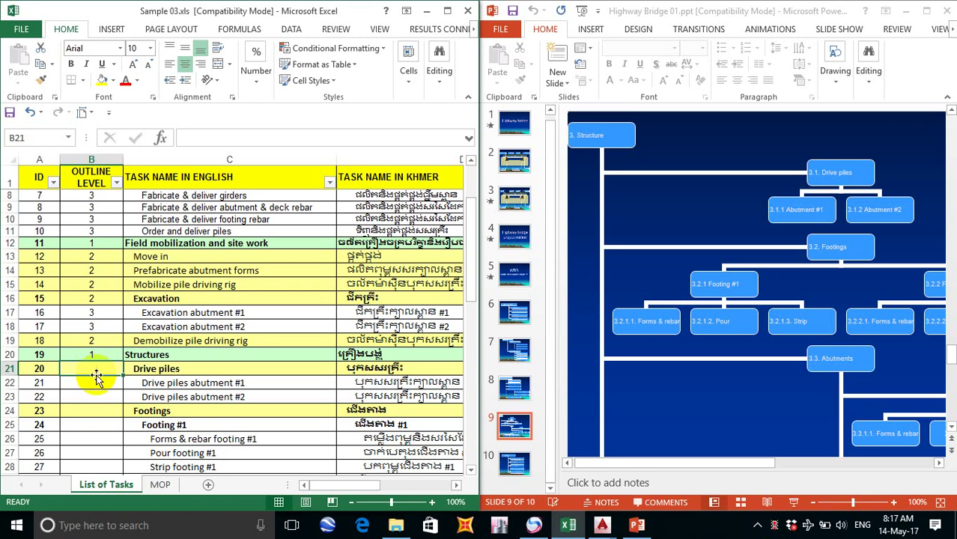
{"action": "type", "text": "2"}
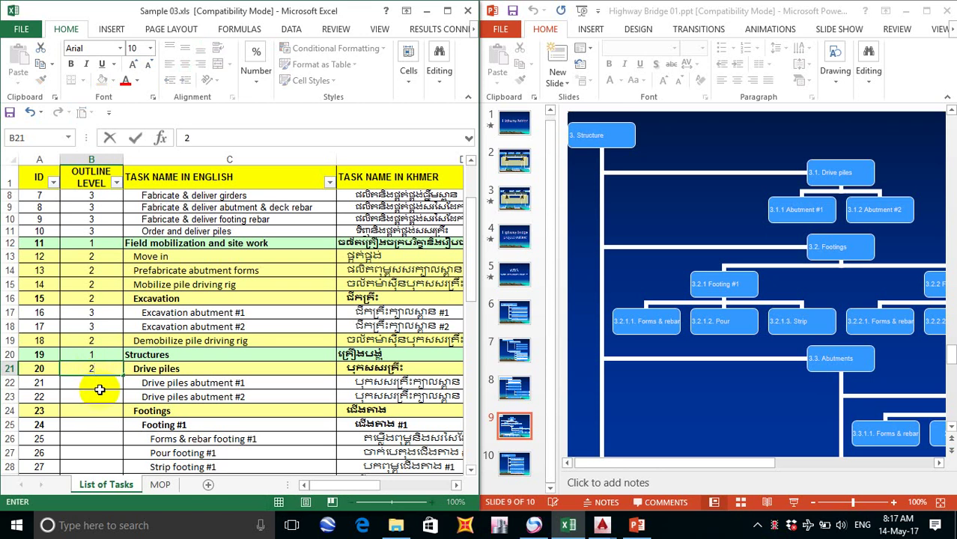
{"action": "key", "text": "Return"}
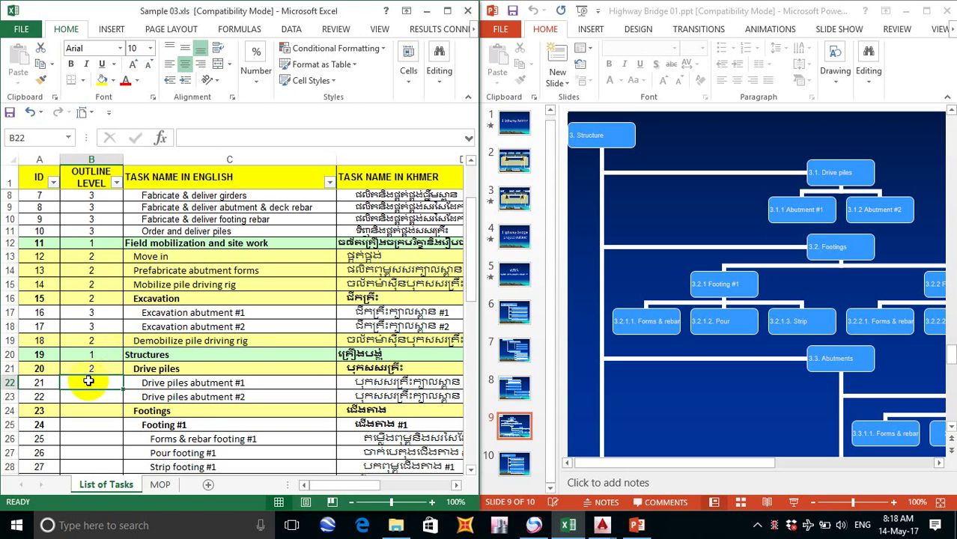
Step: Enter outline level 3 for Drive piles abutment #1 and #2, and save the workbook
{"action": "type", "text": "3"}
{"action": "key", "text": "Return"}
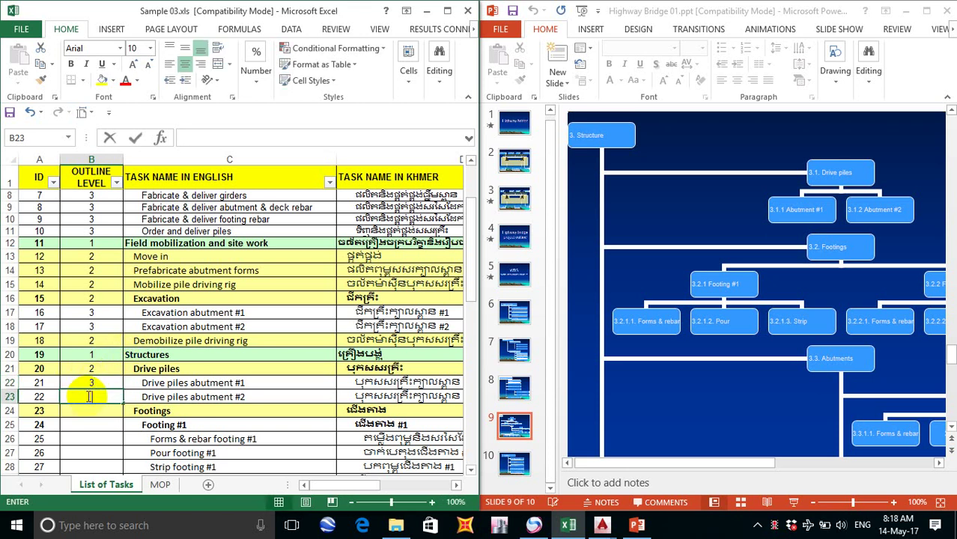
{"action": "type", "text": "3"}
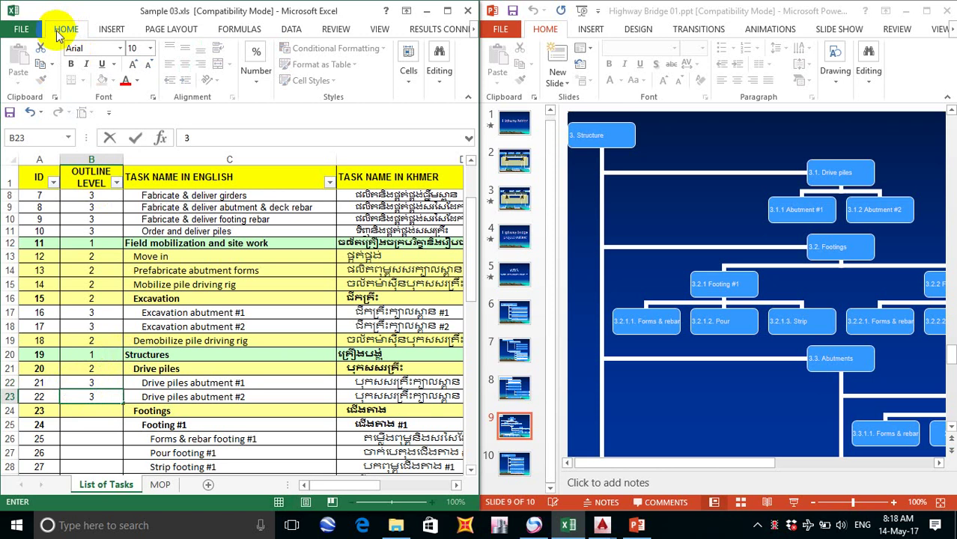
{"action": "left_click", "coordinate": [10, 112]}
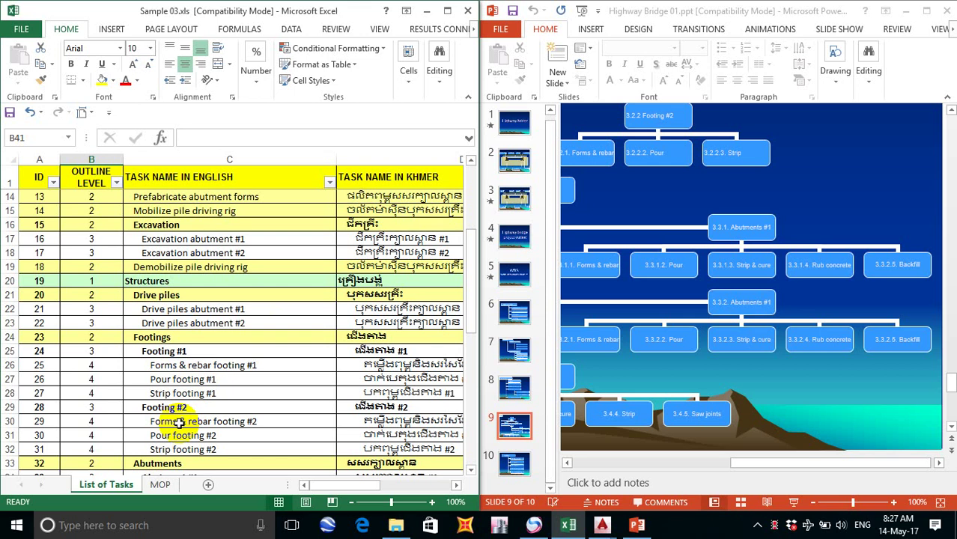
Step: Check the outline levels of the footing and abutment tasks down to Forms & rebar abutment #2
{"action": "scroll", "coordinate": [180, 423], "scroll_direction": "down", "scroll_amount": 1}
{"action": "scroll", "coordinate": [183, 423], "scroll_direction": "down", "scroll_amount": 1}
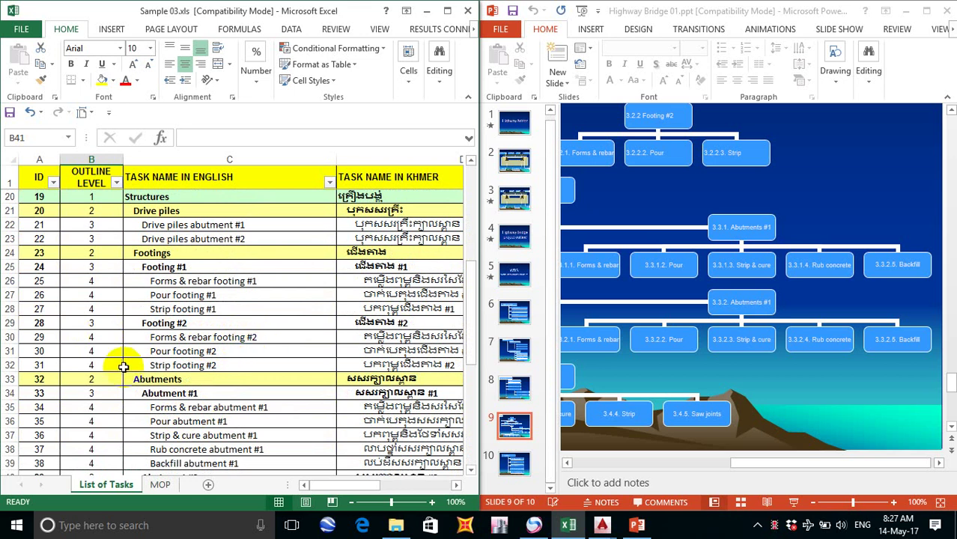
{"action": "scroll", "coordinate": [106, 365], "scroll_direction": "down", "scroll_amount": 1}
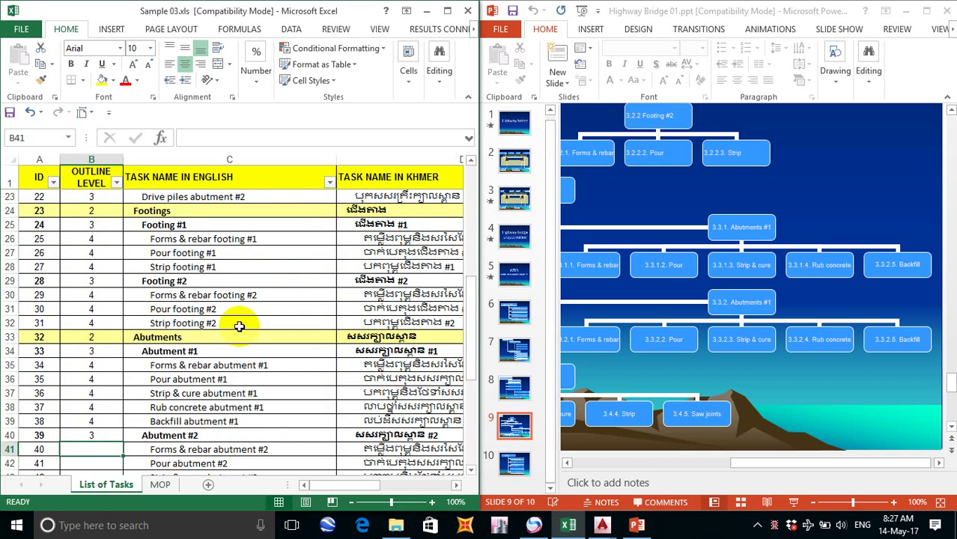
Step: Compare the Abutment #1 and #2 rows with the Abutments branch on the Structure slide
{"action": "scroll", "coordinate": [239, 326], "scroll_direction": "down", "scroll_amount": 1}
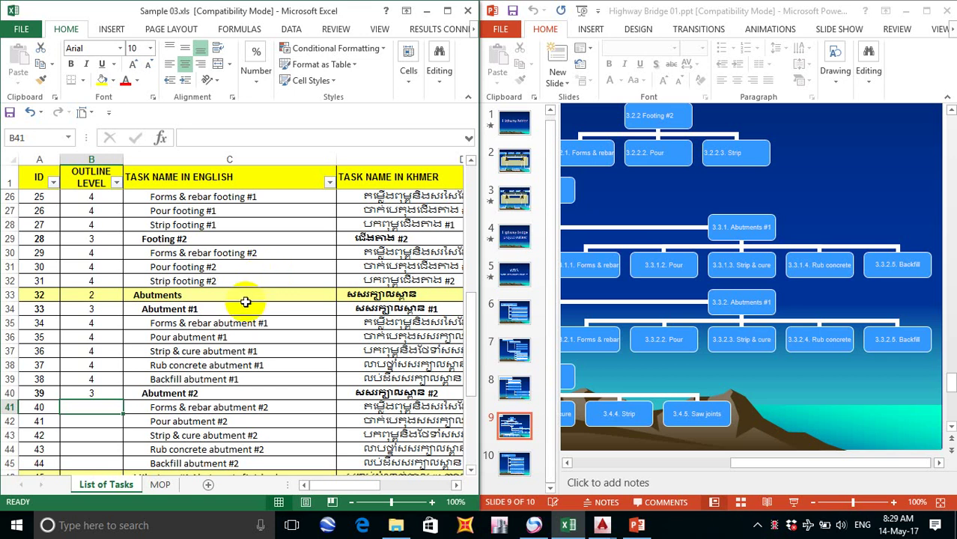
{"action": "left_click", "coordinate": [118, 380]}
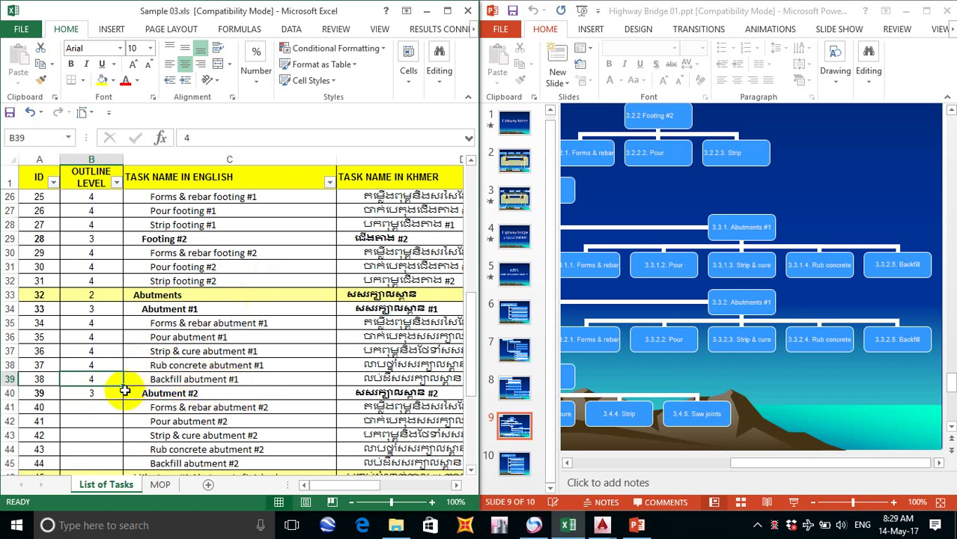
{"action": "scroll", "coordinate": [250, 387], "scroll_direction": "down", "scroll_amount": 2}
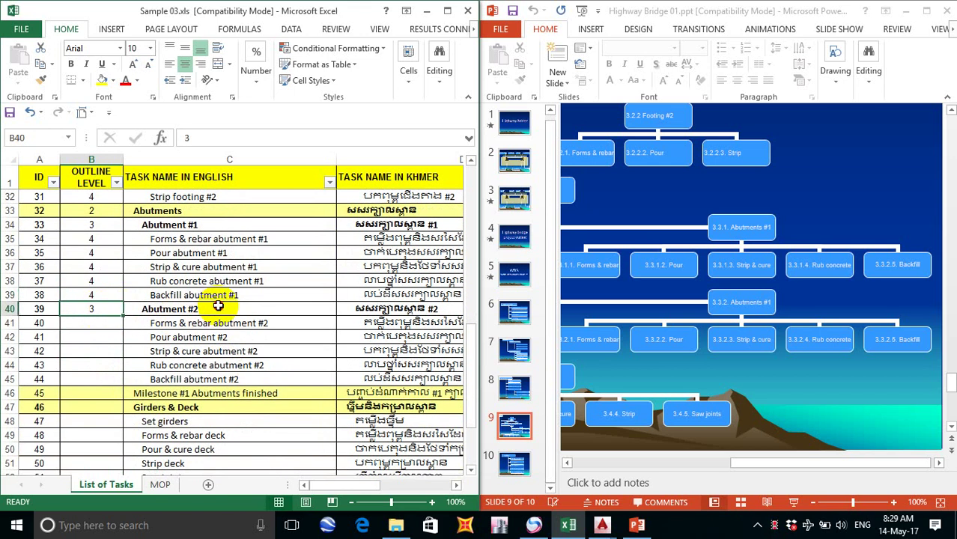
{"action": "left_click", "coordinate": [218, 307]}
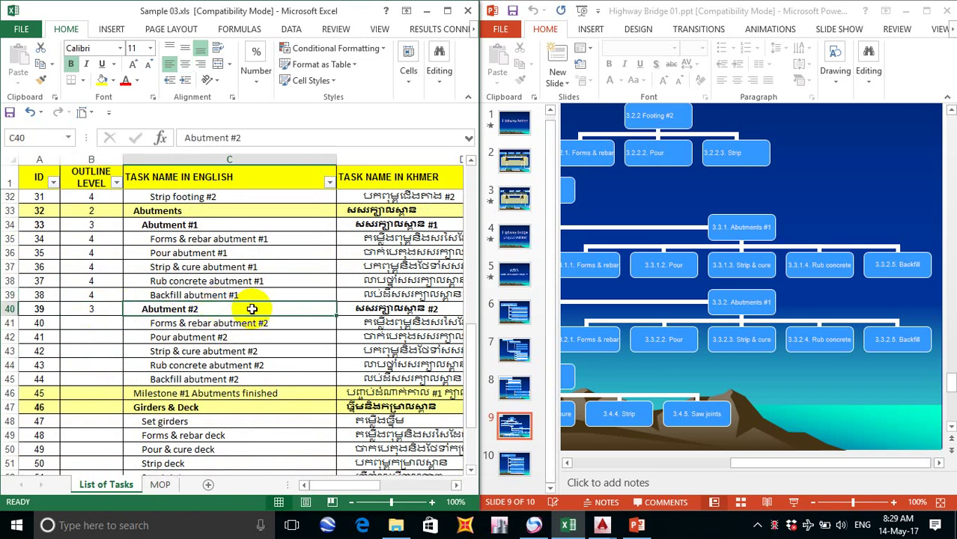
{"action": "left_click", "coordinate": [569, 464]}
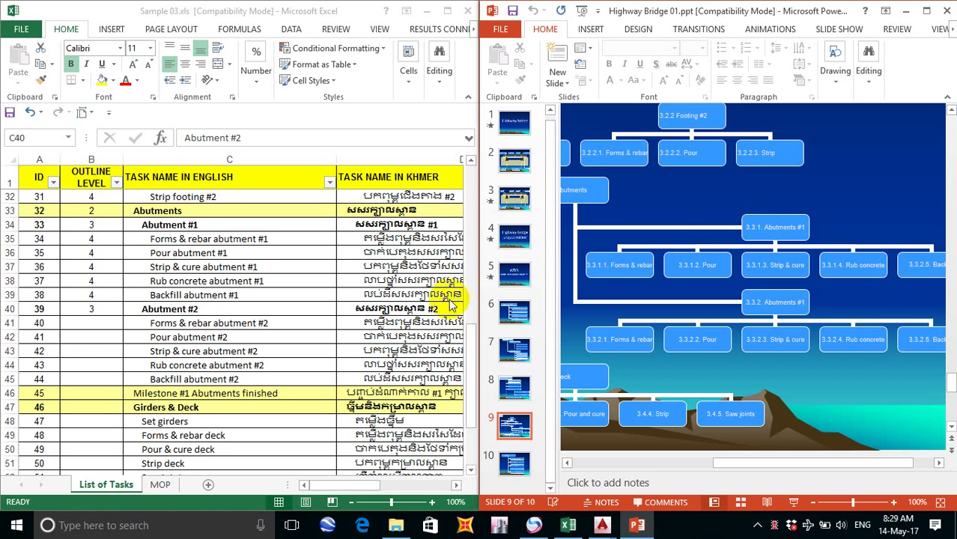
{"action": "left_click", "coordinate": [94, 320]}
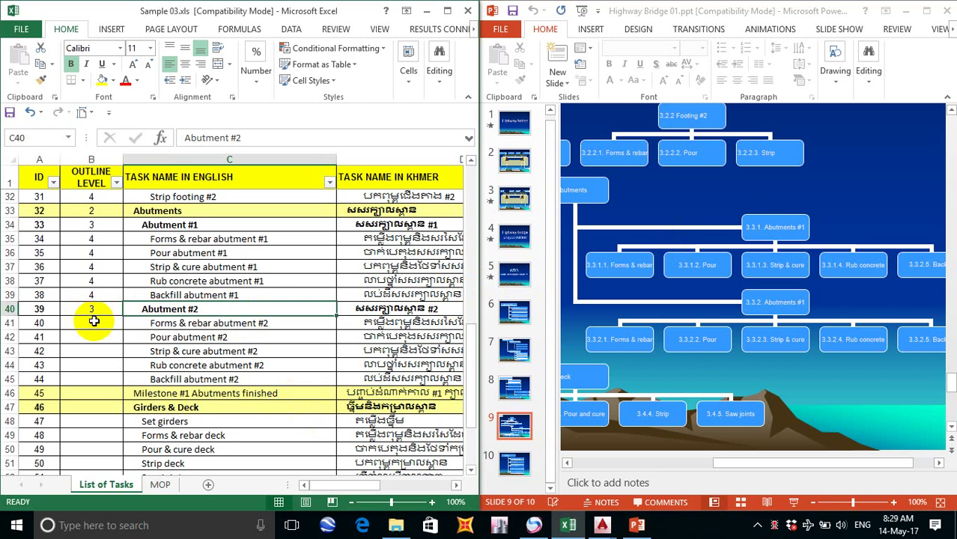
{"action": "left_click", "coordinate": [567, 462]}
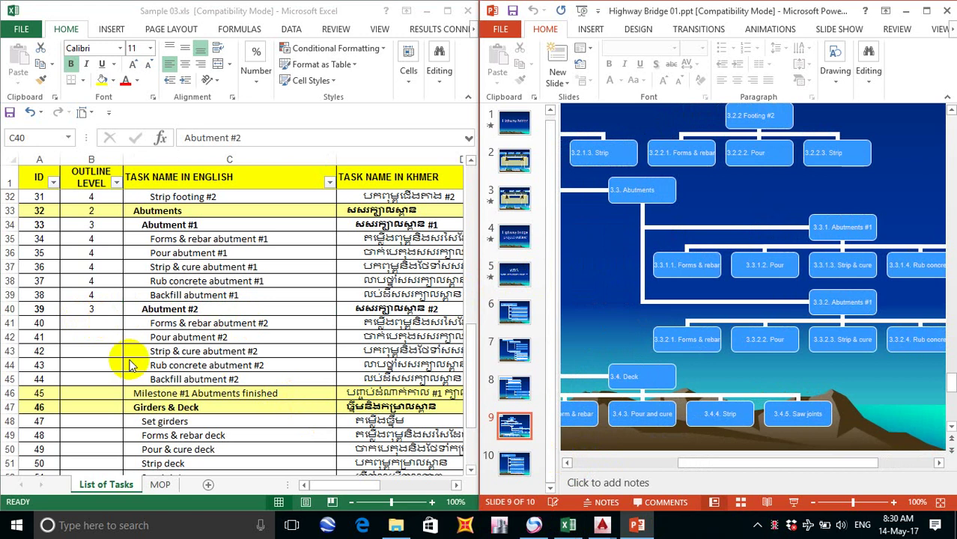
Step: Enter outline level 4 for the five Abutment #2 subtasks, from Forms & rebar to Backfill
{"action": "left_click", "coordinate": [96, 322]}
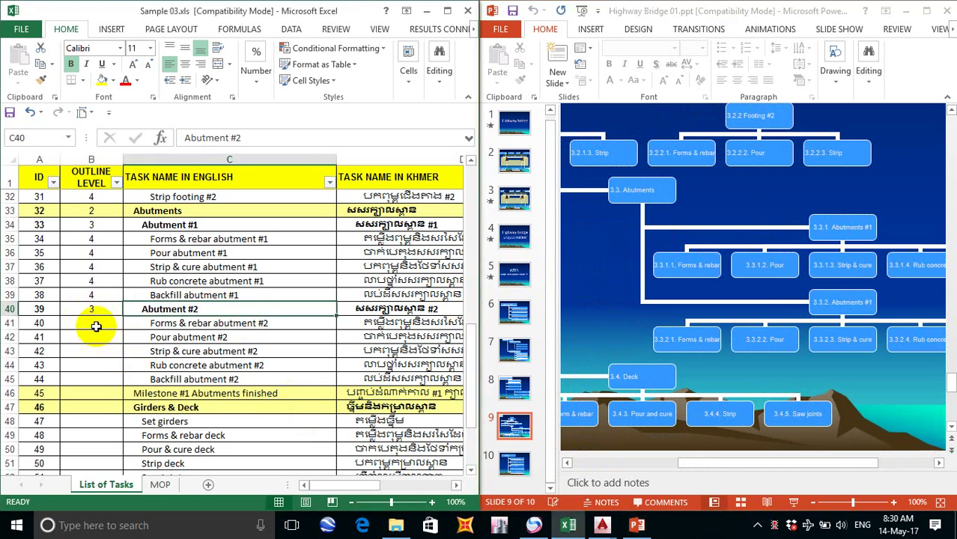
{"action": "key", "text": "BackSpace"}
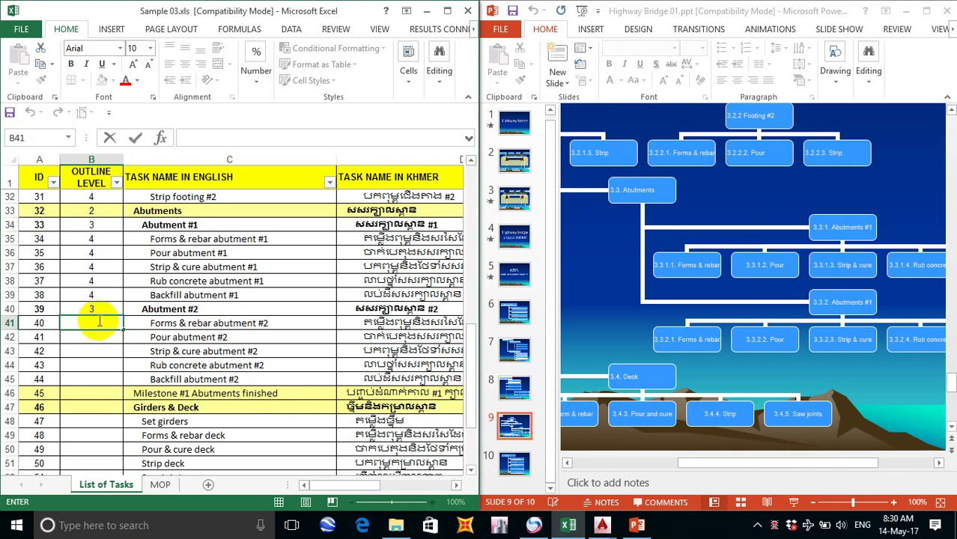
{"action": "type", "text": "4"}
{"action": "key", "text": "Return"}
{"action": "type", "text": "4"}
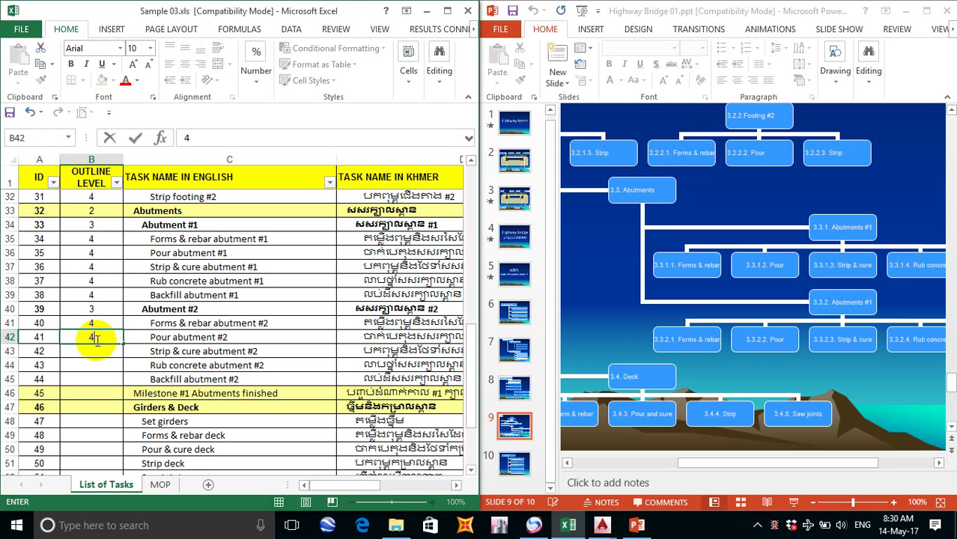
{"action": "key", "text": "Return"}
{"action": "type", "text": "4"}
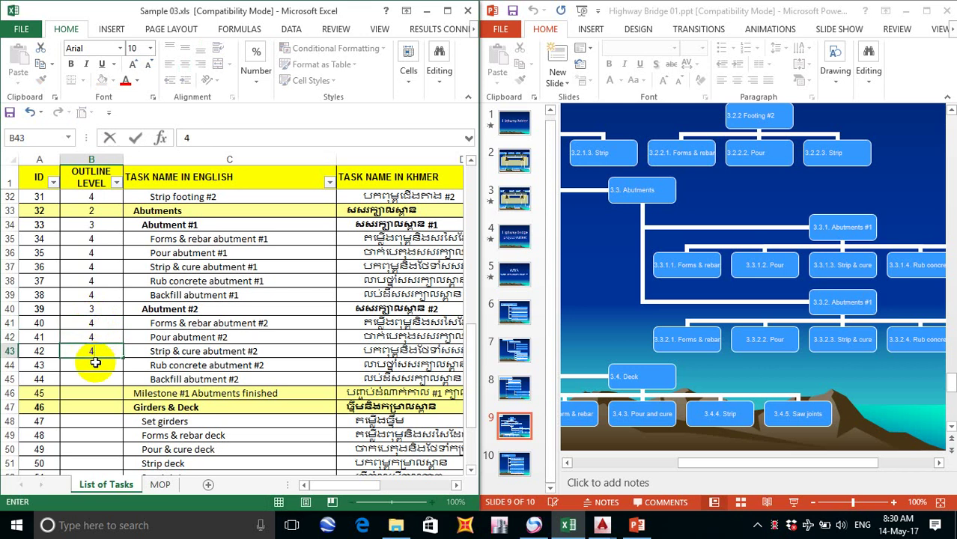
{"action": "key", "text": "Return"}
{"action": "type", "text": "4"}
{"action": "key", "text": "Return"}
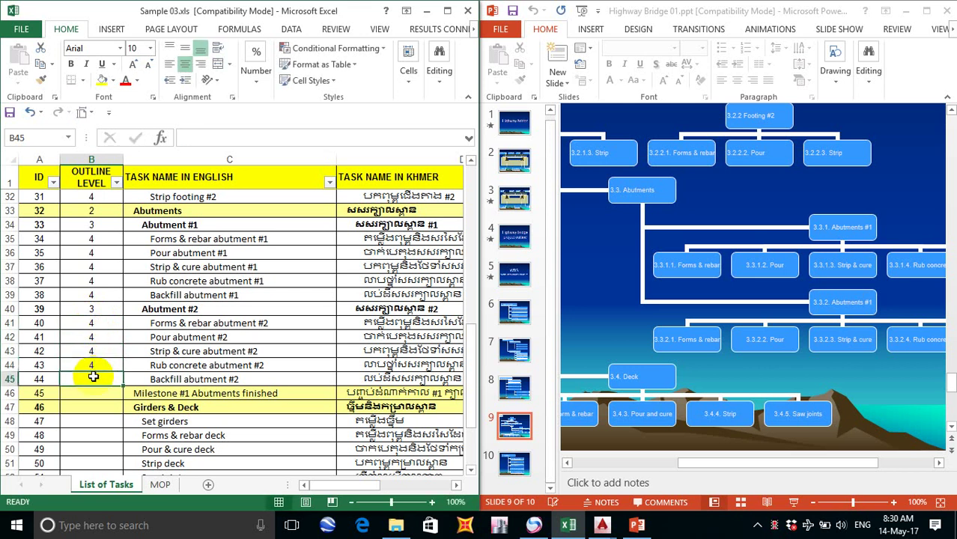
{"action": "type", "text": "4"}
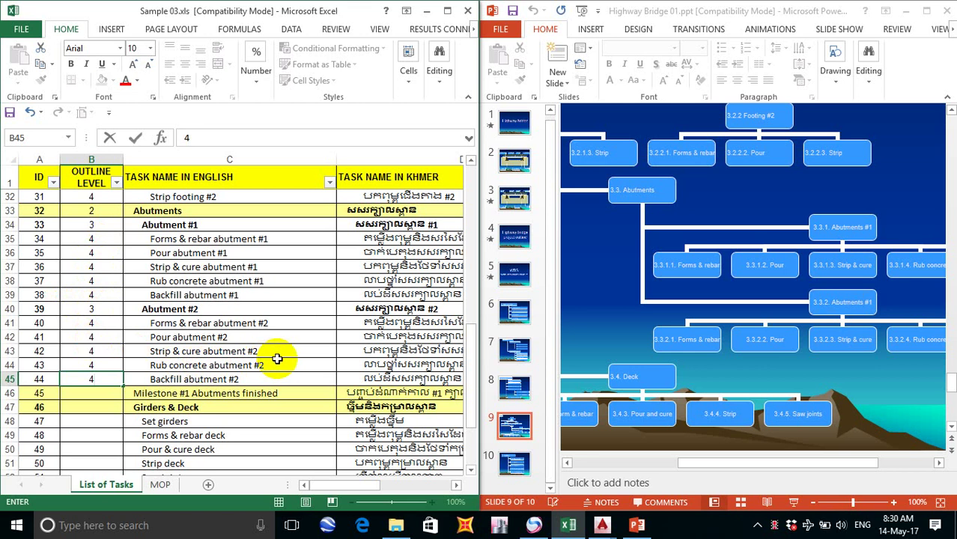
Step: Enter outline level 2 for the Milestone #1 Abutments finished task, consulting the Abutments branch on the slide
{"action": "left_click", "coordinate": [99, 393]}
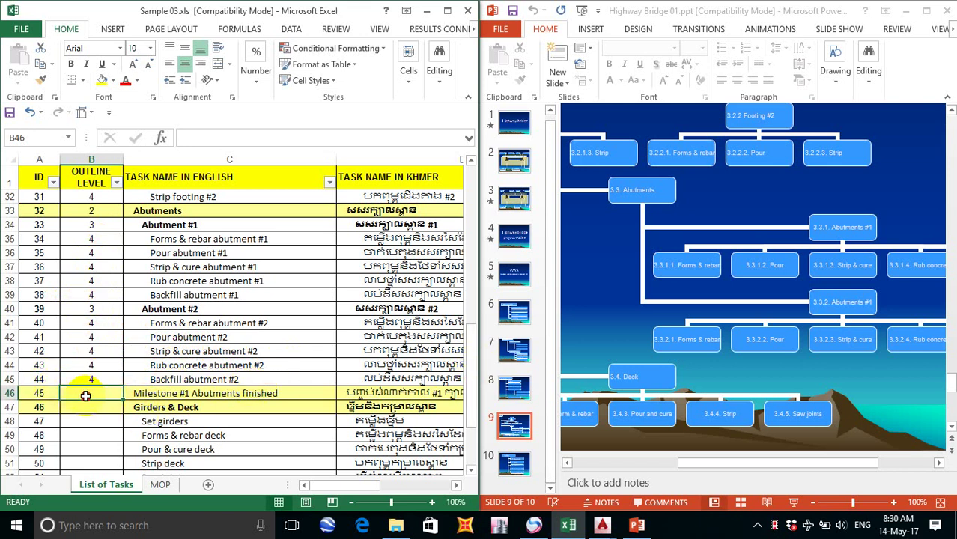
{"action": "left_click", "coordinate": [571, 463]}
{"action": "left_click_drag", "start_coordinate": [571, 462], "coordinate": [571, 463]}
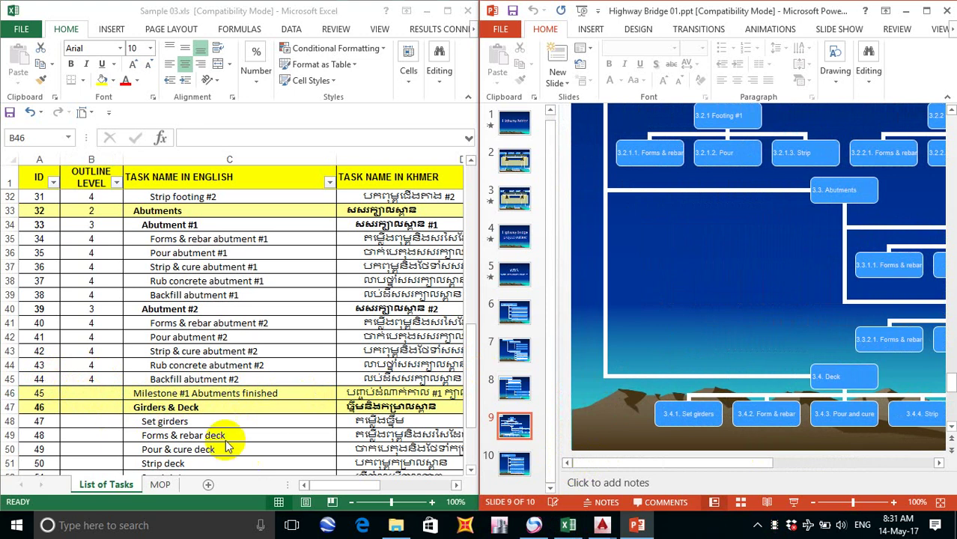
{"action": "left_click", "coordinate": [95, 393]}
{"action": "type", "text": "2"}
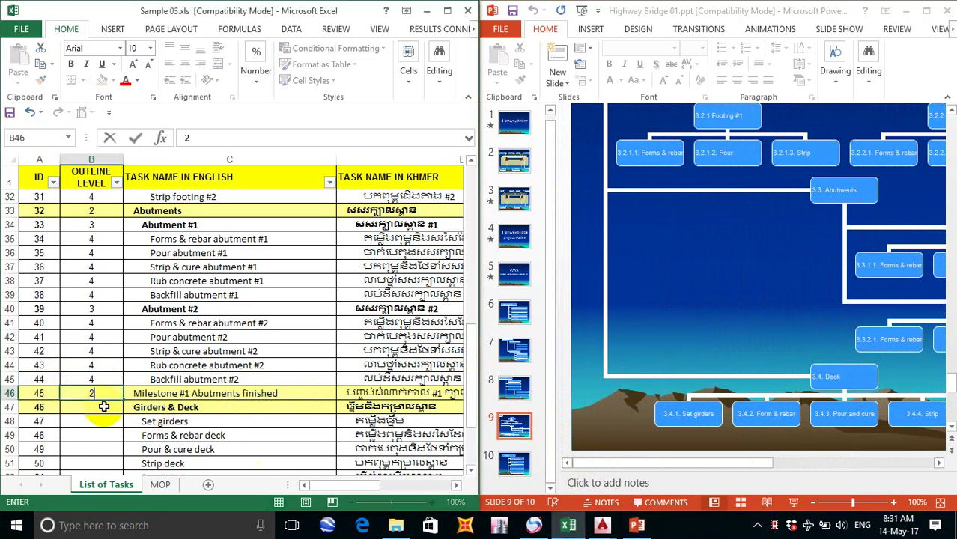
{"action": "key", "text": "Return"}
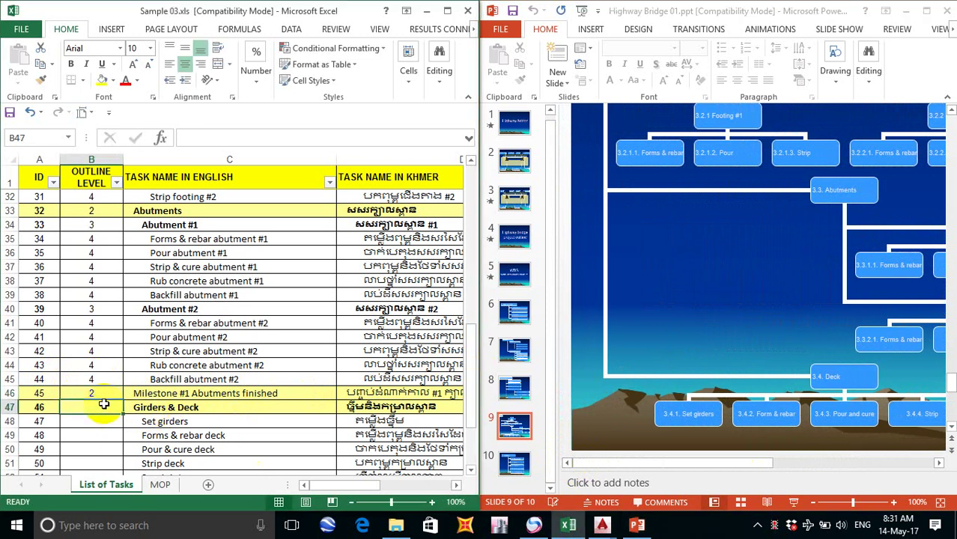
Step: Examine the slide's Deck branch from Set girders to Saw joints against the Girders & Deck rows of the task list
{"action": "left_click", "coordinate": [719, 355]}
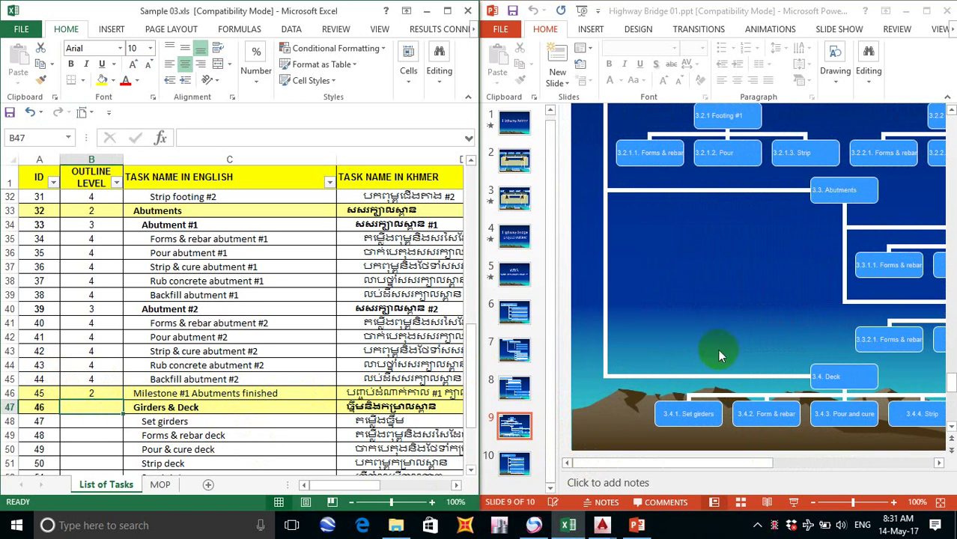
{"action": "scroll", "coordinate": [716, 352], "scroll_direction": "up", "scroll_amount": 2}
{"action": "scroll", "coordinate": [715, 352], "scroll_direction": "down", "scroll_amount": 3}
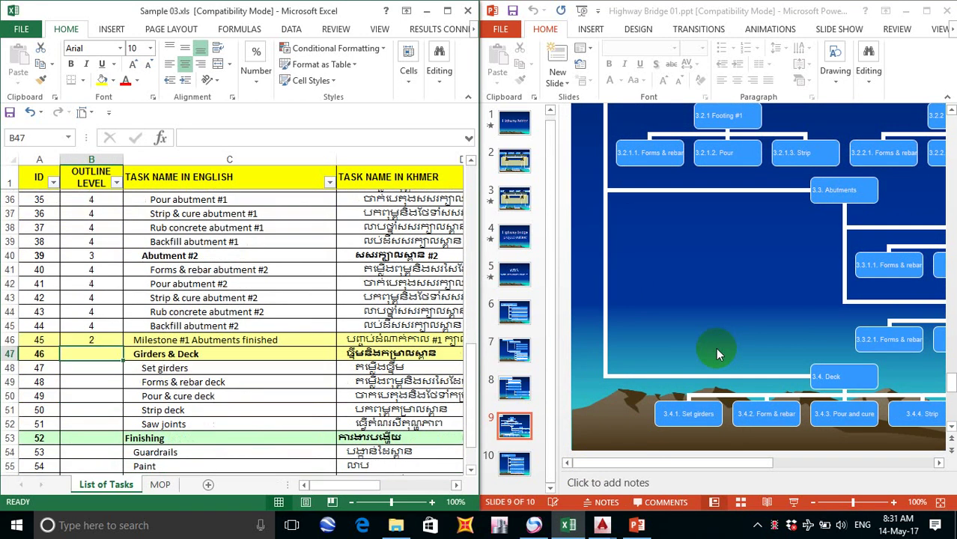
{"action": "scroll", "coordinate": [715, 352], "scroll_direction": "up", "scroll_amount": 1}
{"action": "scroll", "coordinate": [716, 352], "scroll_direction": "up", "scroll_amount": 1}
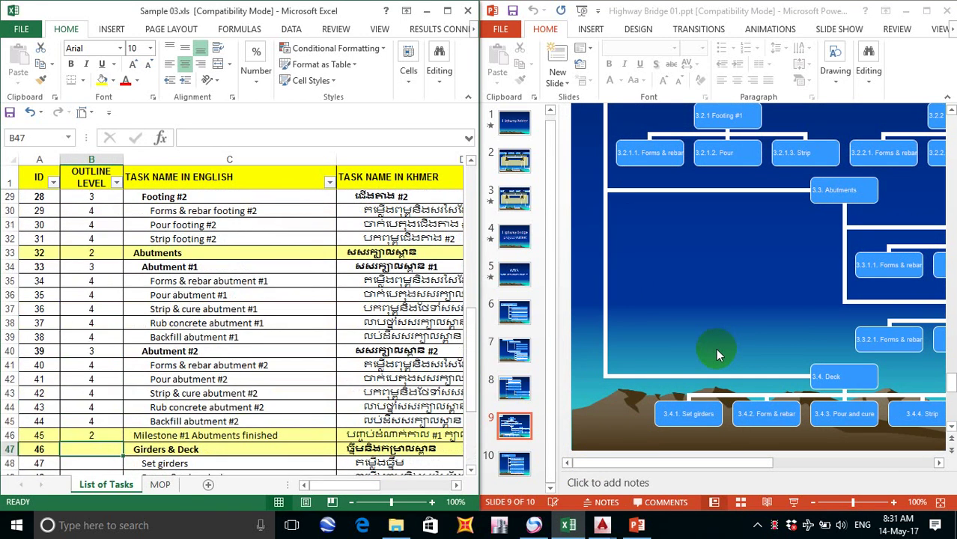
{"action": "scroll", "coordinate": [716, 352], "scroll_direction": "down", "scroll_amount": 1}
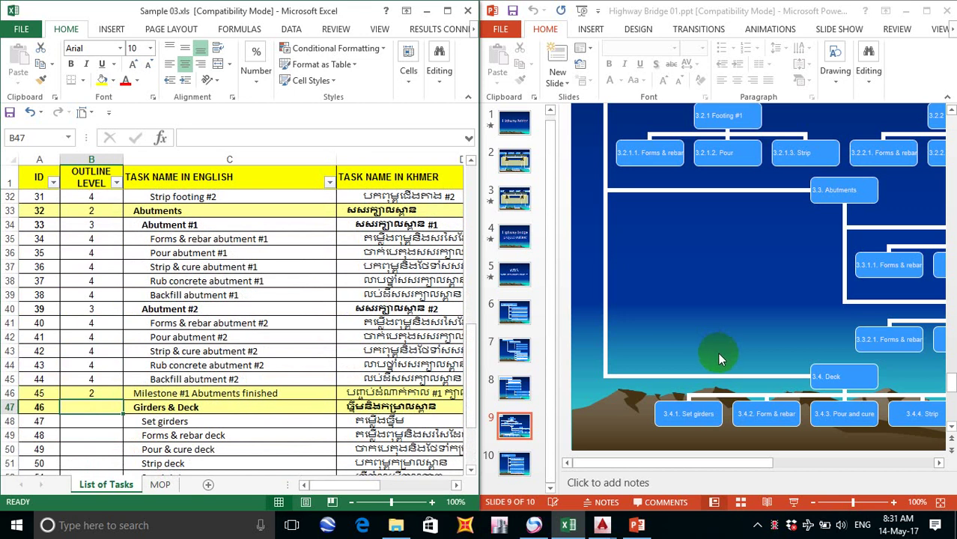
{"action": "left_click", "coordinate": [940, 464]}
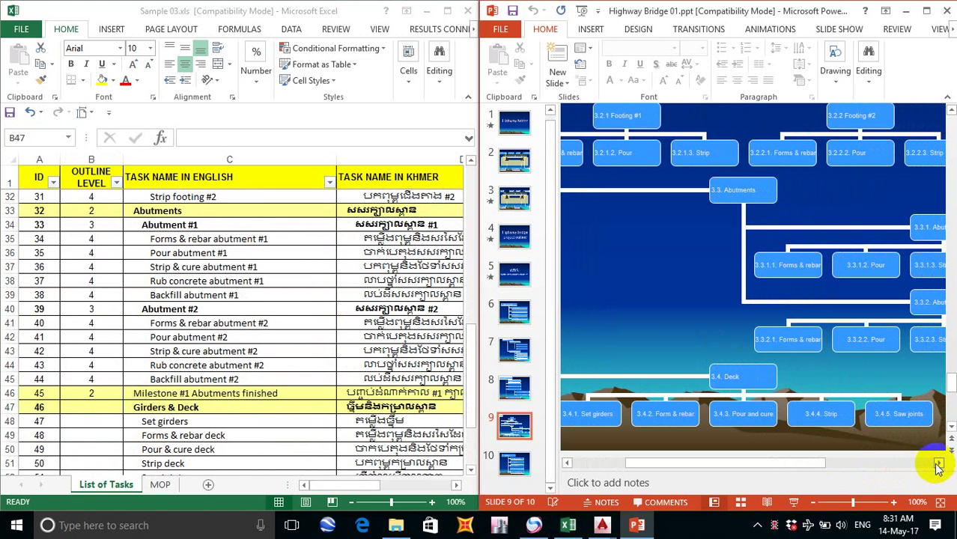
{"action": "left_click", "coordinate": [567, 464]}
{"action": "left_click", "coordinate": [567, 463]}
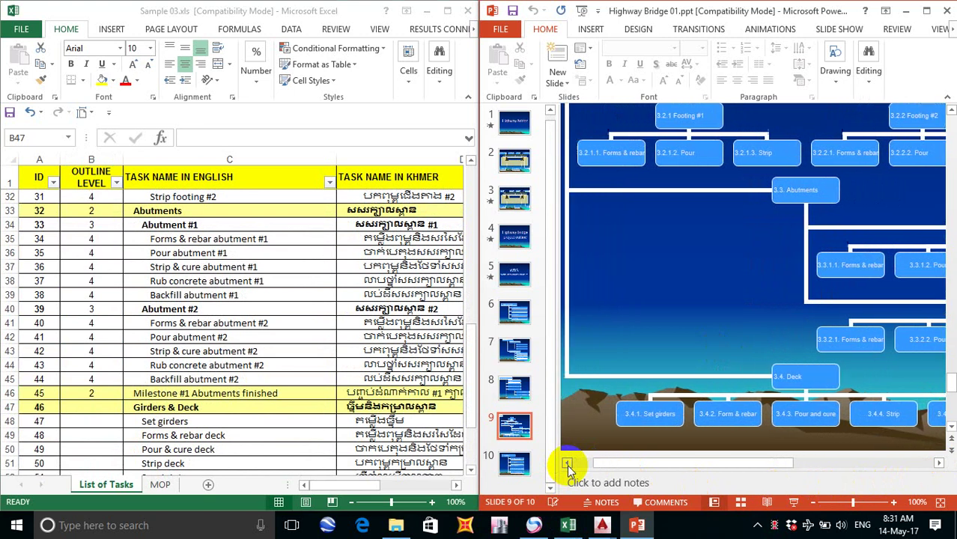
{"action": "left_click", "coordinate": [567, 463]}
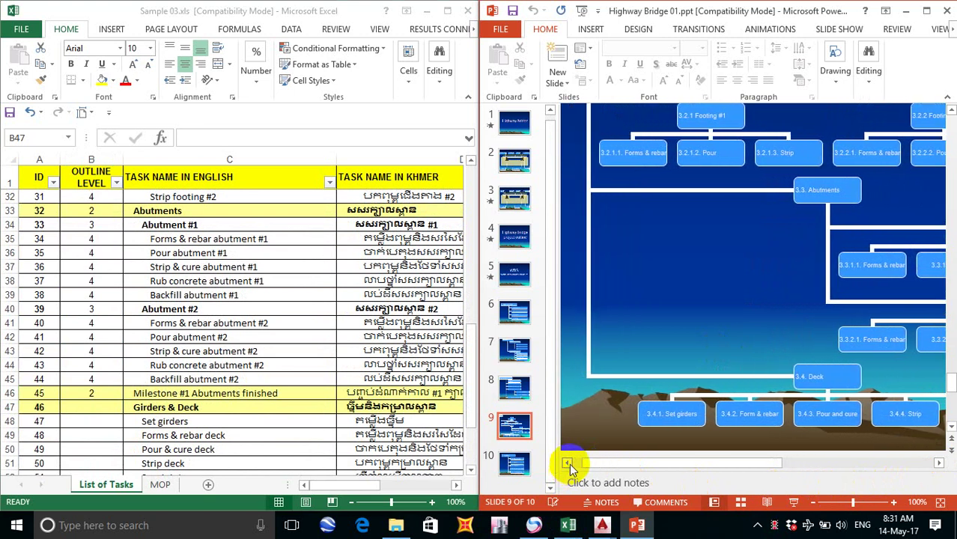
{"action": "left_click", "coordinate": [939, 463]}
{"action": "left_click_drag", "start_coordinate": [941, 465], "coordinate": [940, 465]}
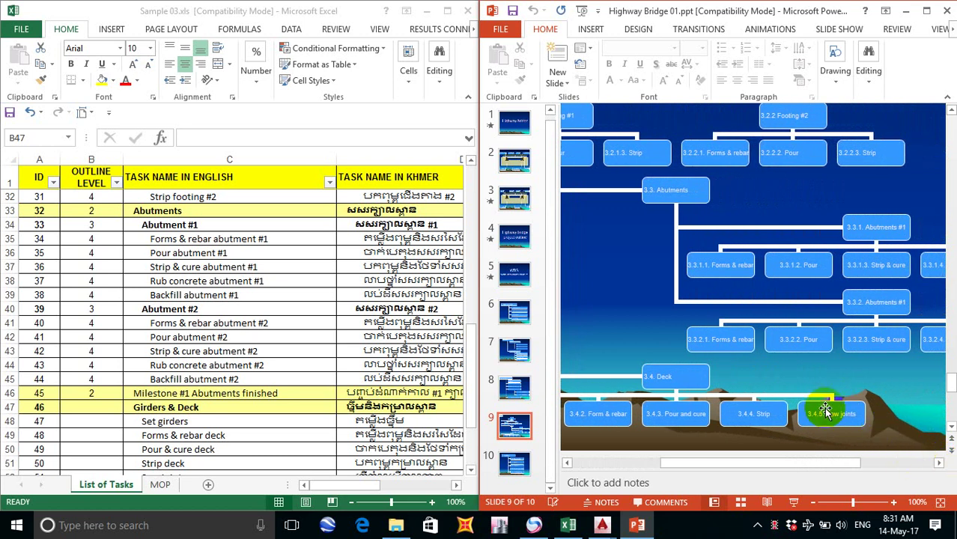
{"action": "left_click", "coordinate": [567, 464]}
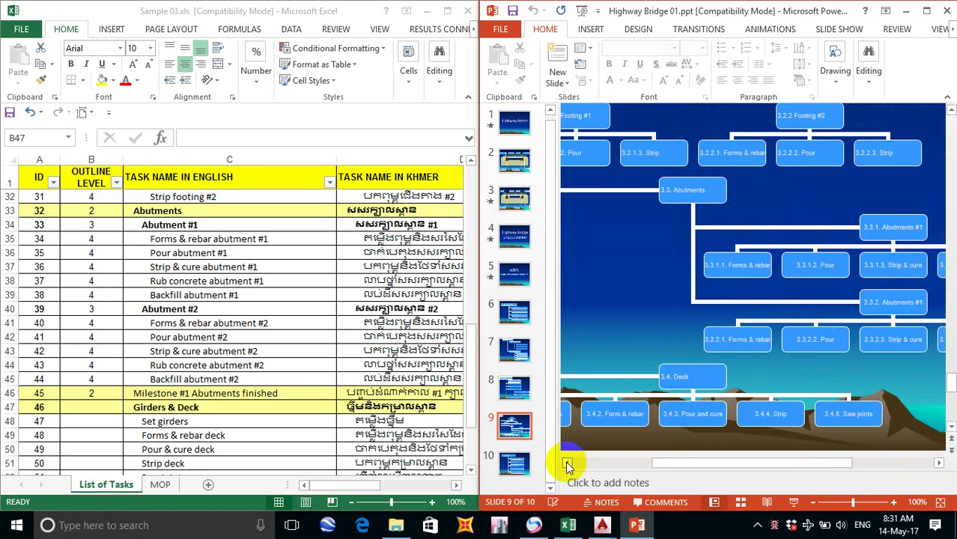
{"action": "left_click_drag", "start_coordinate": [567, 464], "coordinate": [567, 465]}
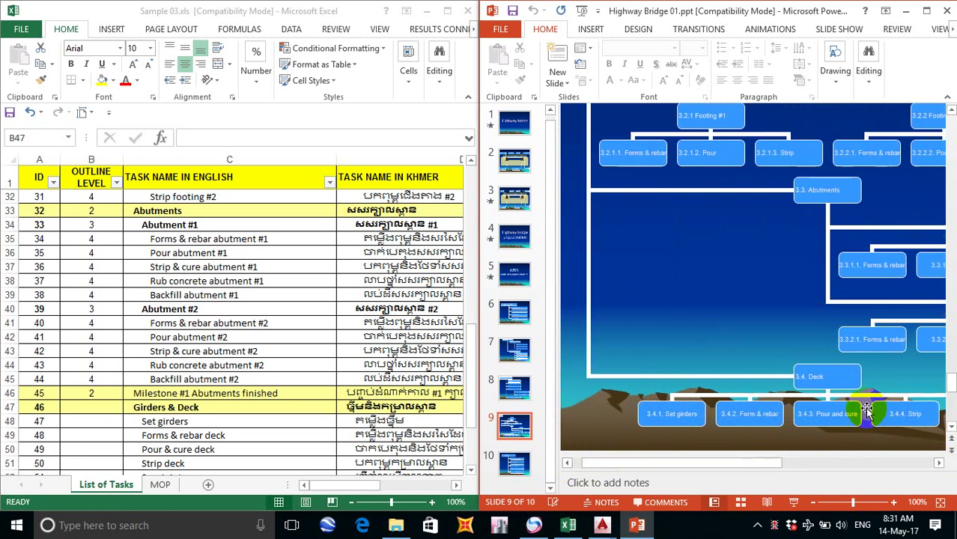
{"action": "scroll", "coordinate": [876, 419], "scroll_direction": "up", "scroll_amount": 1}
{"action": "left_click_drag", "start_coordinate": [940, 465], "coordinate": [937, 466]}
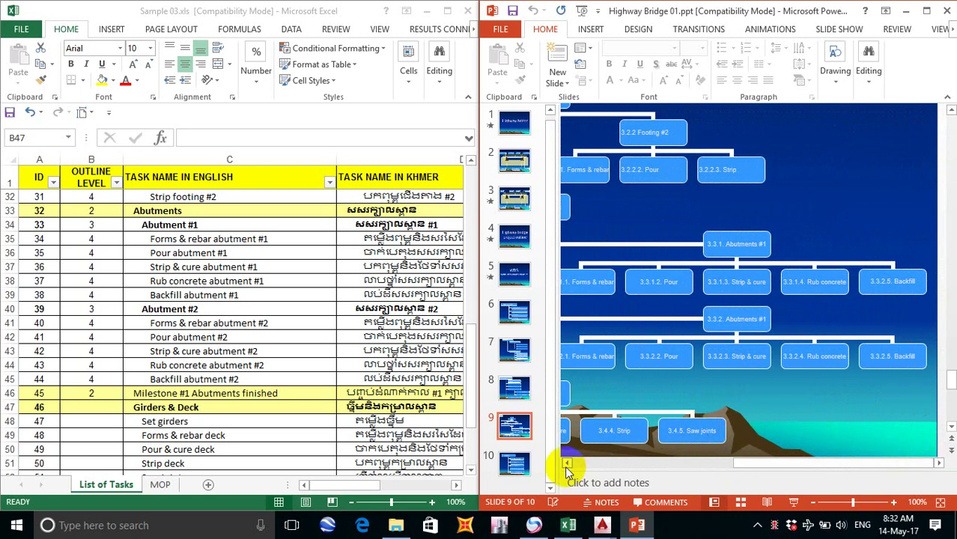
Step: Enter outline level 2 for the Girders & Deck task
{"action": "left_click_drag", "start_coordinate": [567, 465], "coordinate": [563, 465]}
{"action": "left_click", "coordinate": [96, 409]}
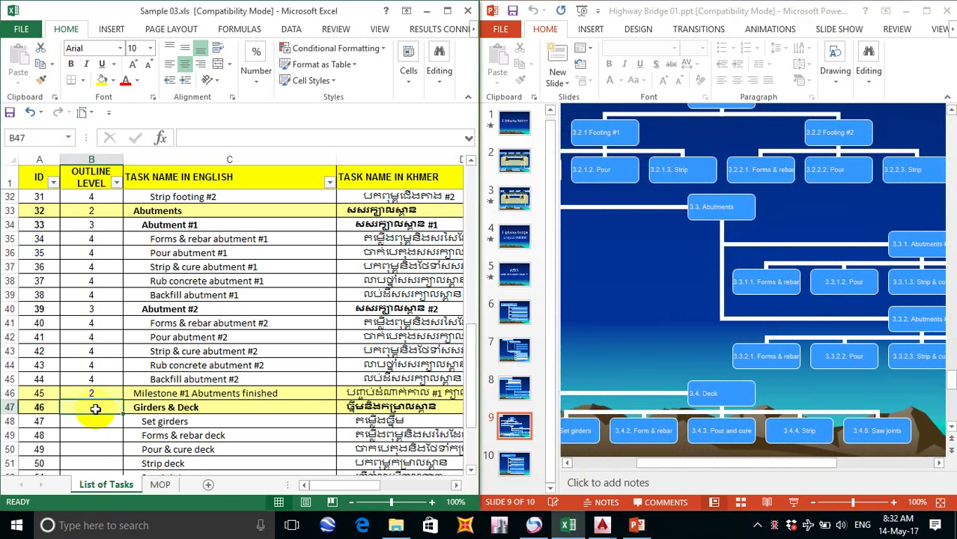
{"action": "type", "text": "2"}
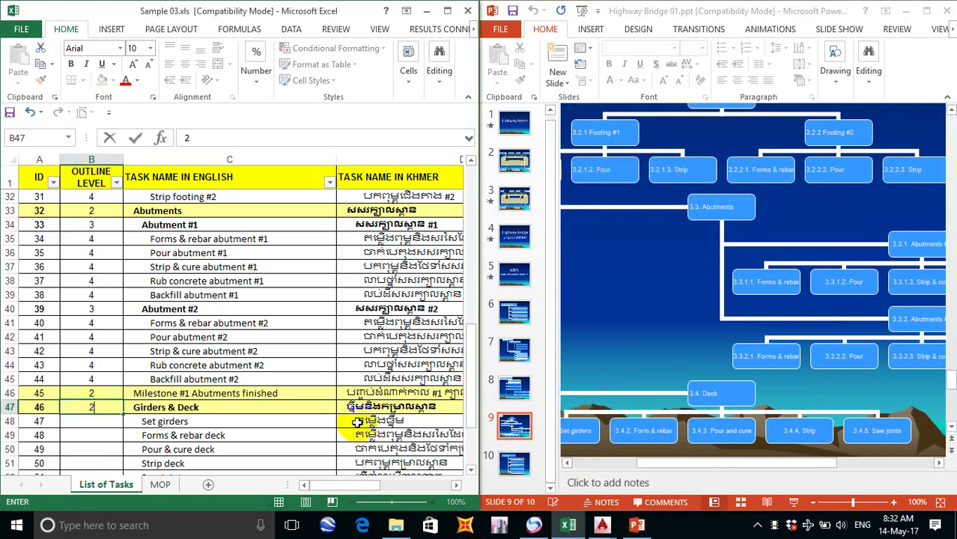
Step: Trace the Deck branch on the slide back up to the Structure box to check its place in the hierarchy
{"action": "left_click", "coordinate": [567, 464]}
{"action": "left_click_drag", "start_coordinate": [567, 464], "coordinate": [567, 465]}
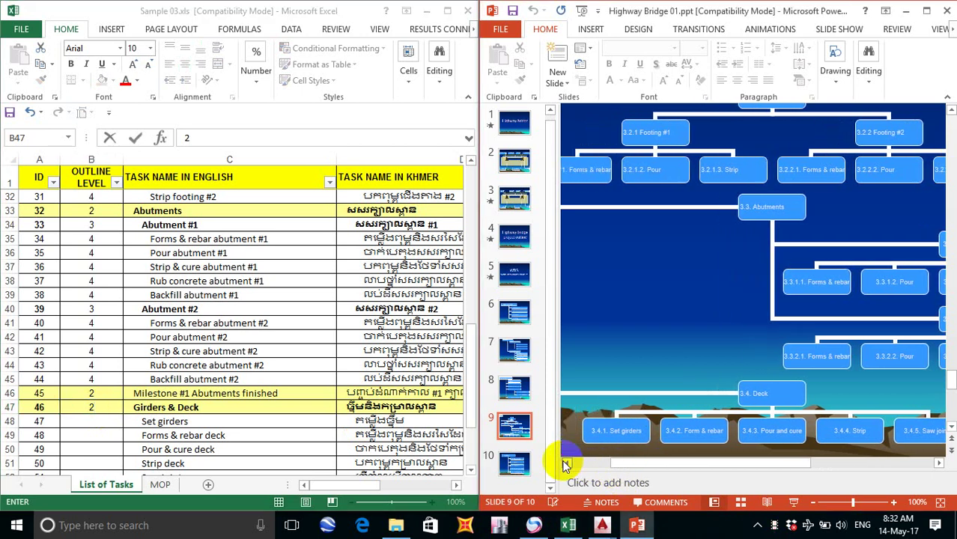
{"action": "left_click", "coordinate": [938, 464]}
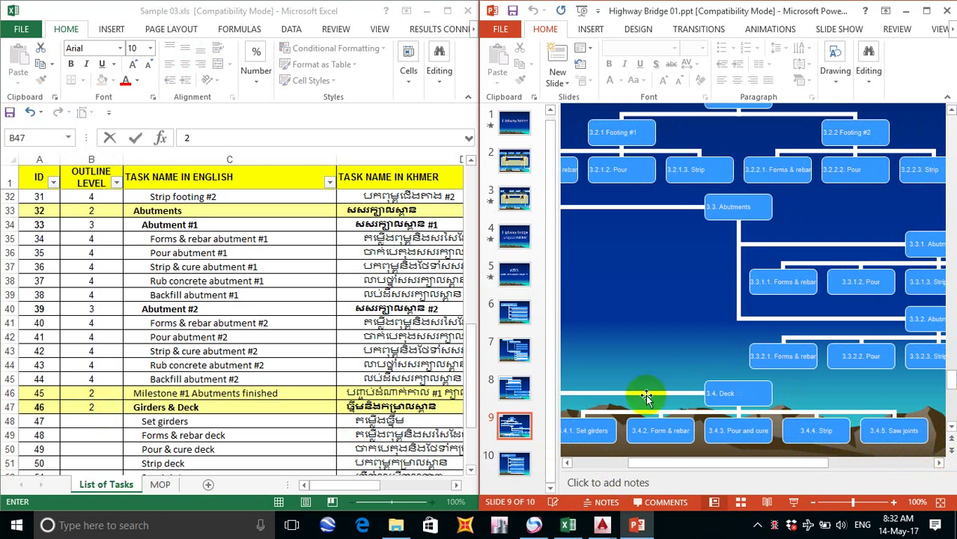
{"action": "left_click", "coordinate": [569, 463]}
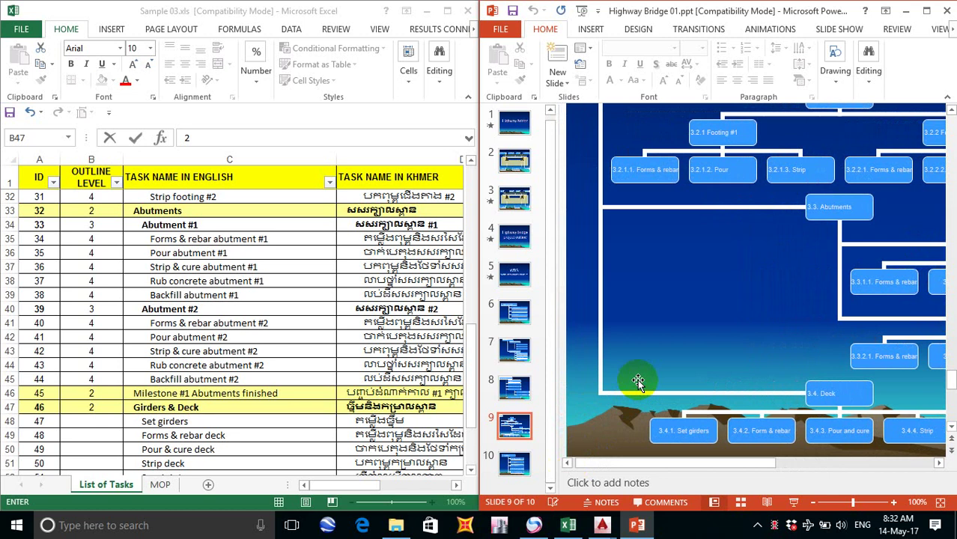
{"action": "scroll", "coordinate": [637, 382], "scroll_direction": "up", "scroll_amount": 5}
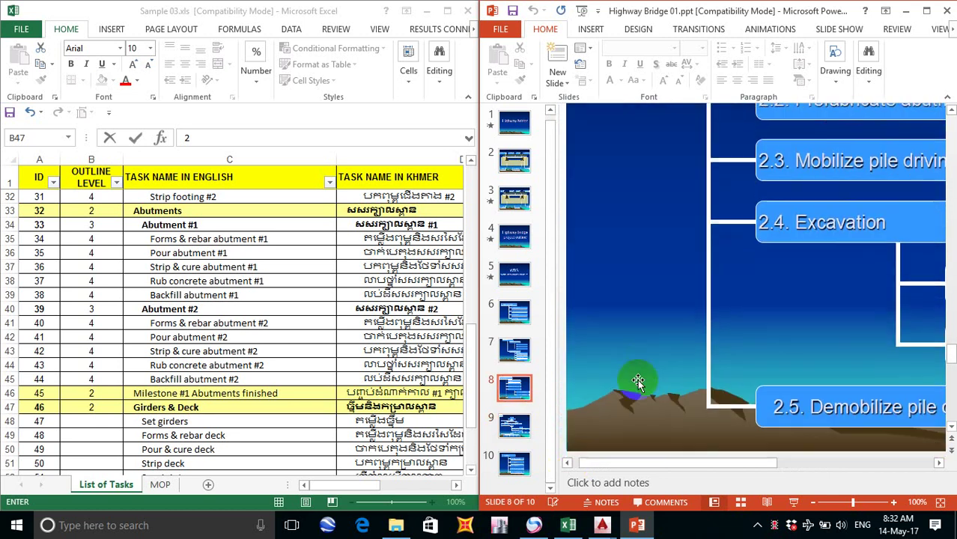
{"action": "scroll", "coordinate": [638, 382], "scroll_direction": "down", "scroll_amount": 3}
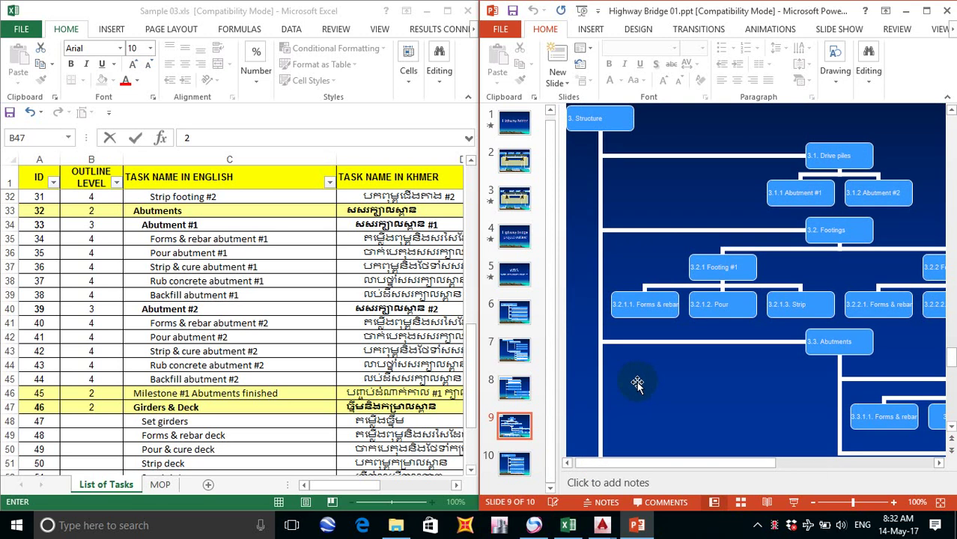
Step: Follow the Structure slide down to the Deck subtasks as far as Saw joints, and look over the Finishing slide after it
{"action": "scroll", "coordinate": [786, 365], "scroll_direction": "down", "scroll_amount": 3}
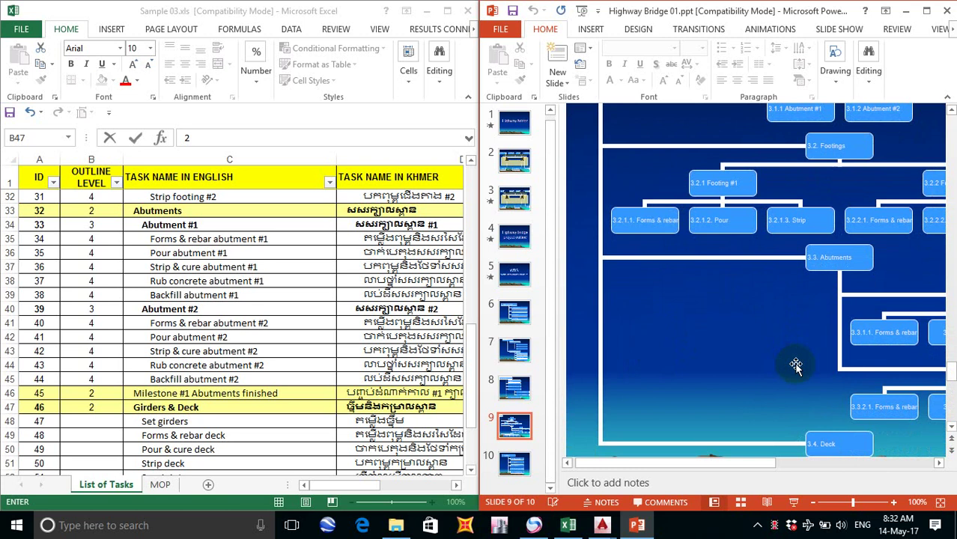
{"action": "scroll", "coordinate": [795, 367], "scroll_direction": "down", "scroll_amount": 2}
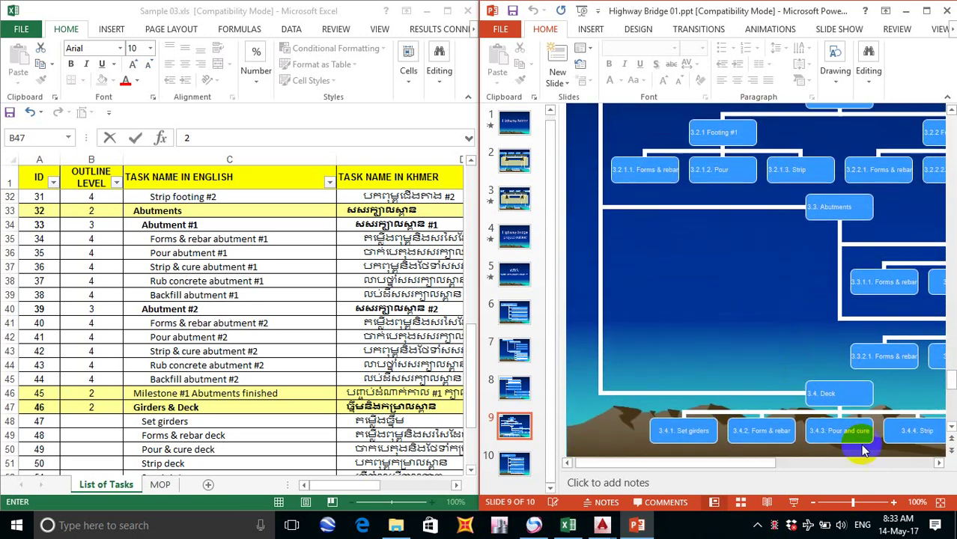
{"action": "left_click", "coordinate": [939, 463]}
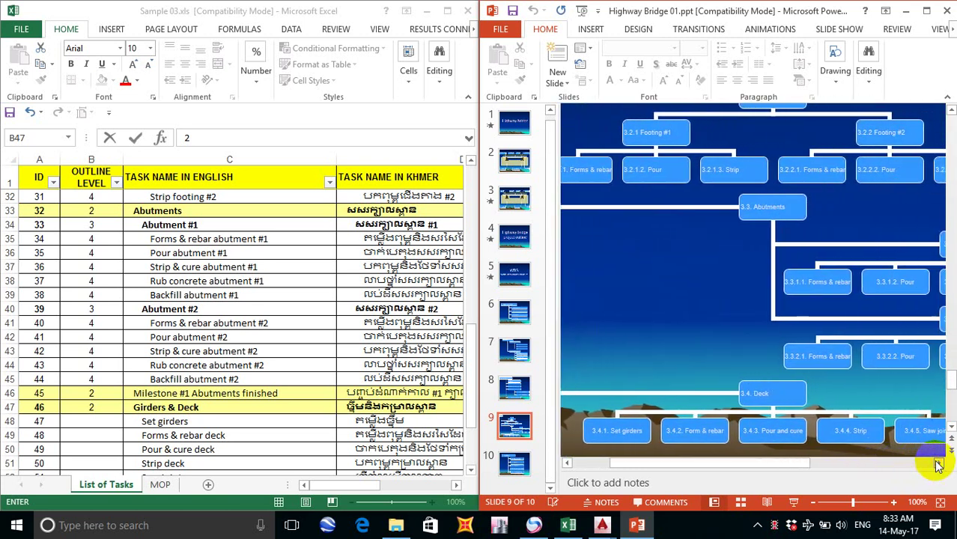
{"action": "left_click", "coordinate": [939, 463]}
{"action": "left_click", "coordinate": [939, 462]}
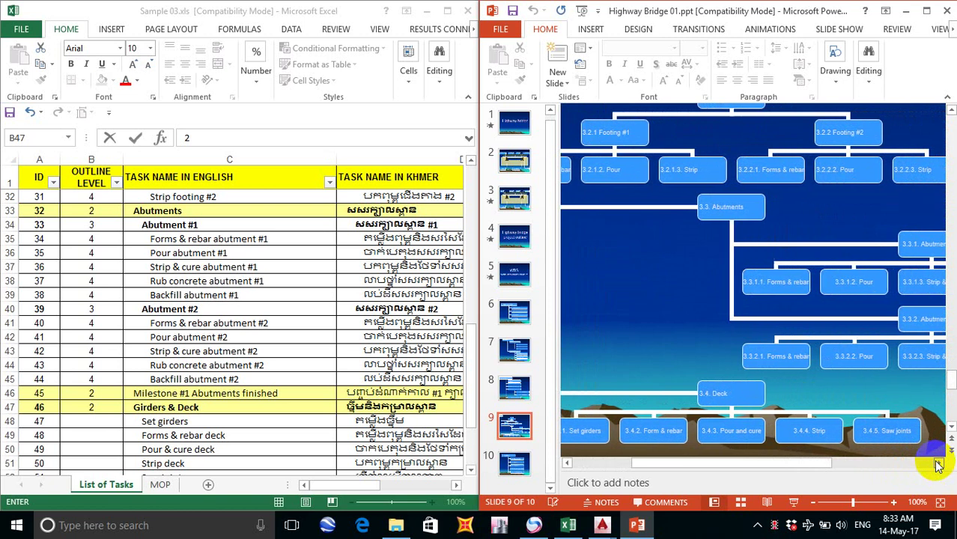
{"action": "left_click", "coordinate": [938, 463]}
{"action": "left_click", "coordinate": [937, 464]}
{"action": "left_click", "coordinate": [937, 464]}
{"action": "left_click", "coordinate": [938, 464]}
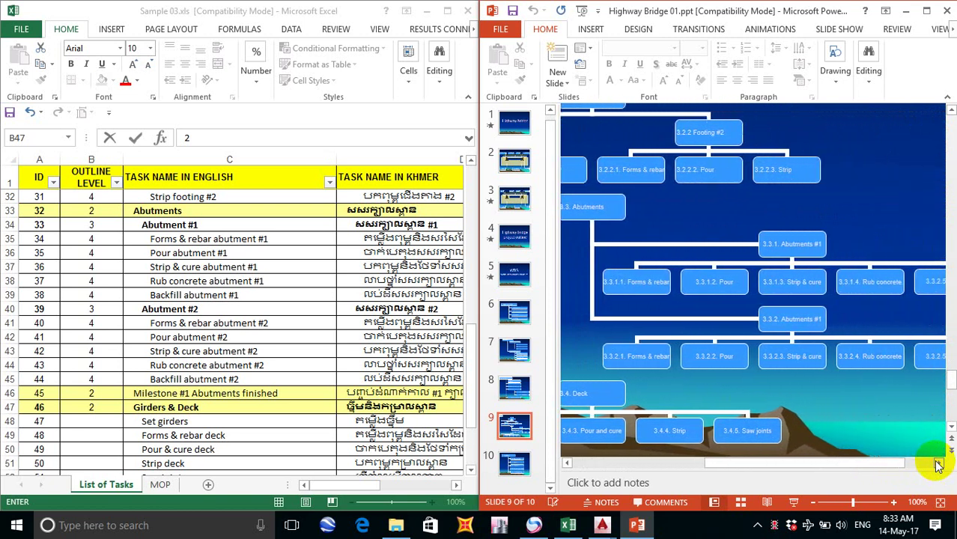
{"action": "left_click", "coordinate": [938, 464]}
{"action": "left_click", "coordinate": [938, 463]}
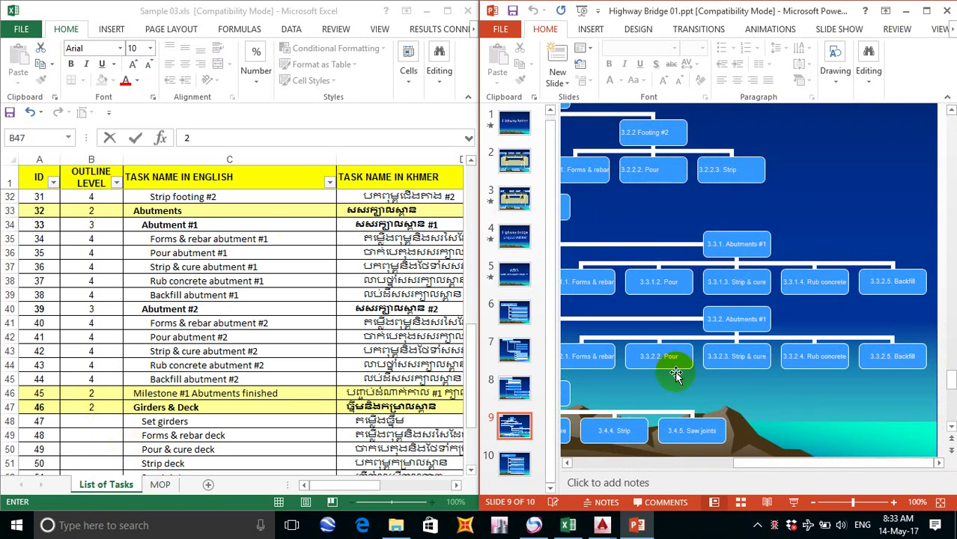
{"action": "scroll", "coordinate": [678, 367], "scroll_direction": "down", "scroll_amount": 4}
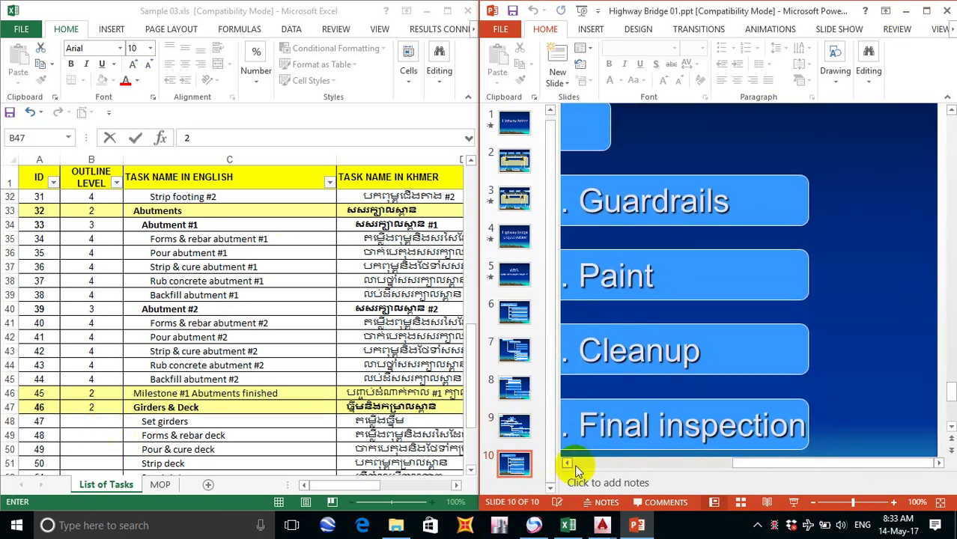
{"action": "left_click", "coordinate": [568, 465]}
{"action": "left_click_drag", "start_coordinate": [567, 465], "coordinate": [568, 464]}
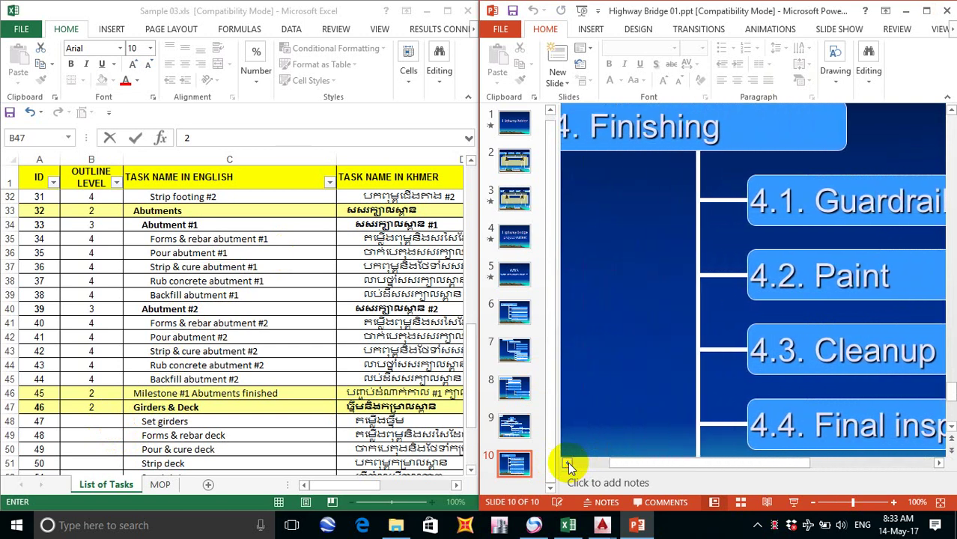
{"action": "scroll", "coordinate": [795, 368], "scroll_direction": "down", "scroll_amount": 1}
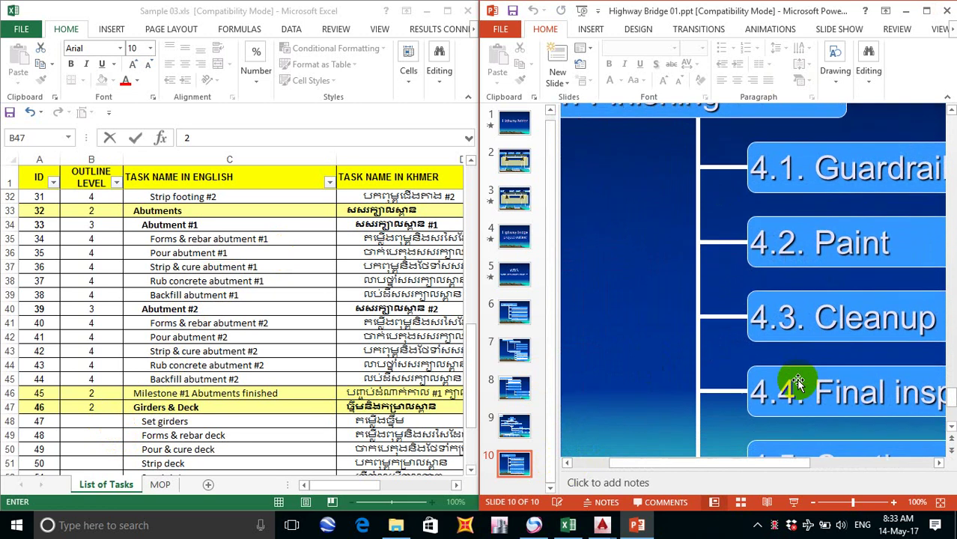
{"action": "left_click", "coordinate": [939, 463]}
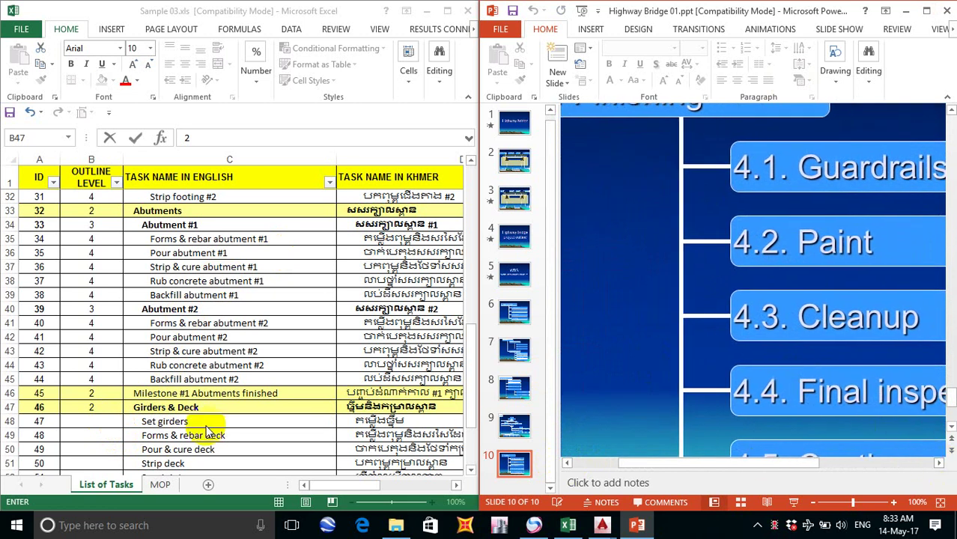
Step: Enter outline level 3 for the five Girders & Deck subtasks, from Set girders to Saw joints
{"action": "left_click", "coordinate": [93, 424]}
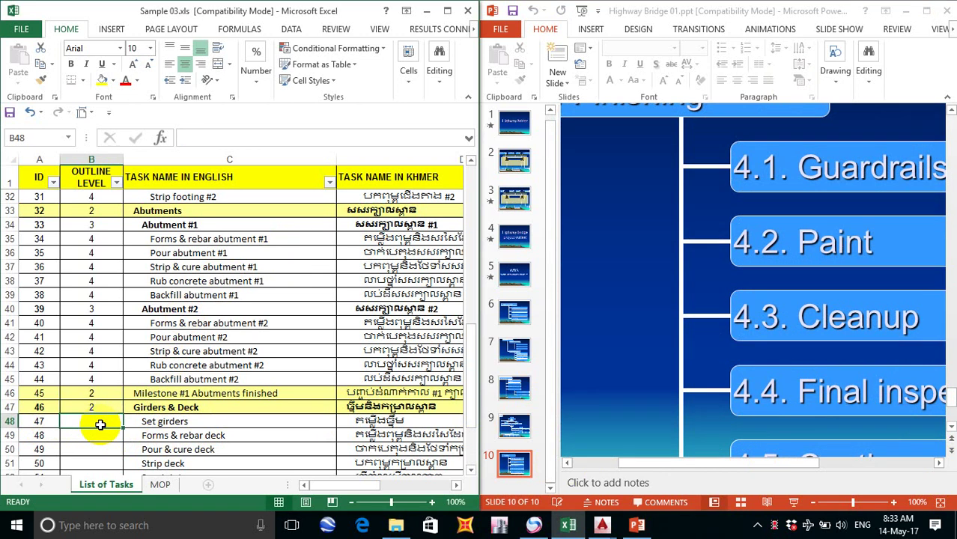
{"action": "type", "text": "2"}
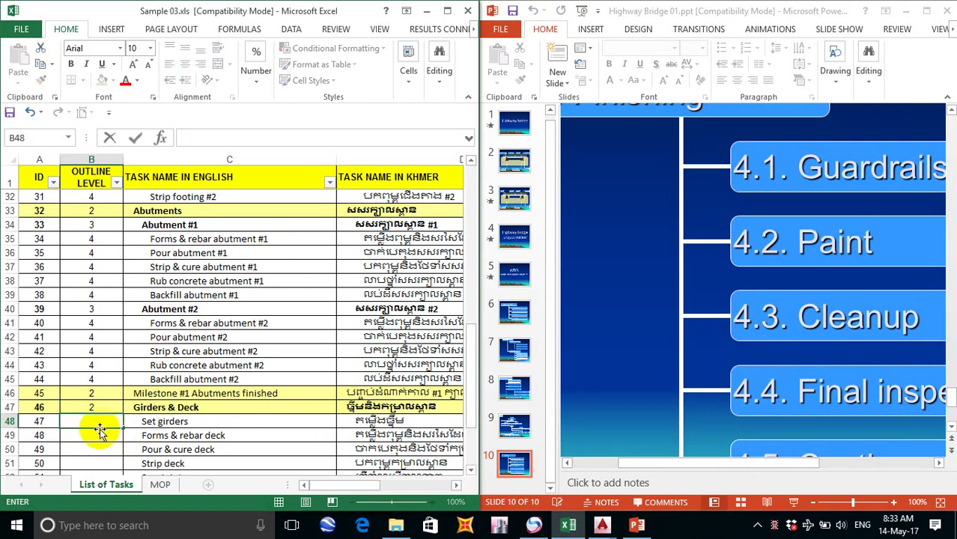
{"action": "type", "text": "3"}
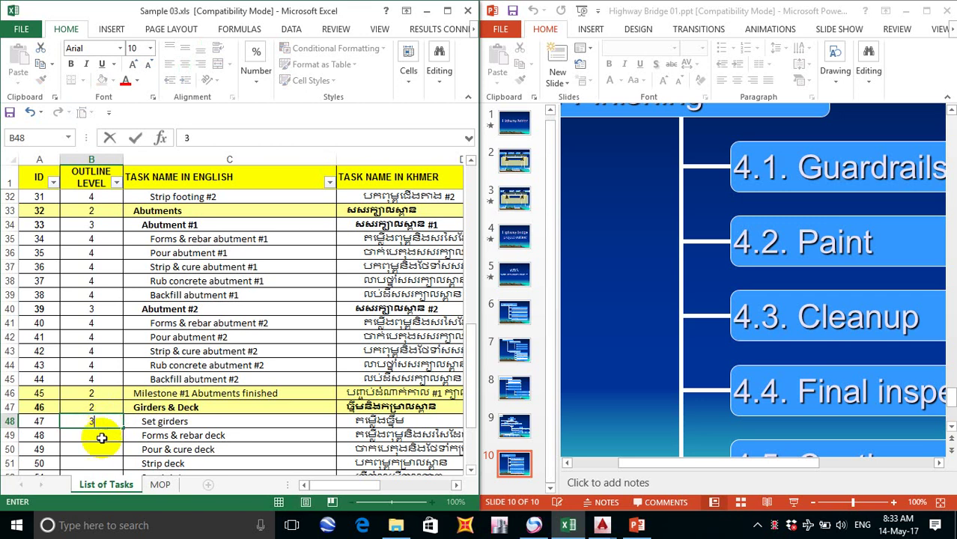
{"action": "key", "text": "Return"}
{"action": "type", "text": "3"}
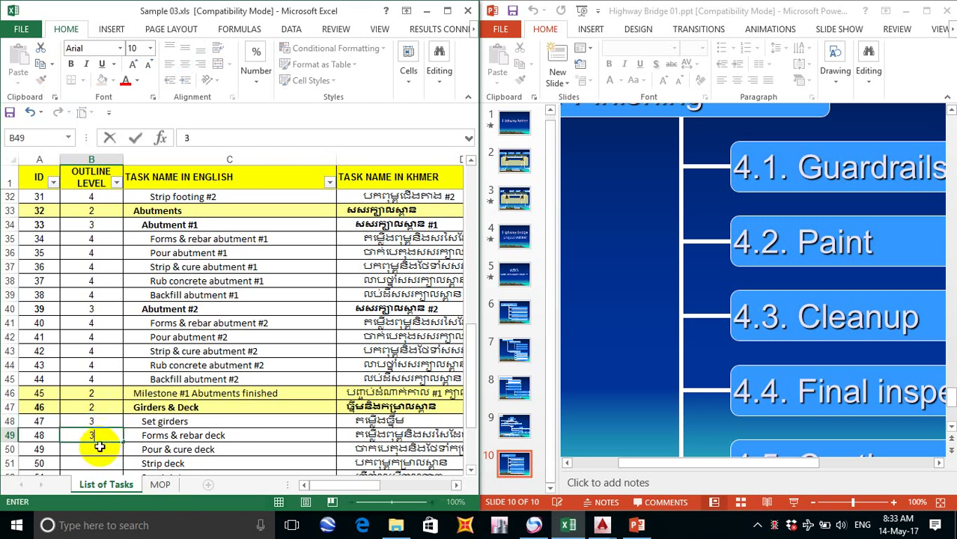
{"action": "key", "text": "Return"}
{"action": "scroll", "coordinate": [102, 428], "scroll_direction": "down", "scroll_amount": 3}
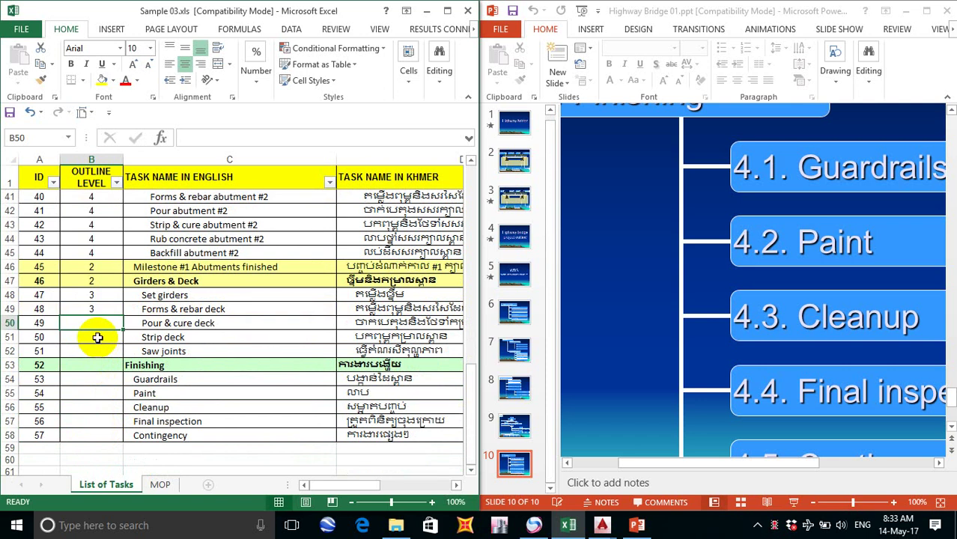
{"action": "type", "text": "3"}
{"action": "key", "text": "Return"}
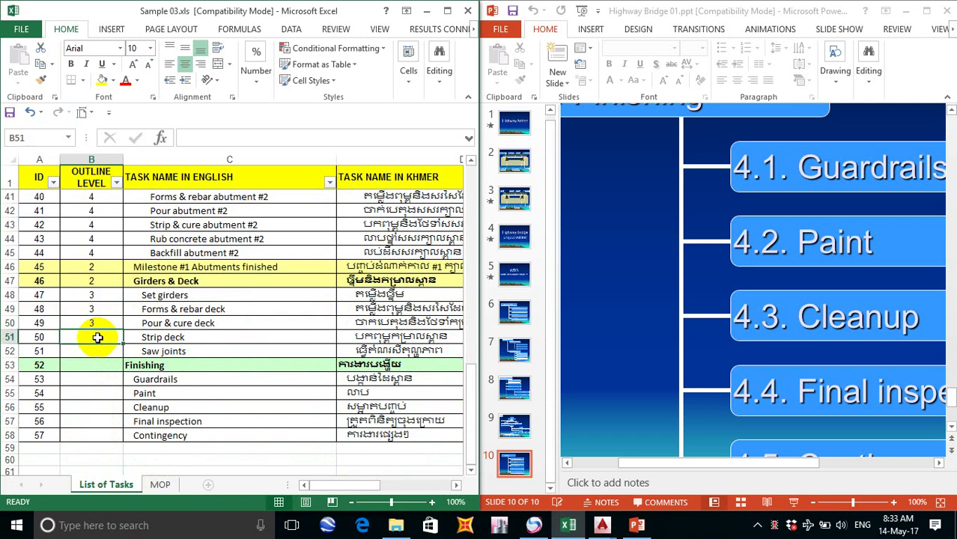
{"action": "type", "text": "3"}
{"action": "key", "text": "Return"}
{"action": "type", "text": "3"}
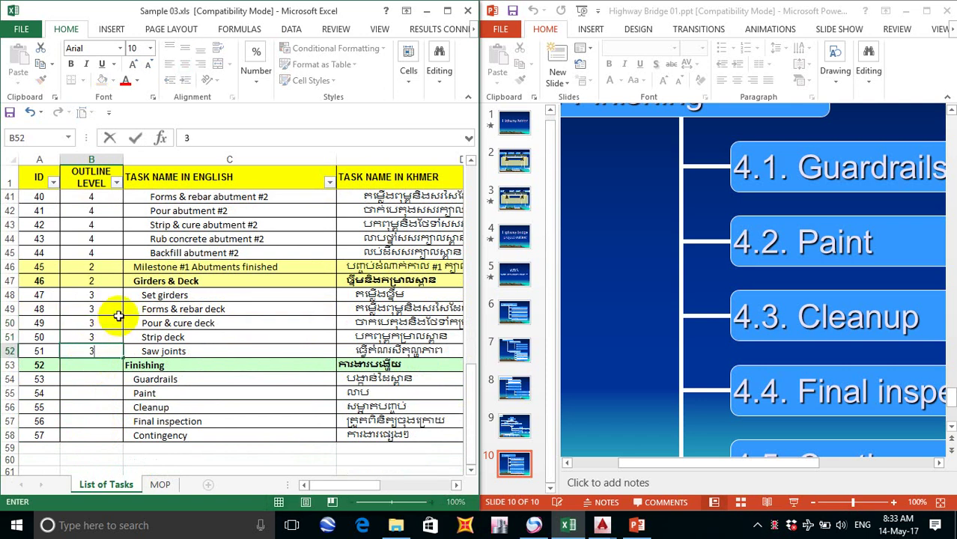
Step: Compare the Girders & Deck rows with the Structure slide, from the Structure box down to the Deck branch's Saw joints
{"action": "scroll", "coordinate": [667, 341], "scroll_direction": "up", "scroll_amount": 3}
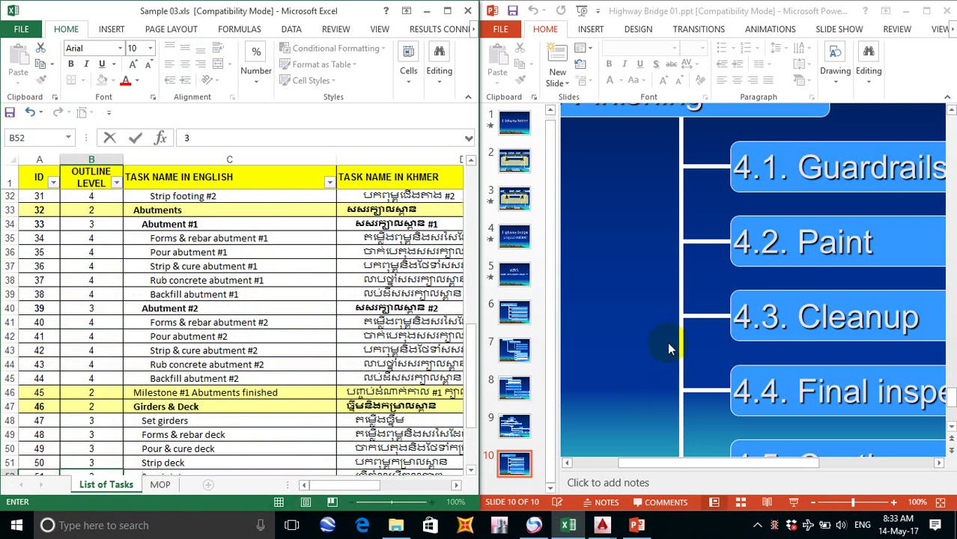
{"action": "left_click", "coordinate": [515, 424]}
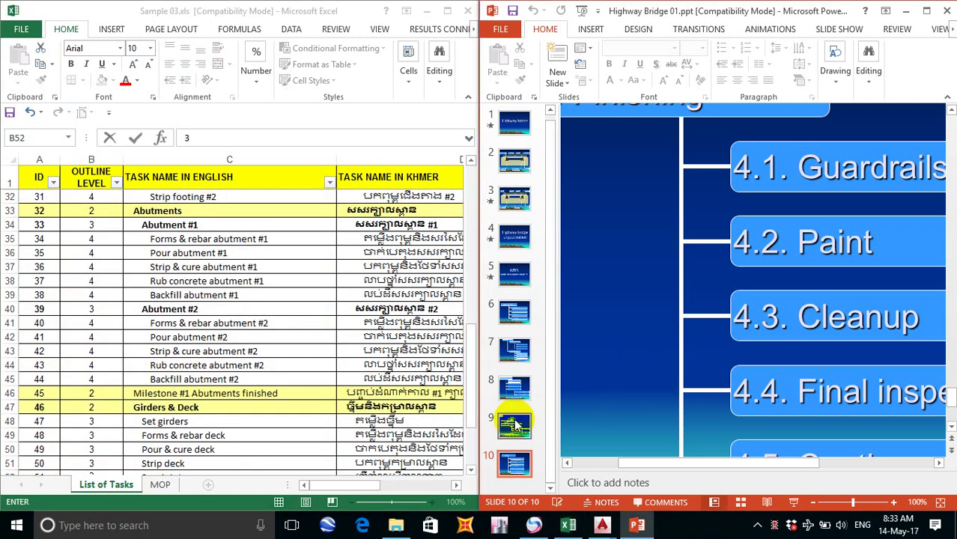
{"action": "left_click", "coordinate": [516, 424]}
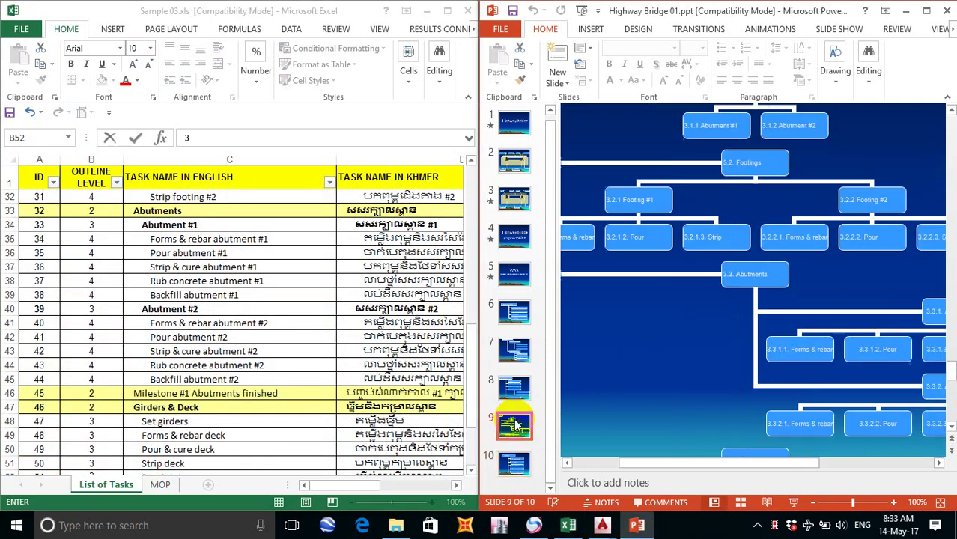
{"action": "left_click", "coordinate": [569, 464]}
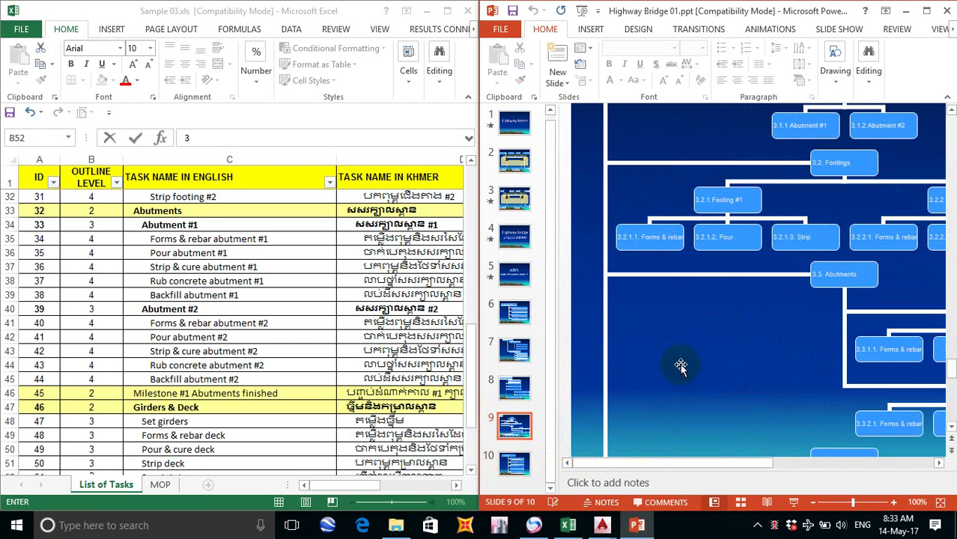
{"action": "scroll", "coordinate": [679, 367], "scroll_direction": "up", "scroll_amount": 5}
{"action": "scroll", "coordinate": [679, 368], "scroll_direction": "down", "scroll_amount": 2}
{"action": "scroll", "coordinate": [679, 367], "scroll_direction": "down", "scroll_amount": 1}
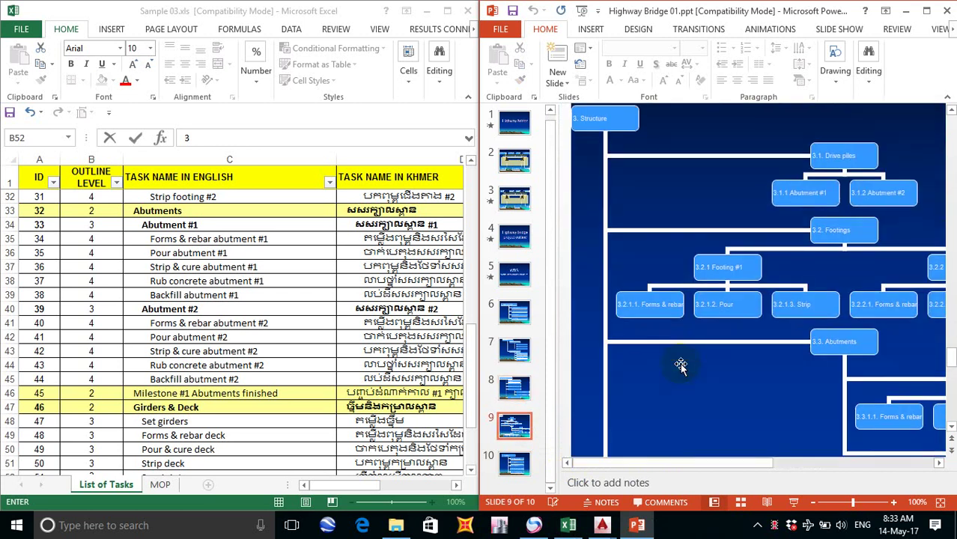
{"action": "scroll", "coordinate": [680, 364], "scroll_direction": "down", "scroll_amount": 5}
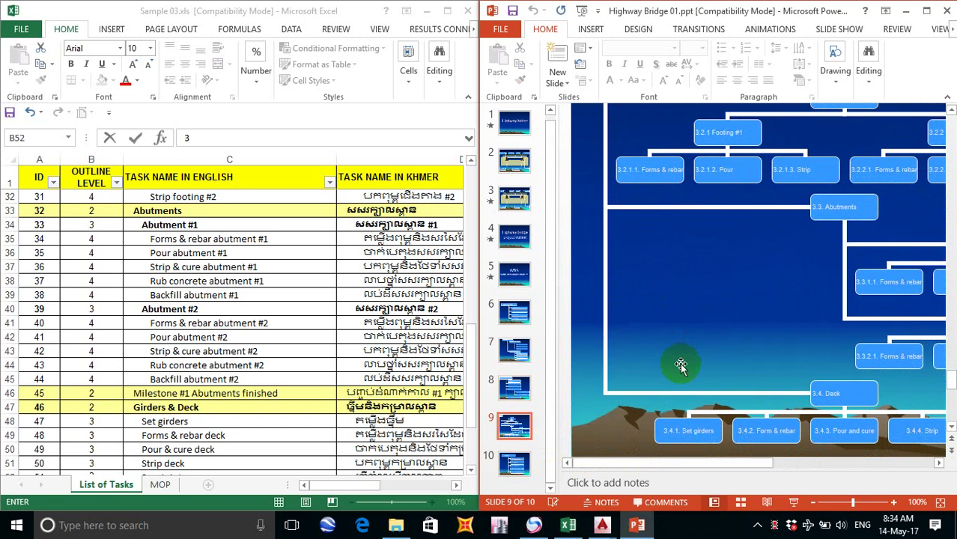
{"action": "scroll", "coordinate": [680, 365], "scroll_direction": "down", "scroll_amount": 1}
{"action": "left_click", "coordinate": [709, 464]}
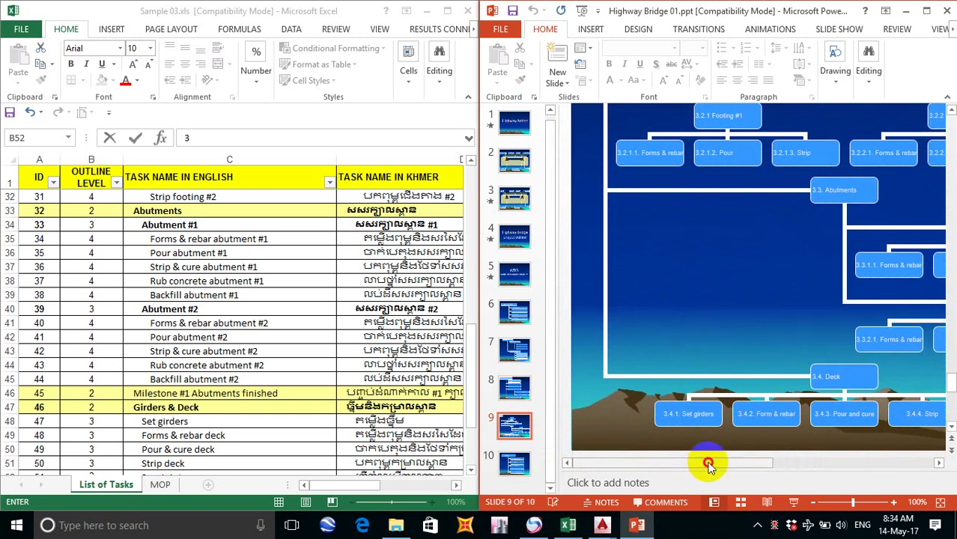
{"action": "left_click_drag", "start_coordinate": [708, 464], "coordinate": [872, 465]}
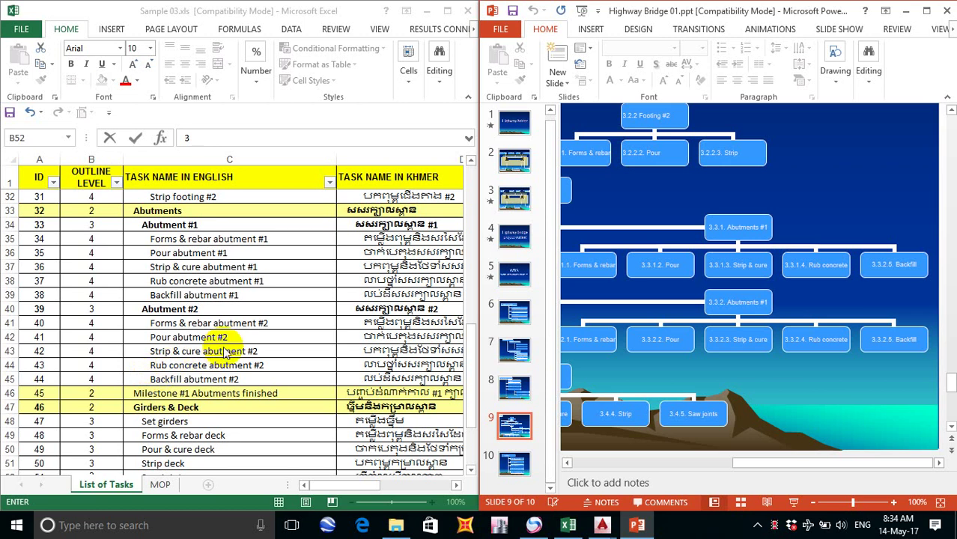
Step: Enter outline level 2 for the Finishing task, consulting the Finishing slide
{"action": "left_click", "coordinate": [237, 408]}
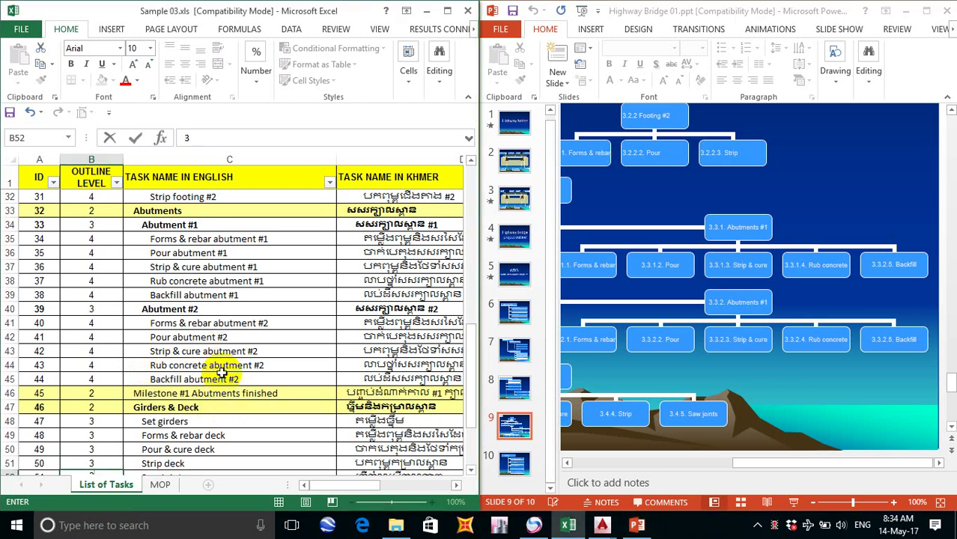
{"action": "scroll", "coordinate": [217, 366], "scroll_direction": "down", "scroll_amount": 4}
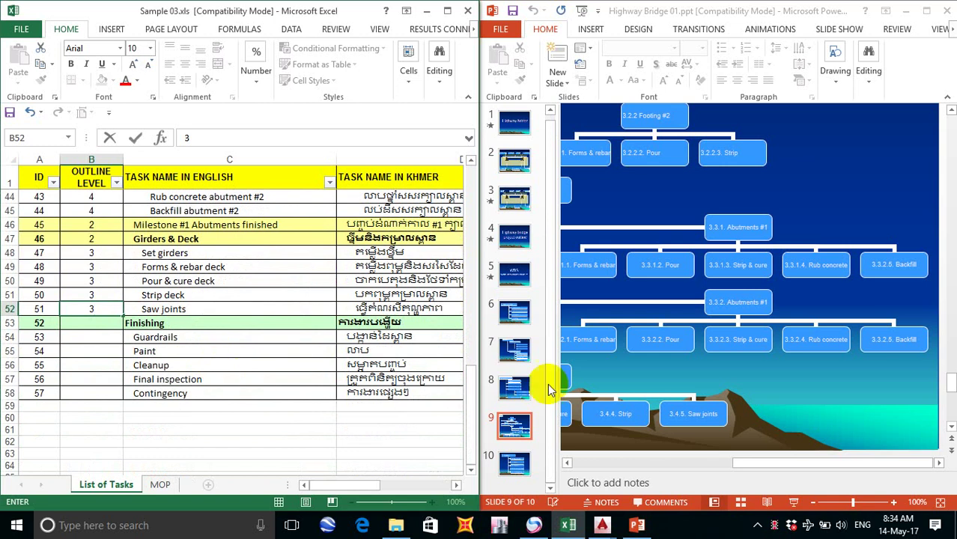
{"action": "scroll", "coordinate": [672, 379], "scroll_direction": "down", "scroll_amount": 2}
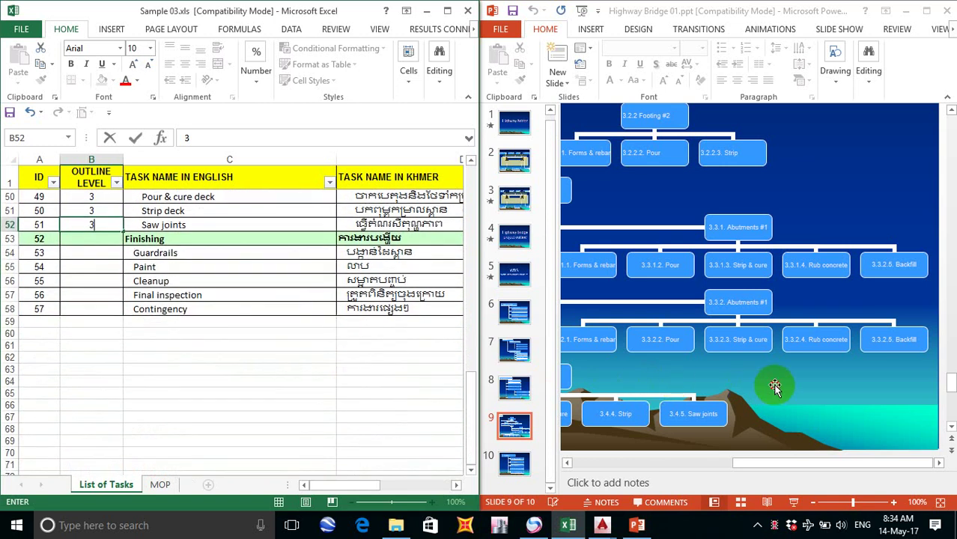
{"action": "left_click", "coordinate": [774, 385]}
{"action": "scroll", "coordinate": [665, 379], "scroll_direction": "down", "scroll_amount": 3}
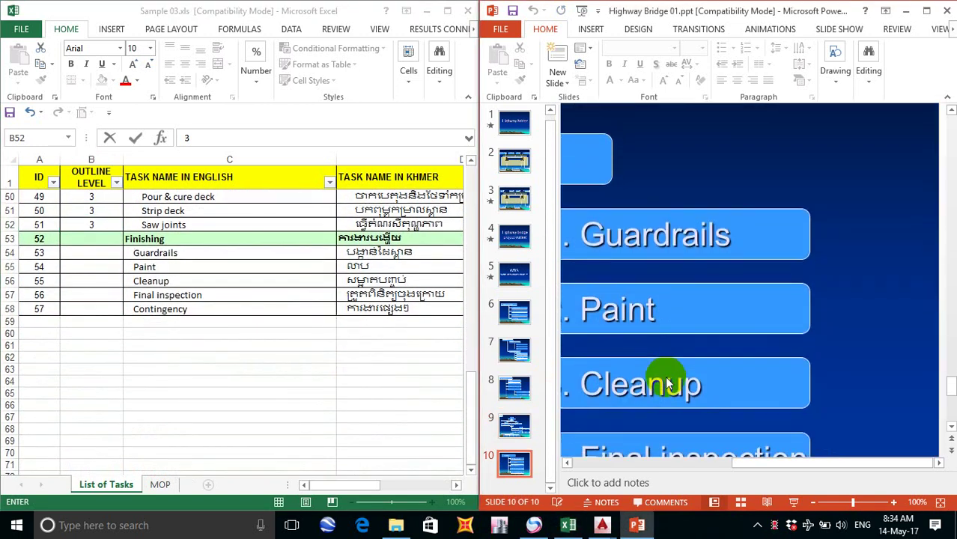
{"action": "left_click", "coordinate": [568, 463]}
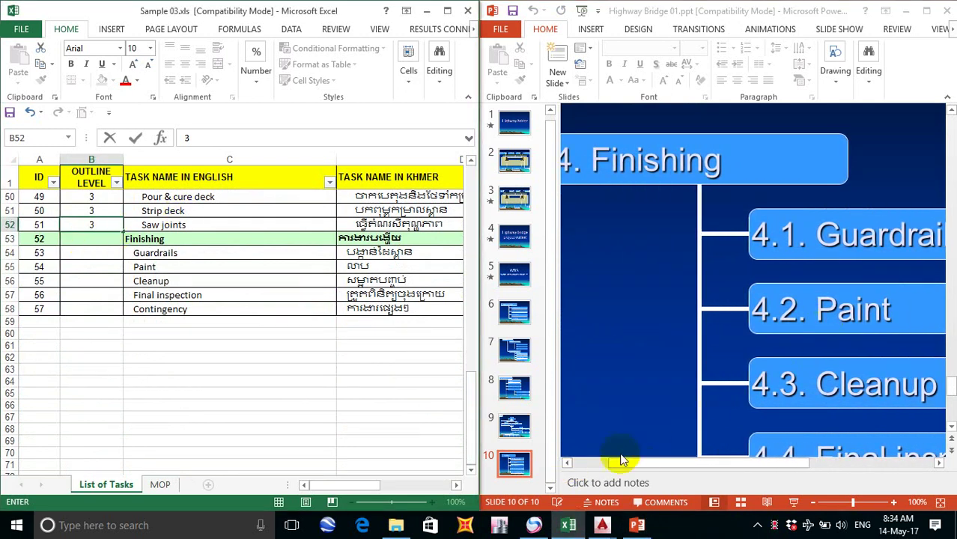
{"action": "left_click", "coordinate": [571, 465]}
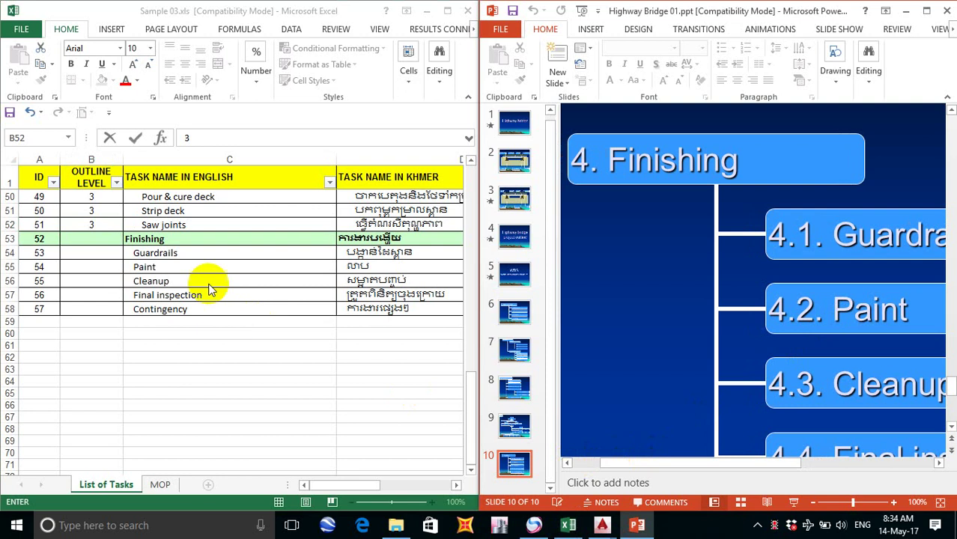
{"action": "left_click", "coordinate": [84, 229]}
{"action": "left_click", "coordinate": [87, 242]}
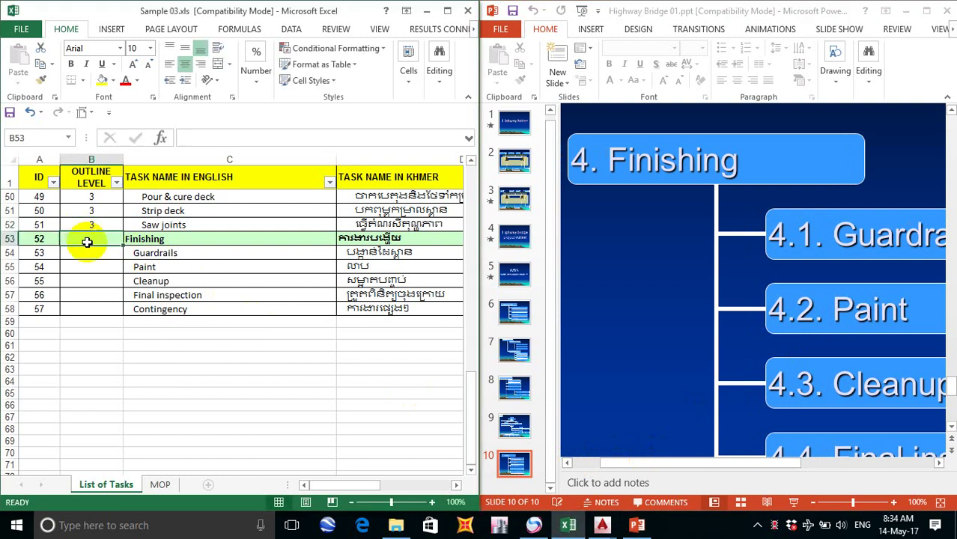
{"action": "type", "text": "2"}
Step: Enter outline level 3 for the five Finishing subtasks, from Guardrails to Contingency
{"action": "left_click", "coordinate": [95, 251]}
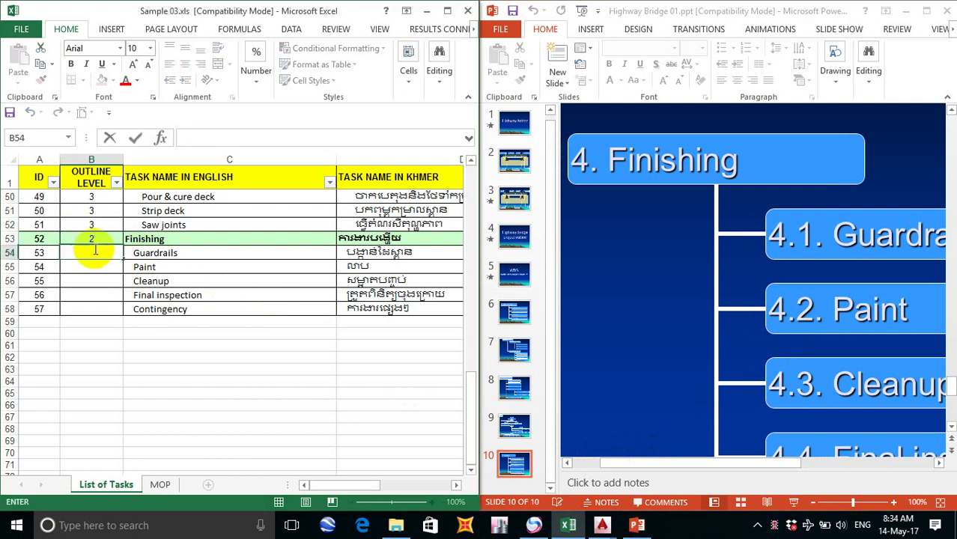
{"action": "type", "text": "3"}
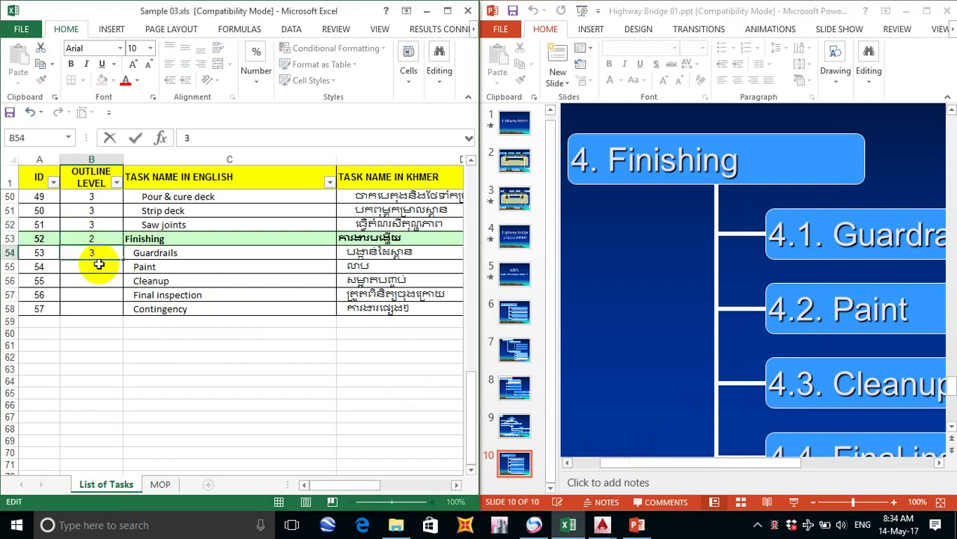
{"action": "left_click", "coordinate": [96, 265]}
{"action": "type", "text": "3"}
{"action": "left_click", "coordinate": [101, 283]}
{"action": "type", "text": "3"}
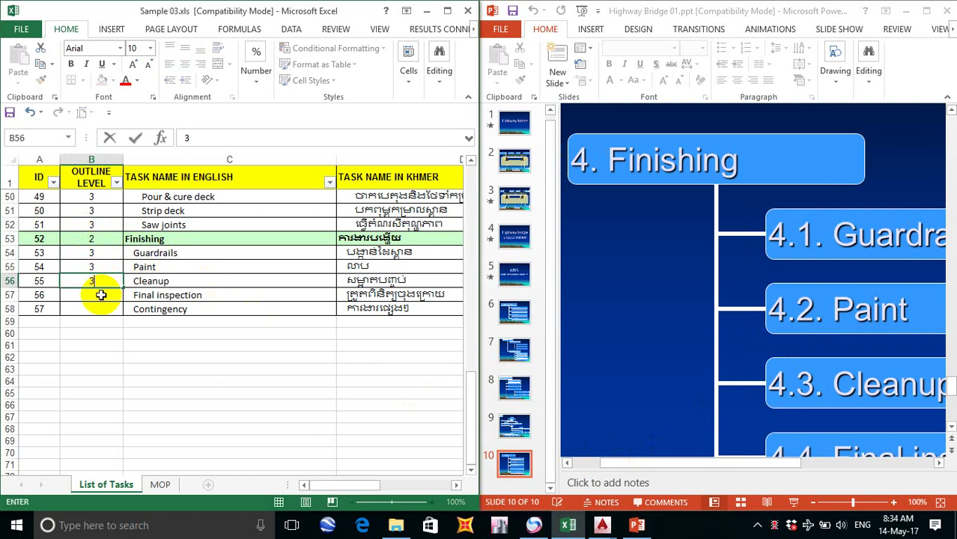
{"action": "left_click", "coordinate": [101, 296]}
{"action": "type", "text": "3"}
{"action": "left_click", "coordinate": [99, 309]}
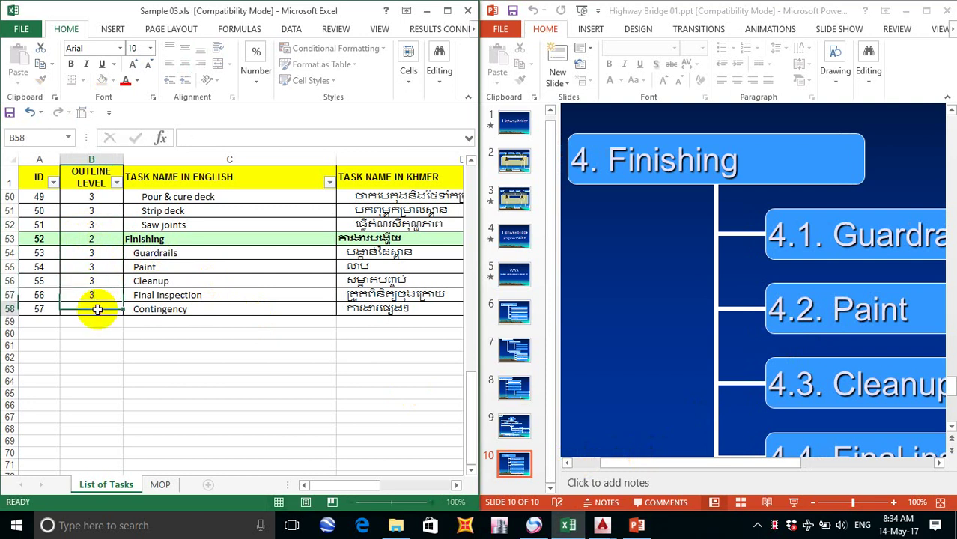
{"action": "type", "text": "3"}
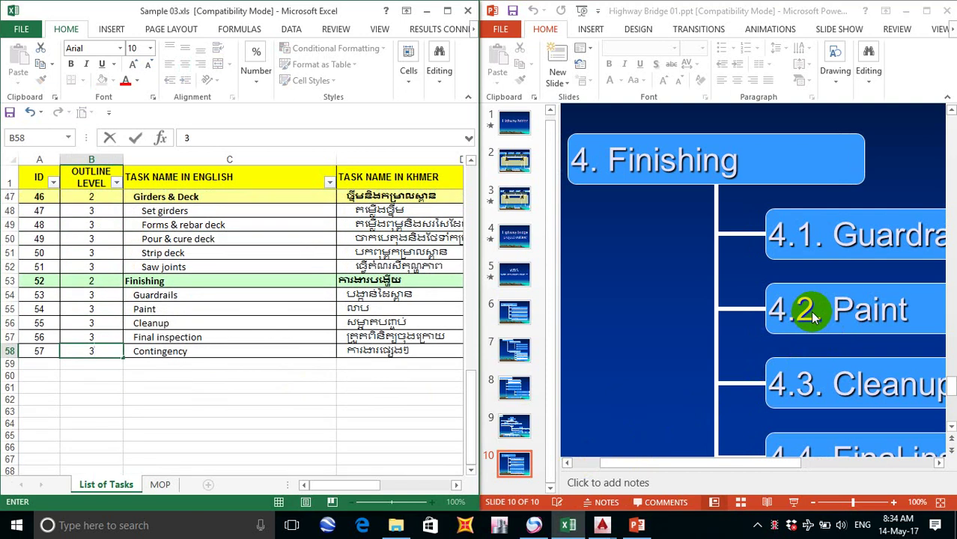
Step: Set the Finishing task's outline level to 1, checking the levels of the earlier tasks back to Structures
{"action": "left_click", "coordinate": [625, 233]}
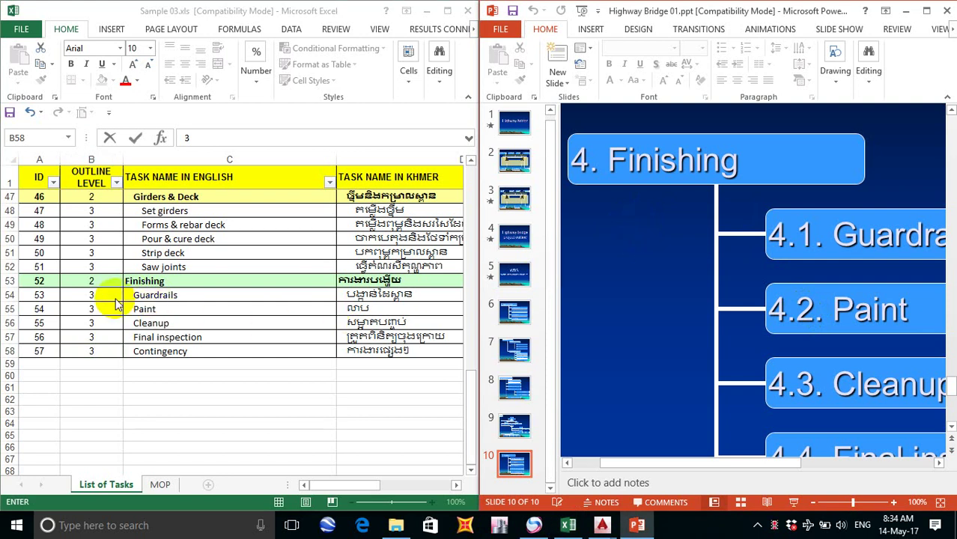
{"action": "left_click", "coordinate": [178, 273]}
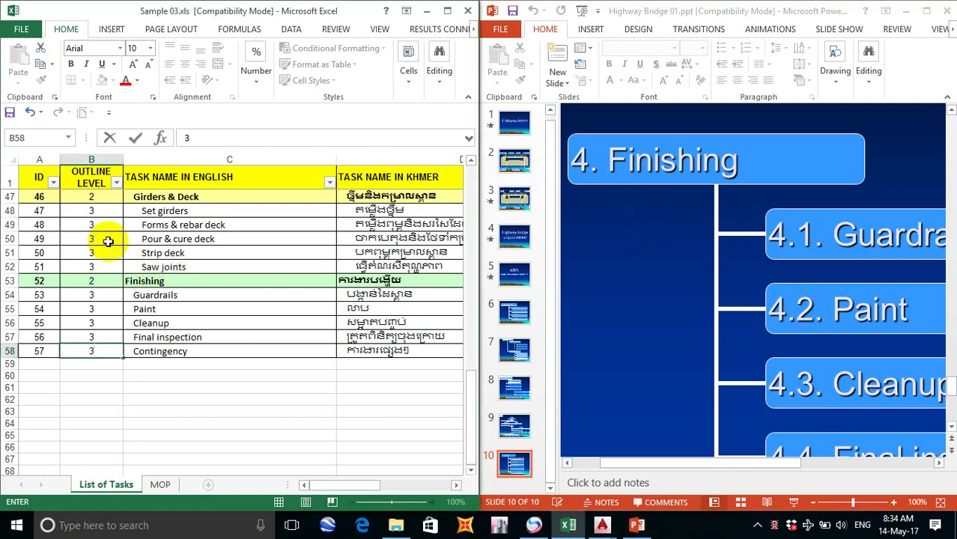
{"action": "scroll", "coordinate": [127, 253], "scroll_direction": "up", "scroll_amount": 1}
{"action": "scroll", "coordinate": [133, 257], "scroll_direction": "up", "scroll_amount": 2}
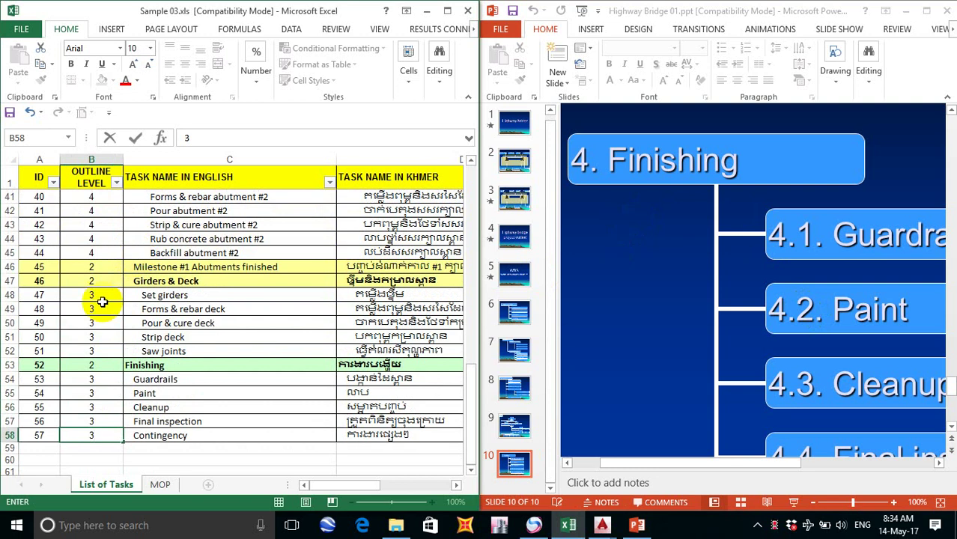
{"action": "scroll", "coordinate": [120, 313], "scroll_direction": "up", "scroll_amount": 11}
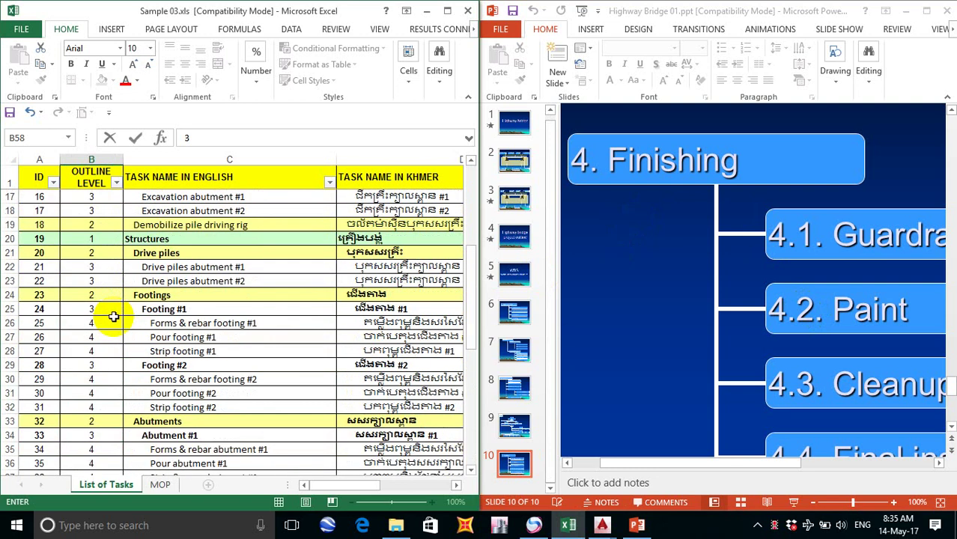
{"action": "scroll", "coordinate": [113, 317], "scroll_direction": "down", "scroll_amount": 2}
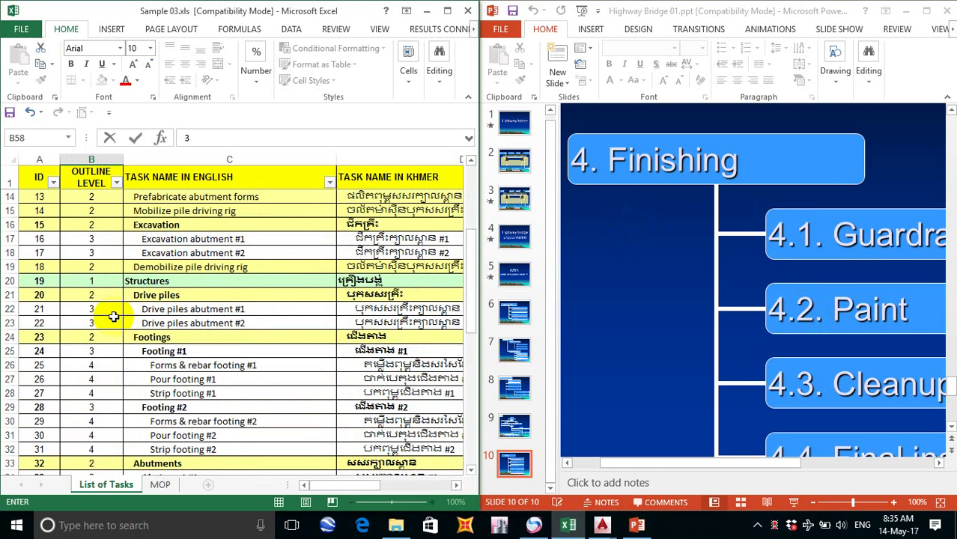
{"action": "scroll", "coordinate": [115, 316], "scroll_direction": "down", "scroll_amount": 11}
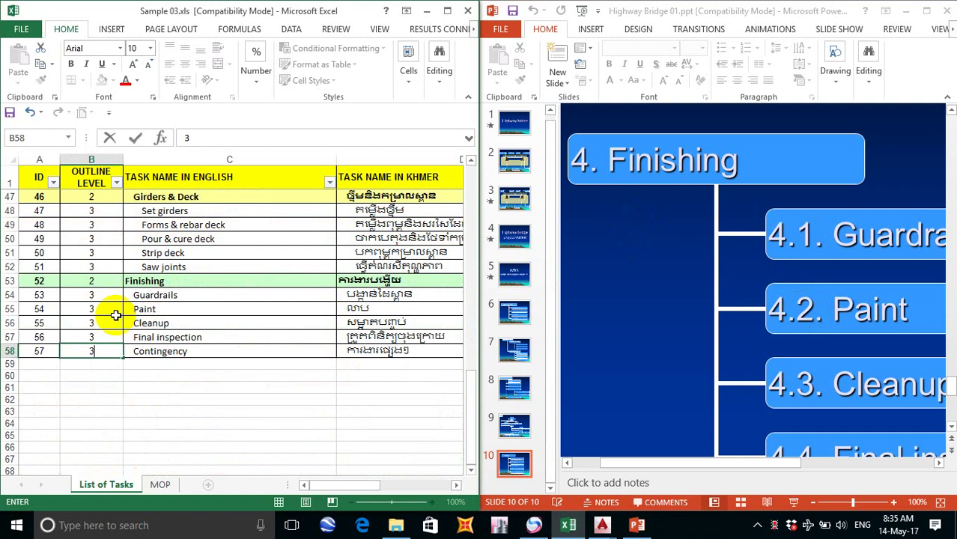
{"action": "scroll", "coordinate": [115, 315], "scroll_direction": "up", "scroll_amount": 1}
{"action": "left_click", "coordinate": [94, 322]}
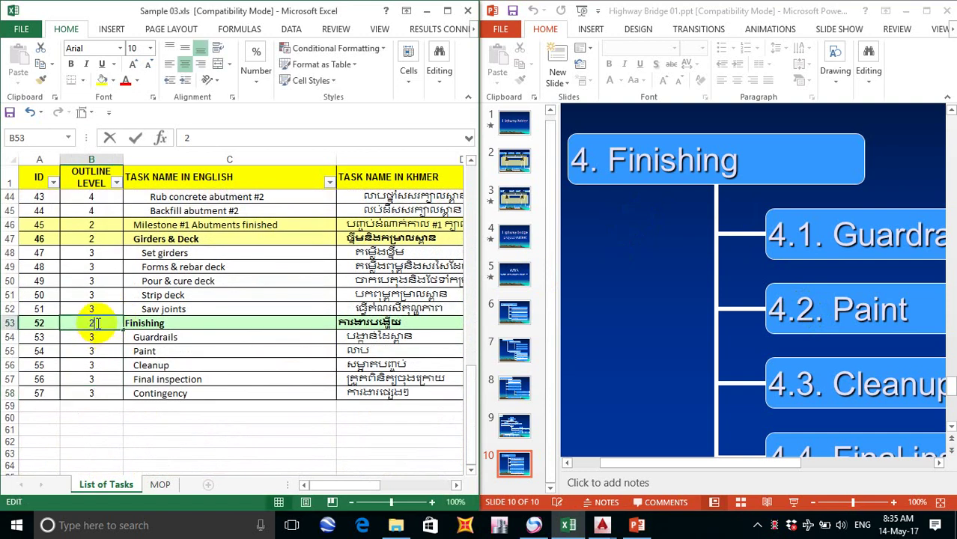
{"action": "double_click", "coordinate": [97, 324]}
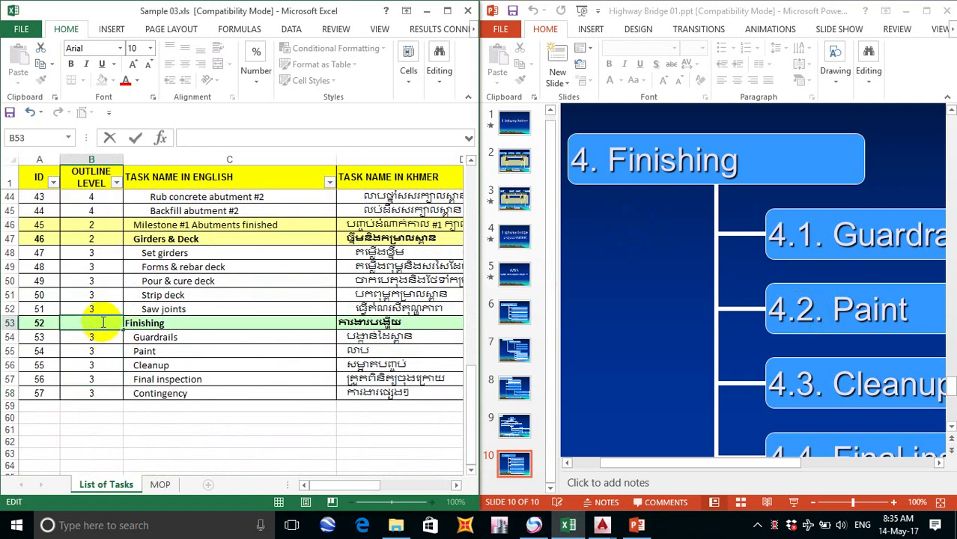
{"action": "type", "text": "1"}
Step: Set the outline level of the five Finishing subtasks, from Guardrails to Contingency, to 2
{"action": "left_click", "coordinate": [103, 337]}
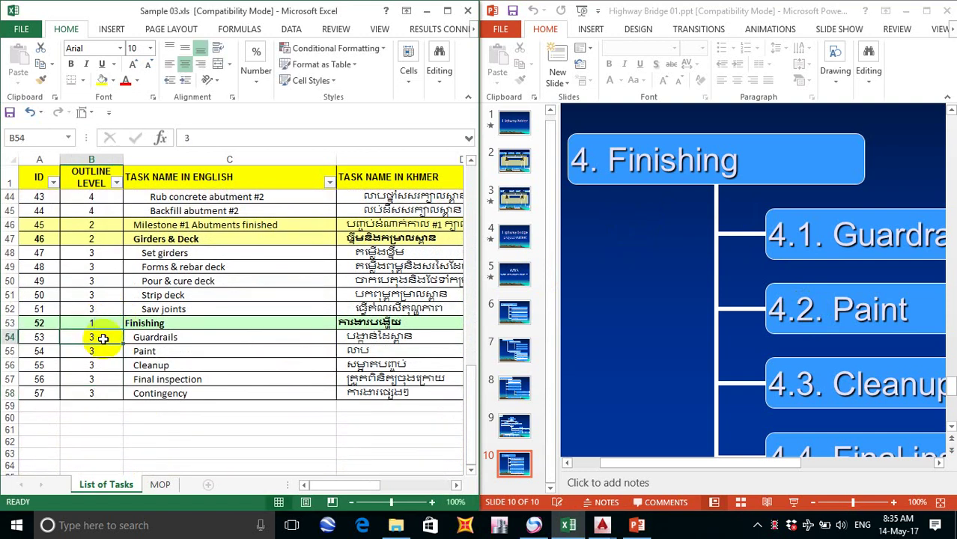
{"action": "key", "text": "BackSpace"}
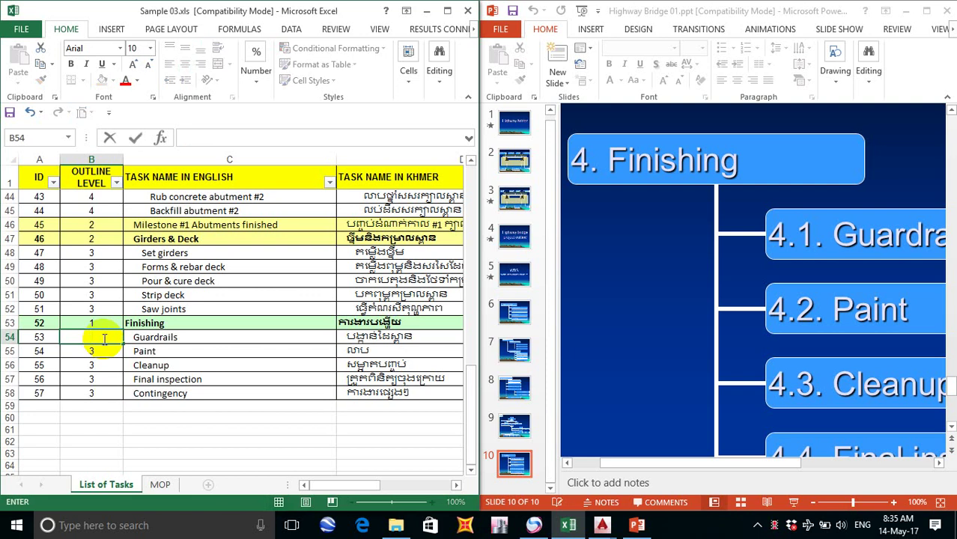
{"action": "type", "text": "2"}
{"action": "left_click", "coordinate": [101, 351]}
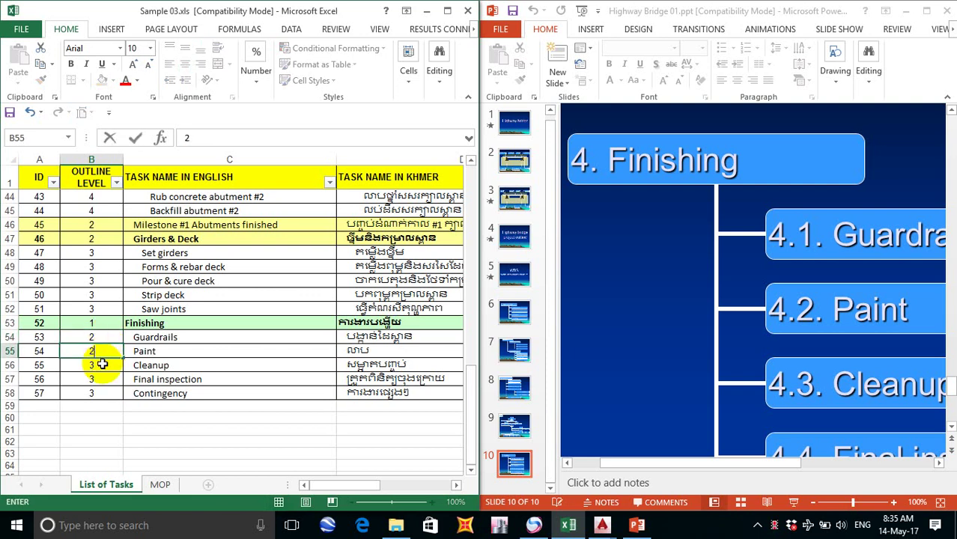
{"action": "type", "text": "2"}
{"action": "left_click", "coordinate": [103, 367]}
{"action": "type", "text": "2"}
{"action": "left_click", "coordinate": [101, 378]}
{"action": "type", "text": "2"}
{"action": "left_click", "coordinate": [100, 390]}
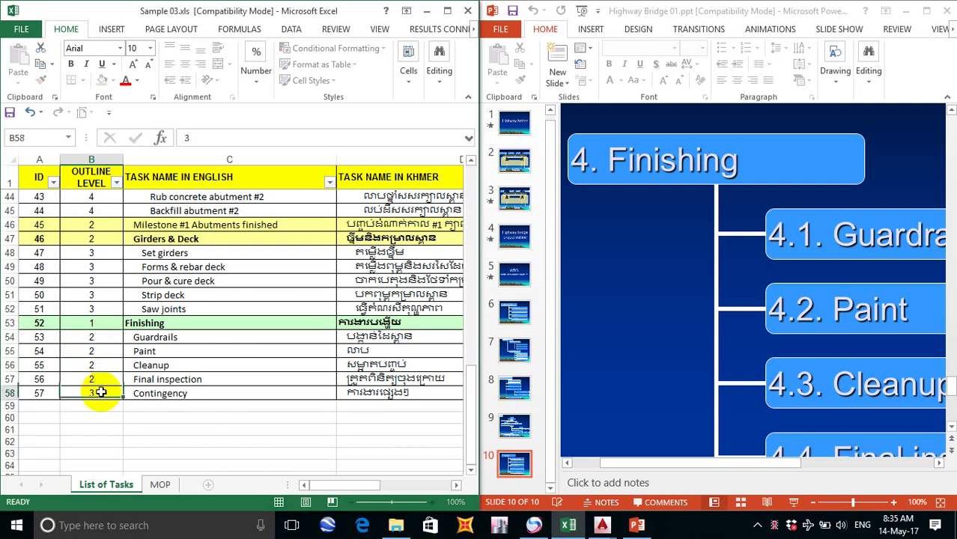
{"action": "type", "text": "2"}
Step: Look over the filled-in outline levels from the Structures task down to the last Finishing subtask, Contingency
{"action": "left_click", "coordinate": [663, 285]}
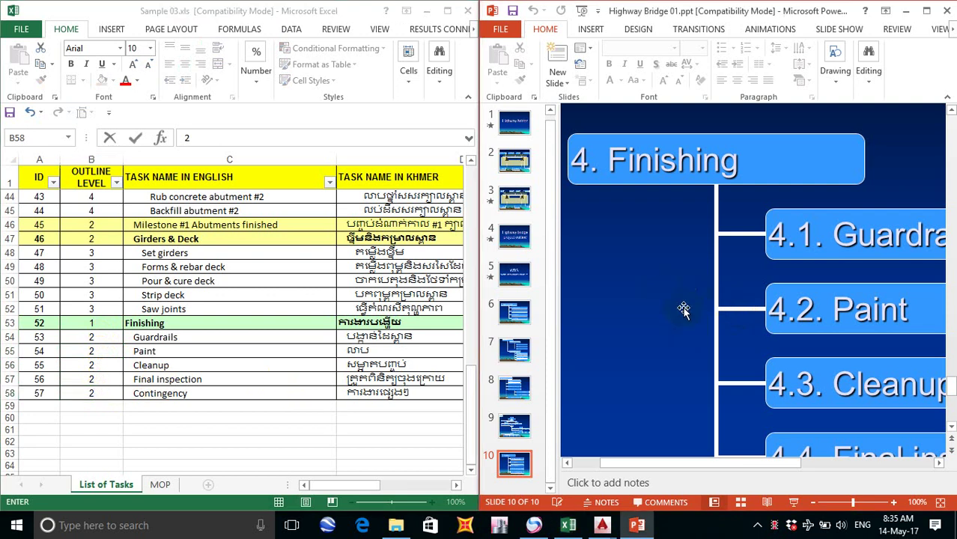
{"action": "key", "text": "alt+Tab"}
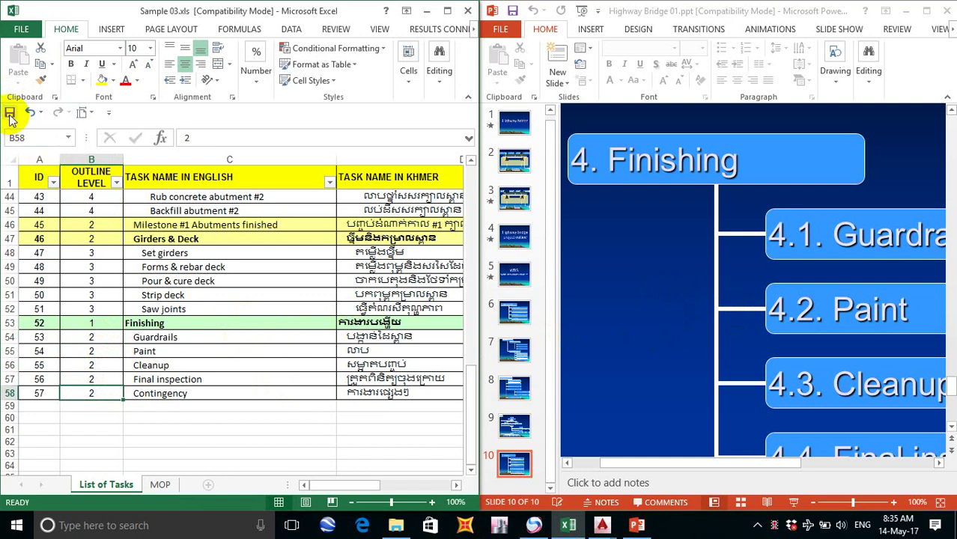
{"action": "scroll", "coordinate": [223, 381], "scroll_direction": "up", "scroll_amount": 3}
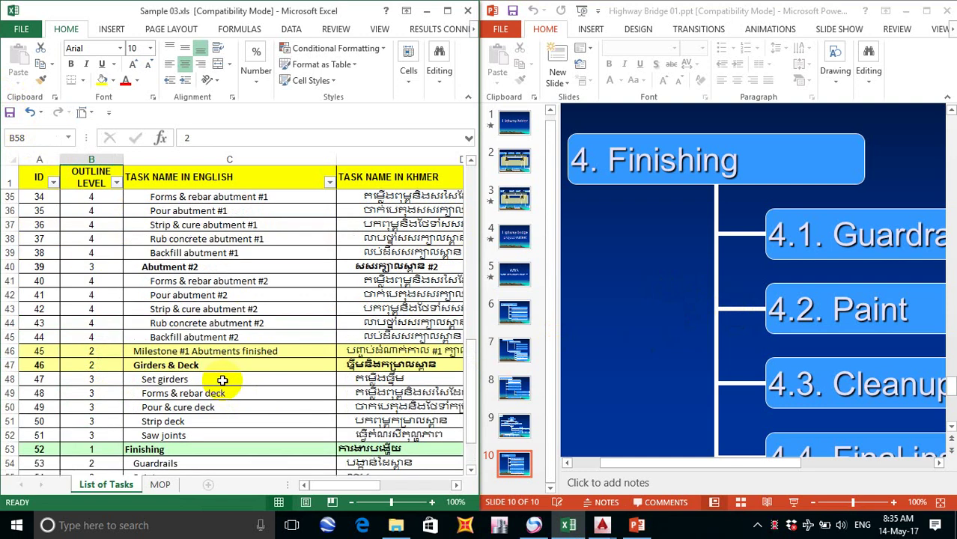
{"action": "scroll", "coordinate": [223, 381], "scroll_direction": "up", "scroll_amount": 2}
{"action": "scroll", "coordinate": [222, 380], "scroll_direction": "down", "scroll_amount": 3}
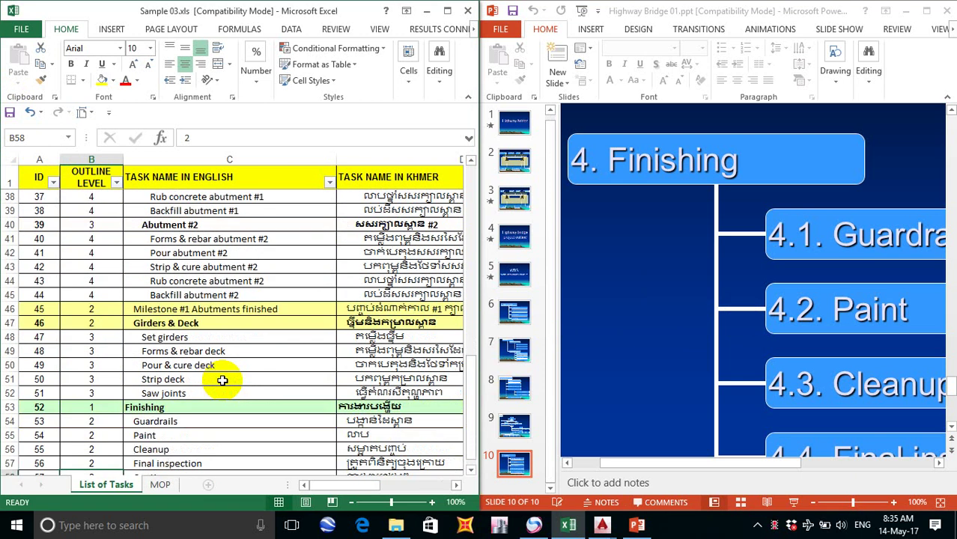
{"action": "scroll", "coordinate": [223, 379], "scroll_direction": "up", "scroll_amount": 5}
{"action": "scroll", "coordinate": [224, 380], "scroll_direction": "up", "scroll_amount": 2}
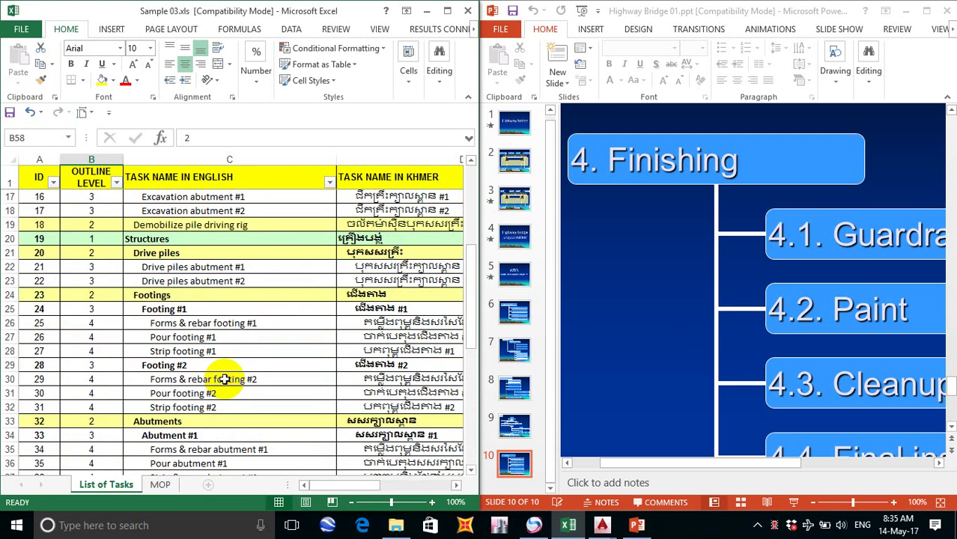
{"action": "scroll", "coordinate": [224, 380], "scroll_direction": "down", "scroll_amount": 12}
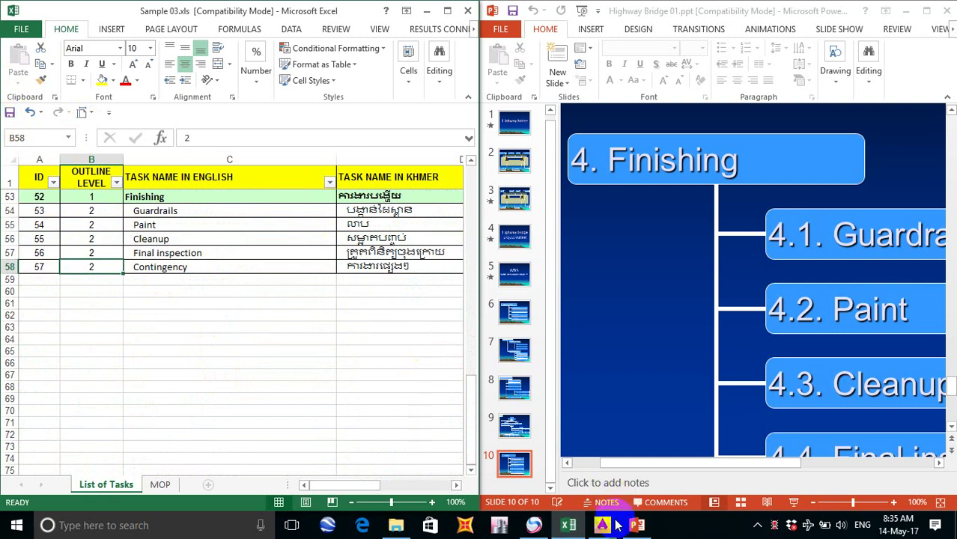
Step: Switch to the Sample 03.dwg drawing in AutoCAD and snap its window beside the task list
{"action": "mouse_move", "coordinate": [601, 528]}
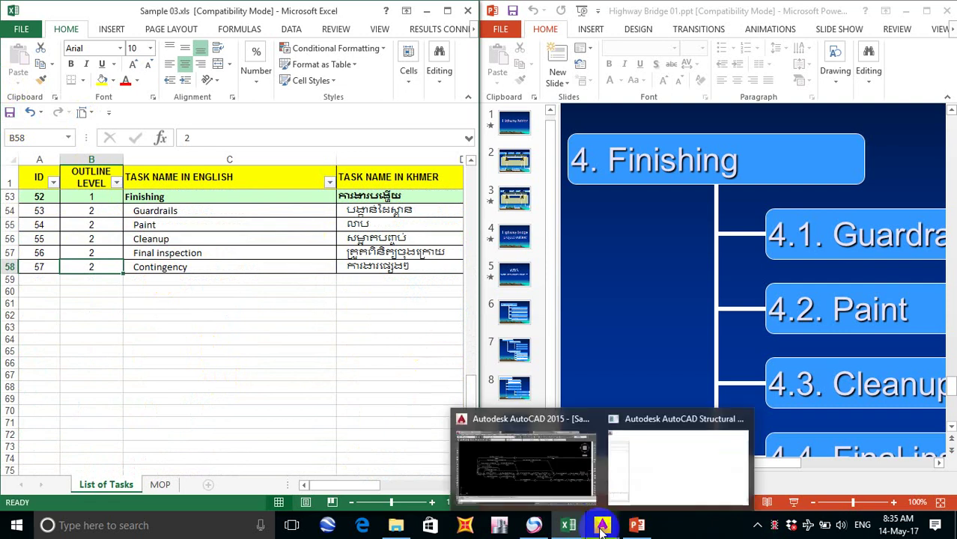
{"action": "left_click", "coordinate": [601, 528]}
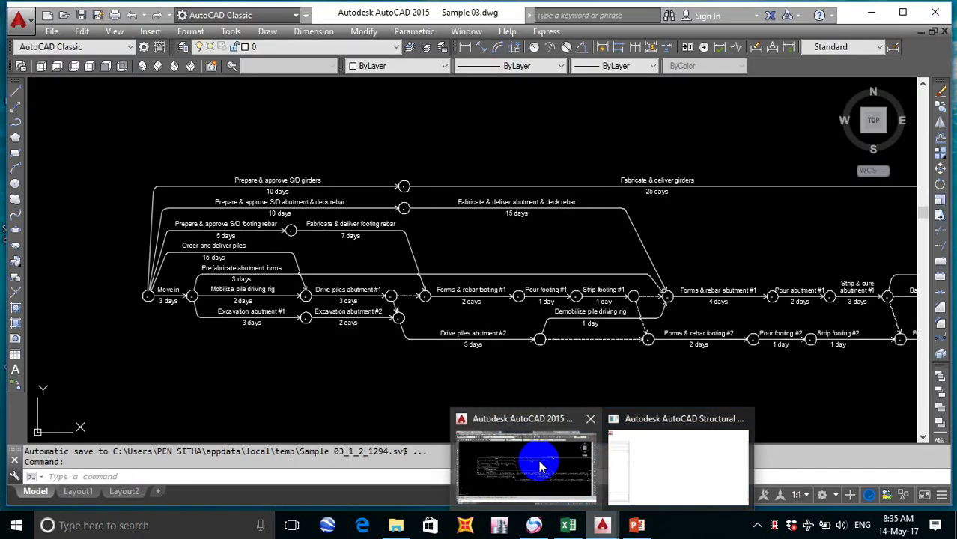
{"action": "left_click", "coordinate": [538, 457]}
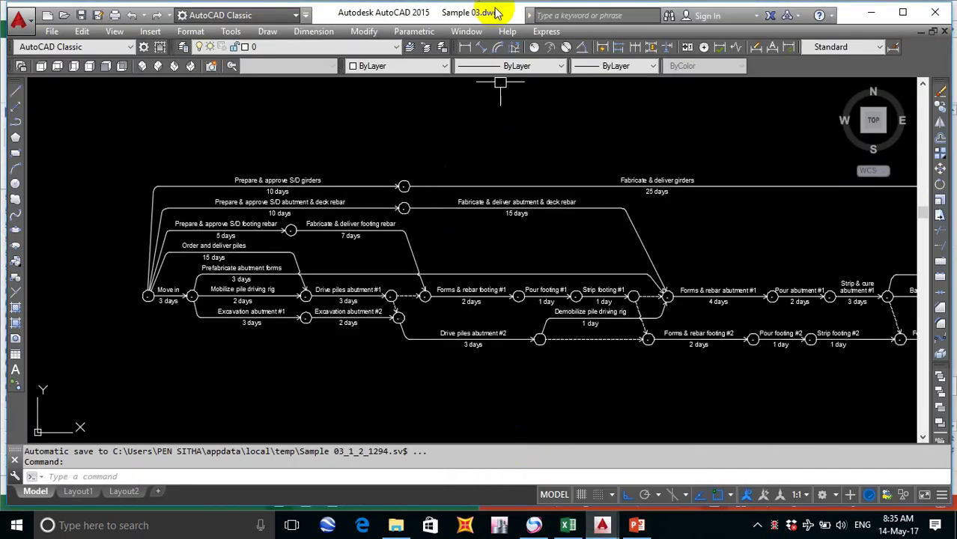
{"action": "left_click_drag", "start_coordinate": [495, 13], "coordinate": [956, 23]}
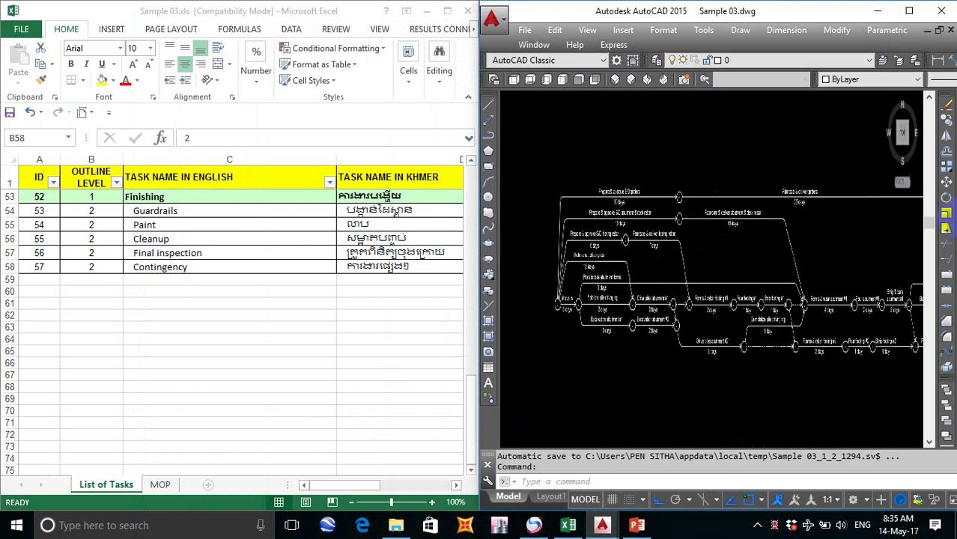
Step: Examine the start of the network diagram, including the Prepare & approve S/D activities, Move in and the abutment excavation and pile activities
{"action": "scroll", "coordinate": [615, 248], "scroll_direction": "up", "scroll_amount": 3}
{"action": "middle_click_drag", "start_coordinate": [561, 402], "coordinate": [726, 356]}
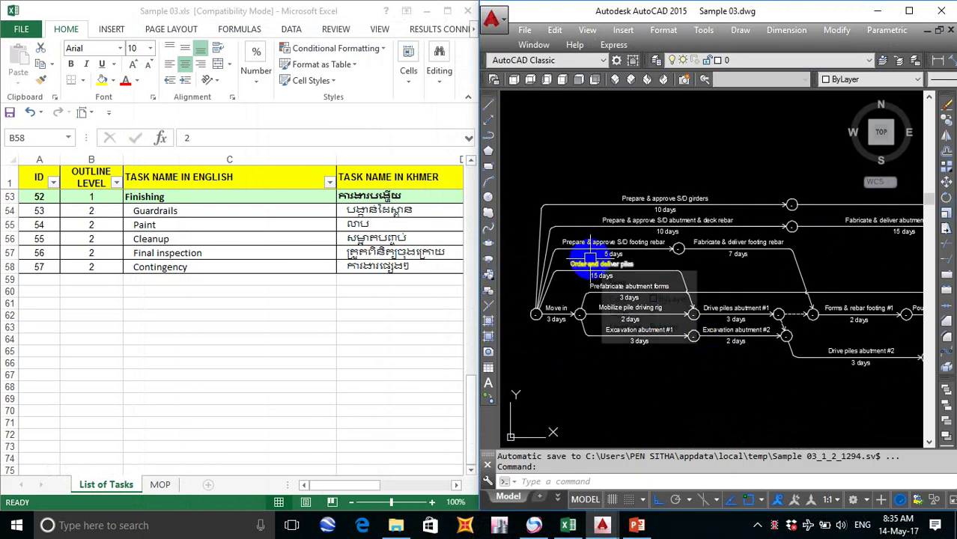
{"action": "scroll", "coordinate": [785, 198], "scroll_direction": "up", "scroll_amount": 5}
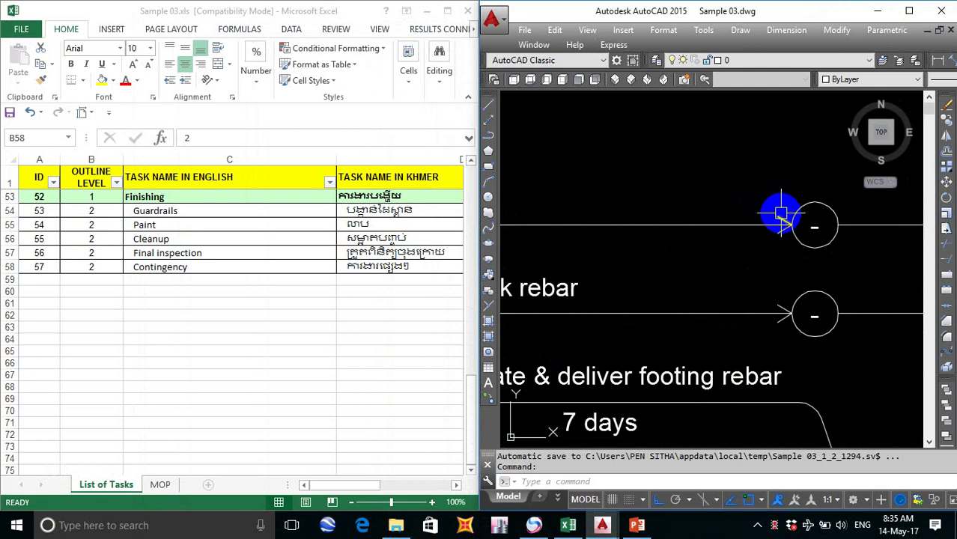
{"action": "scroll", "coordinate": [781, 215], "scroll_direction": "down", "scroll_amount": 4}
{"action": "middle_click_drag", "start_coordinate": [678, 256], "coordinate": [726, 251]}
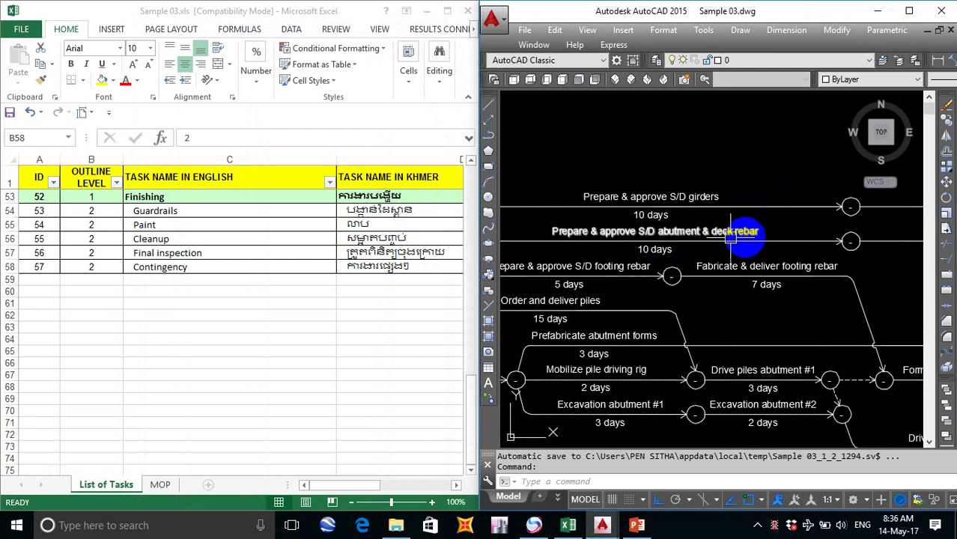
{"action": "scroll", "coordinate": [730, 235], "scroll_direction": "down", "scroll_amount": 3}
{"action": "scroll", "coordinate": [748, 236], "scroll_direction": "up", "scroll_amount": 3}
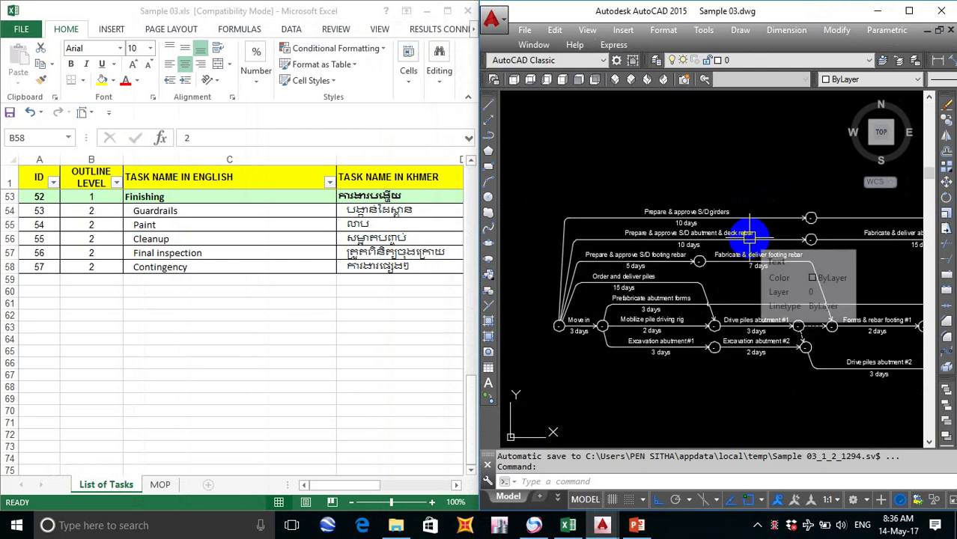
{"action": "middle_click_drag", "start_coordinate": [638, 250], "coordinate": [651, 244]}
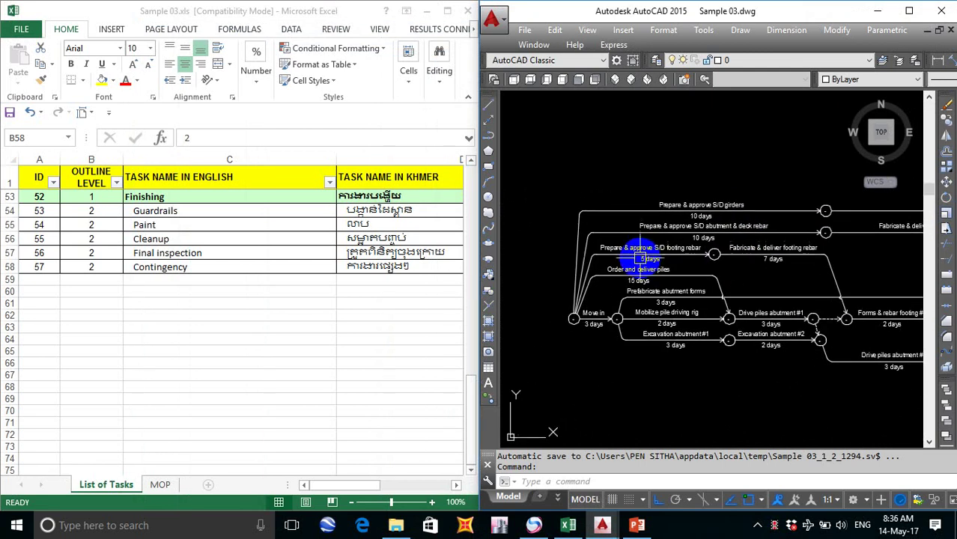
{"action": "scroll", "coordinate": [678, 217], "scroll_direction": "up", "scroll_amount": 4}
{"action": "scroll", "coordinate": [680, 220], "scroll_direction": "down", "scroll_amount": 4}
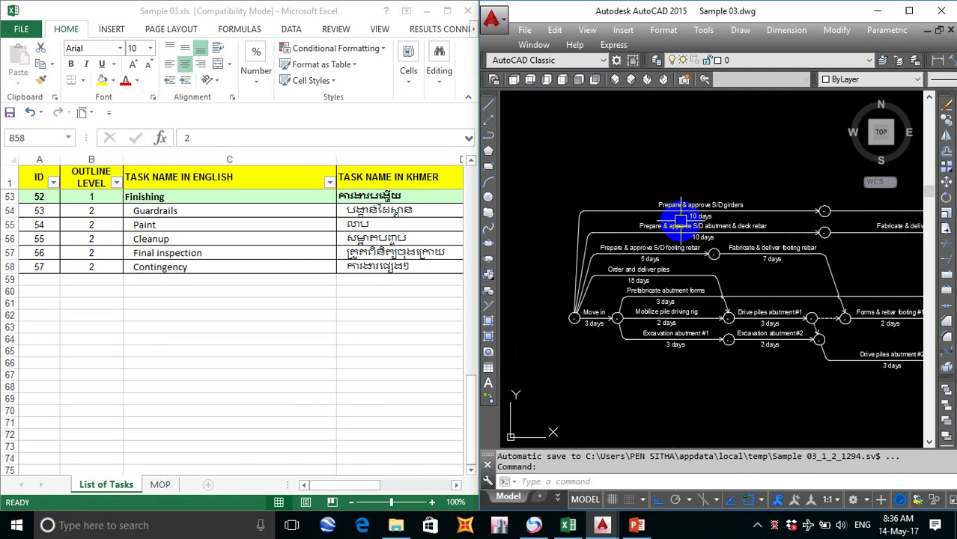
{"action": "mouse_move", "coordinate": [686, 231]}
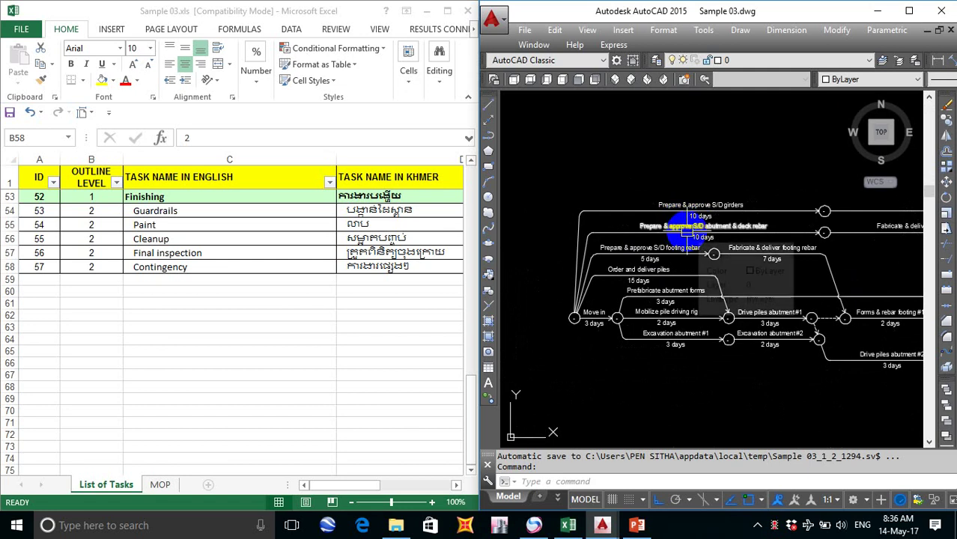
{"action": "scroll", "coordinate": [687, 230], "scroll_direction": "up", "scroll_amount": 3}
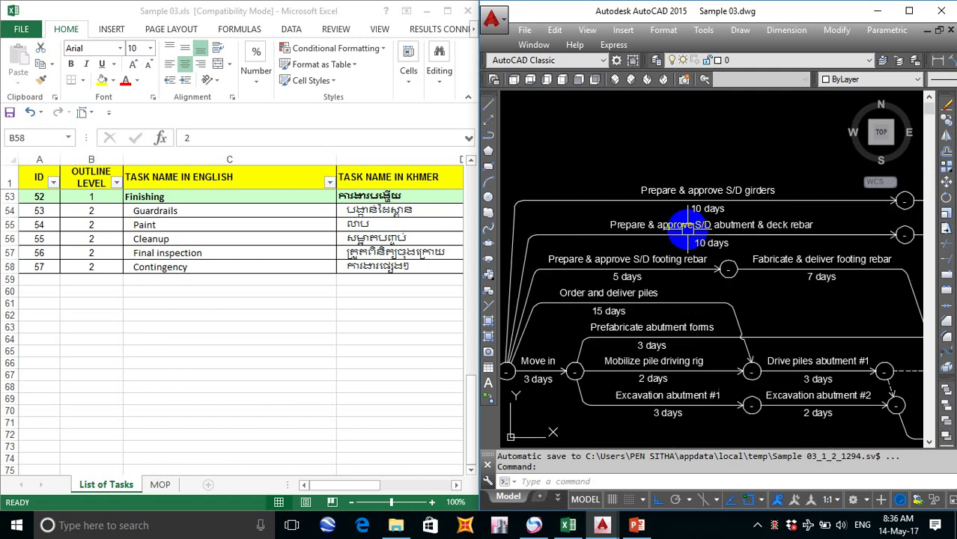
Step: Check the activities leaving the start node in Sample 03.dwg, from Prepare & approve S/D girders down to Move in
{"action": "scroll", "coordinate": [686, 231], "scroll_direction": "down", "scroll_amount": 3}
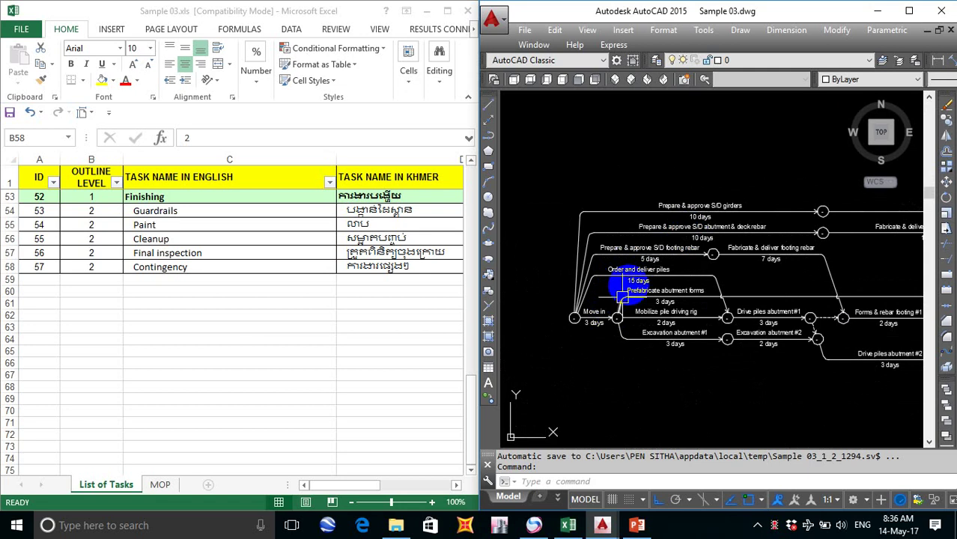
{"action": "scroll", "coordinate": [637, 254], "scroll_direction": "up", "scroll_amount": 2}
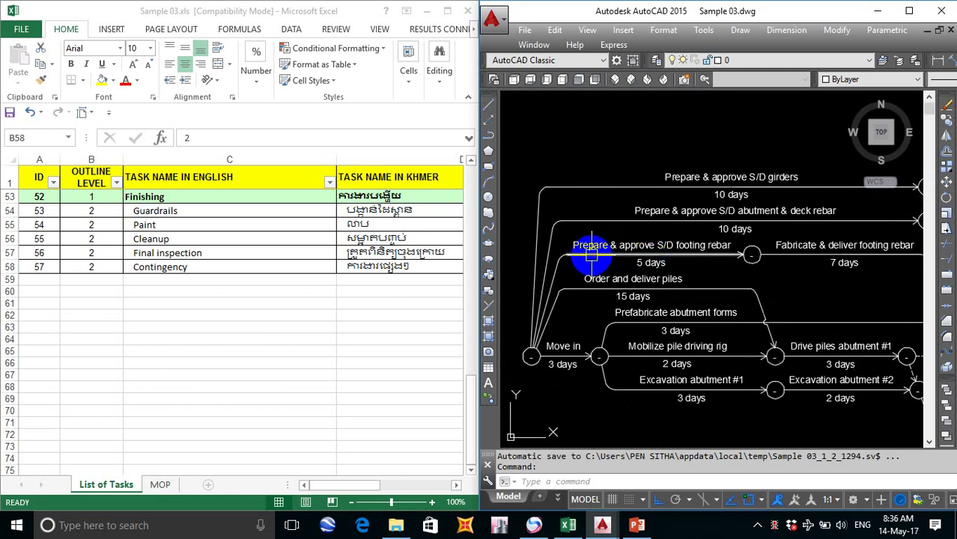
{"action": "middle_click_drag", "start_coordinate": [601, 250], "coordinate": [612, 258]}
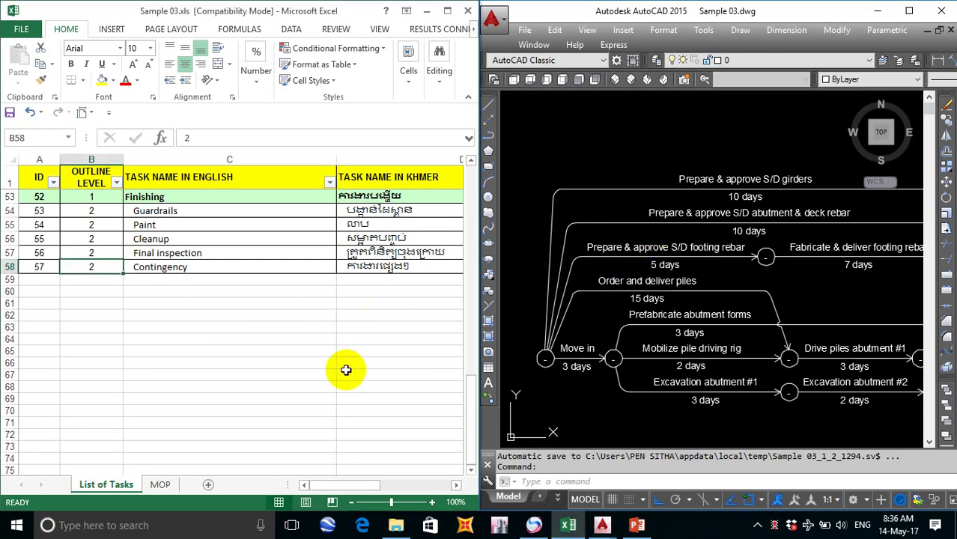
Step: Bring the task list's Duration and Predecessors columns into view from the first task, at 106% zoom
{"action": "scroll", "coordinate": [342, 367], "scroll_direction": "up", "scroll_amount": 3}
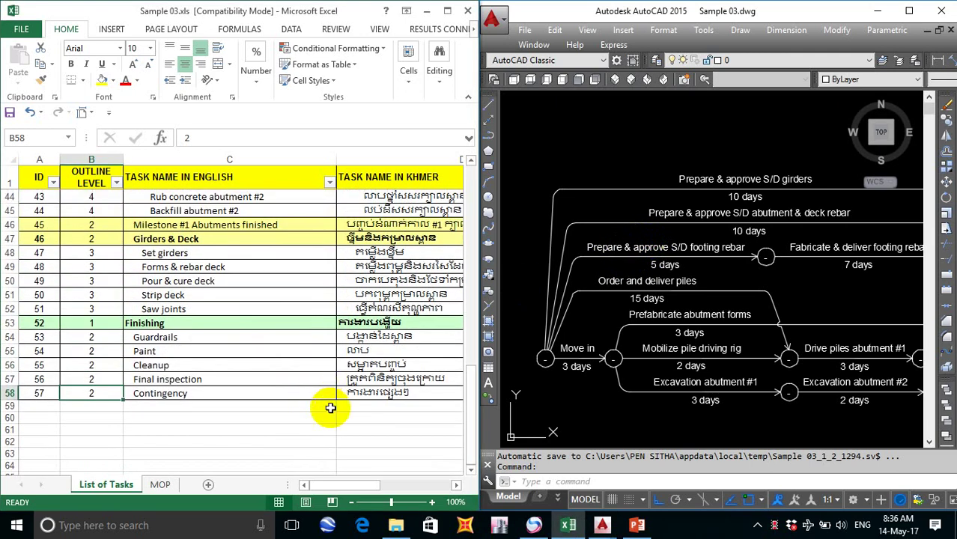
{"action": "left_click_drag", "start_coordinate": [390, 503], "coordinate": [387, 503]}
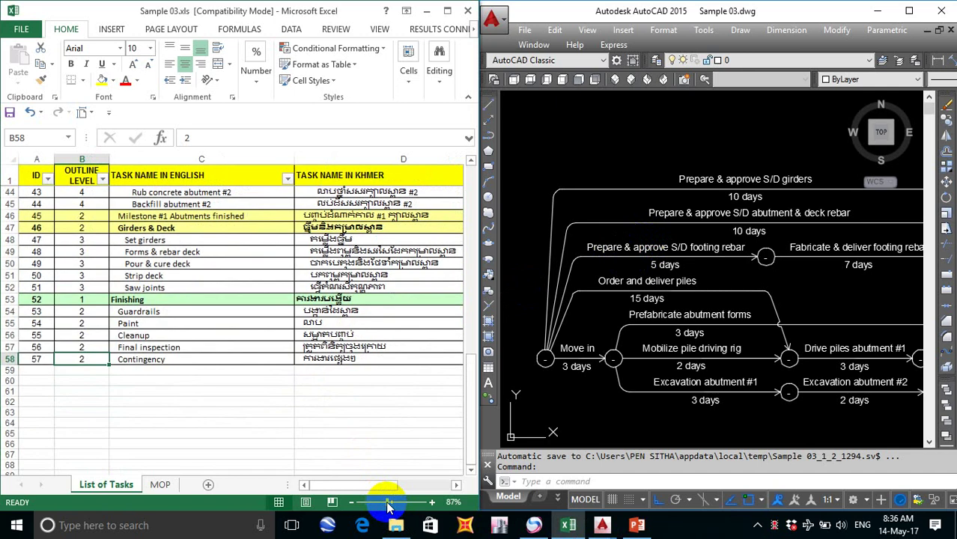
{"action": "scroll", "coordinate": [446, 378], "scroll_direction": "up", "scroll_amount": 3}
{"action": "scroll", "coordinate": [419, 450], "scroll_direction": "down", "scroll_amount": 2}
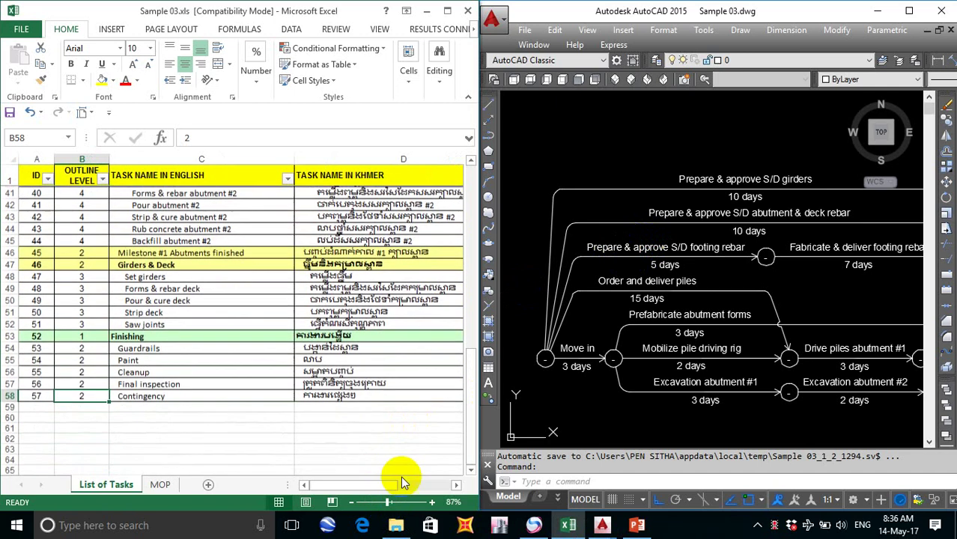
{"action": "left_click_drag", "start_coordinate": [381, 486], "coordinate": [439, 487]}
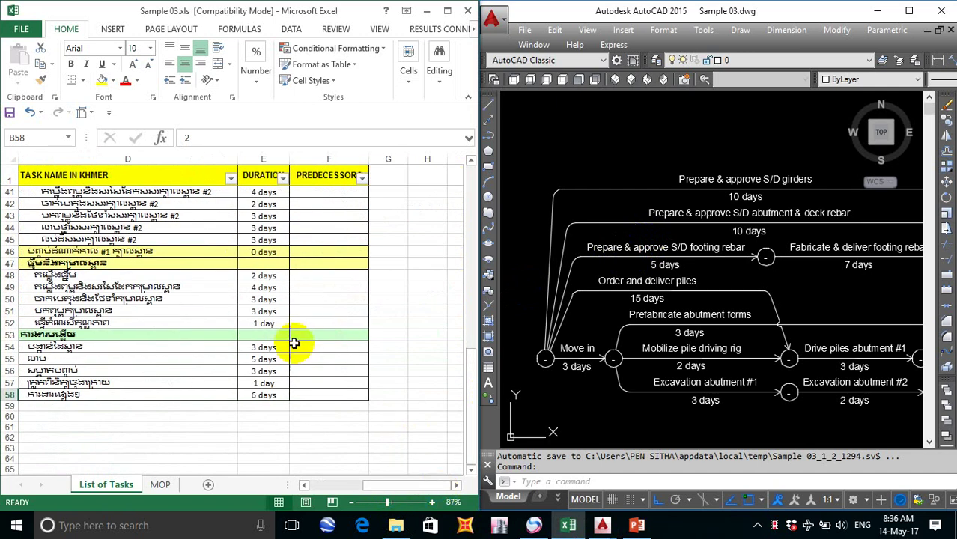
{"action": "scroll", "coordinate": [290, 335], "scroll_direction": "up", "scroll_amount": 3}
{"action": "scroll", "coordinate": [290, 335], "scroll_direction": "up", "scroll_amount": 10}
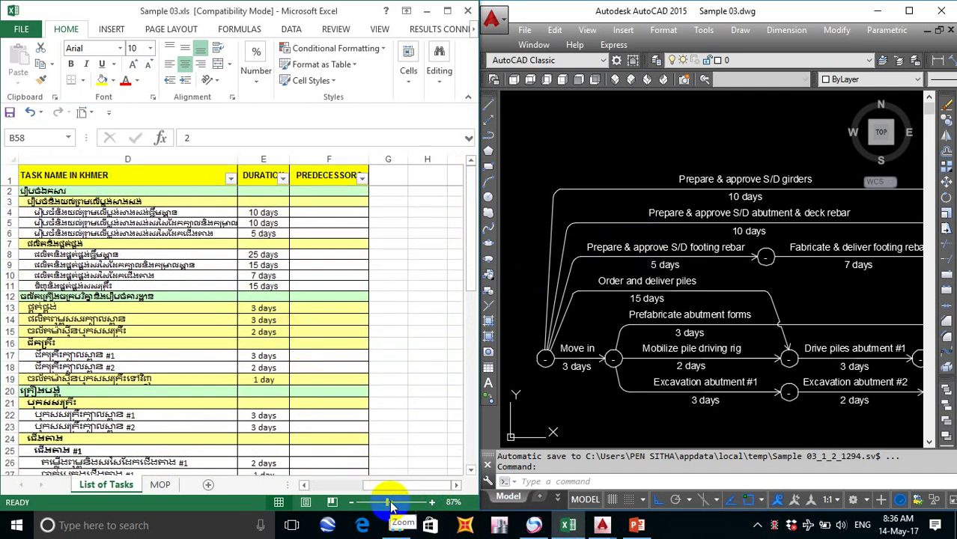
{"action": "left_click_drag", "start_coordinate": [389, 503], "coordinate": [394, 505]}
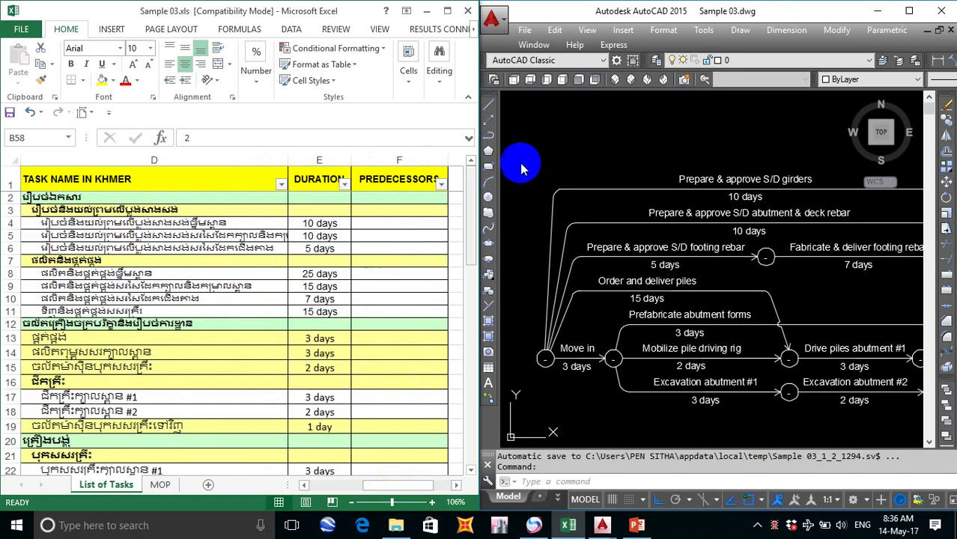
Step: Trace the Prepare & approve S/D, Order and deliver piles and Prefabricate abutment forms paths in the Sample 03.dwg network diagram
{"action": "left_click", "coordinate": [531, 134]}
{"action": "middle_click_drag", "start_coordinate": [587, 256], "coordinate": [565, 234]}
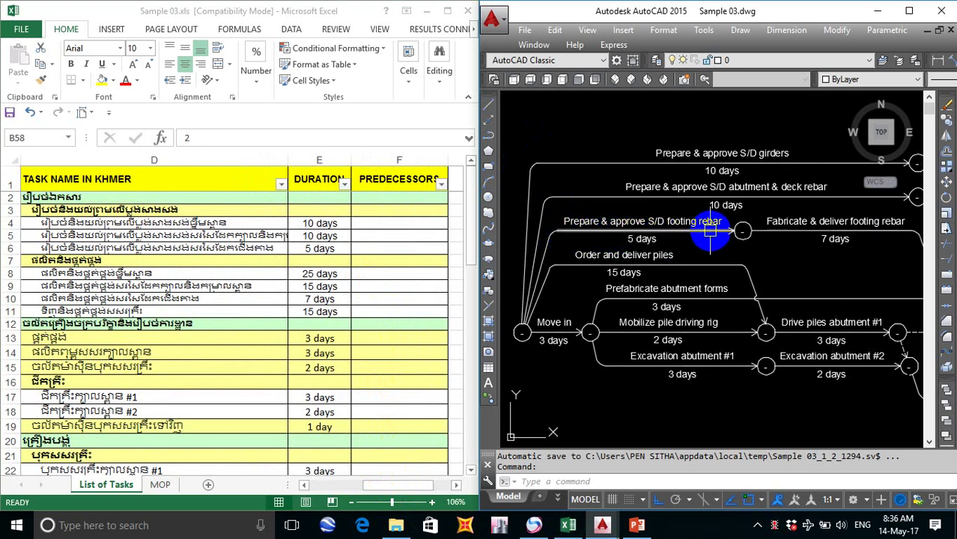
{"action": "left_click_drag", "start_coordinate": [714, 233], "coordinate": [717, 237]}
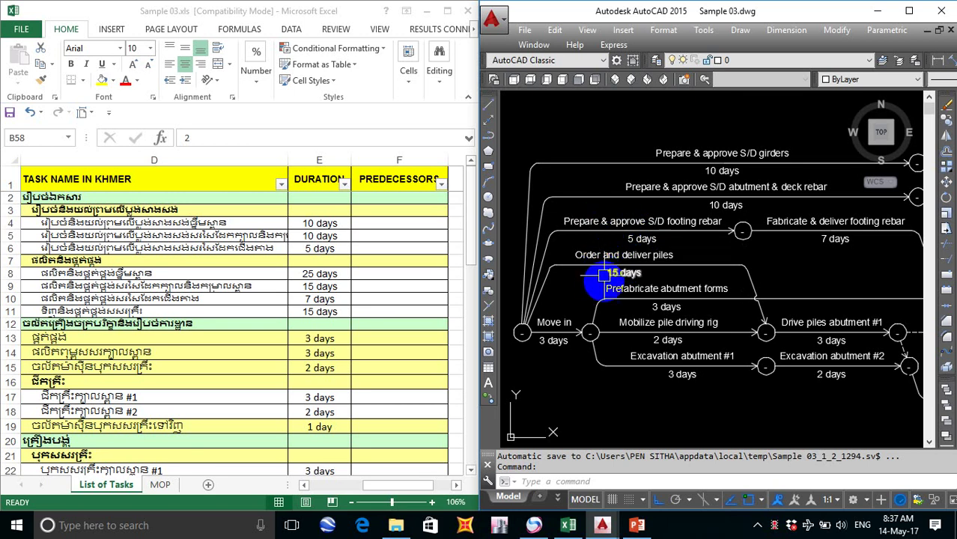
{"action": "middle_click_drag", "start_coordinate": [624, 280], "coordinate": [604, 268]}
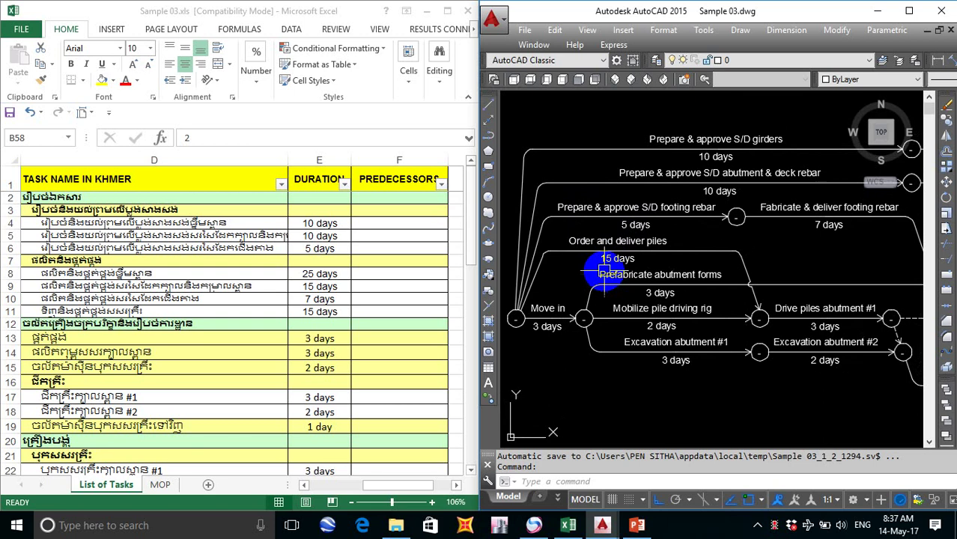
{"action": "middle_click_drag", "start_coordinate": [716, 267], "coordinate": [704, 272]}
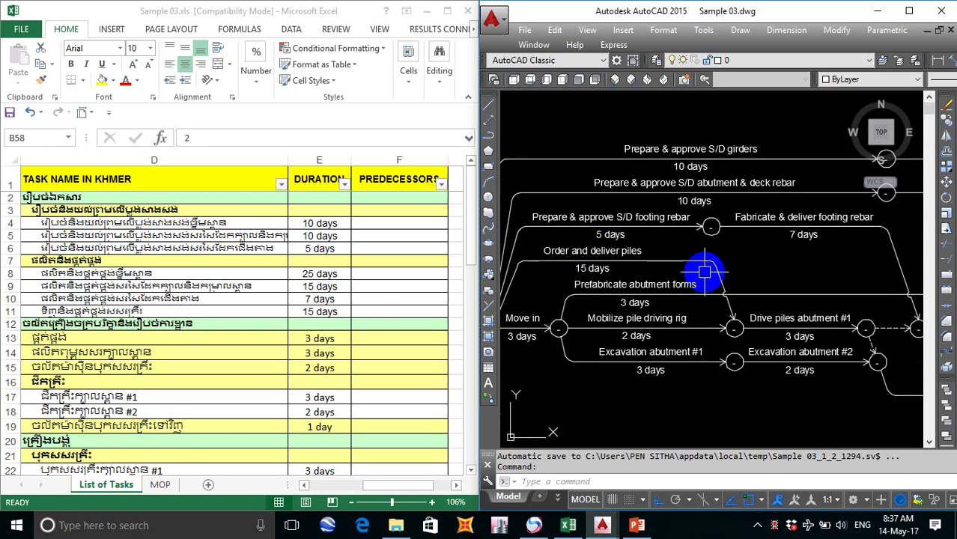
{"action": "scroll", "coordinate": [704, 273], "scroll_direction": "down", "scroll_amount": 2}
{"action": "scroll", "coordinate": [705, 273], "scroll_direction": "up", "scroll_amount": 2}
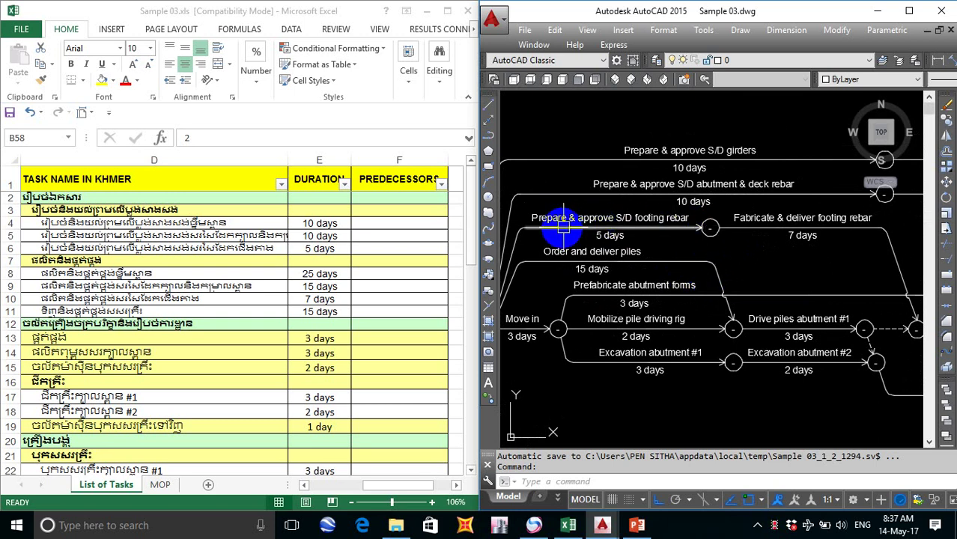
{"action": "middle_click_drag", "start_coordinate": [573, 240], "coordinate": [652, 267]}
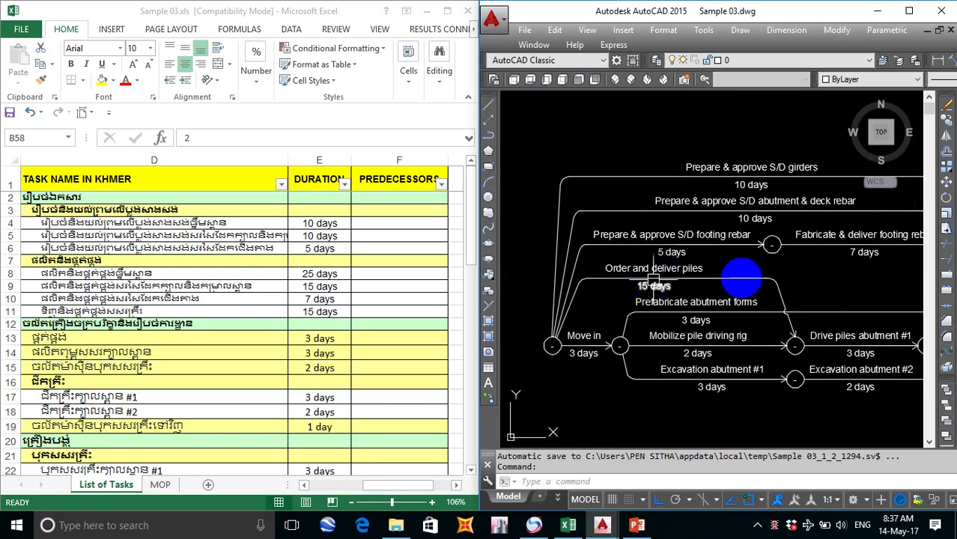
Step: Examine the unnumbered event nodes and the Fabricate & deliver activities across the wider Sample 03.dwg network
{"action": "scroll", "coordinate": [748, 277], "scroll_direction": "down", "scroll_amount": 2}
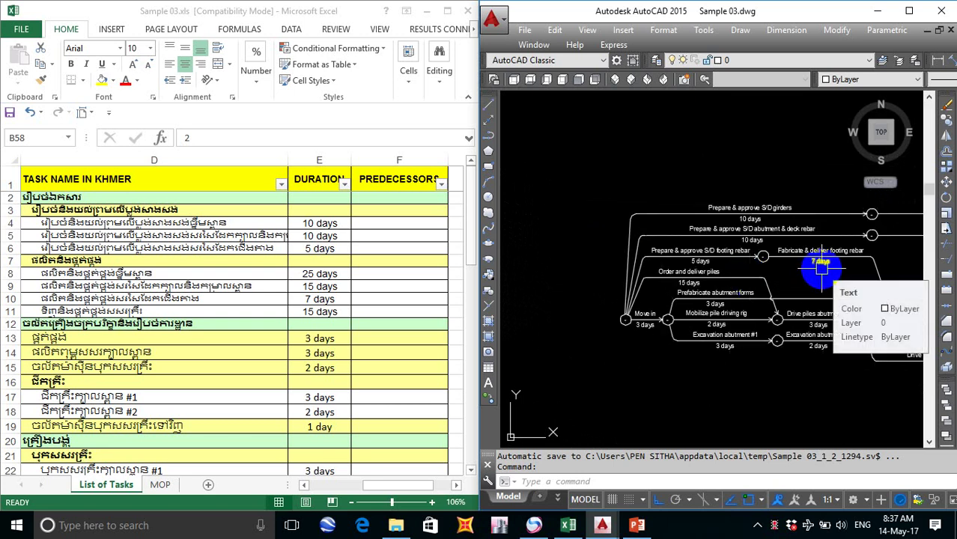
{"action": "middle_click_drag", "start_coordinate": [821, 266], "coordinate": [800, 292]}
{"action": "scroll", "coordinate": [800, 289], "scroll_direction": "down", "scroll_amount": 2}
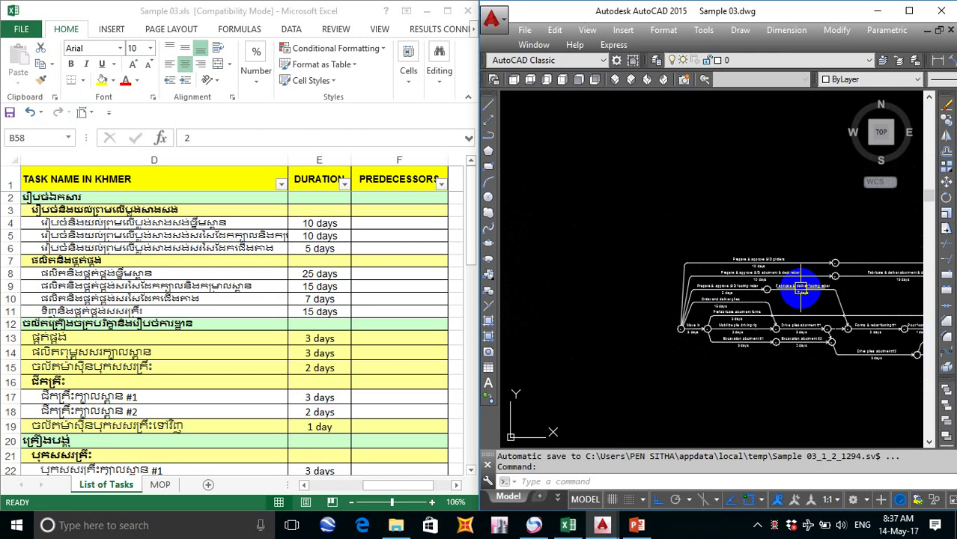
{"action": "scroll", "coordinate": [810, 269], "scroll_direction": "up", "scroll_amount": 5}
{"action": "scroll", "coordinate": [808, 267], "scroll_direction": "down", "scroll_amount": 5}
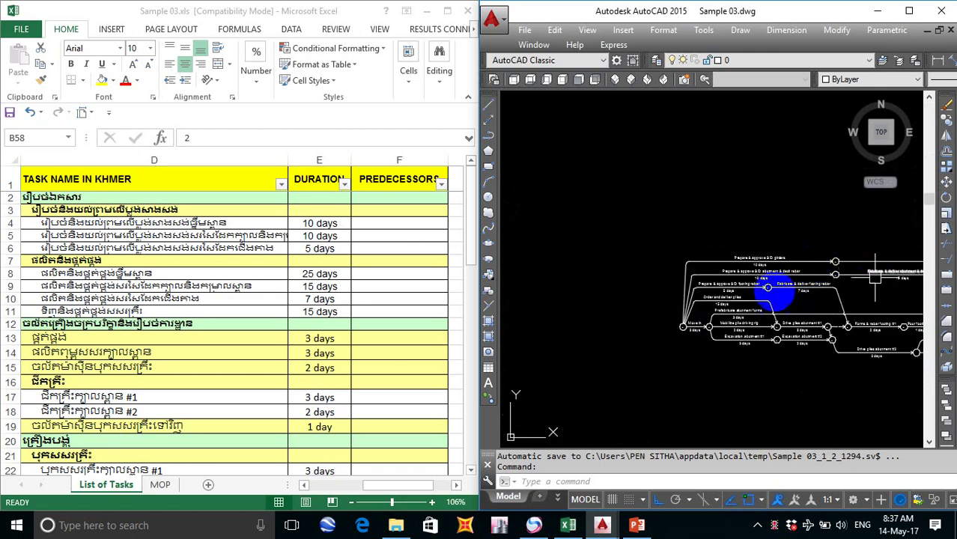
{"action": "scroll", "coordinate": [812, 273], "scroll_direction": "up", "scroll_amount": 2}
{"action": "scroll", "coordinate": [827, 278], "scroll_direction": "up", "scroll_amount": 3}
{"action": "scroll", "coordinate": [830, 282], "scroll_direction": "down", "scroll_amount": 5}
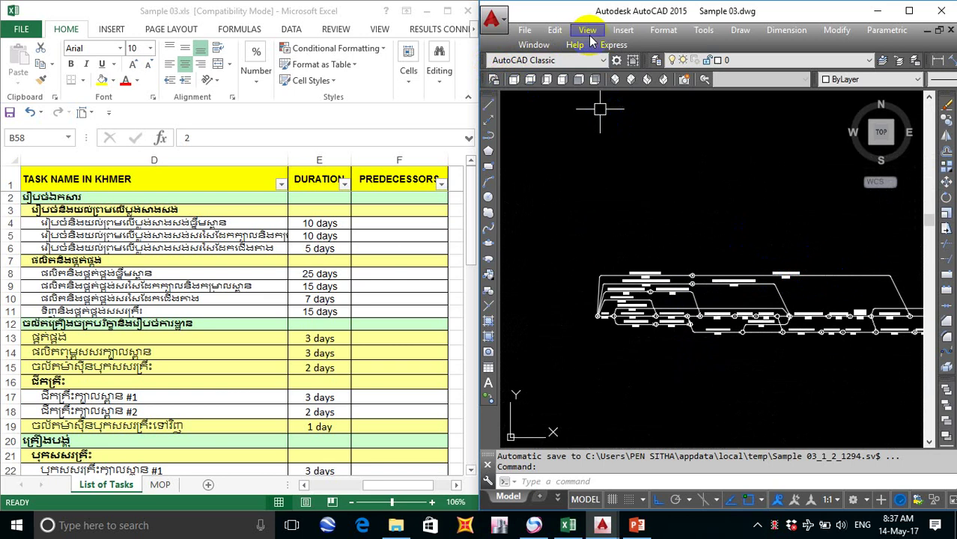
Step: Open the drawing Sample 0.03.dwg from the Simple 3 folder
{"action": "left_click", "coordinate": [395, 525]}
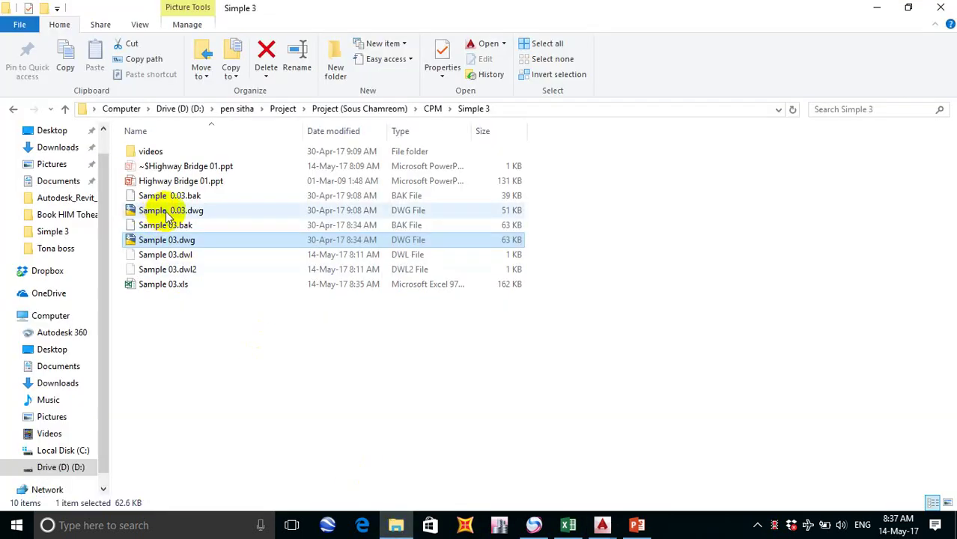
{"action": "left_click", "coordinate": [171, 211]}
{"action": "double_click", "coordinate": [171, 210]}
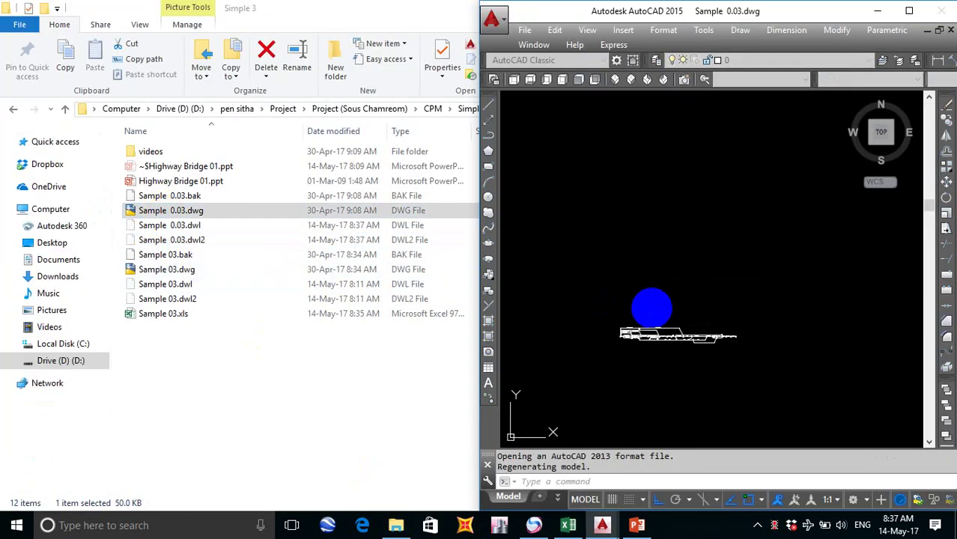
Step: Examine the numbered event nodes in Sample 0.03.dwg, focusing on start node 0, Move in and the activities branching from them
{"action": "scroll", "coordinate": [652, 315], "scroll_direction": "up", "scroll_amount": 5}
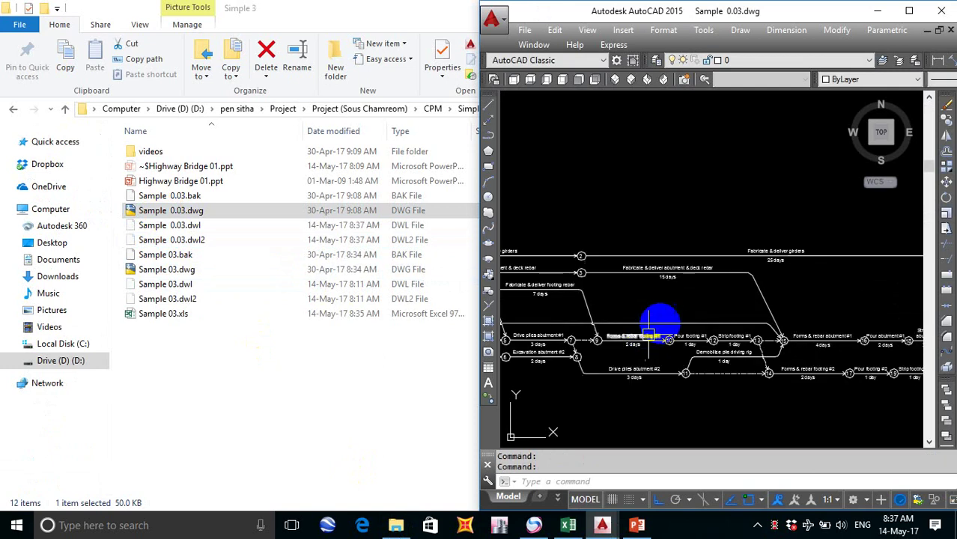
{"action": "scroll", "coordinate": [624, 289], "scroll_direction": "up", "scroll_amount": 1}
{"action": "scroll", "coordinate": [624, 289], "scroll_direction": "down", "scroll_amount": 1}
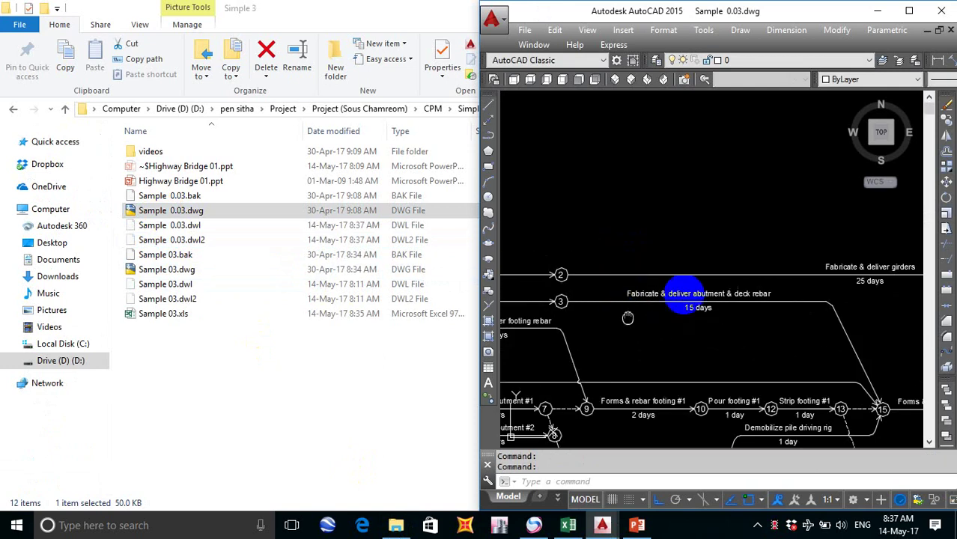
{"action": "middle_click_drag", "start_coordinate": [633, 316], "coordinate": [731, 257]}
{"action": "middle_click_drag", "start_coordinate": [619, 273], "coordinate": [876, 295]}
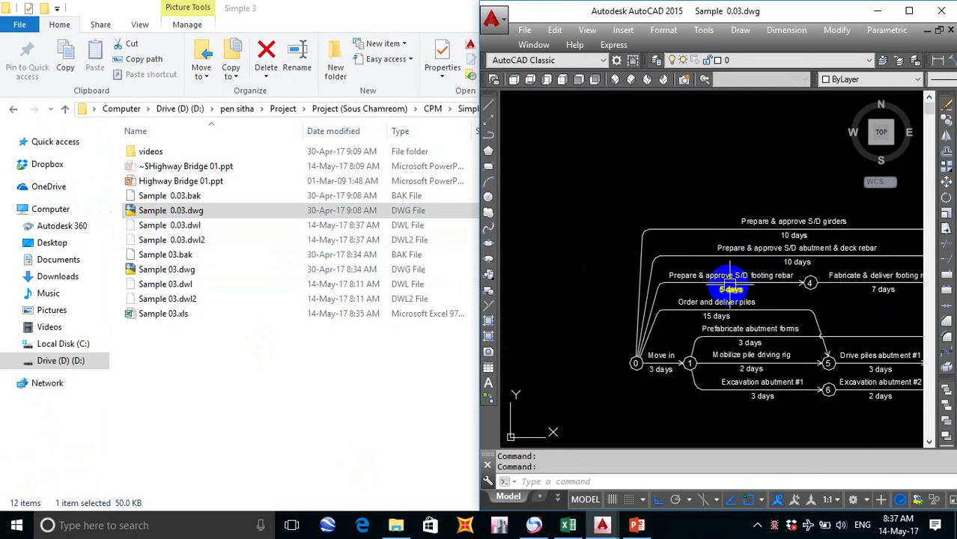
{"action": "scroll", "coordinate": [728, 287], "scroll_direction": "up", "scroll_amount": 4}
{"action": "mouse_move", "coordinate": [650, 284]}
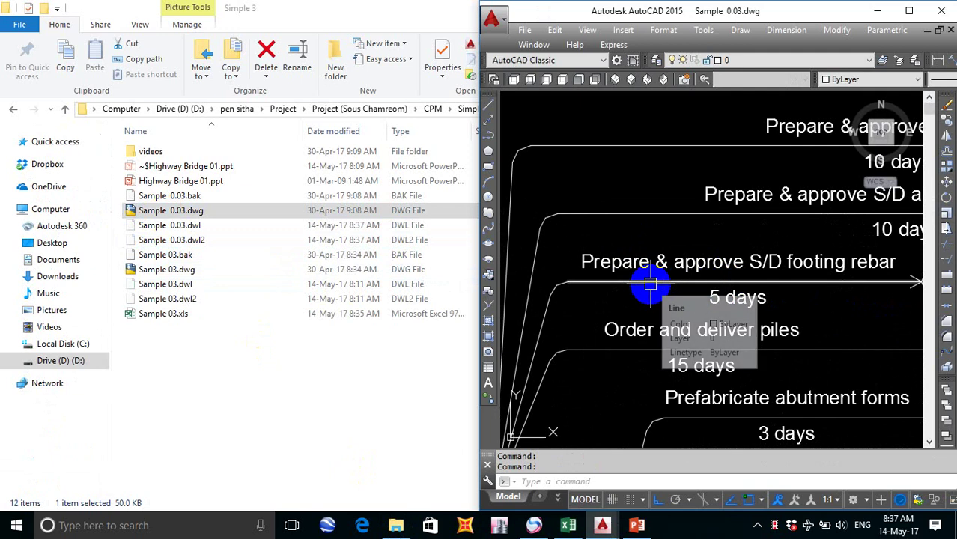
{"action": "scroll", "coordinate": [650, 284], "scroll_direction": "down", "scroll_amount": 4}
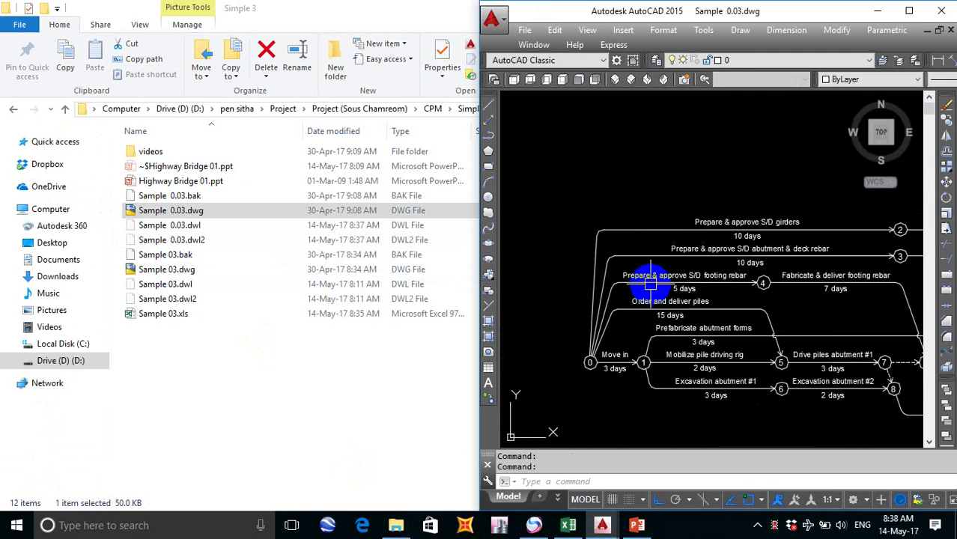
{"action": "scroll", "coordinate": [586, 361], "scroll_direction": "up", "scroll_amount": 4}
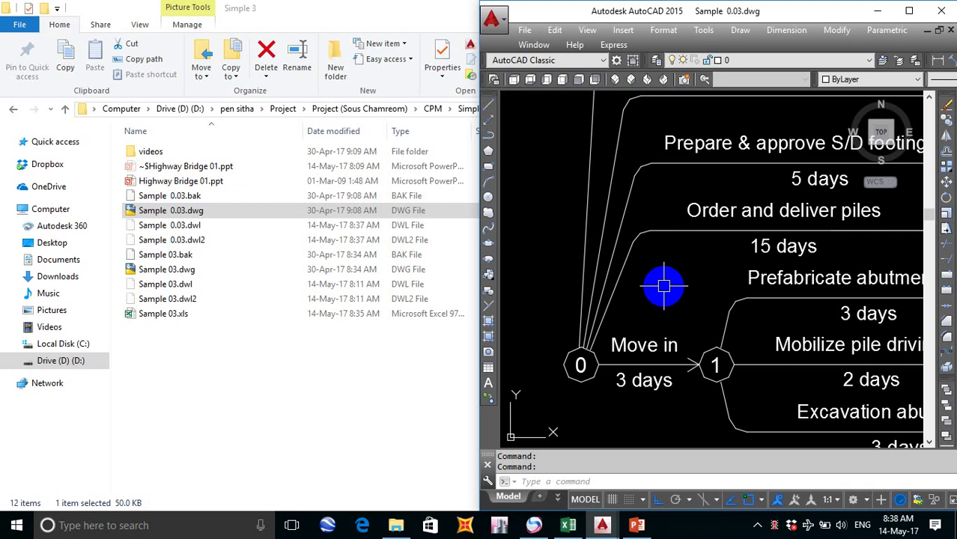
{"action": "scroll", "coordinate": [664, 286], "scroll_direction": "down", "scroll_amount": 5}
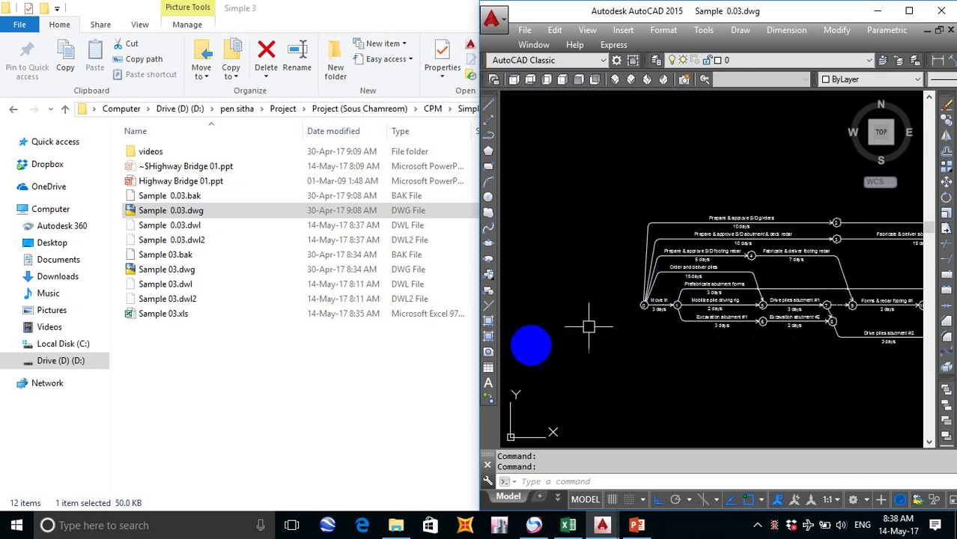
Step: Bring the Excel task list and Sample 03.dwg back side by side and check the diagram's footing and pile activities
{"action": "left_click", "coordinate": [376, 378]}
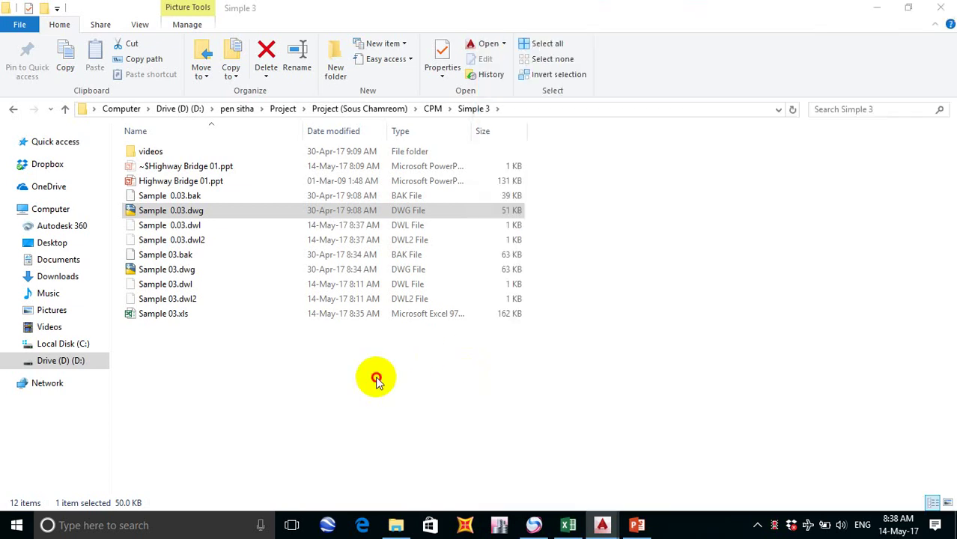
{"action": "left_click", "coordinate": [571, 526]}
{"action": "left_click", "coordinate": [602, 525]}
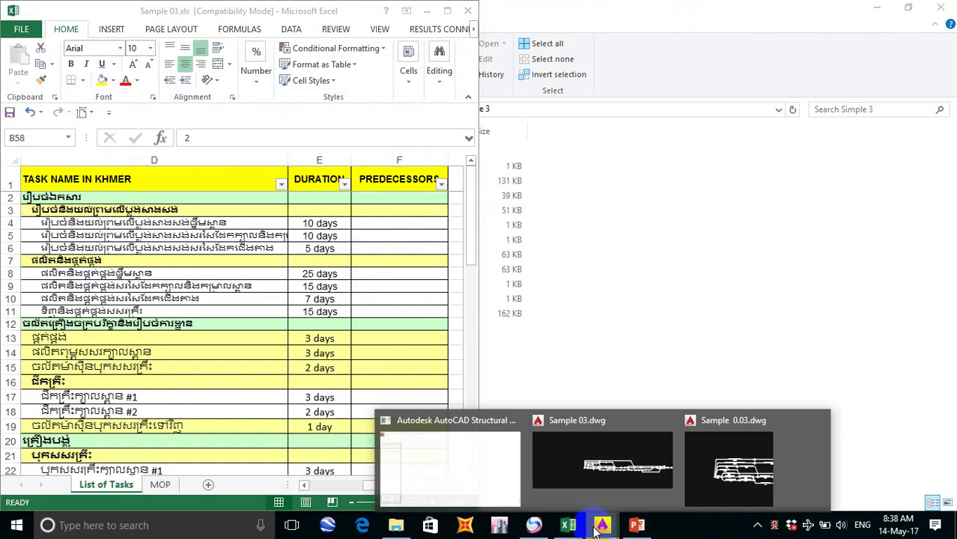
{"action": "left_click", "coordinate": [643, 450]}
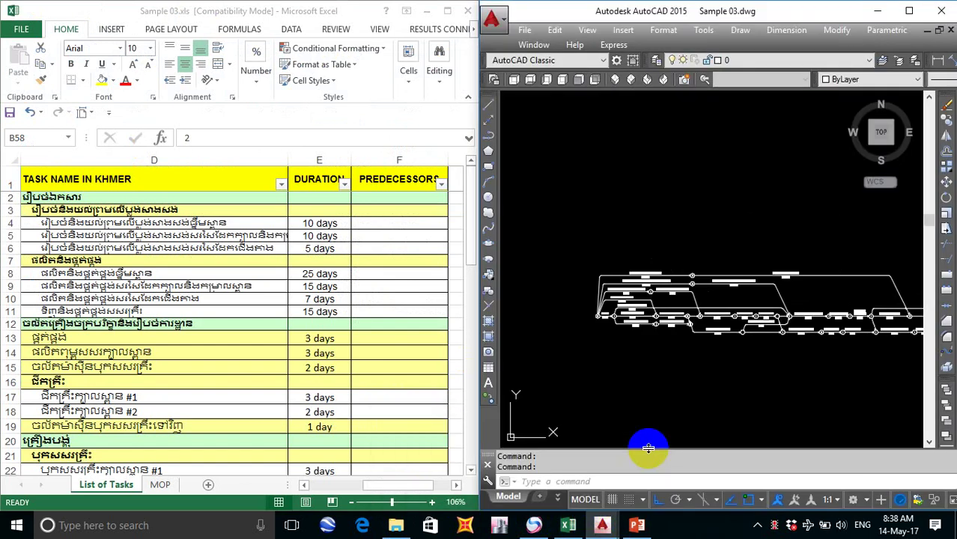
{"action": "scroll", "coordinate": [746, 289], "scroll_direction": "up", "scroll_amount": 5}
{"action": "scroll", "coordinate": [736, 284], "scroll_direction": "down", "scroll_amount": 3}
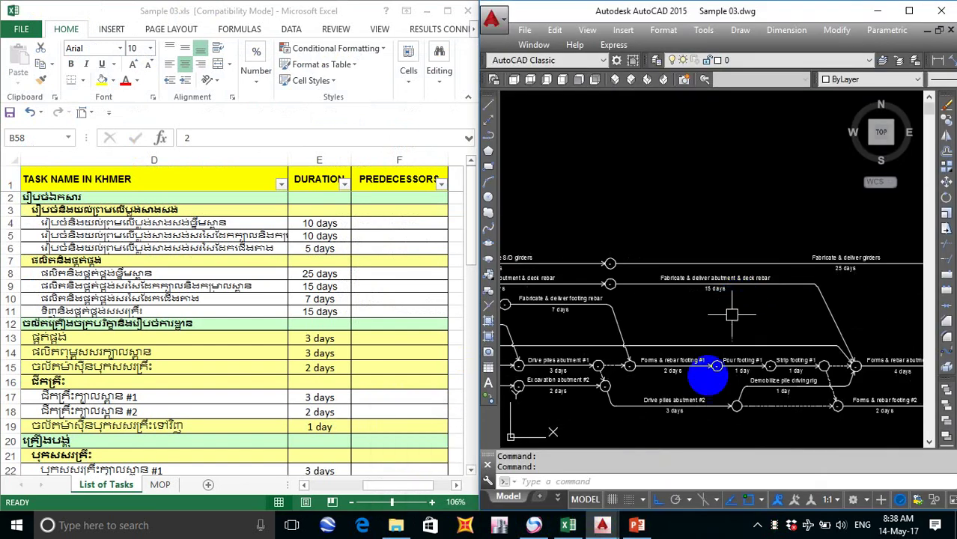
Step: Place Sample 0.03.dwg beside the task list instead, with the start of its numbered network in view
{"action": "left_click", "coordinate": [641, 527]}
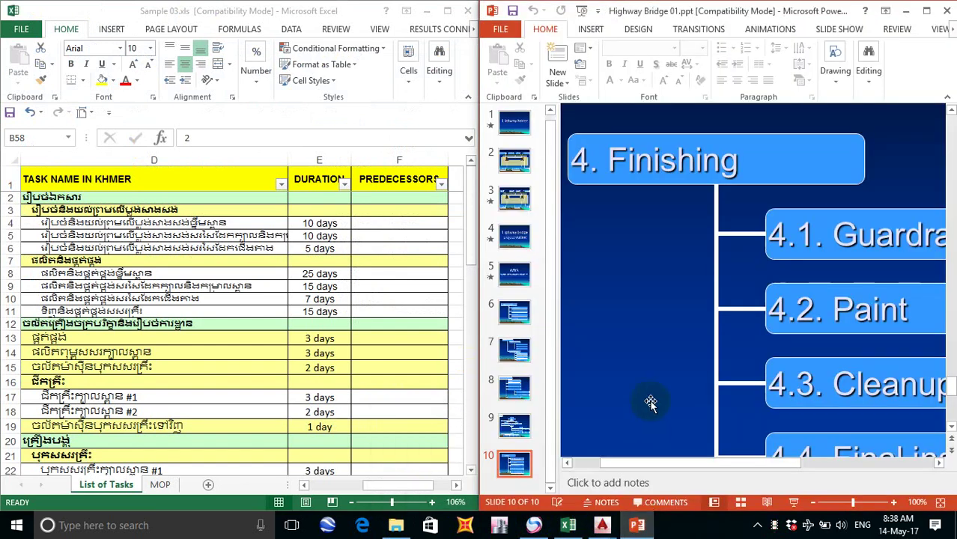
{"action": "left_click", "coordinate": [604, 527]}
{"action": "left_click", "coordinate": [749, 469]}
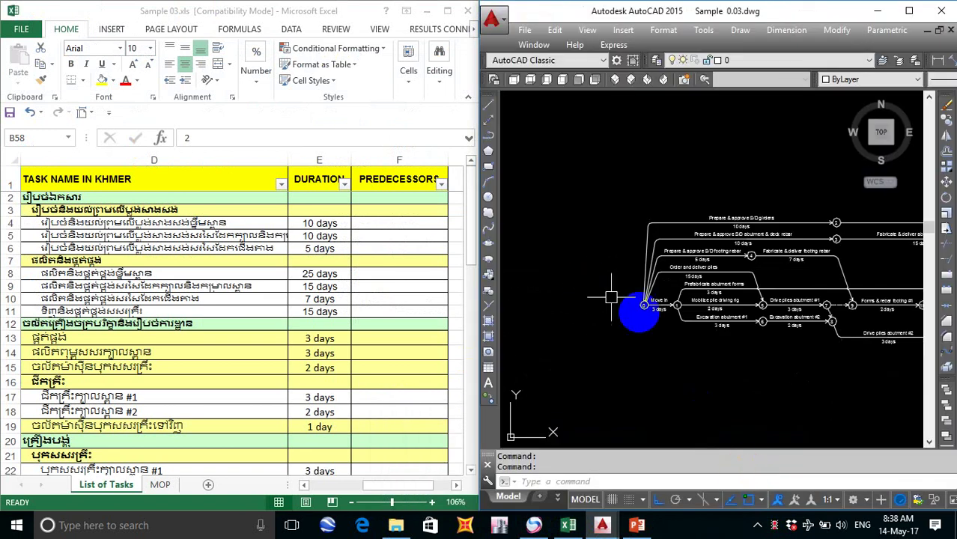
{"action": "middle_click_drag", "start_coordinate": [636, 315], "coordinate": [644, 266]}
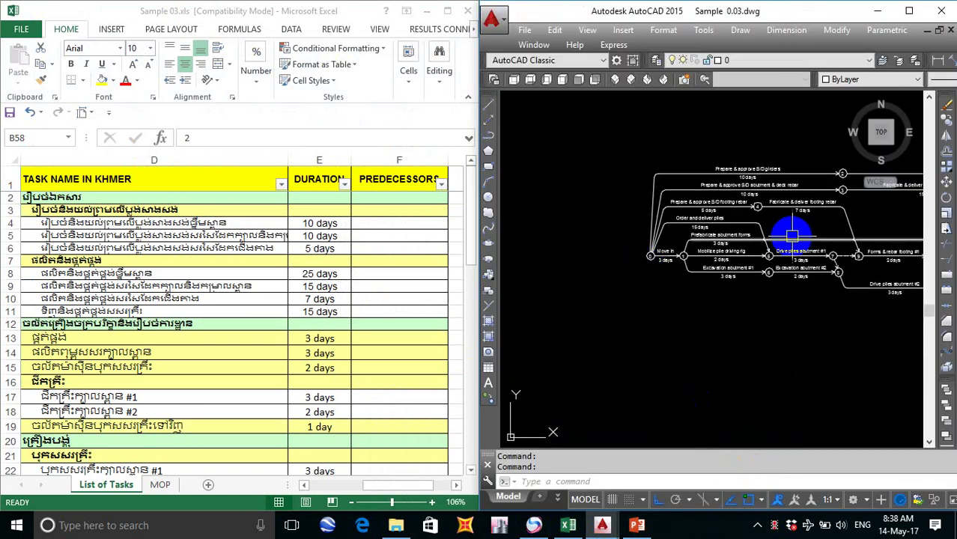
Step: Examine the Fabricate & deliver abutment & deck rebar activity and its preceding node in the network diagram
{"action": "scroll", "coordinate": [651, 293], "scroll_direction": "up", "scroll_amount": 3}
{"action": "scroll", "coordinate": [710, 247], "scroll_direction": "up", "scroll_amount": 2}
{"action": "scroll", "coordinate": [710, 247], "scroll_direction": "up", "scroll_amount": 2}
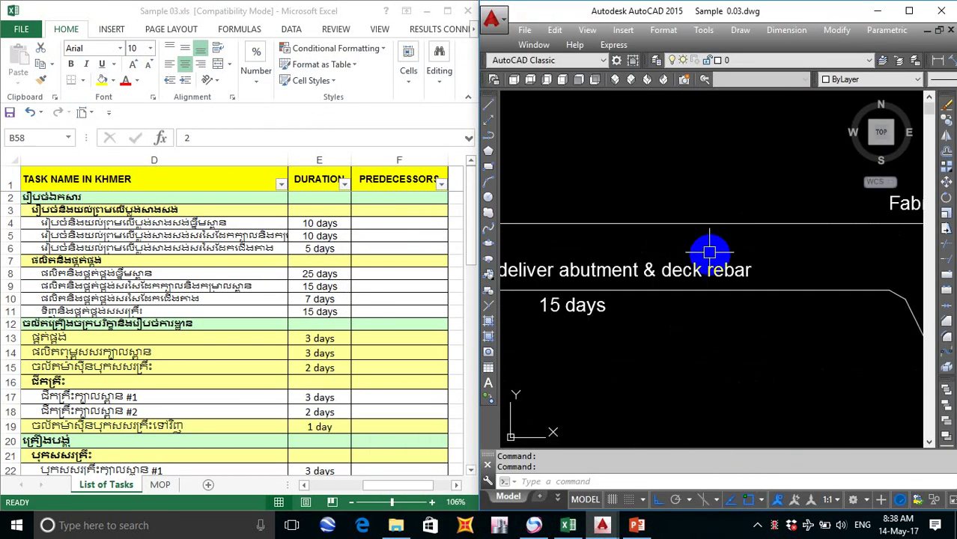
{"action": "scroll", "coordinate": [741, 286], "scroll_direction": "down", "scroll_amount": 1}
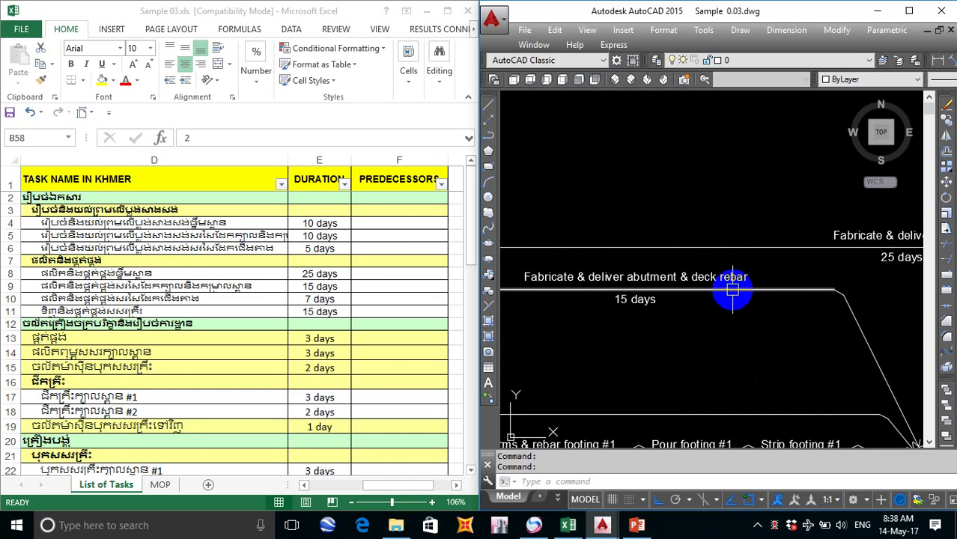
{"action": "scroll", "coordinate": [762, 293], "scroll_direction": "down", "scroll_amount": 3}
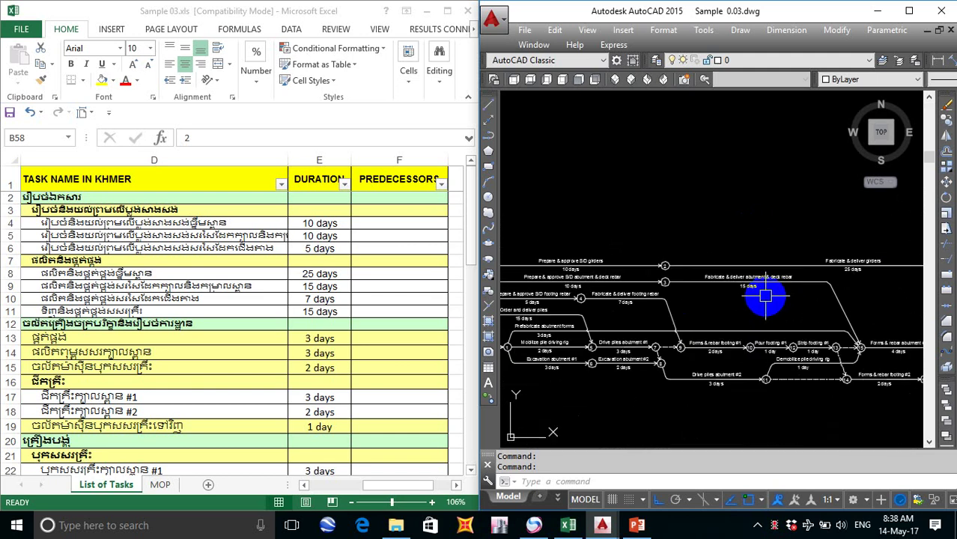
{"action": "middle_click_drag", "start_coordinate": [644, 297], "coordinate": [701, 288]}
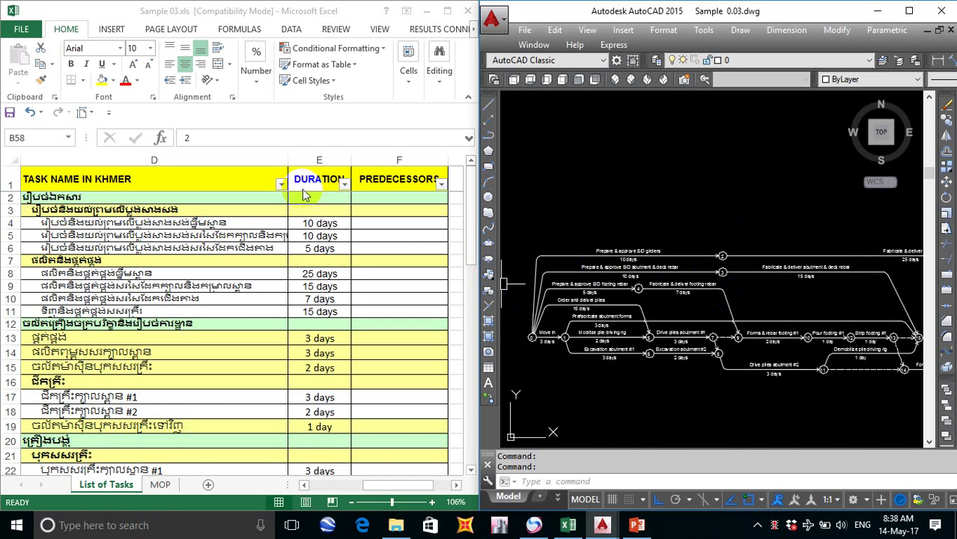
Step: Enlarge the Excel task list to full screen and show all its columns from ID to PREDECESSORS at 100% zoom
{"action": "left_click", "coordinate": [447, 12]}
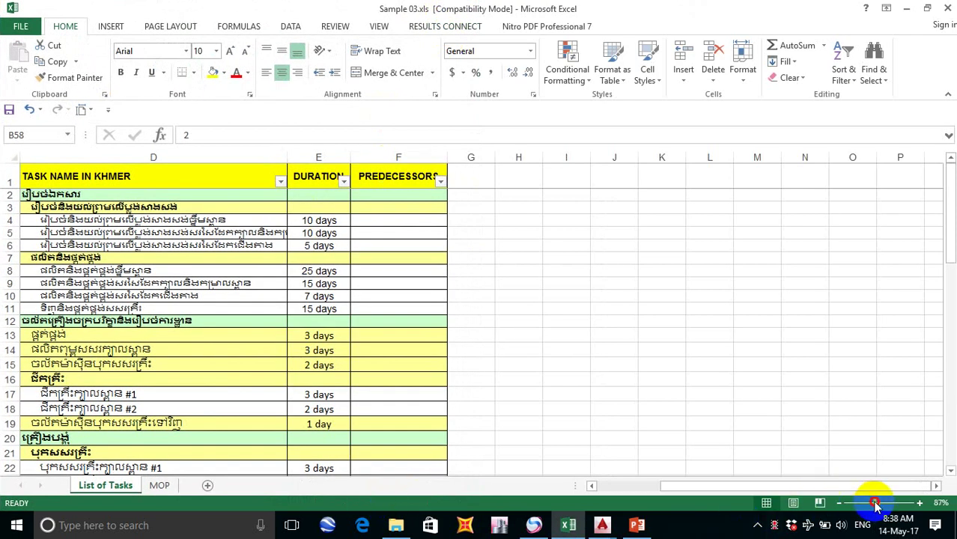
{"action": "left_click", "coordinate": [616, 488]}
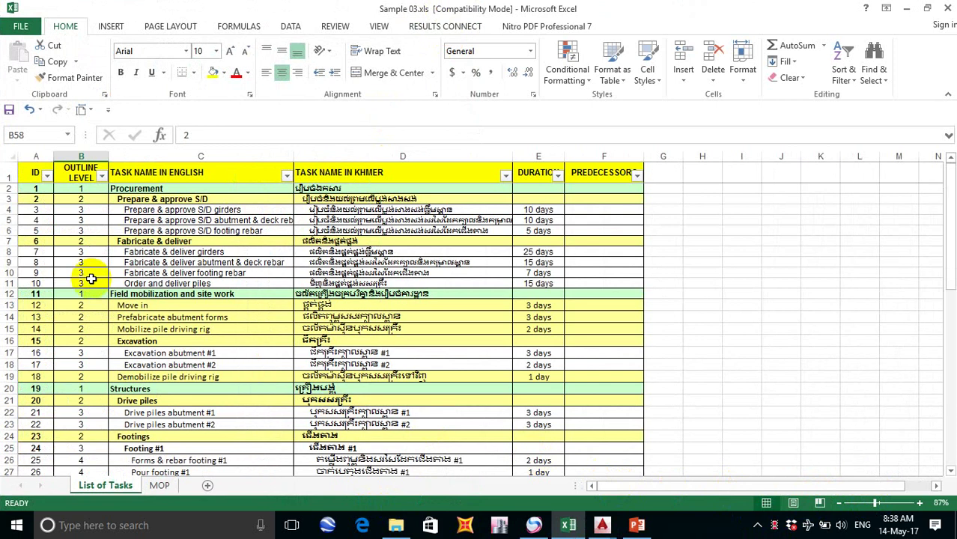
{"action": "left_click", "coordinate": [880, 504]}
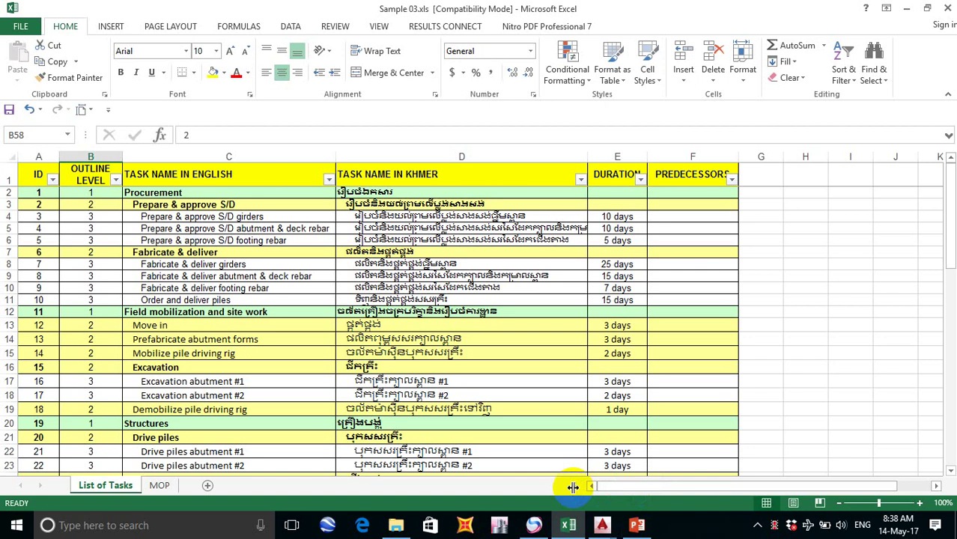
{"action": "left_click", "coordinate": [692, 265]}
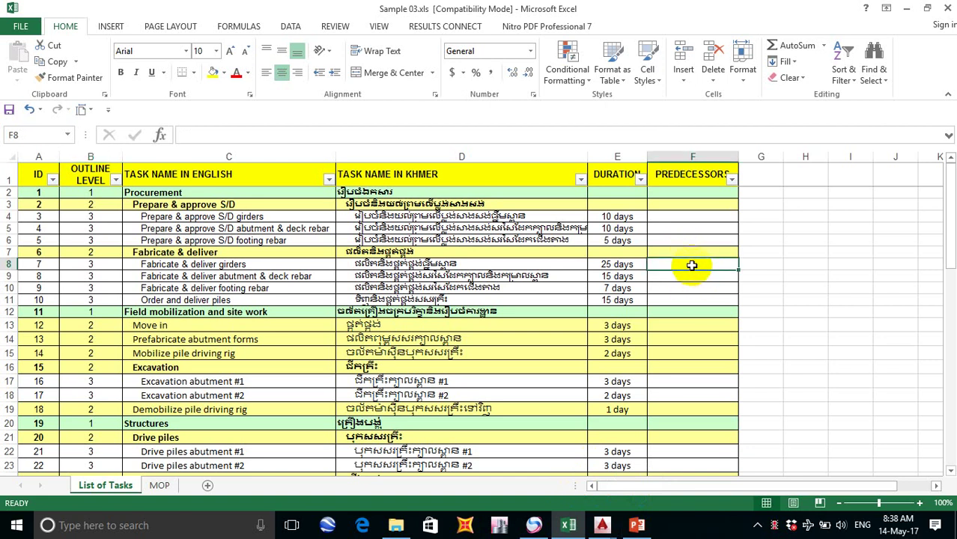
{"action": "type", "text": "2"}
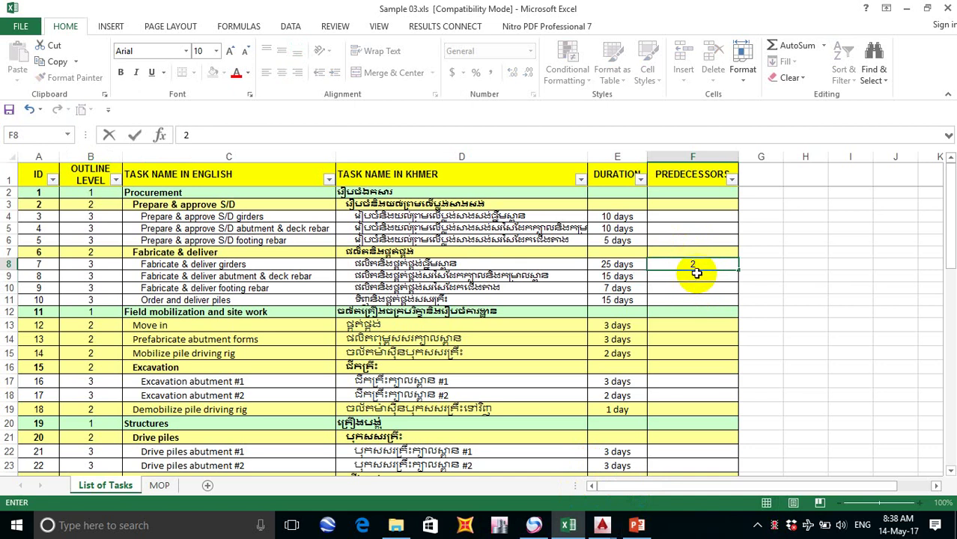
{"action": "key", "text": "Return"}
Step: Enter predecessor 3 for Fabricate & deliver girders and 4 for Fabricate & deliver abutment & deck rebar
{"action": "left_click", "coordinate": [704, 262]}
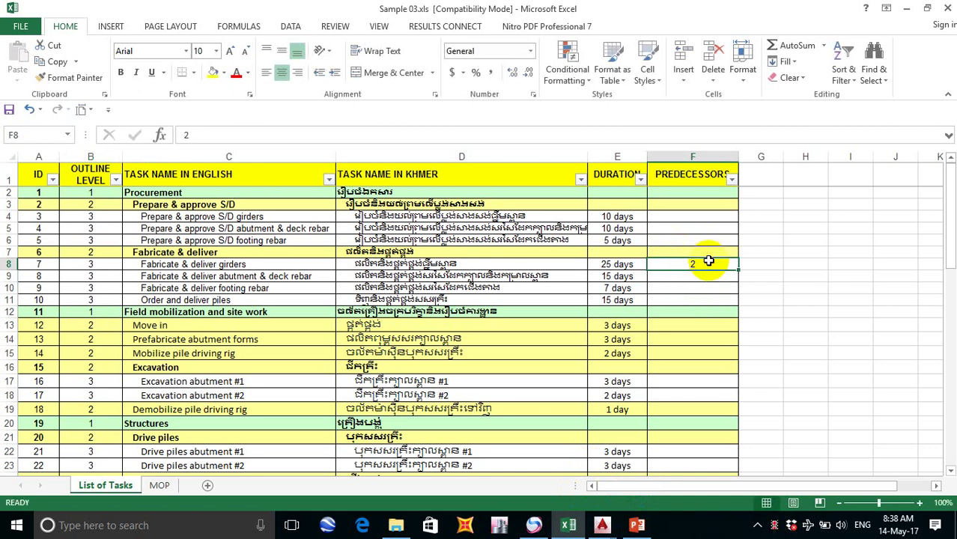
{"action": "type", "text": "3"}
{"action": "key", "text": "Return"}
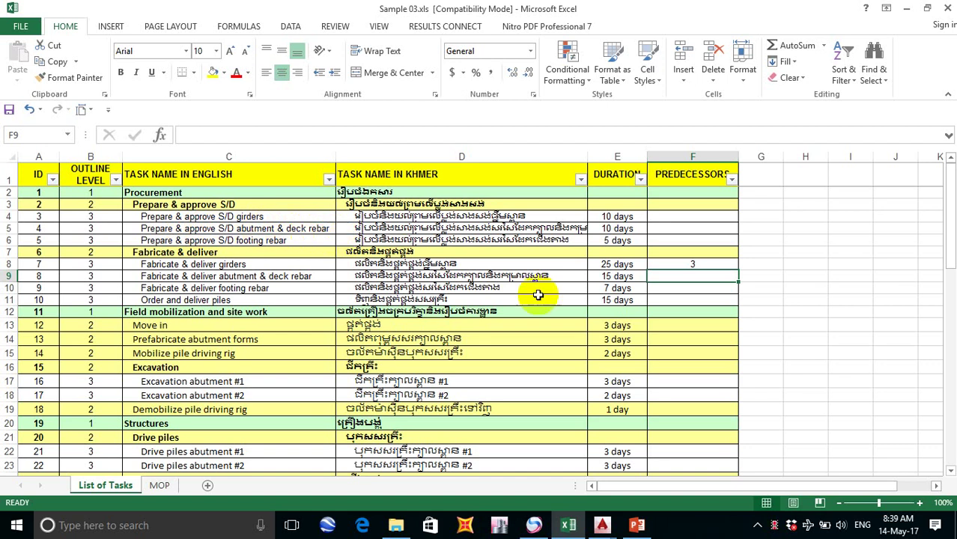
{"action": "type", "text": "4"}
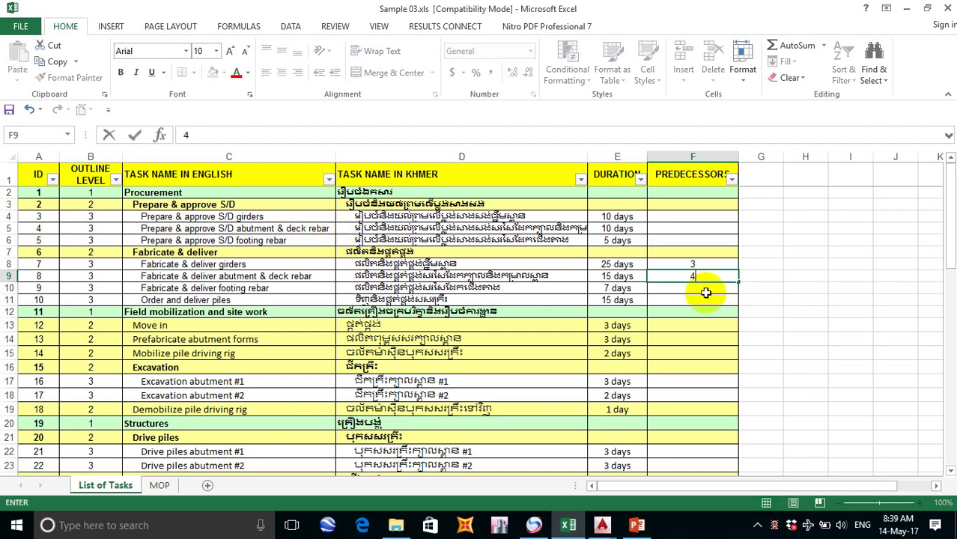
{"action": "key", "text": "Return"}
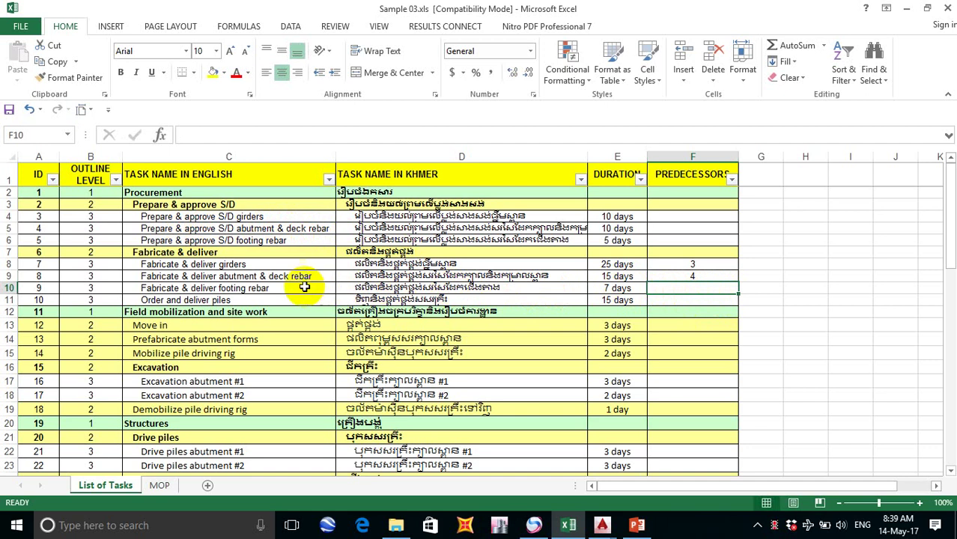
Step: Switch to Sample 0.03.dwg in AutoCAD and check which activity precedes Fabricate & deliver footing rebar
{"action": "left_click", "coordinate": [6, 287]}
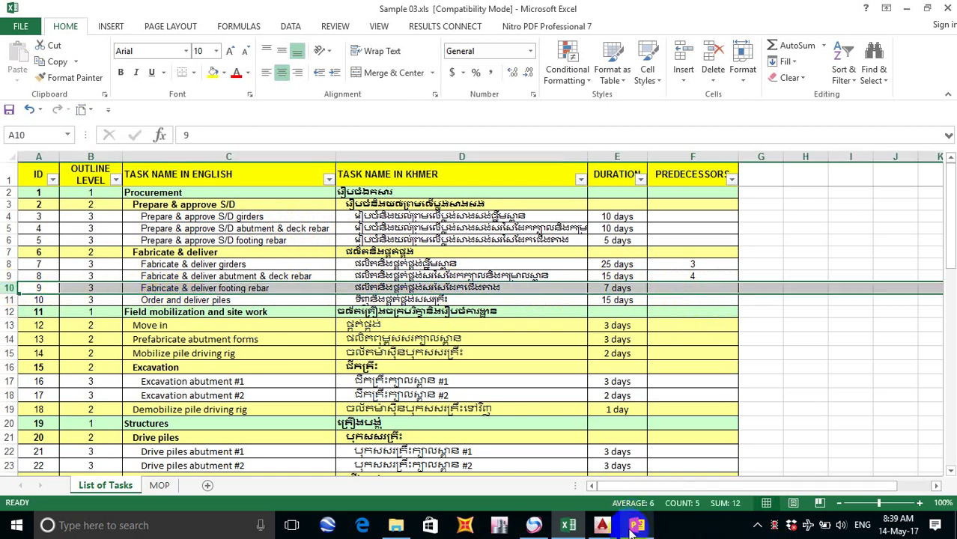
{"action": "mouse_move", "coordinate": [605, 534]}
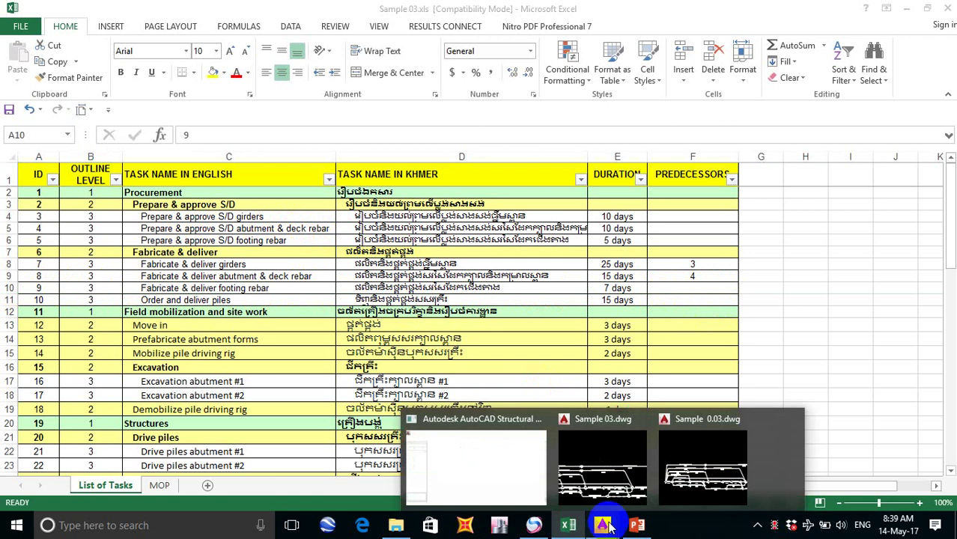
{"action": "left_click", "coordinate": [695, 450]}
{"action": "scroll", "coordinate": [756, 315], "scroll_direction": "up", "scroll_amount": 3}
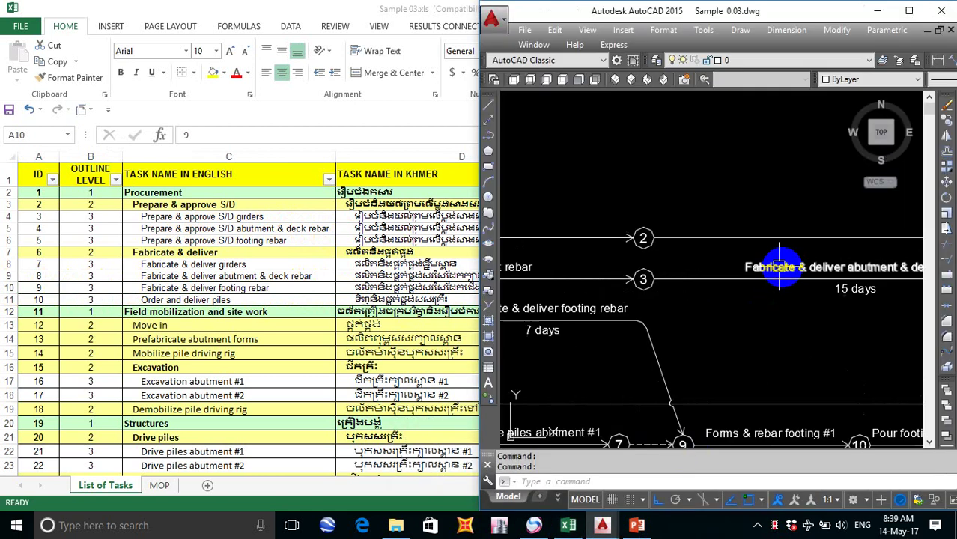
{"action": "scroll", "coordinate": [779, 323], "scroll_direction": "down", "scroll_amount": 2}
{"action": "scroll", "coordinate": [618, 322], "scroll_direction": "up", "scroll_amount": 1}
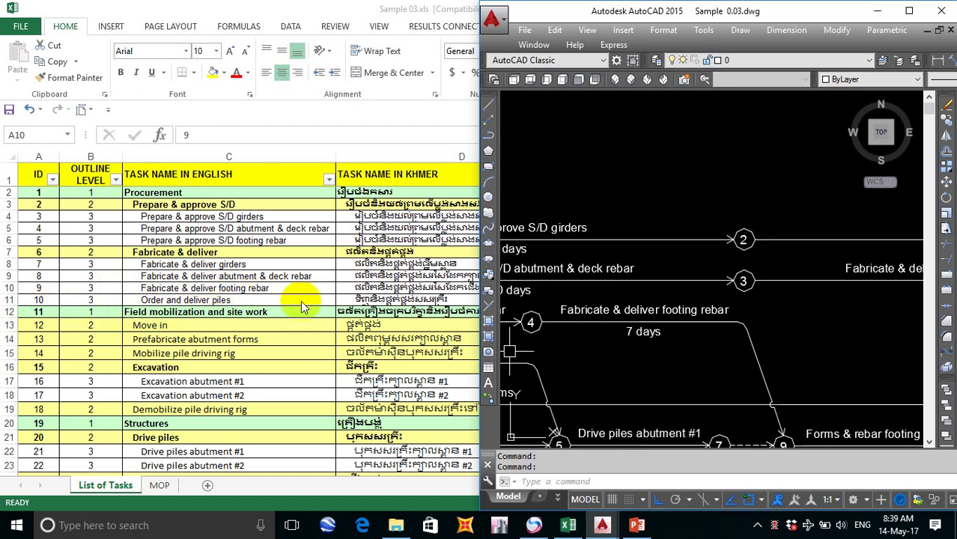
{"action": "left_click", "coordinate": [576, 313]}
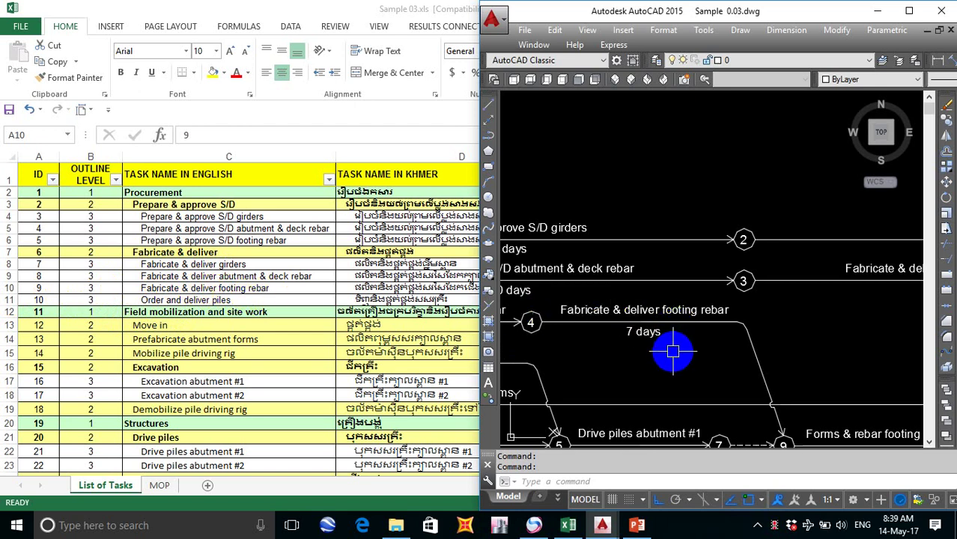
{"action": "middle_click_drag", "start_coordinate": [651, 355], "coordinate": [839, 344]}
{"action": "scroll", "coordinate": [839, 344], "scroll_direction": "down", "scroll_amount": 2}
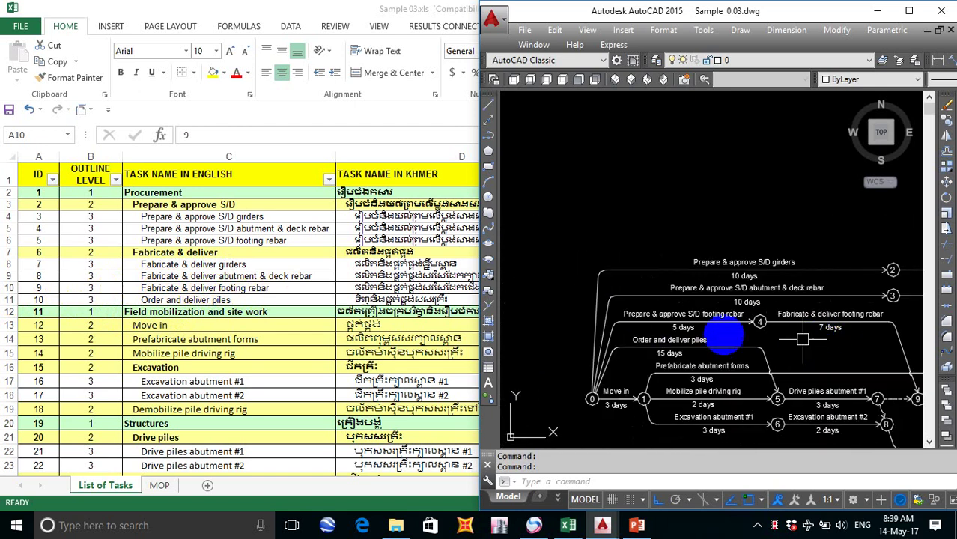
{"action": "scroll", "coordinate": [704, 328], "scroll_direction": "up", "scroll_amount": 2}
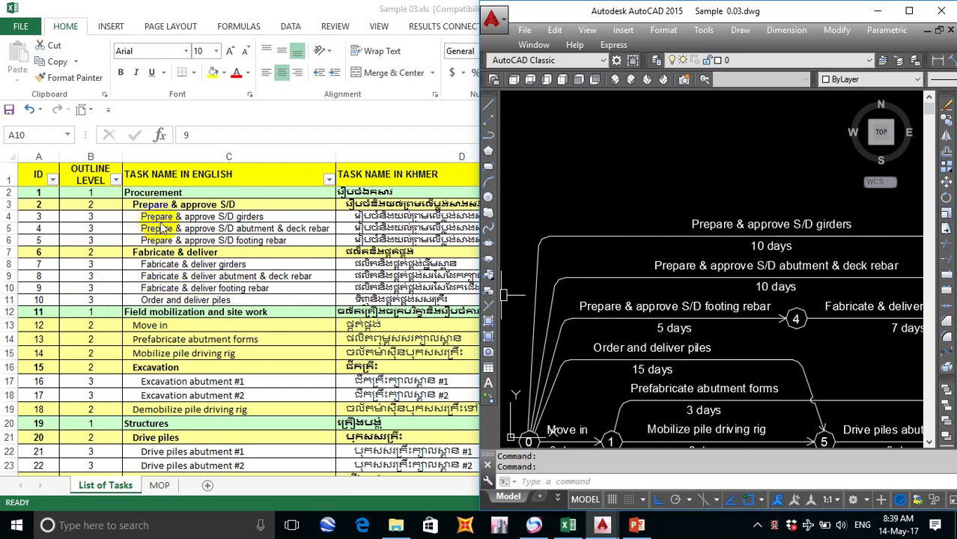
Step: Return to the Excel task list and enter predecessor 5 for Fabricate & deliver footing rebar
{"action": "left_click", "coordinate": [292, 249]}
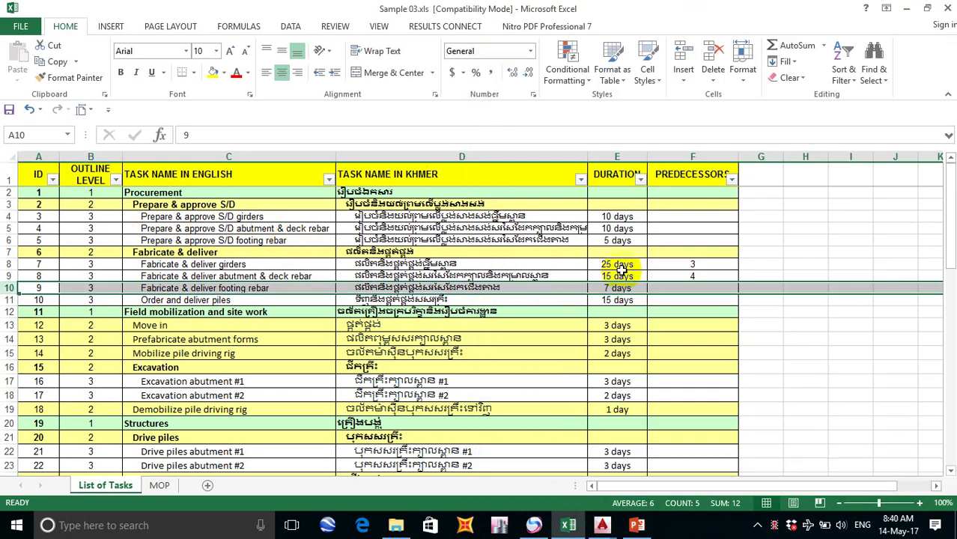
{"action": "left_click", "coordinate": [690, 290]}
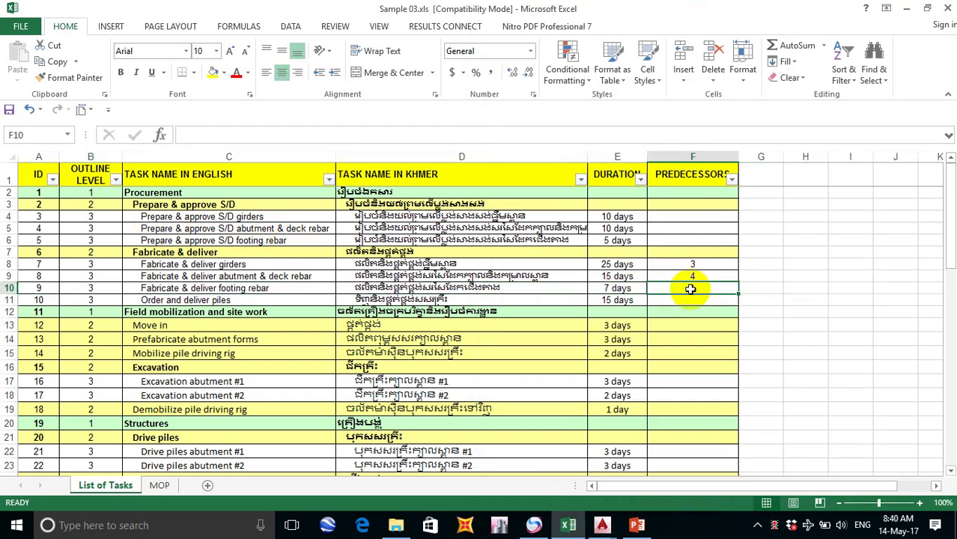
{"action": "type", "text": "5"}
{"action": "key", "text": "Return"}
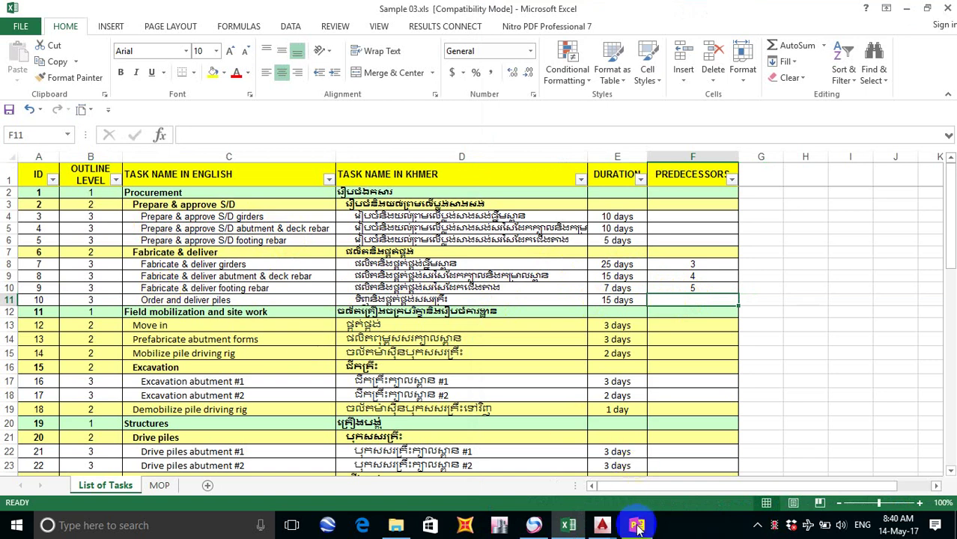
Step: Examine in Sample 0.03.dwg how Order and deliver piles, Move in and the activities branching from node 1 start
{"action": "left_click", "coordinate": [603, 527]}
{"action": "left_click", "coordinate": [719, 460]}
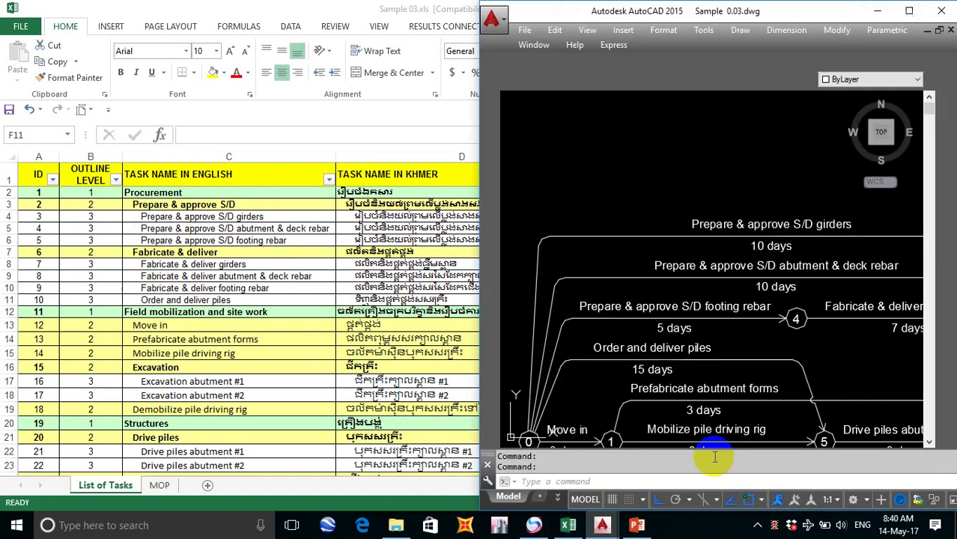
{"action": "mouse_move", "coordinate": [762, 384]}
{"action": "middle_mouse_down"}
{"action": "mouse_move", "coordinate": [743, 293]}
{"action": "mouse_move", "coordinate": [769, 276]}
{"action": "middle_mouse_up"}
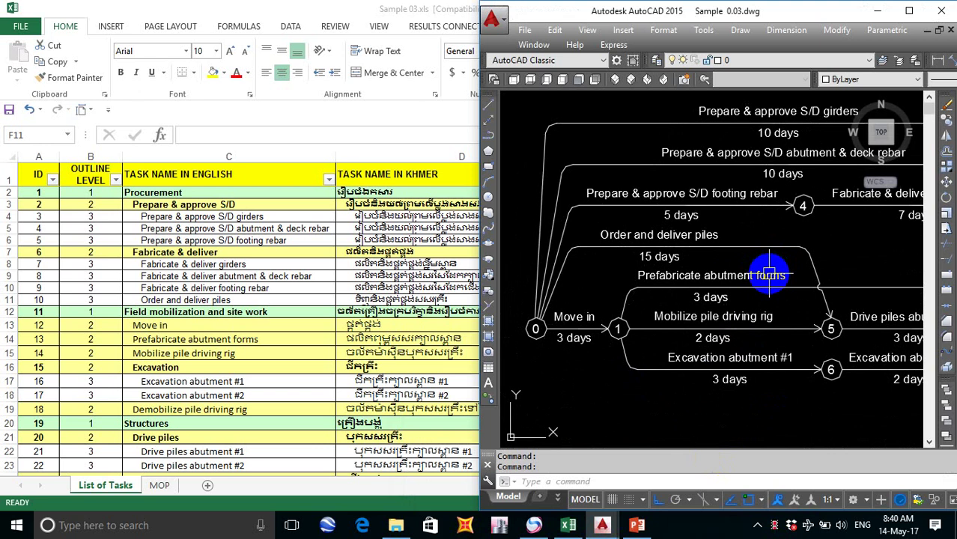
{"action": "middle_click_drag", "start_coordinate": [634, 263], "coordinate": [653, 279]}
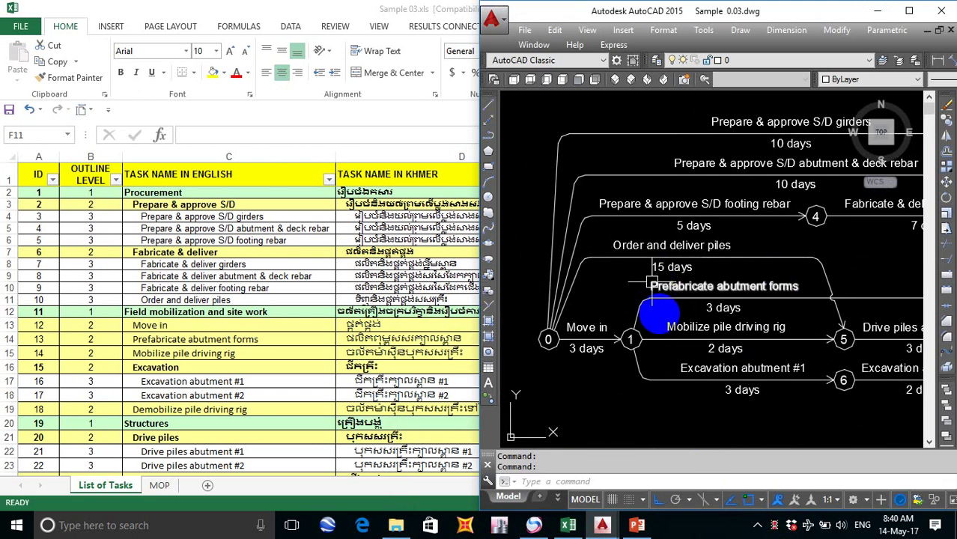
{"action": "middle_click_drag", "start_coordinate": [746, 323], "coordinate": [715, 319]}
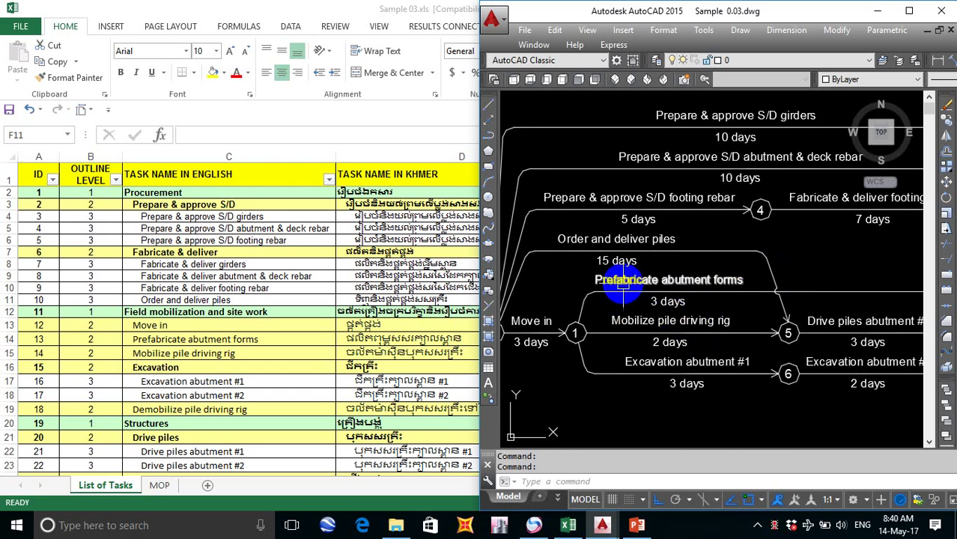
{"action": "middle_click_drag", "start_coordinate": [641, 269], "coordinate": [635, 298]}
{"action": "scroll", "coordinate": [640, 269], "scroll_direction": "down", "scroll_amount": 1}
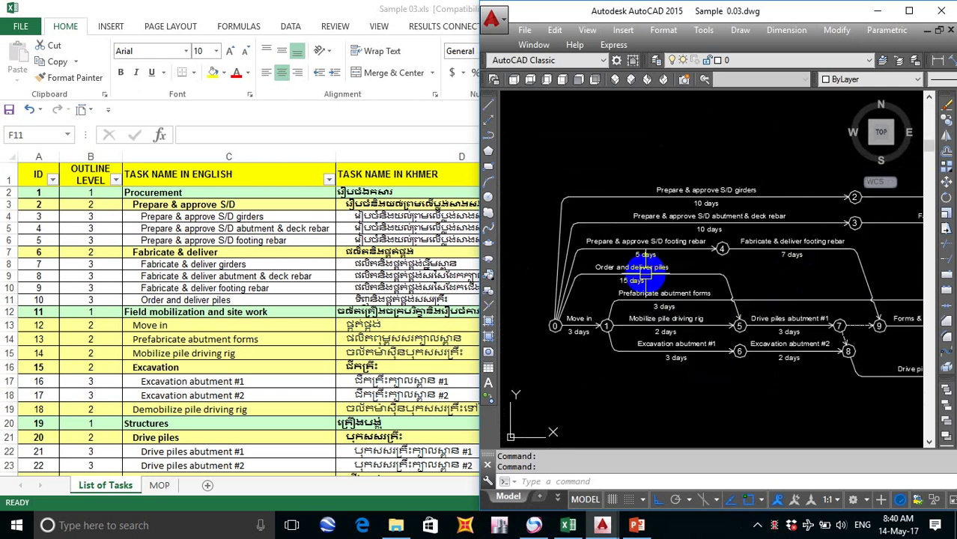
{"action": "scroll", "coordinate": [622, 303], "scroll_direction": "up", "scroll_amount": 1}
{"action": "middle_click_drag", "start_coordinate": [622, 341], "coordinate": [647, 323]}
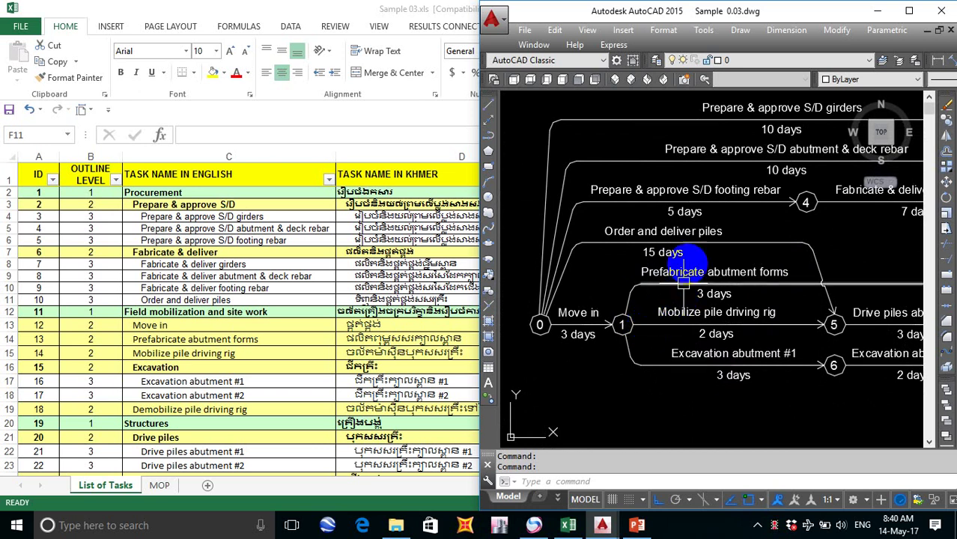
{"action": "mouse_move", "coordinate": [674, 248]}
{"action": "middle_mouse_down"}
{"action": "mouse_move", "coordinate": [655, 338]}
{"action": "mouse_move", "coordinate": [669, 301]}
{"action": "middle_mouse_up"}
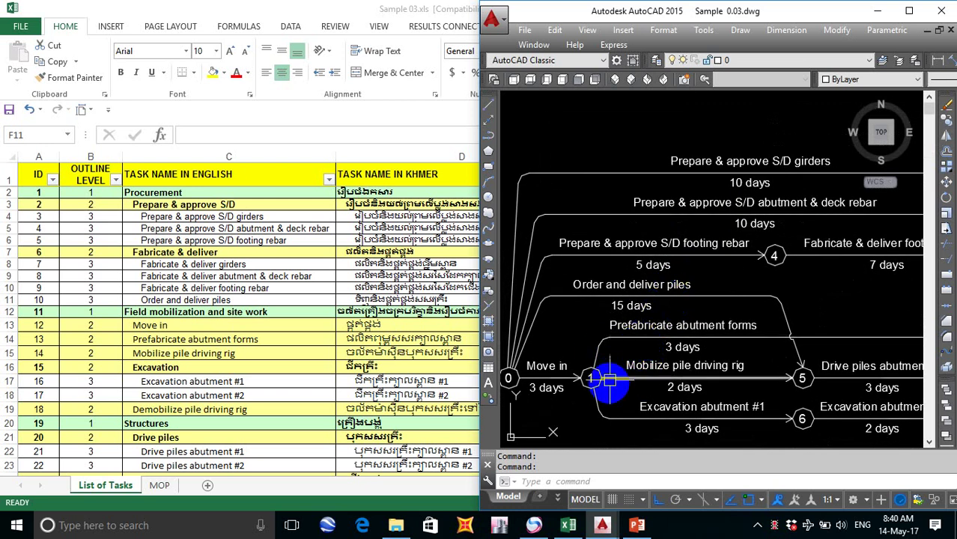
{"action": "middle_click_drag", "start_coordinate": [609, 376], "coordinate": [623, 365]}
{"action": "mouse_move", "coordinate": [623, 366]}
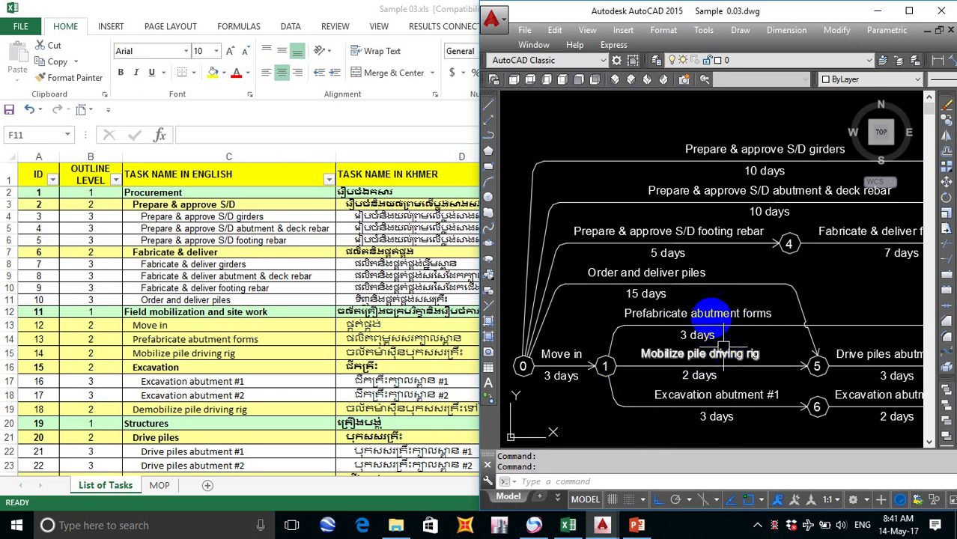
{"action": "middle_click_drag", "start_coordinate": [704, 331], "coordinate": [695, 299]}
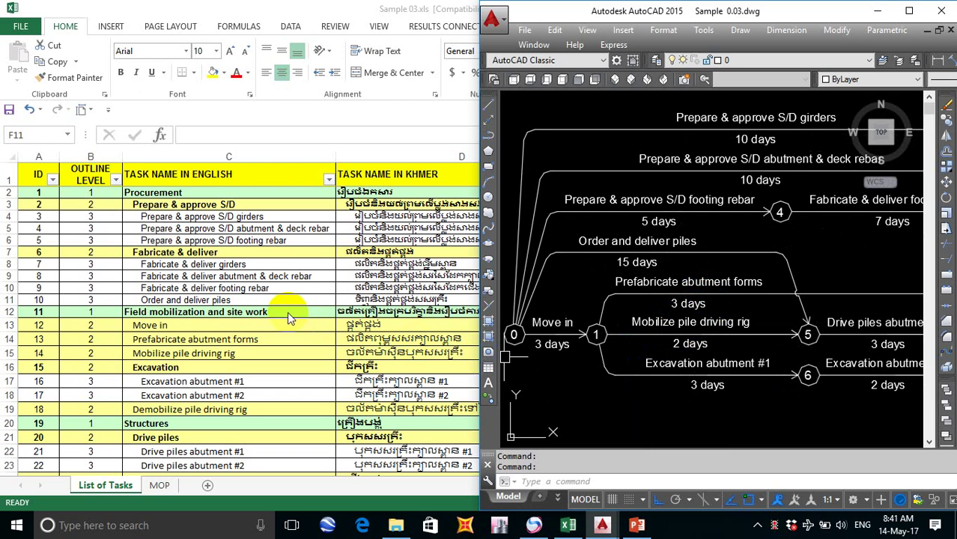
Step: Return to the Excel task list and review the tasks under Field mobilization and site work, with their IDs and predecessor cells
{"action": "key", "text": "alt+Tab"}
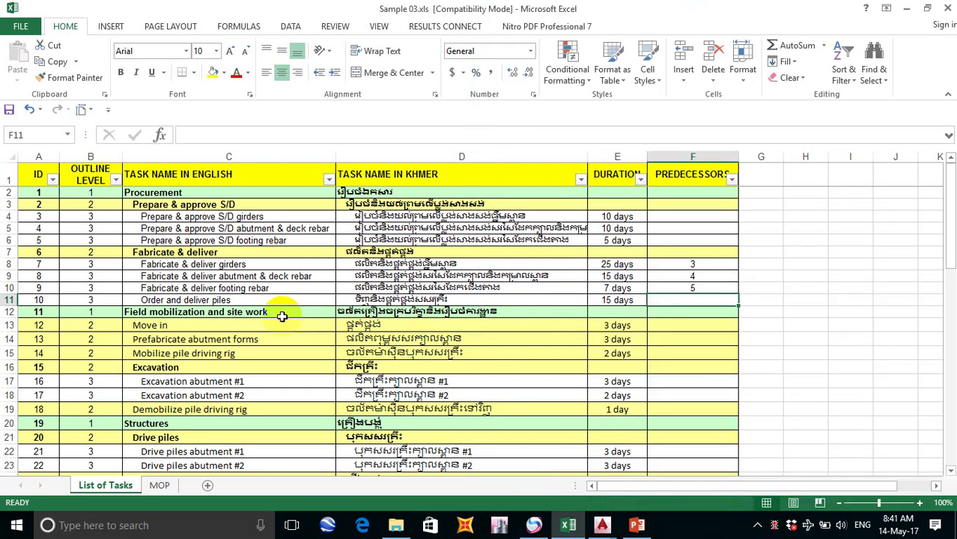
{"action": "left_click", "coordinate": [701, 317]}
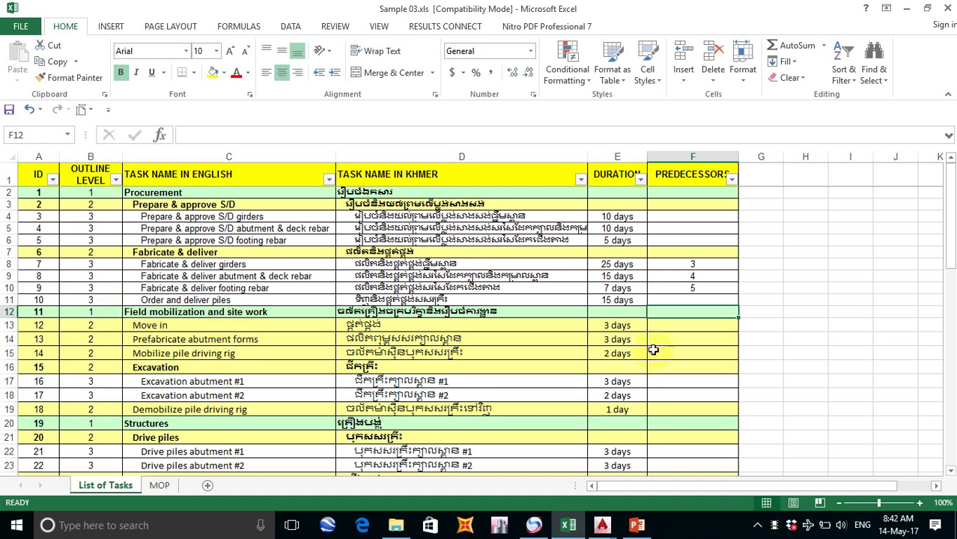
{"action": "scroll", "coordinate": [560, 311], "scroll_direction": "right", "scroll_amount": 1}
{"action": "scroll", "coordinate": [607, 300], "scroll_direction": "down", "scroll_amount": 1}
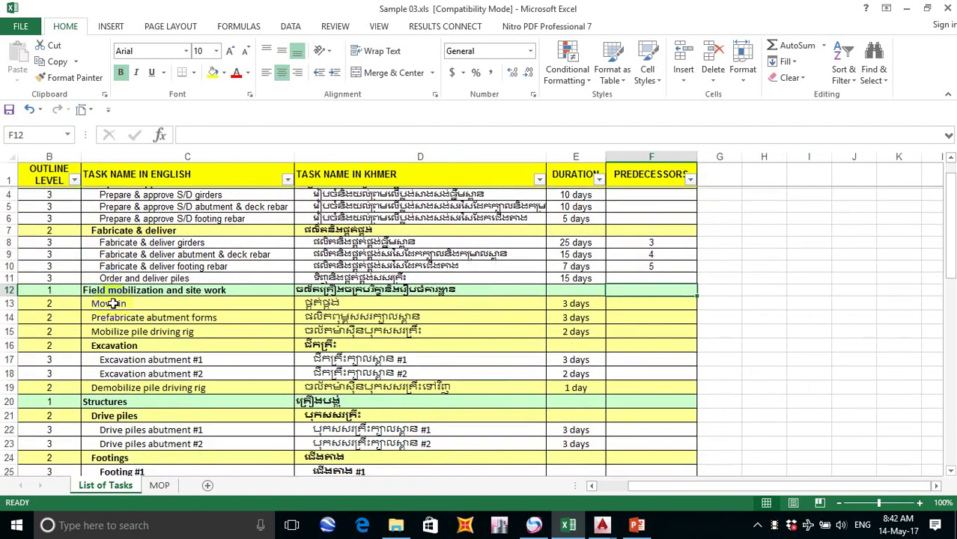
{"action": "scroll", "coordinate": [322, 389], "scroll_direction": "down", "scroll_amount": 1}
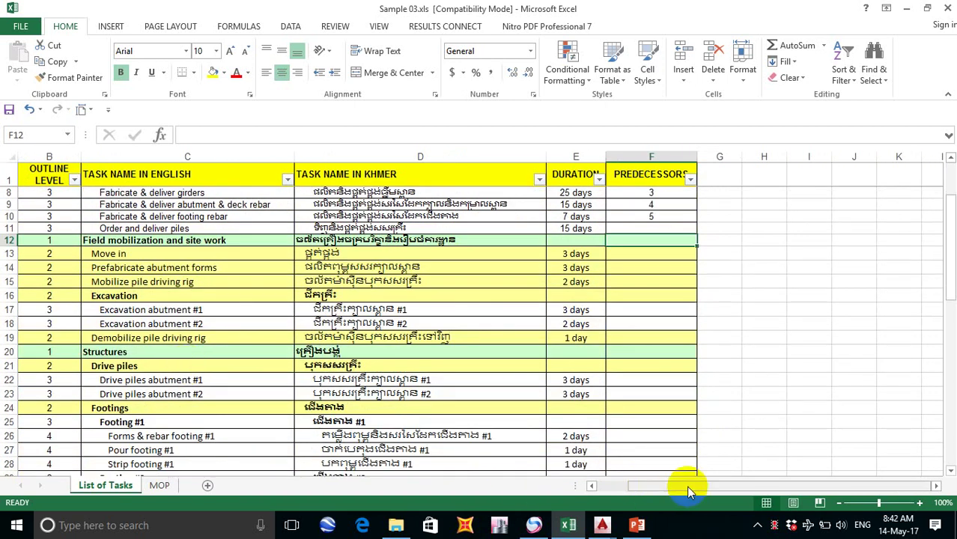
{"action": "left_click", "coordinate": [590, 486]}
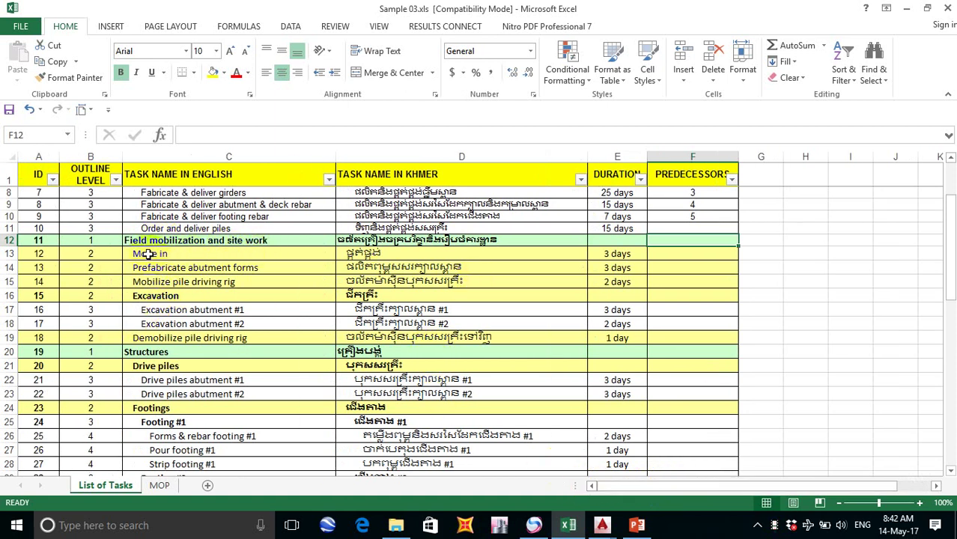
Step: Switch to Sample 0.03.dwg in AutoCAD and examine the activities branching from nodes 0 and 1 of the network diagram
{"action": "left_click", "coordinate": [603, 527]}
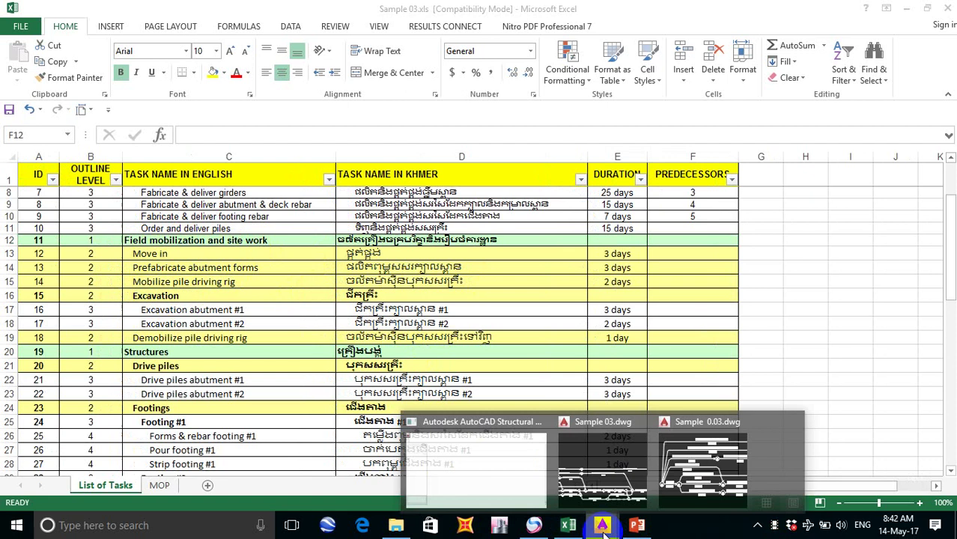
{"action": "left_click", "coordinate": [703, 463]}
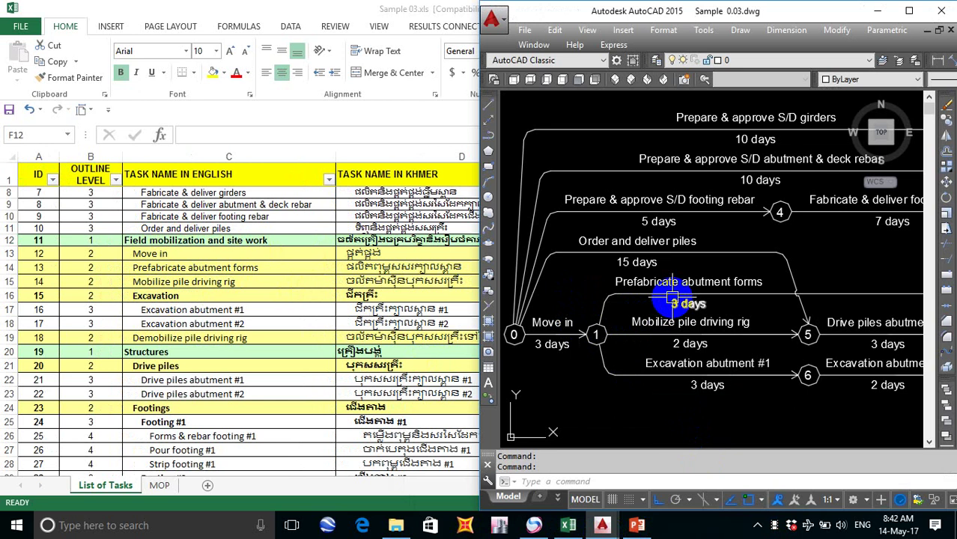
{"action": "mouse_move", "coordinate": [673, 298]}
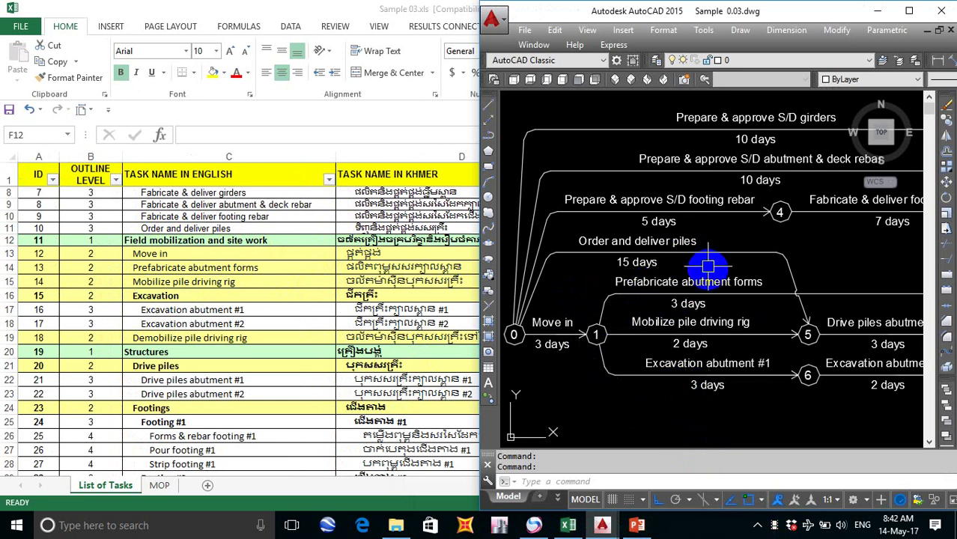
{"action": "scroll", "coordinate": [711, 278], "scroll_direction": "down", "scroll_amount": 3}
{"action": "mouse_move", "coordinate": [791, 278]}
{"action": "middle_mouse_down"}
{"action": "mouse_move", "coordinate": [632, 299]}
{"action": "mouse_move", "coordinate": [619, 325]}
{"action": "mouse_move", "coordinate": [791, 310]}
{"action": "middle_mouse_up"}
{"action": "scroll", "coordinate": [671, 240], "scroll_direction": "up", "scroll_amount": 4}
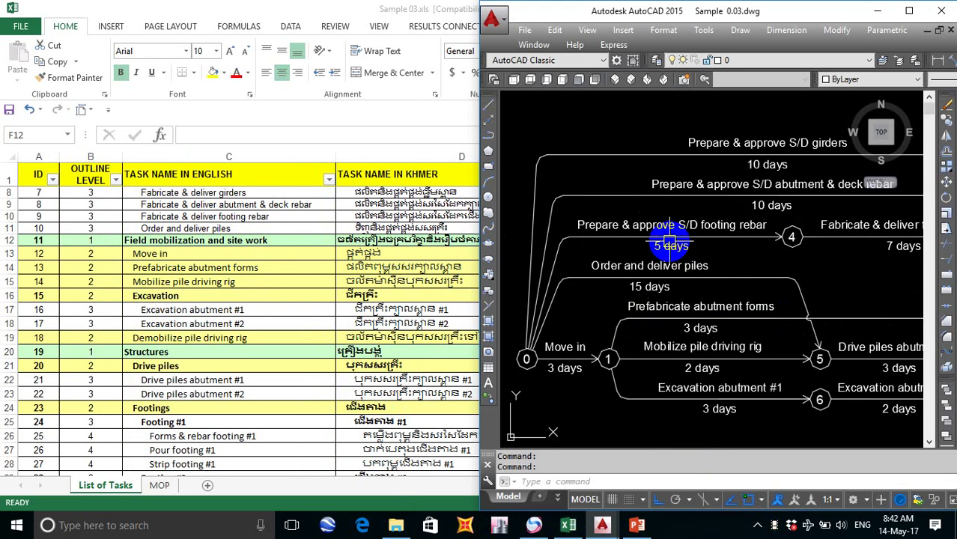
{"action": "scroll", "coordinate": [670, 244], "scroll_direction": "down", "scroll_amount": 2}
{"action": "scroll", "coordinate": [701, 315], "scroll_direction": "up", "scroll_amount": 2}
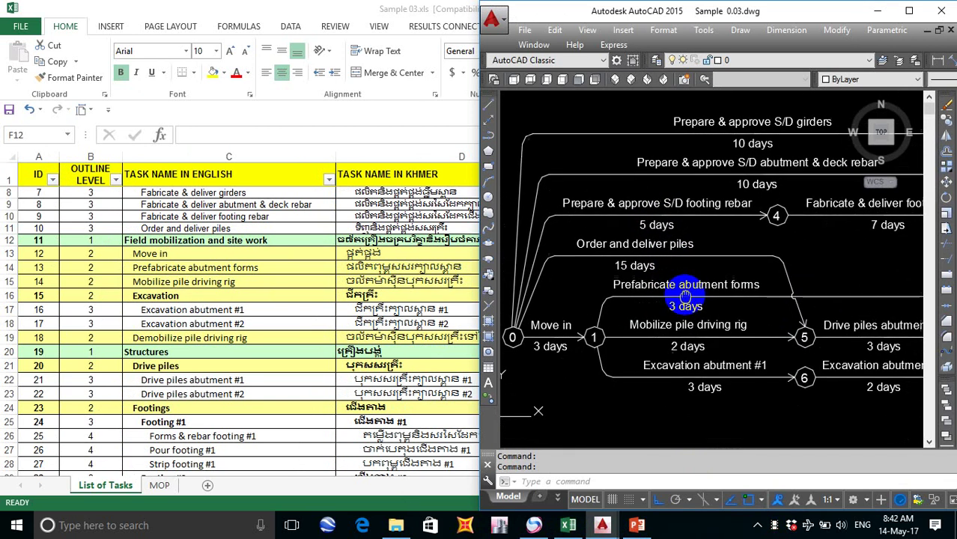
{"action": "scroll", "coordinate": [676, 287], "scroll_direction": "down", "scroll_amount": 2}
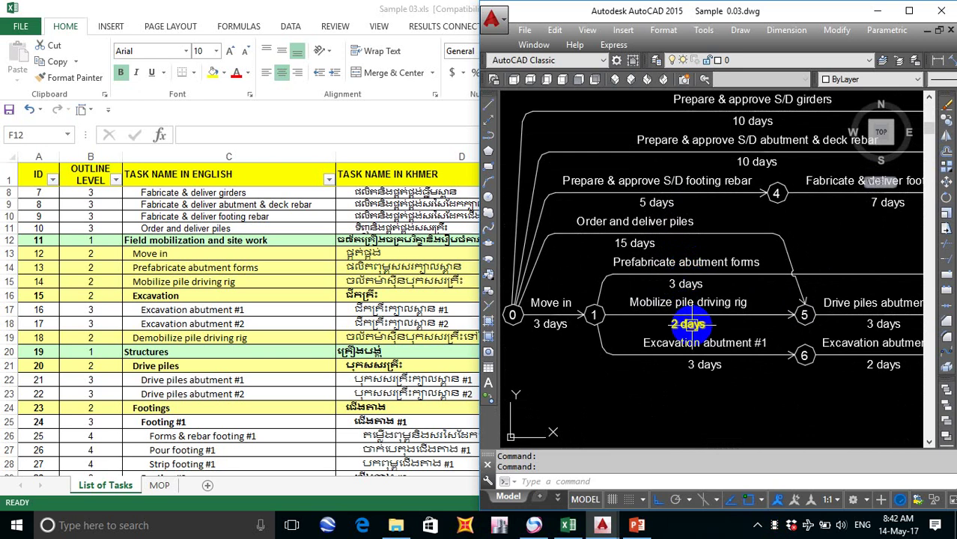
{"action": "middle_click_drag", "start_coordinate": [651, 373], "coordinate": [632, 374]}
Step: Trace the network diagram beyond nodes 5 and 6 through the pile driving, footing and abutment activities
{"action": "scroll", "coordinate": [677, 368], "scroll_direction": "down", "scroll_amount": 2}
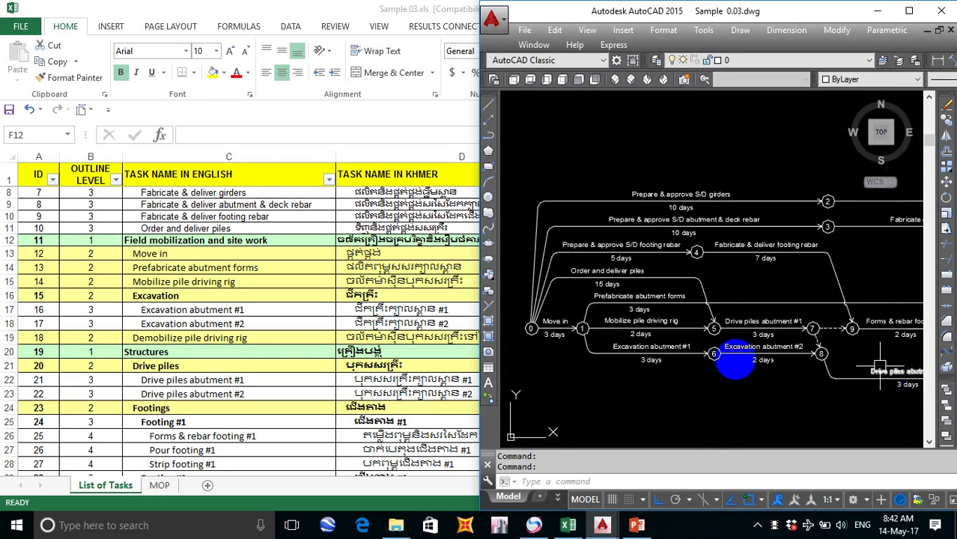
{"action": "middle_click_drag", "start_coordinate": [735, 361], "coordinate": [679, 364]}
{"action": "scroll", "coordinate": [712, 316], "scroll_direction": "up", "scroll_amount": 2}
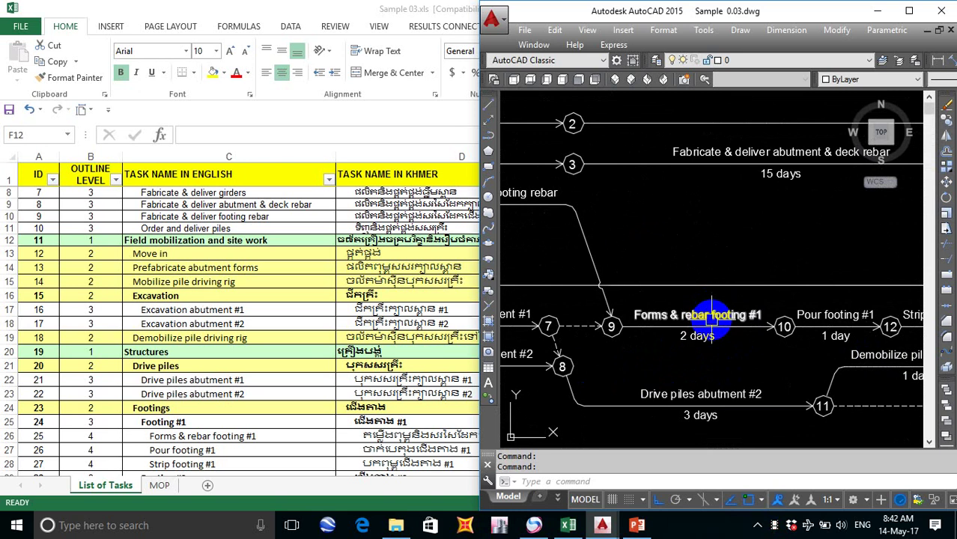
{"action": "middle_click_drag", "start_coordinate": [711, 316], "coordinate": [831, 205]}
{"action": "scroll", "coordinate": [832, 206], "scroll_direction": "down", "scroll_amount": 2}
{"action": "scroll", "coordinate": [705, 205], "scroll_direction": "up", "scroll_amount": 2}
{"action": "scroll", "coordinate": [705, 214], "scroll_direction": "down", "scroll_amount": 3}
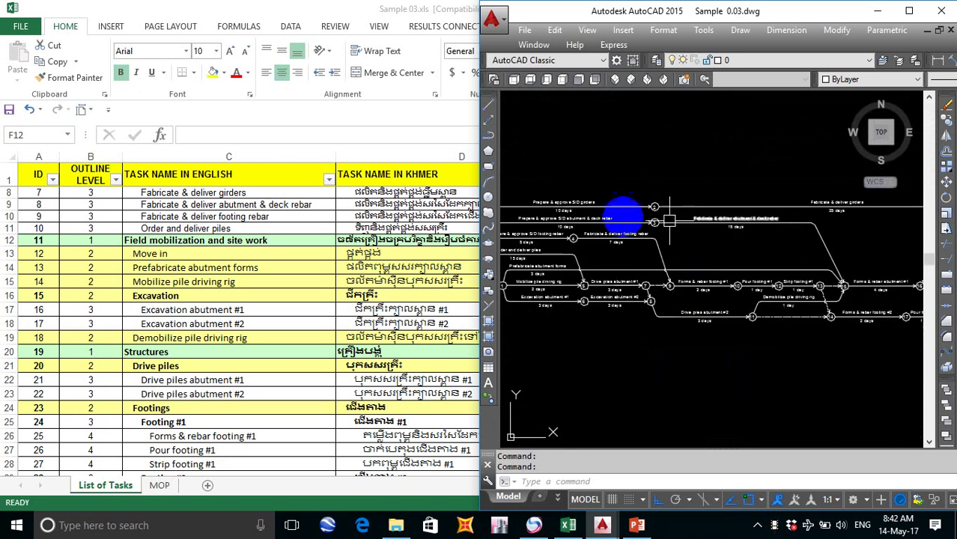
{"action": "scroll", "coordinate": [668, 220], "scroll_direction": "up", "scroll_amount": 3}
{"action": "middle_click_drag", "start_coordinate": [581, 86], "coordinate": [574, 261]}
{"action": "scroll", "coordinate": [803, 237], "scroll_direction": "up", "scroll_amount": 3}
{"action": "scroll", "coordinate": [805, 241], "scroll_direction": "down", "scroll_amount": 3}
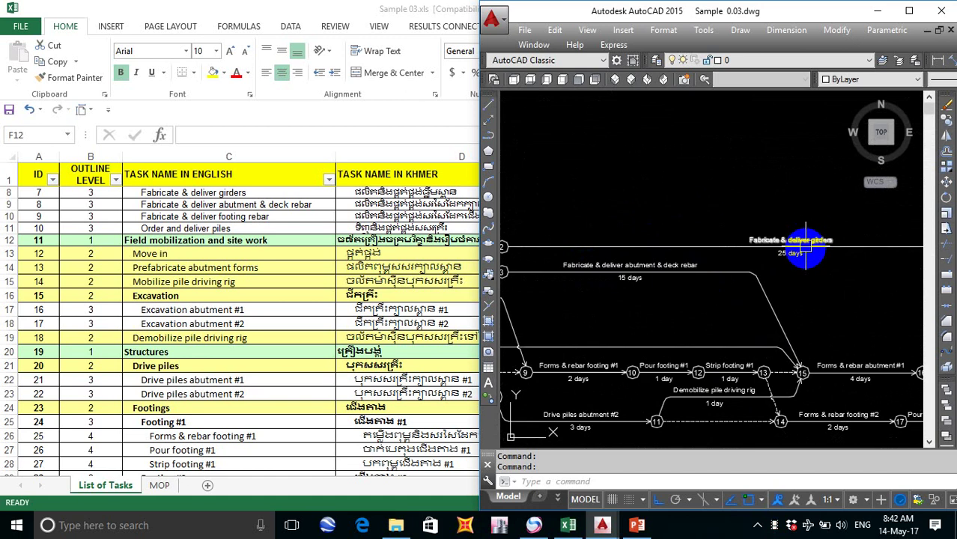
{"action": "middle_click_drag", "start_coordinate": [765, 337], "coordinate": [658, 295]}
{"action": "scroll", "coordinate": [670, 377], "scroll_direction": "up", "scroll_amount": 2}
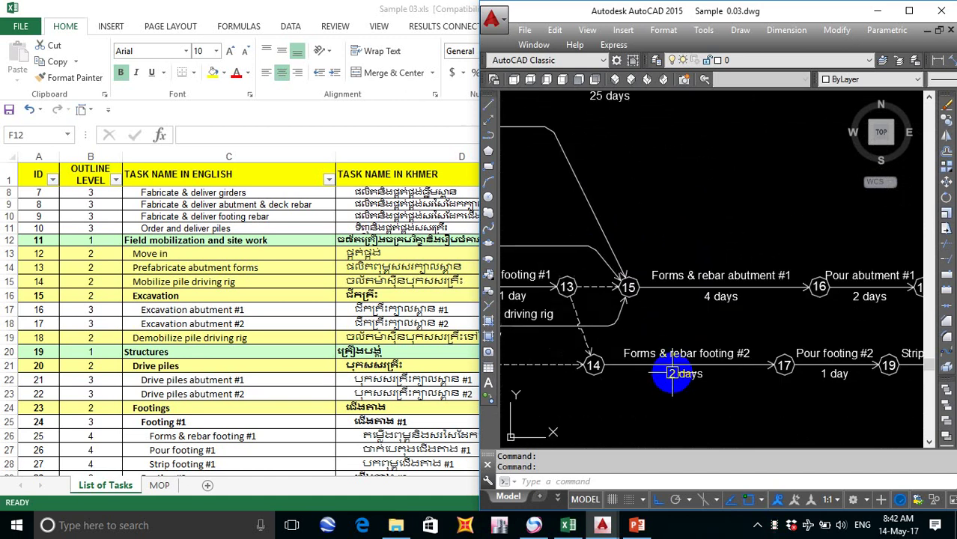
{"action": "scroll", "coordinate": [641, 353], "scroll_direction": "down", "scroll_amount": 3}
{"action": "middle_click_drag", "start_coordinate": [588, 349], "coordinate": [619, 308]}
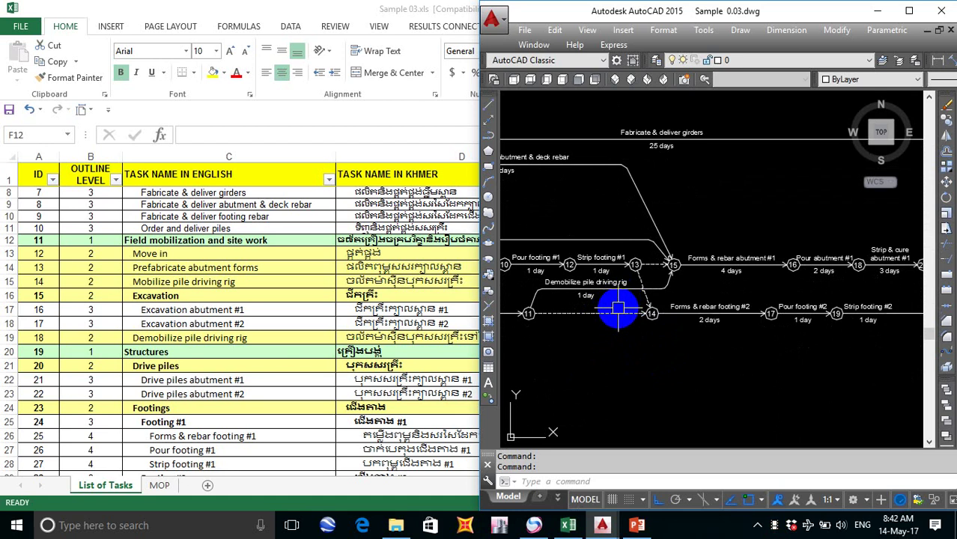
{"action": "scroll", "coordinate": [630, 292], "scroll_direction": "down", "scroll_amount": 2}
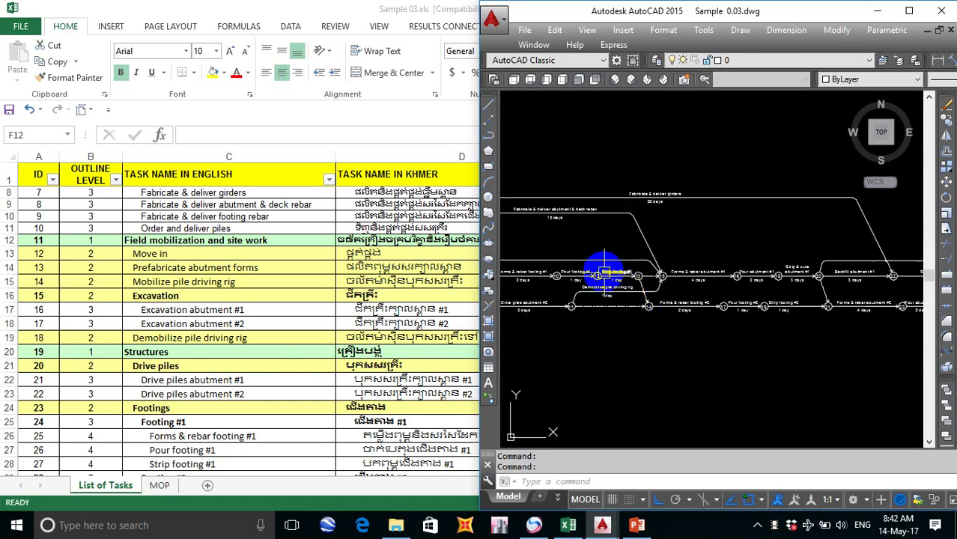
Step: Go back to the start of the network diagram and examine Move in and the activities that follow node 1
{"action": "scroll", "coordinate": [604, 273], "scroll_direction": "up", "scroll_amount": 5}
{"action": "middle_click_drag", "start_coordinate": [608, 277], "coordinate": [820, 279]}
{"action": "scroll", "coordinate": [822, 283], "scroll_direction": "down", "scroll_amount": 3}
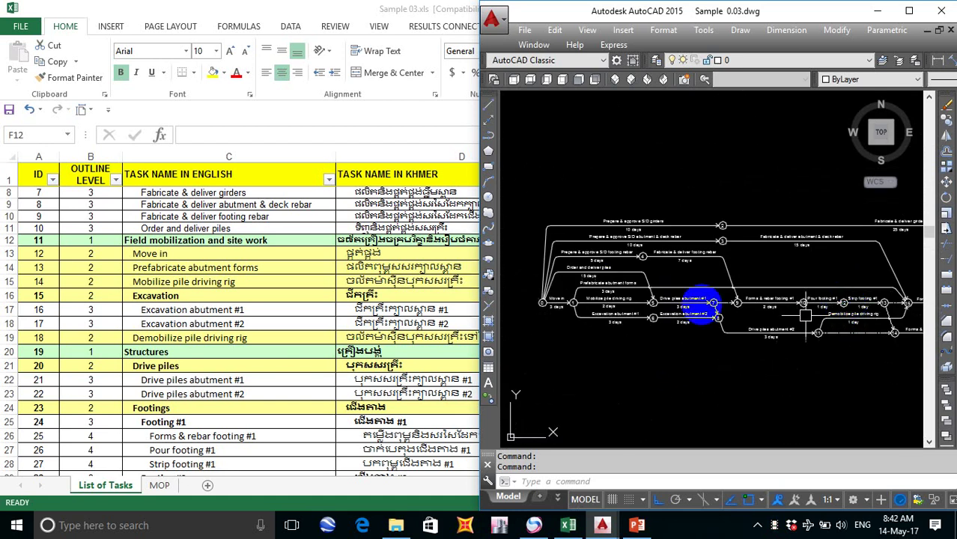
{"action": "scroll", "coordinate": [599, 294], "scroll_direction": "up", "scroll_amount": 3}
{"action": "middle_click_drag", "start_coordinate": [600, 294], "coordinate": [688, 305]}
{"action": "scroll", "coordinate": [610, 311], "scroll_direction": "up", "scroll_amount": 3}
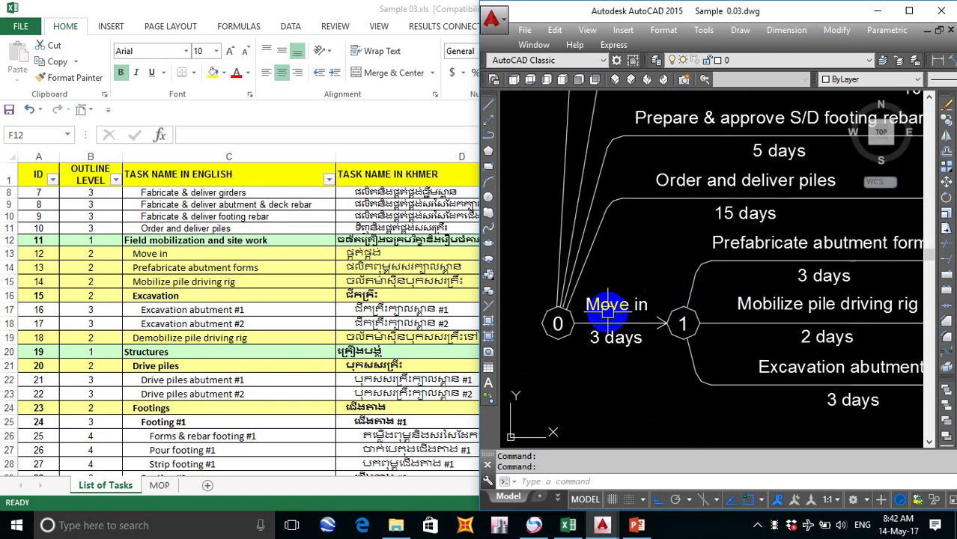
{"action": "middle_click_drag", "start_coordinate": [626, 283], "coordinate": [619, 313]}
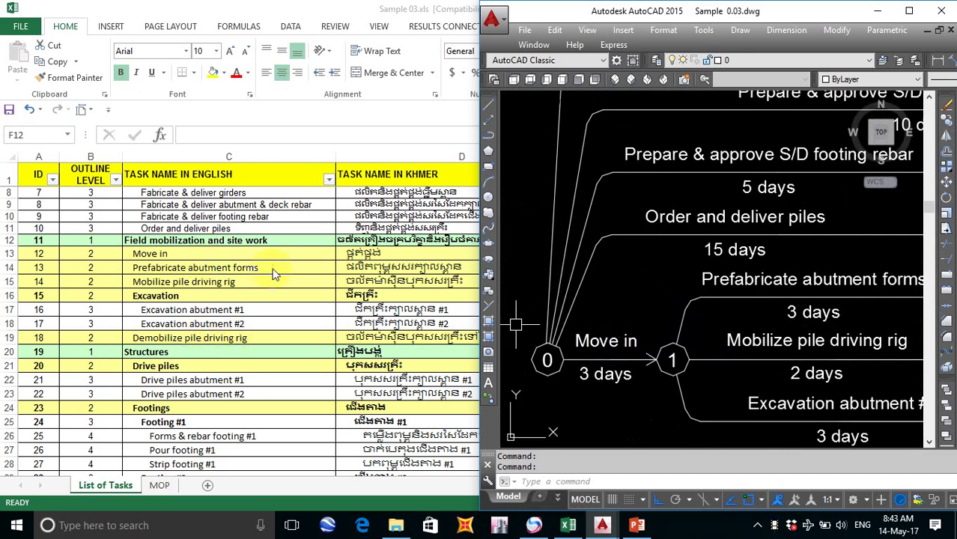
Step: Check in Sample 0.03.dwg what precedes Prefabricate abutment forms and enter 12 as its predecessor in the Excel task list
{"action": "key", "text": "alt+Tab"}
{"action": "left_click", "coordinate": [679, 269]}
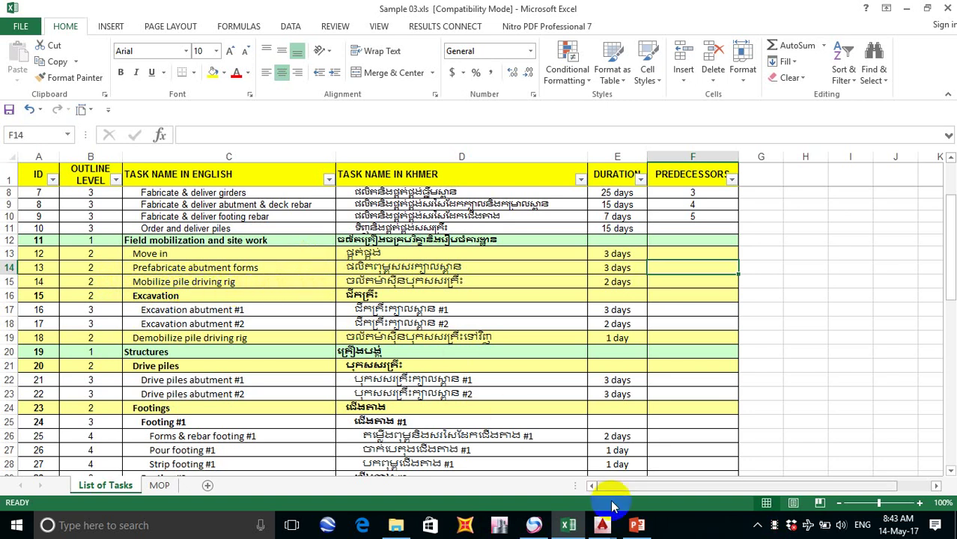
{"action": "left_click", "coordinate": [604, 524]}
{"action": "left_click", "coordinate": [740, 460]}
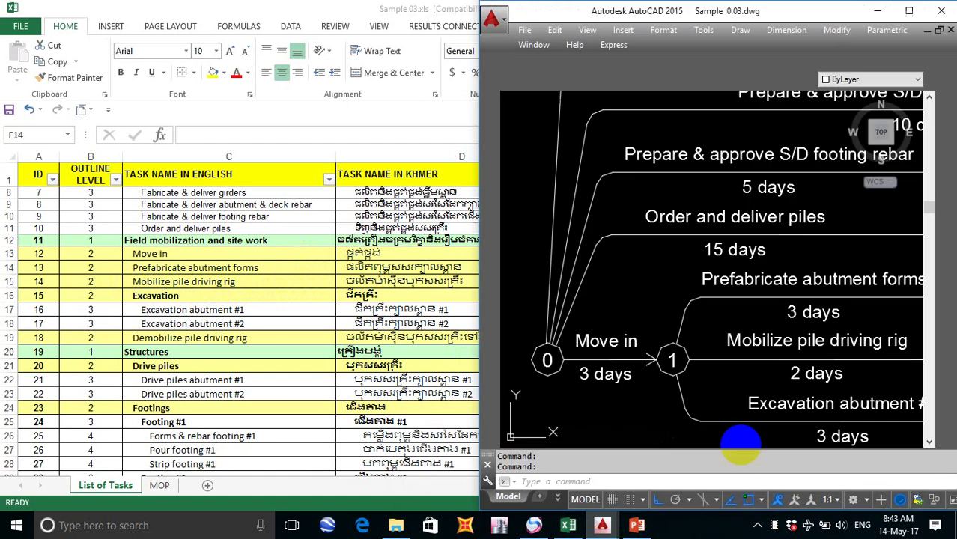
{"action": "scroll", "coordinate": [593, 318], "scroll_direction": "down", "scroll_amount": 3}
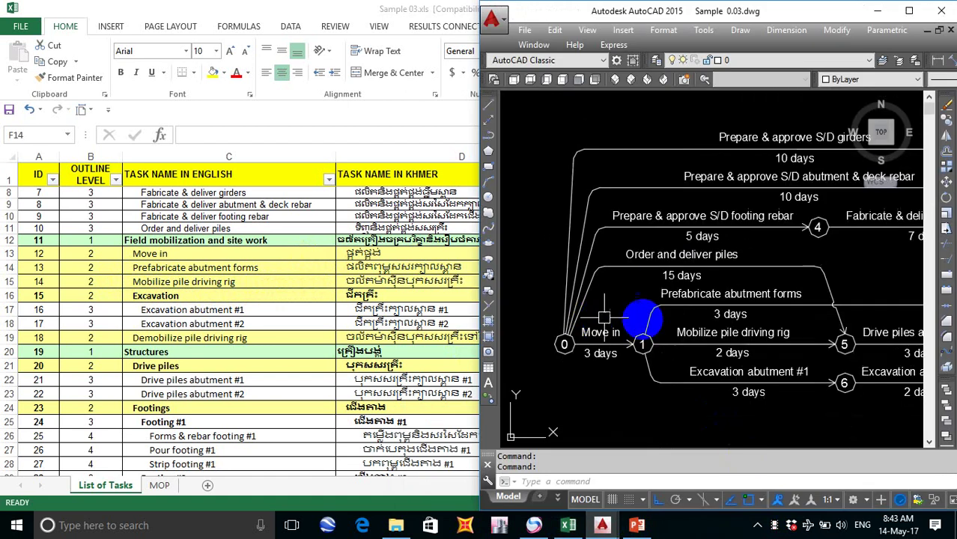
{"action": "middle_click_drag", "start_coordinate": [769, 306], "coordinate": [721, 300]}
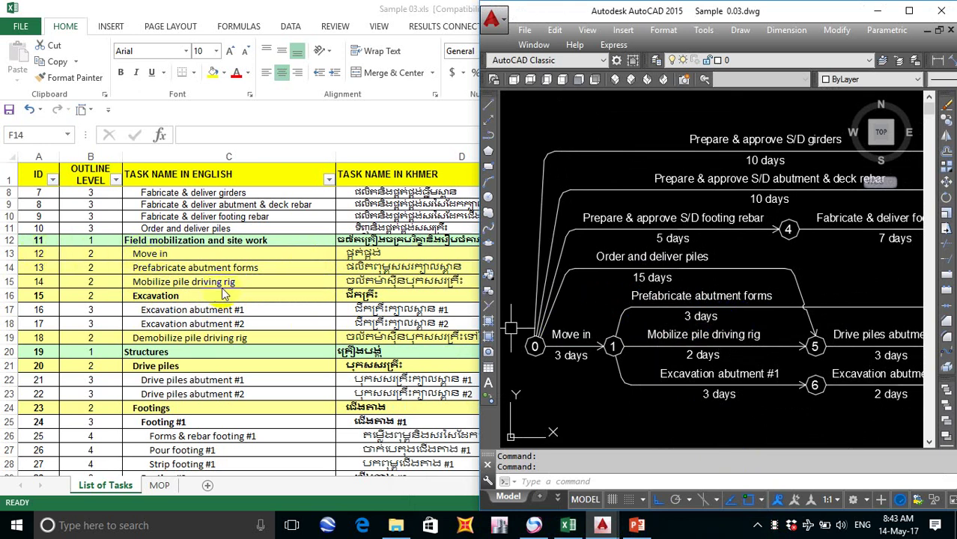
{"action": "key", "text": "alt+Tab"}
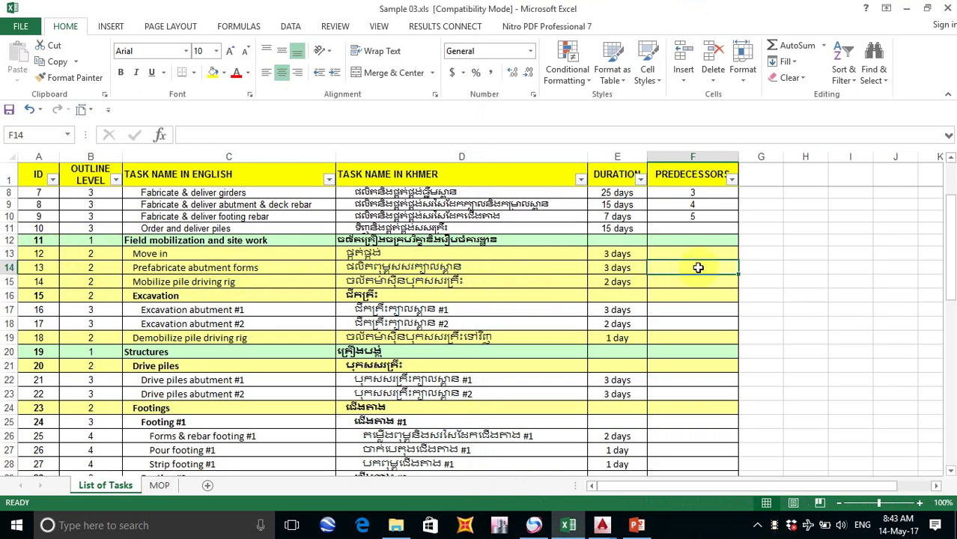
{"action": "type", "text": "12"}
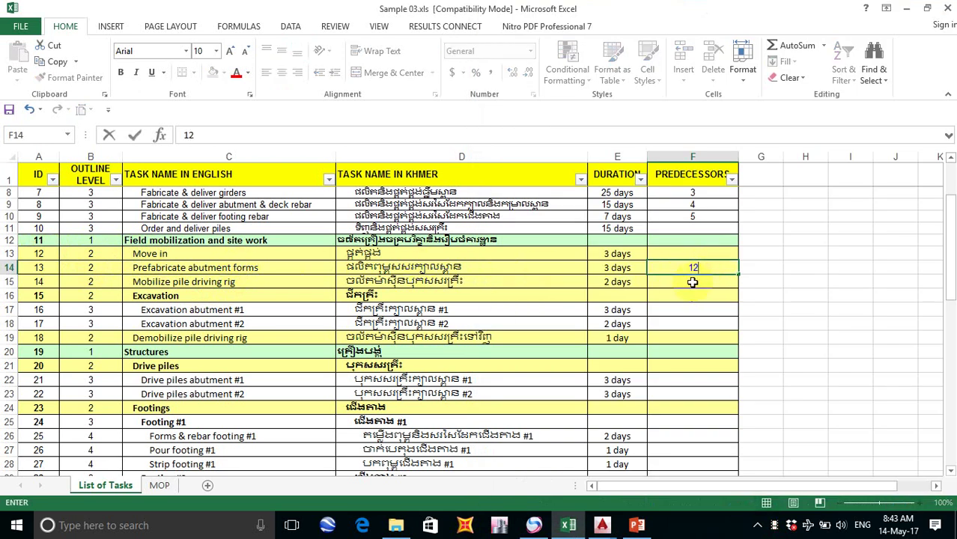
Step: Enter 12 as predecessor of Prefabricate abutment forms and Mobilize pile driving rig in Excel, checking the Sample 0.03.dwg network diagram in AutoCAD
{"action": "key", "text": "Return"}
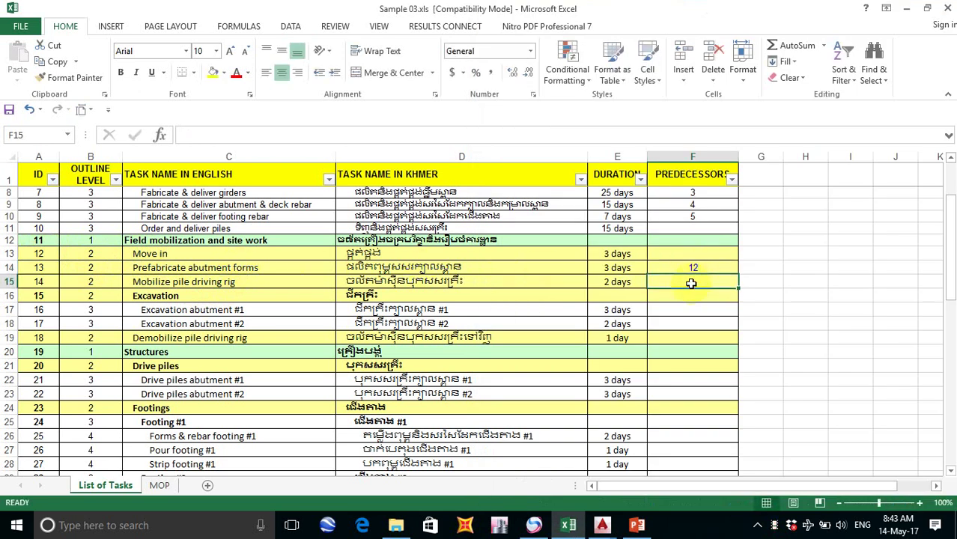
{"action": "left_click", "coordinate": [602, 526]}
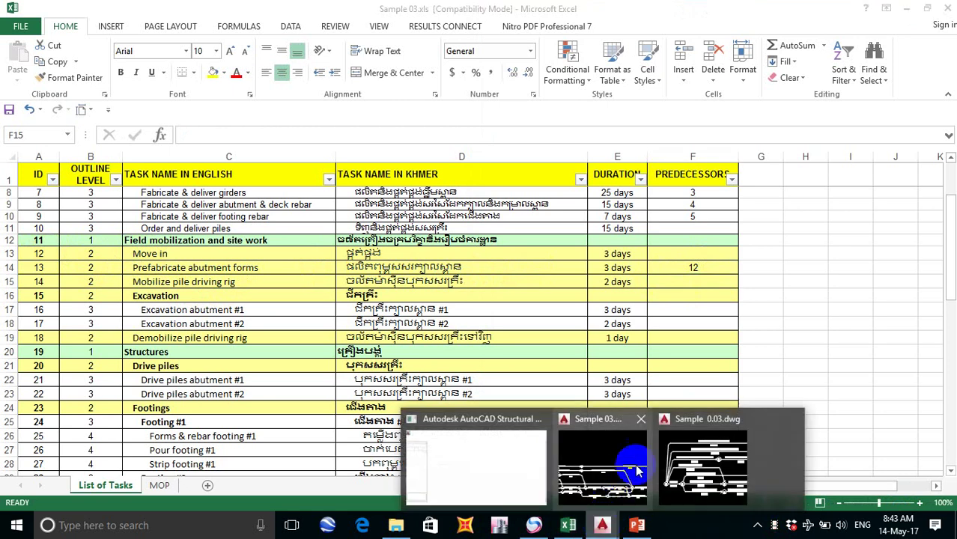
{"action": "left_click", "coordinate": [687, 460]}
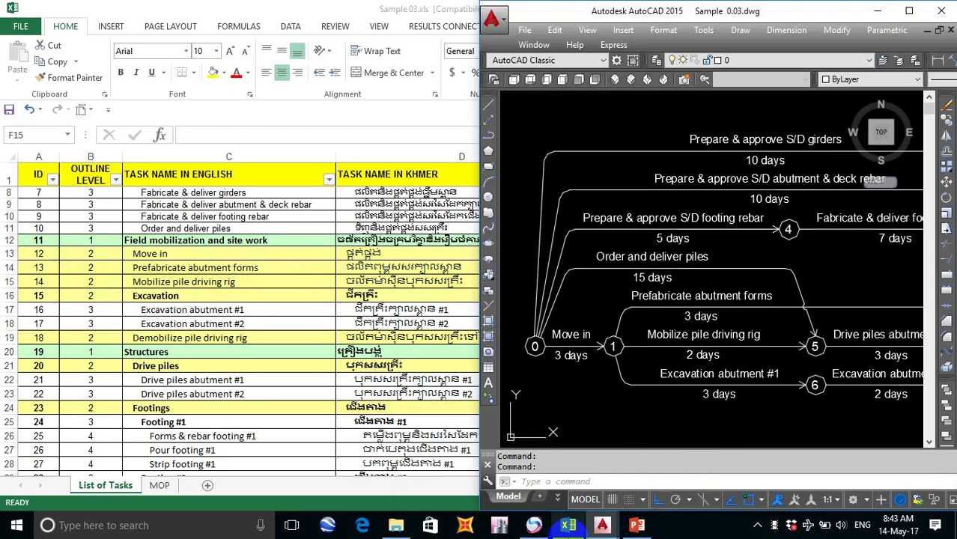
{"action": "left_click", "coordinate": [602, 525]}
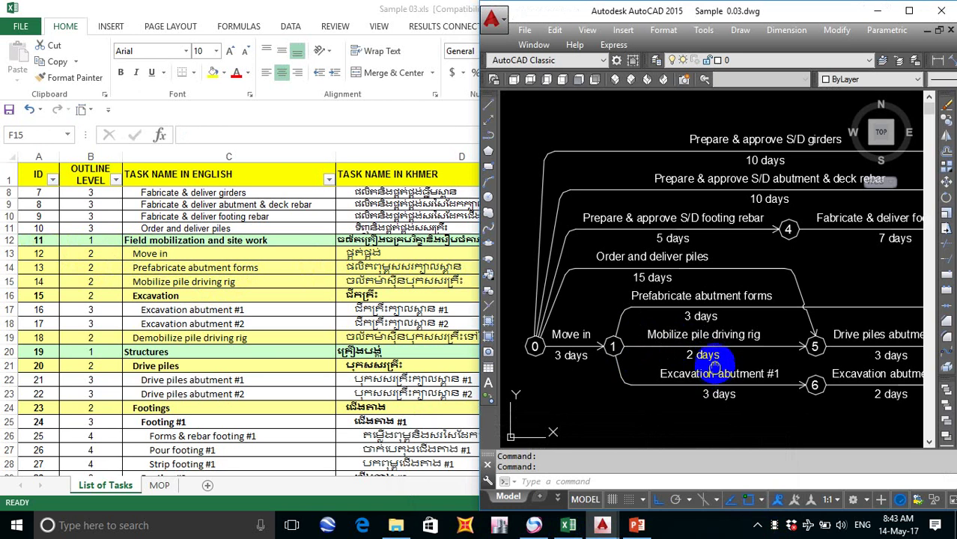
{"action": "middle_click_drag", "start_coordinate": [715, 371], "coordinate": [716, 356]}
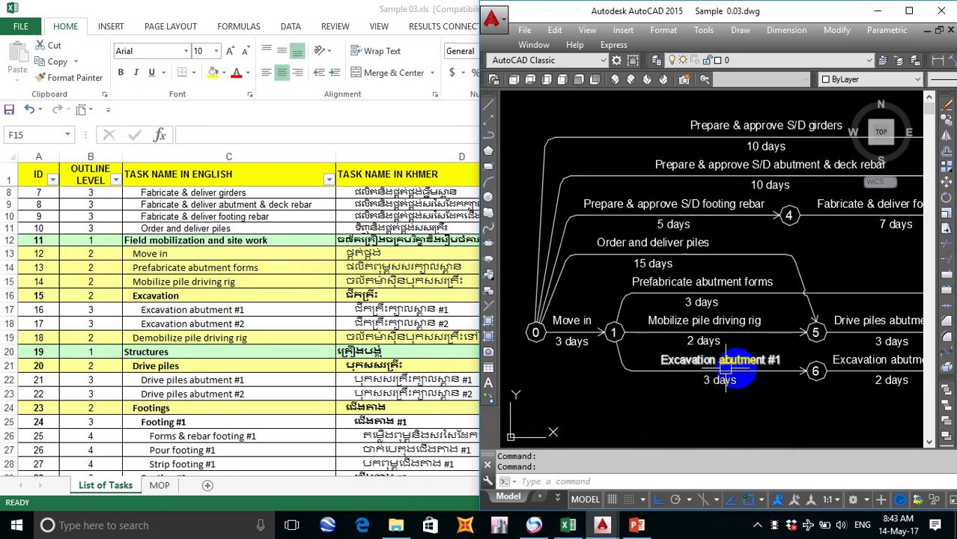
{"action": "left_click", "coordinate": [247, 298]}
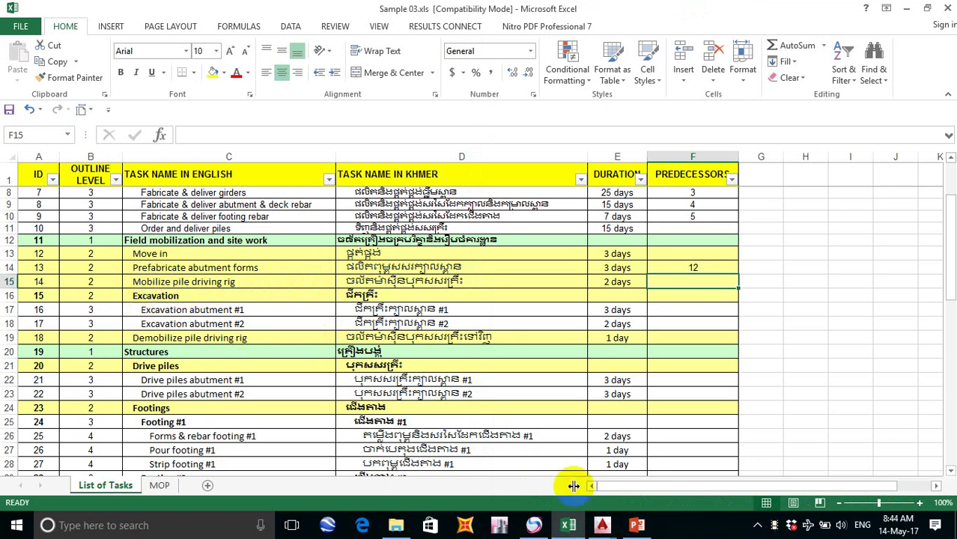
{"action": "mouse_move", "coordinate": [602, 525]}
{"action": "left_click", "coordinate": [699, 432]}
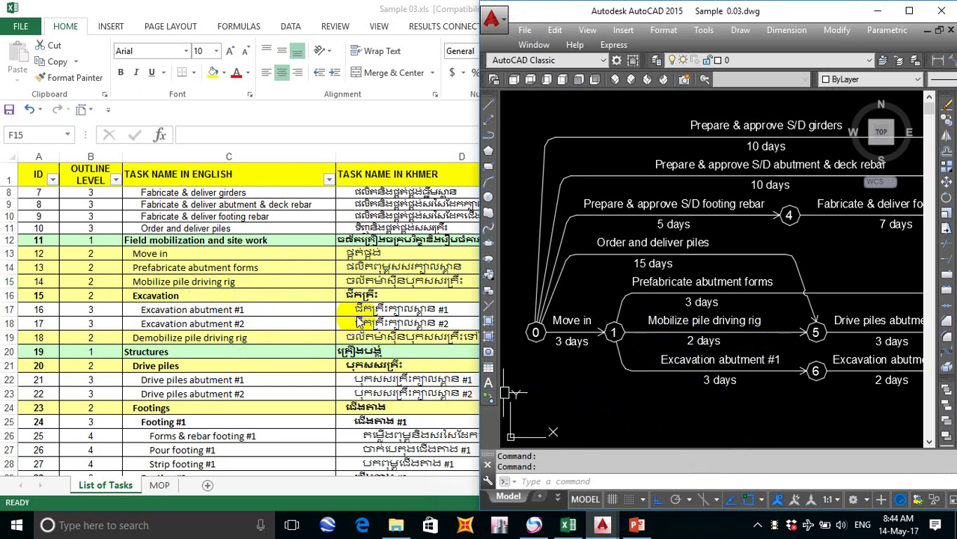
{"action": "key", "text": "alt+Tab"}
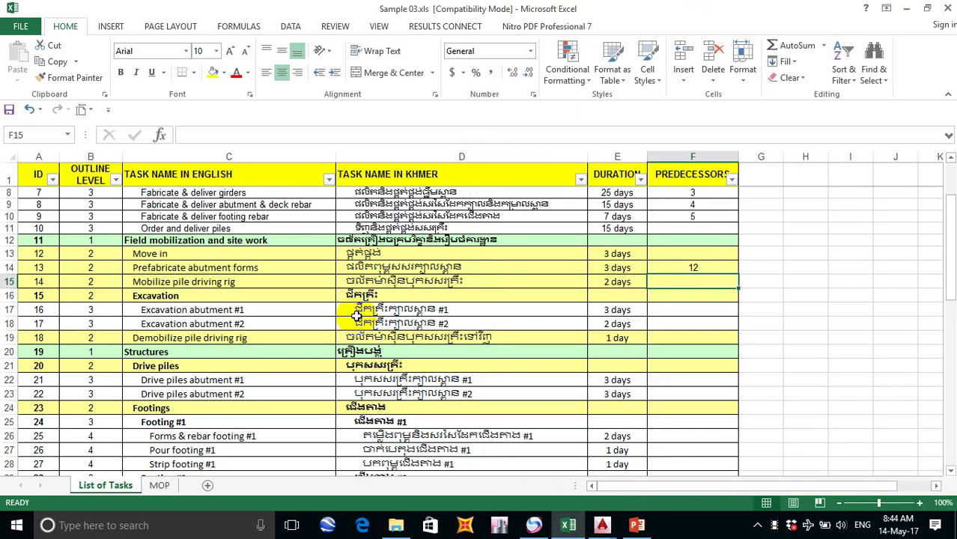
{"action": "type", "text": "12"}
{"action": "left_click", "coordinate": [695, 295]}
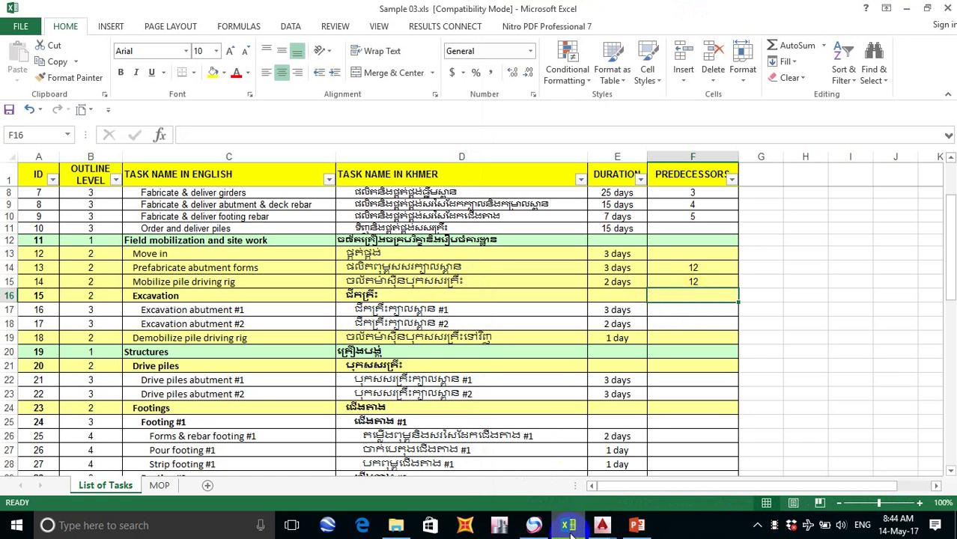
Step: Check Excavation abutment #1 in the AutoCAD network diagram, and enter 12 as its predecessor in the Excel task list
{"action": "left_click", "coordinate": [603, 526]}
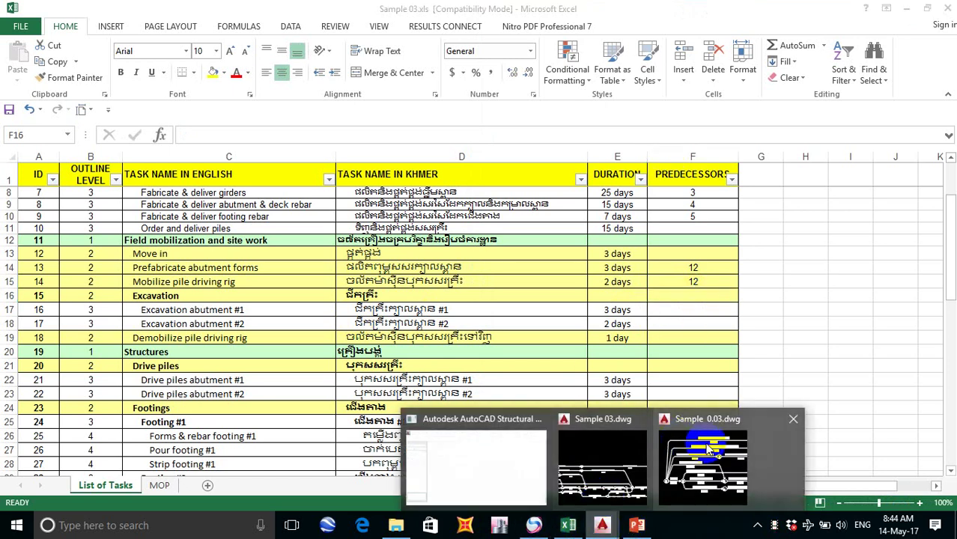
{"action": "left_click", "coordinate": [707, 444]}
{"action": "left_click", "coordinate": [693, 344]}
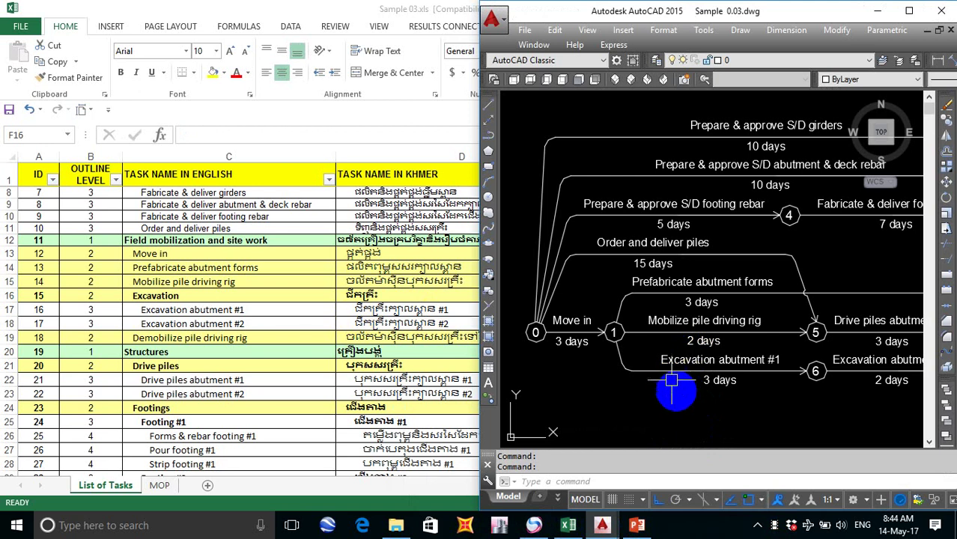
{"action": "middle_click_drag", "start_coordinate": [677, 394], "coordinate": [676, 379]}
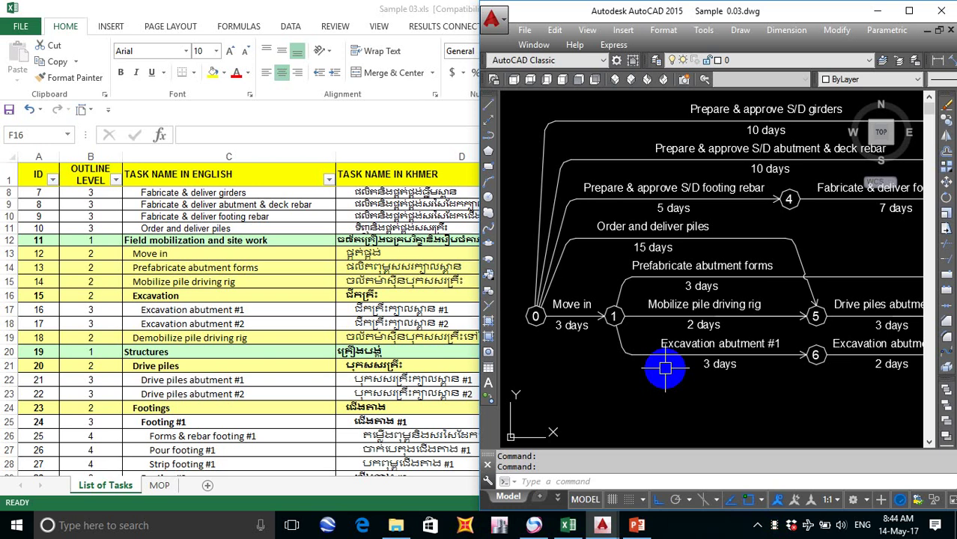
{"action": "left_click", "coordinate": [266, 297]}
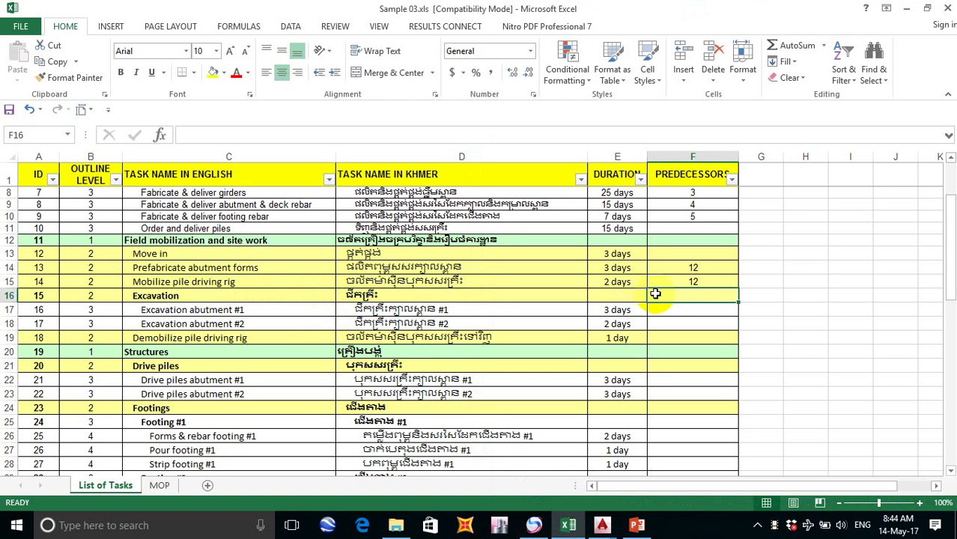
{"action": "left_click", "coordinate": [703, 313]}
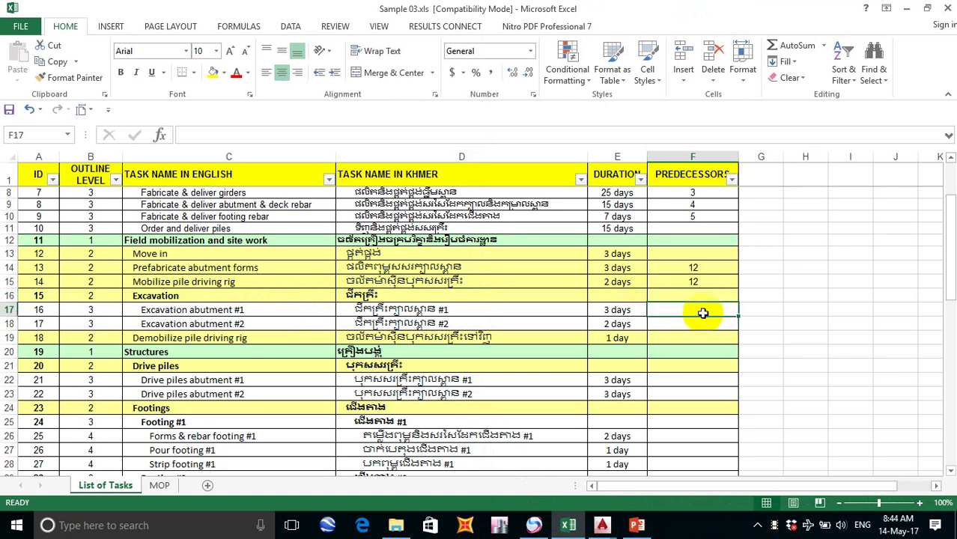
{"action": "type", "text": "12"}
{"action": "left_click", "coordinate": [695, 326]}
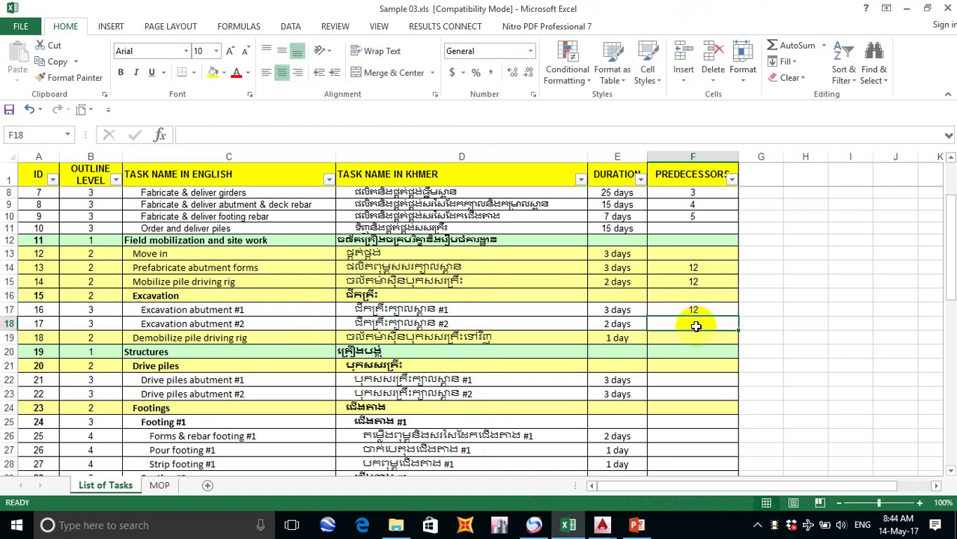
Step: Examine which activity precedes Excavation abutment #2 in AutoCAD's Sample 0.03.dwg network diagram, and return to the Excel task list
{"action": "left_click", "coordinate": [601, 525]}
{"action": "left_click", "coordinate": [719, 472]}
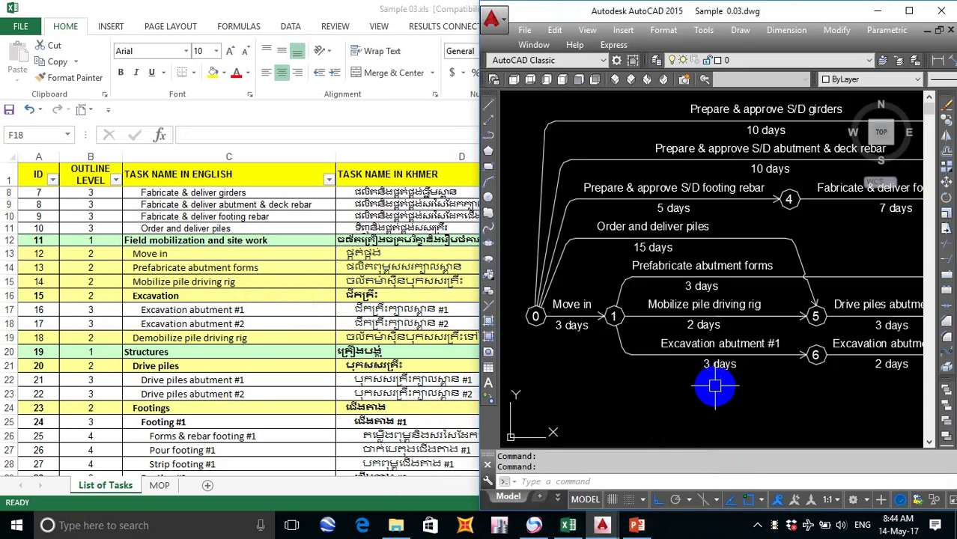
{"action": "middle_click_drag", "start_coordinate": [772, 384], "coordinate": [663, 398]}
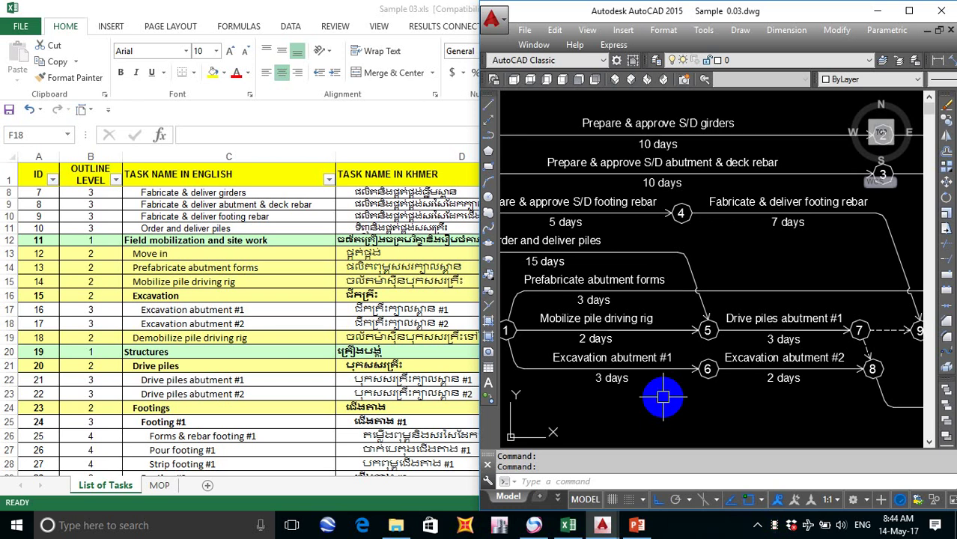
{"action": "middle_click_drag", "start_coordinate": [669, 391], "coordinate": [740, 378]}
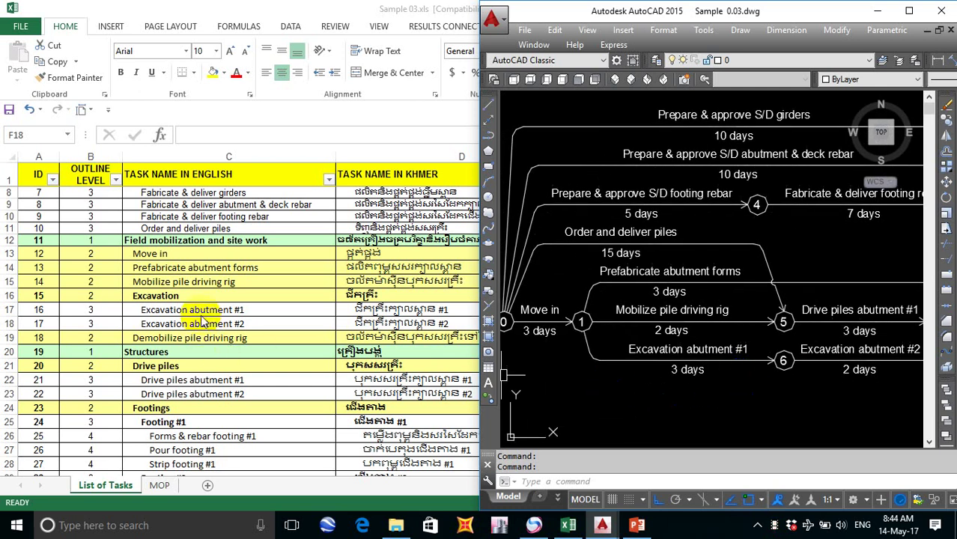
{"action": "key", "text": "alt+Tab"}
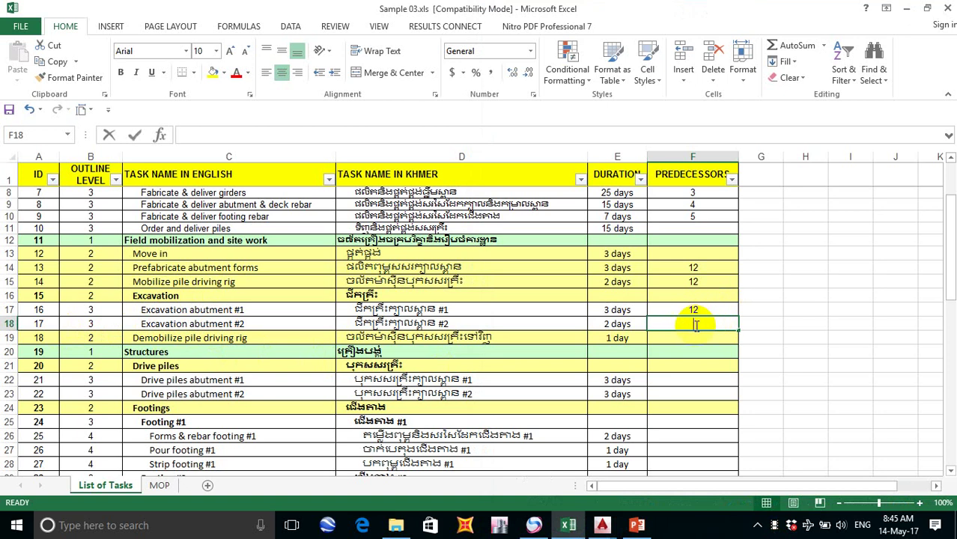
{"action": "type", "text": "17"}
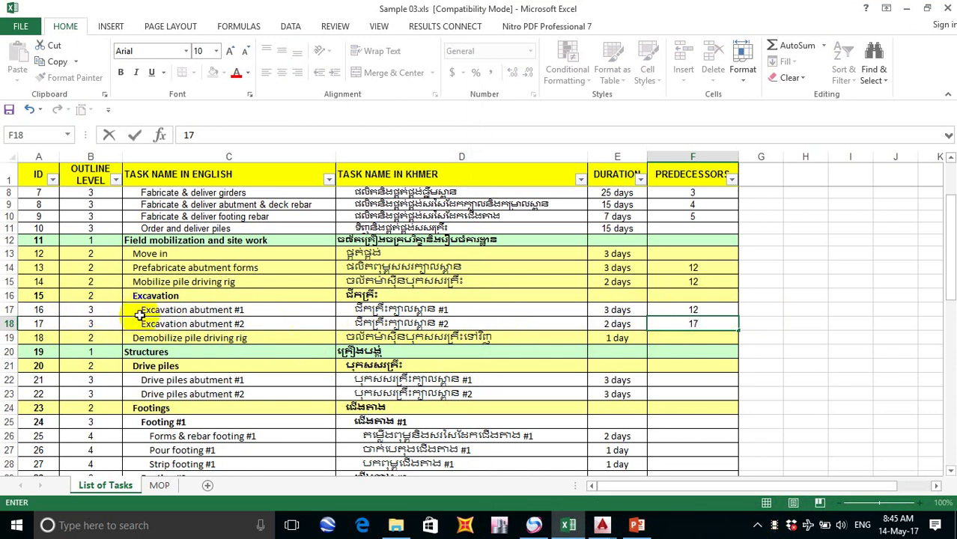
{"action": "left_click", "coordinate": [698, 322]}
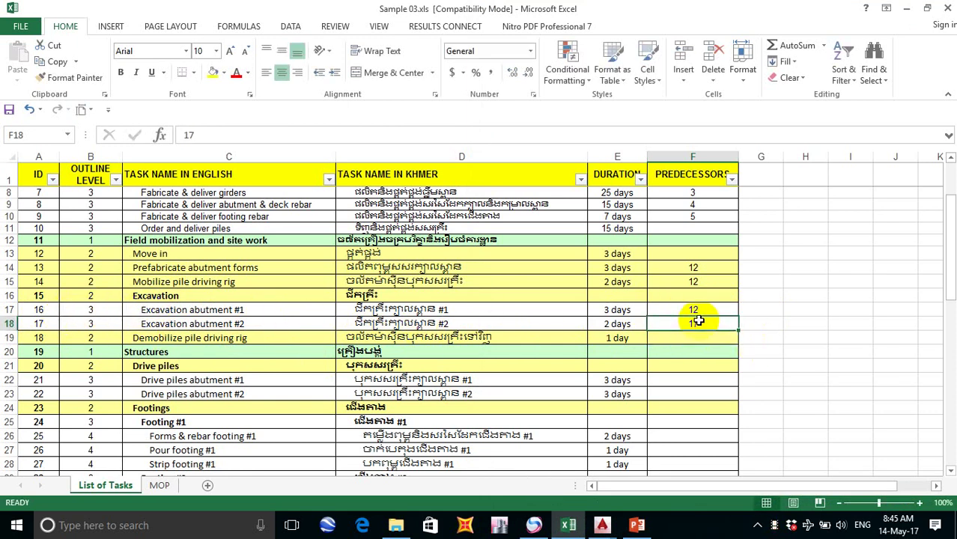
{"action": "type", "text": "14"}
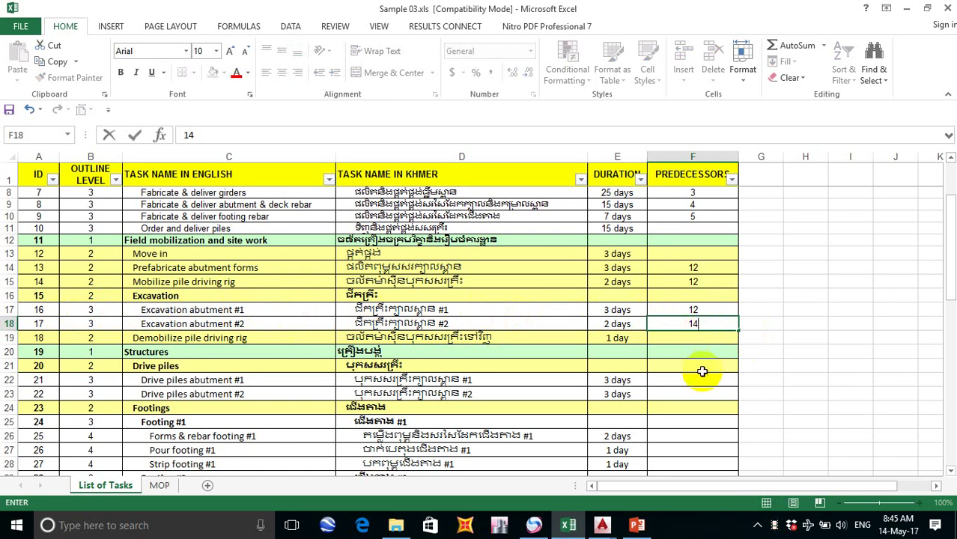
{"action": "left_click", "coordinate": [607, 526]}
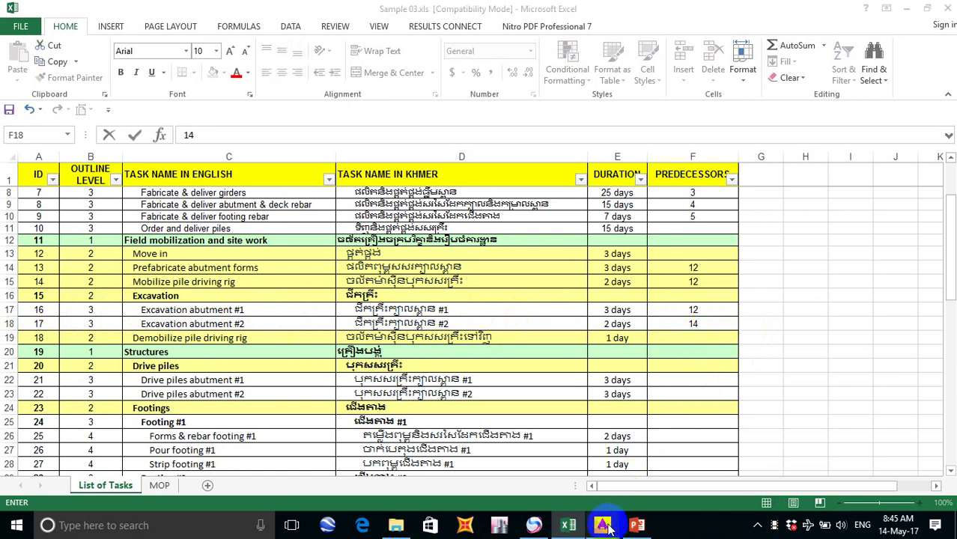
{"action": "left_click", "coordinate": [704, 321]}
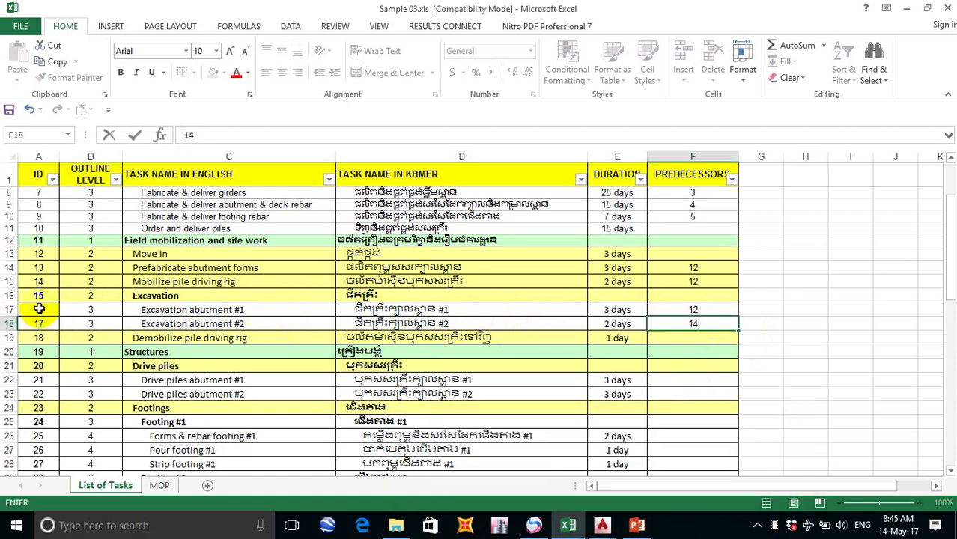
{"action": "left_click", "coordinate": [684, 343]}
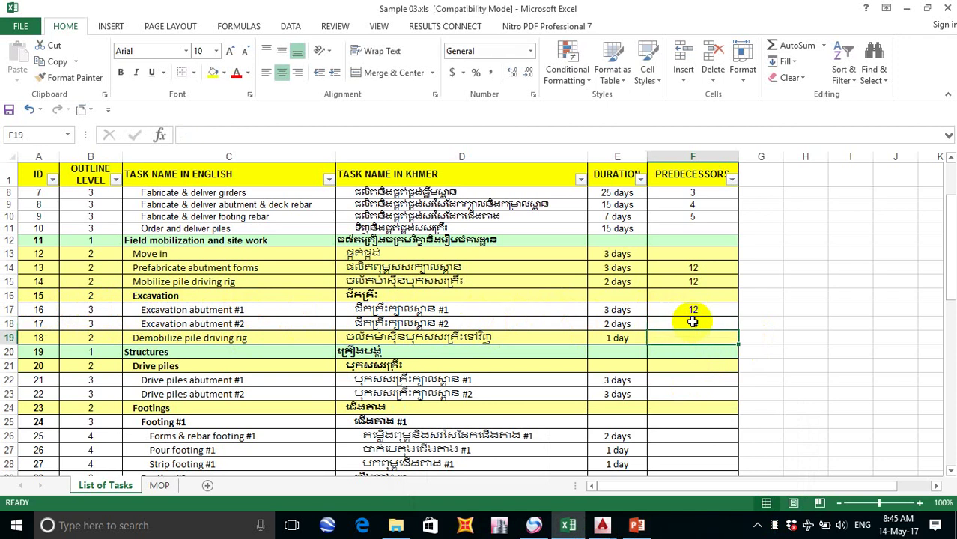
Step: Set the predecessor of Excavation abutment #2 to 16
{"action": "left_click", "coordinate": [693, 322]}
{"action": "type", "text": "16"}
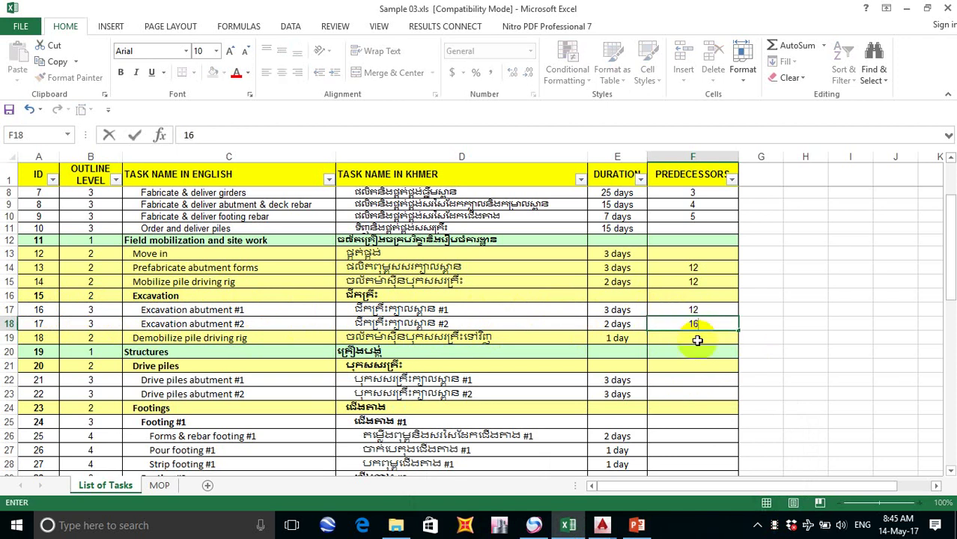
{"action": "left_click", "coordinate": [697, 341]}
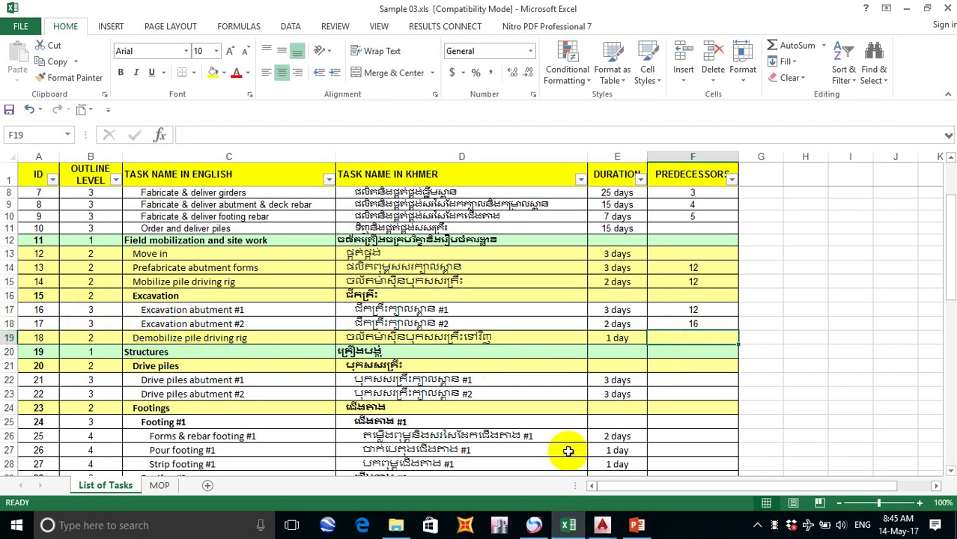
Step: Switch to Sample 0.03.dwg in AutoCAD and examine the activity paths from Move in through Drive piles abutment #2
{"action": "mouse_move", "coordinate": [602, 525]}
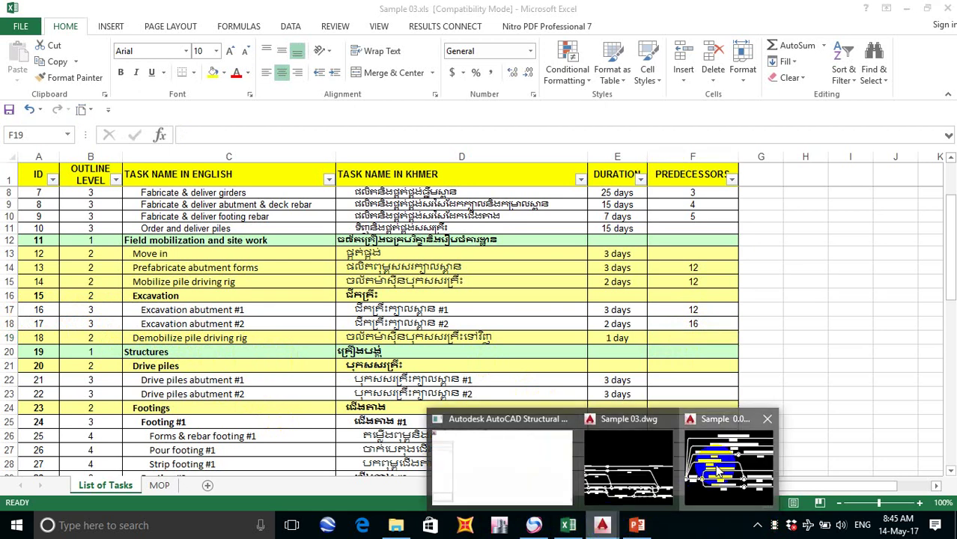
{"action": "left_click", "coordinate": [718, 471]}
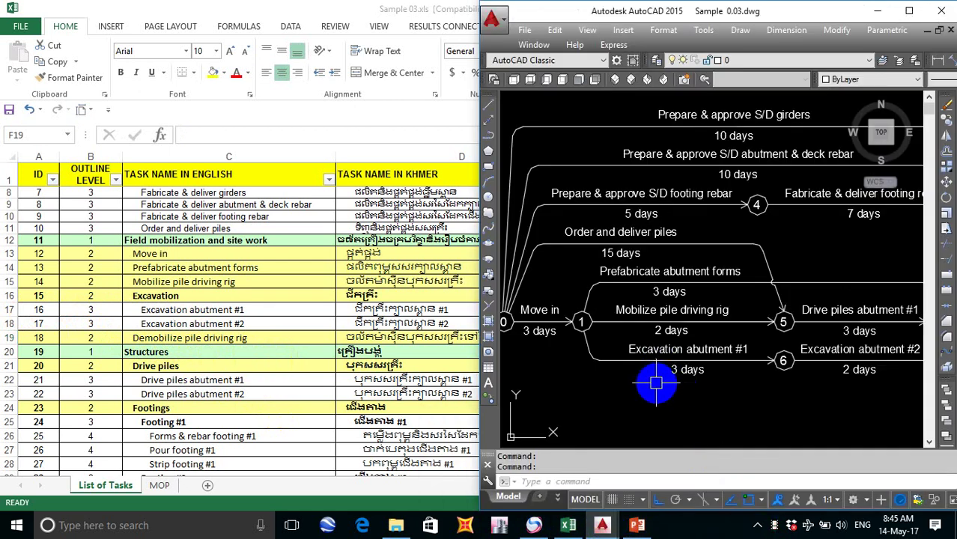
{"action": "scroll", "coordinate": [656, 383], "scroll_direction": "down", "scroll_amount": 2}
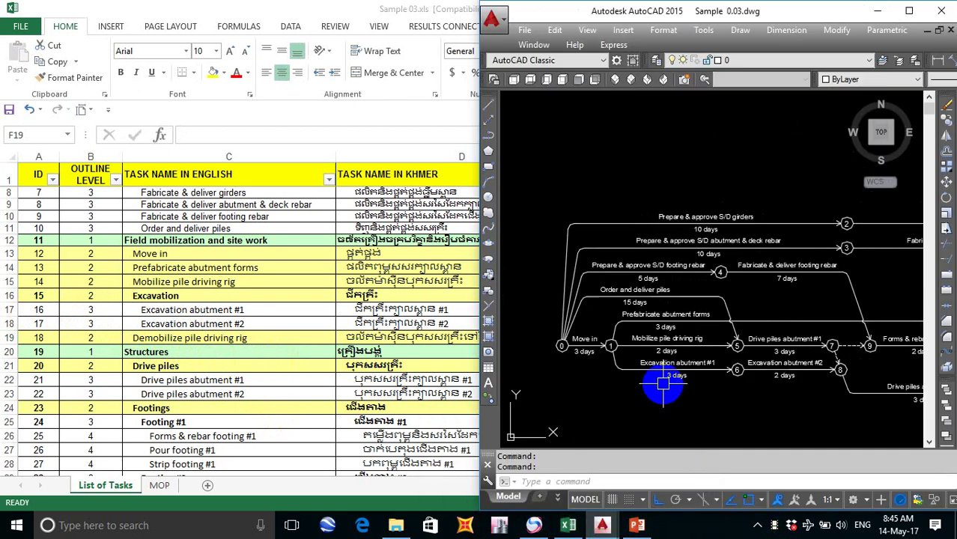
{"action": "middle_click_drag", "start_coordinate": [718, 320], "coordinate": [719, 328]}
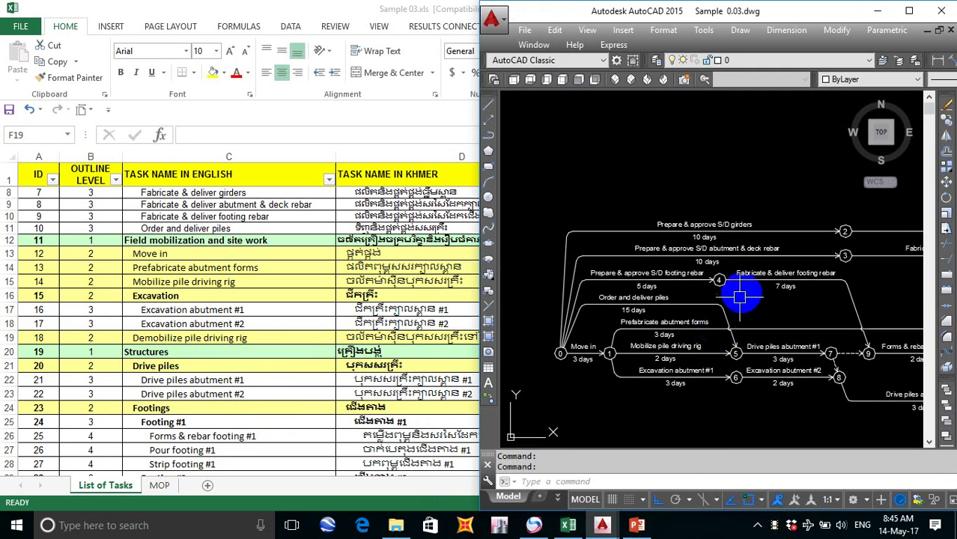
{"action": "scroll", "coordinate": [734, 288], "scroll_direction": "up", "scroll_amount": 4}
{"action": "scroll", "coordinate": [744, 302], "scroll_direction": "down", "scroll_amount": 4}
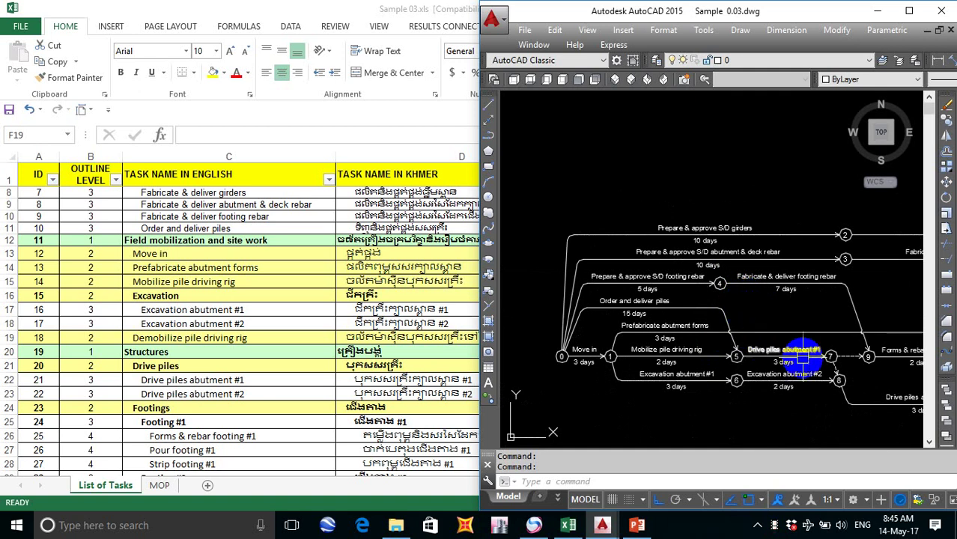
{"action": "scroll", "coordinate": [689, 337], "scroll_direction": "up", "scroll_amount": 3}
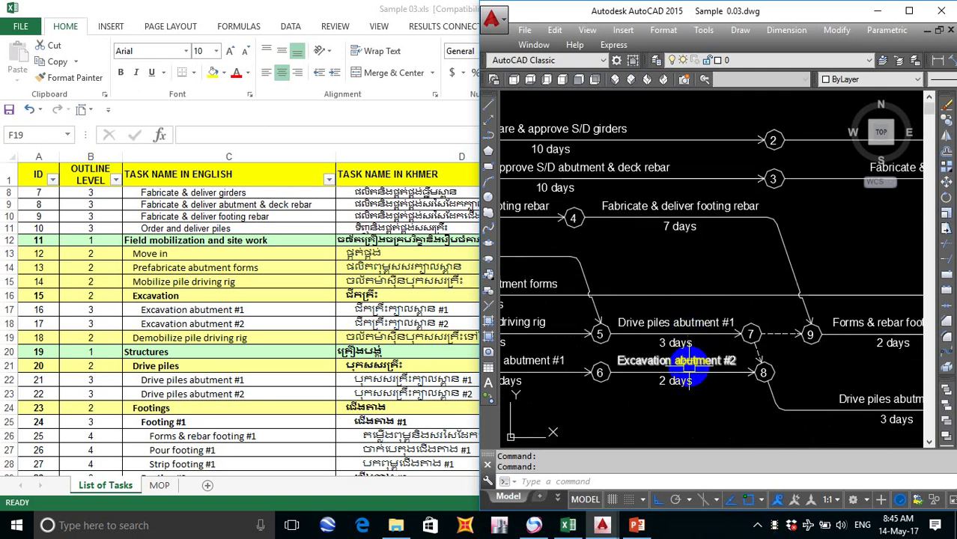
{"action": "scroll", "coordinate": [685, 356], "scroll_direction": "down", "scroll_amount": 2}
{"action": "scroll", "coordinate": [685, 357], "scroll_direction": "down", "scroll_amount": 1}
{"action": "scroll", "coordinate": [874, 391], "scroll_direction": "up", "scroll_amount": 3}
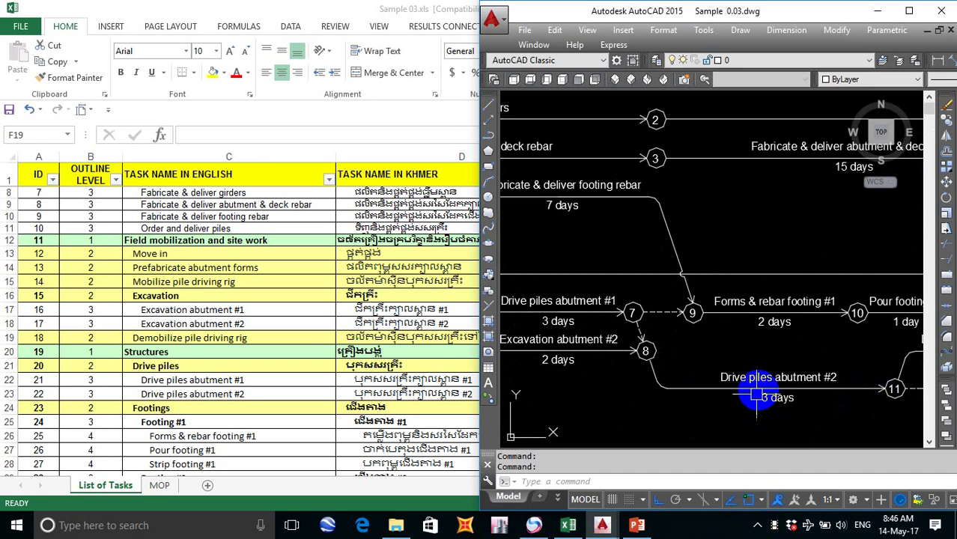
{"action": "scroll", "coordinate": [760, 373], "scroll_direction": "down", "scroll_amount": 2}
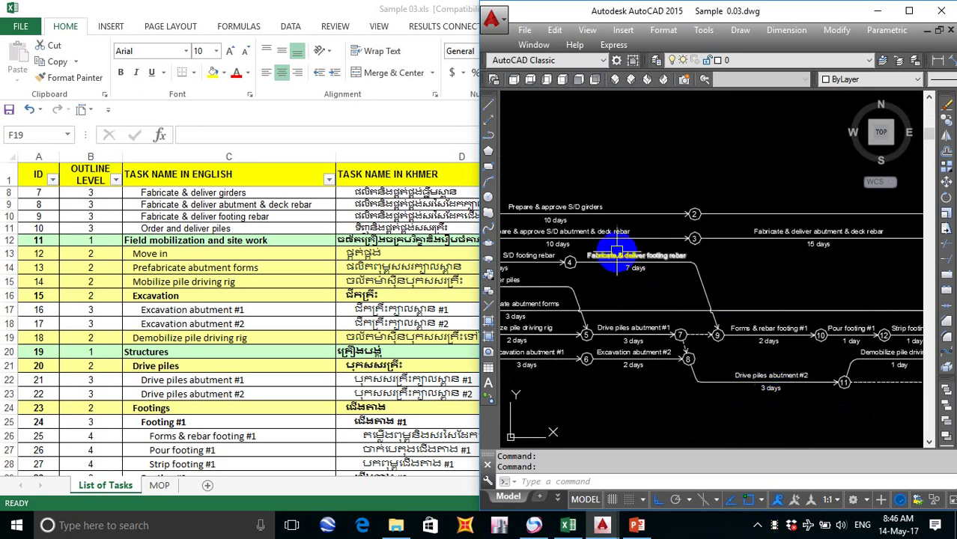
Step: Examine Fabricate & deliver footing rebar and the dashed dummy link between nodes 7 and 9 in the network diagram
{"action": "scroll", "coordinate": [614, 251], "scroll_direction": "up", "scroll_amount": 2}
{"action": "middle_click_drag", "start_coordinate": [607, 257], "coordinate": [704, 283]}
{"action": "scroll", "coordinate": [717, 283], "scroll_direction": "down", "scroll_amount": 3}
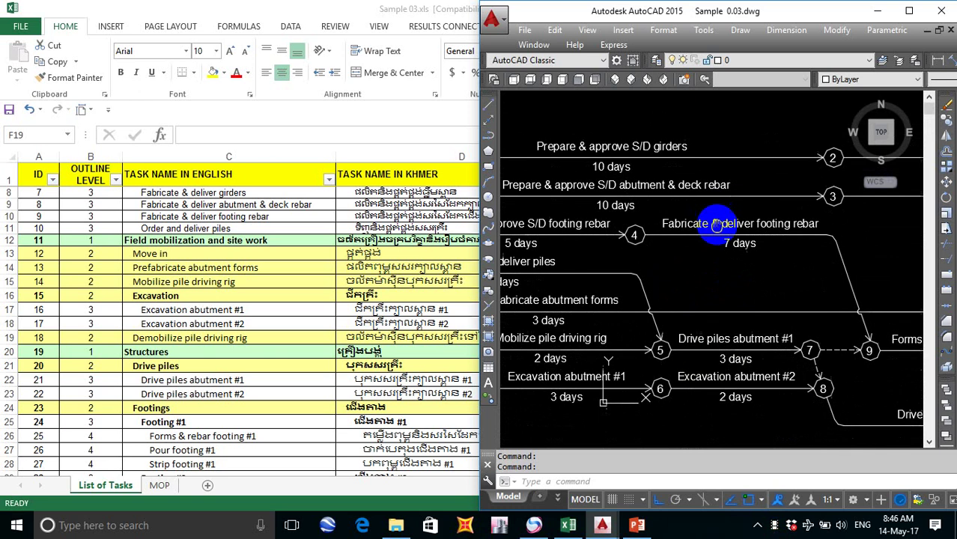
{"action": "scroll", "coordinate": [721, 247], "scroll_direction": "down", "scroll_amount": 2}
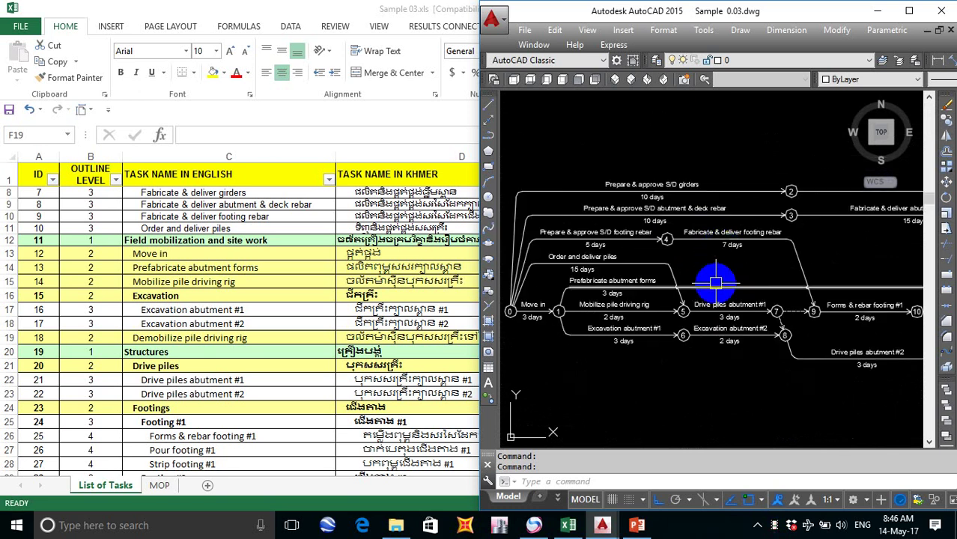
{"action": "middle_click_drag", "start_coordinate": [712, 278], "coordinate": [658, 283]}
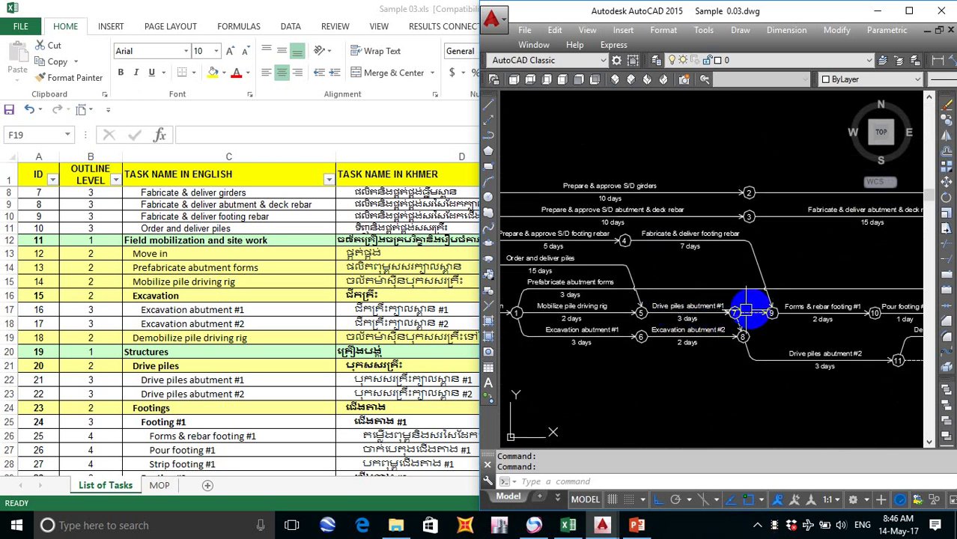
{"action": "mouse_move", "coordinate": [751, 308]}
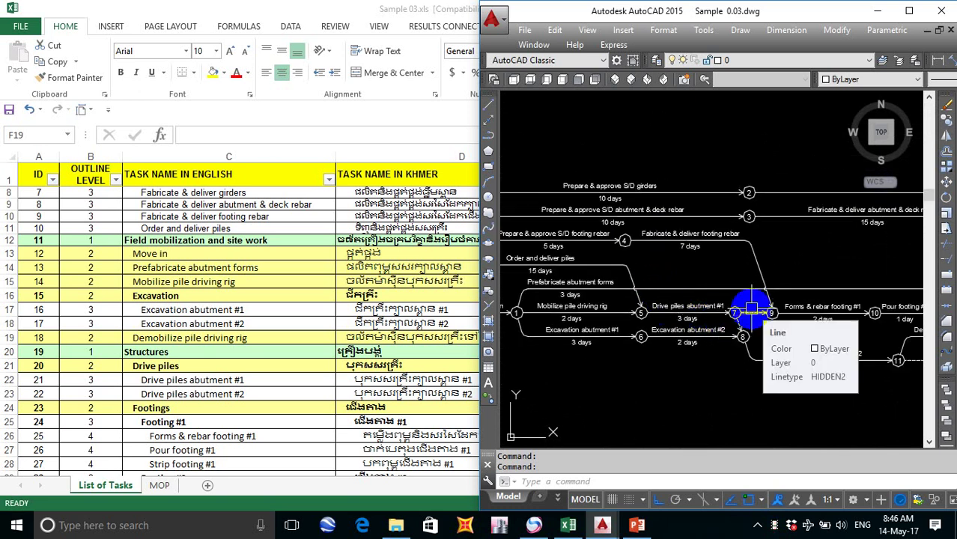
{"action": "middle_click_drag", "start_coordinate": [751, 311], "coordinate": [747, 310]}
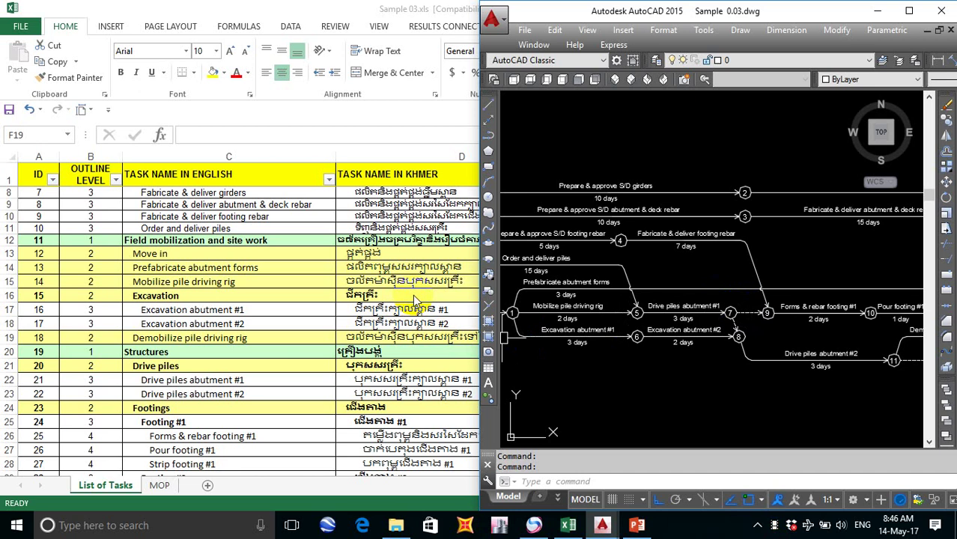
Step: Search along the network diagram for Demobilize pile driving rig and examine which activity leads into it
{"action": "middle_click_drag", "start_coordinate": [638, 334], "coordinate": [650, 346]}
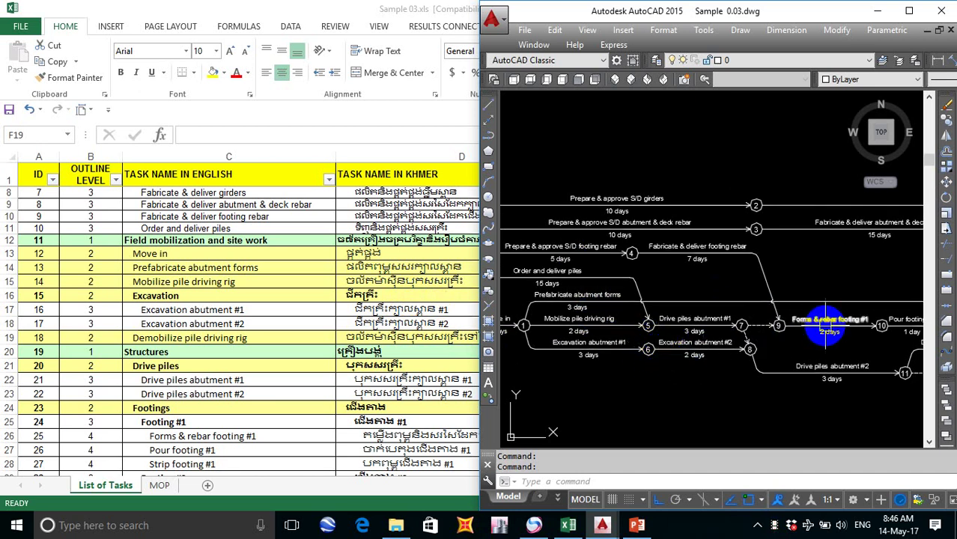
{"action": "middle_click_drag", "start_coordinate": [825, 323], "coordinate": [609, 317]}
{"action": "middle_click_drag", "start_coordinate": [790, 331], "coordinate": [606, 333]}
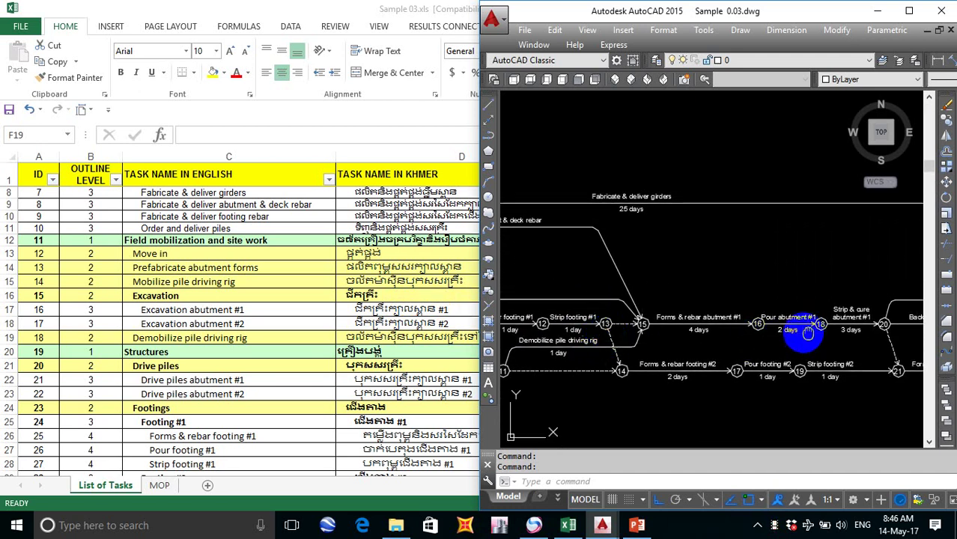
{"action": "middle_click_drag", "start_coordinate": [809, 334], "coordinate": [611, 334]}
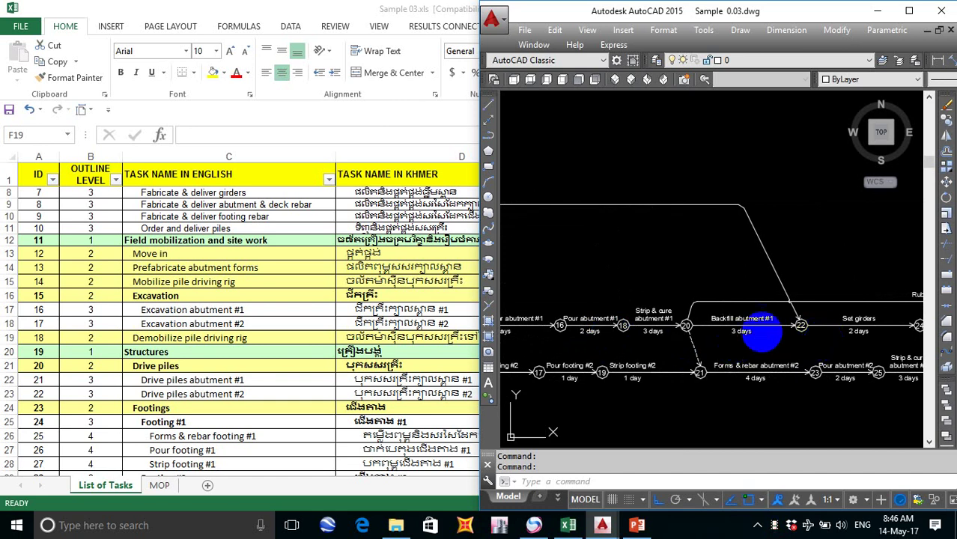
{"action": "middle_click_drag", "start_coordinate": [762, 334], "coordinate": [585, 332]}
{"action": "scroll", "coordinate": [726, 368], "scroll_direction": "up", "scroll_amount": 4}
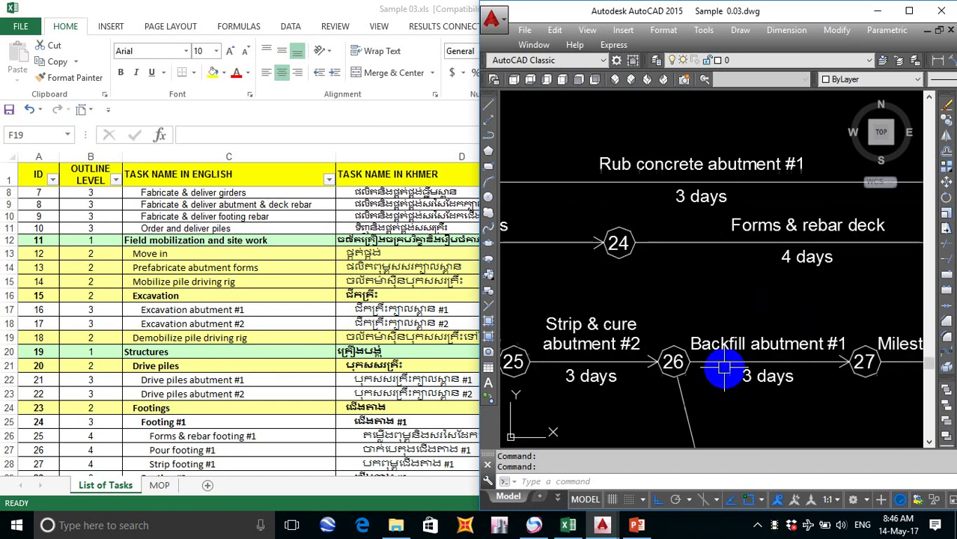
{"action": "scroll", "coordinate": [726, 374], "scroll_direction": "down", "scroll_amount": 4}
{"action": "middle_click_drag", "start_coordinate": [856, 378], "coordinate": [650, 339]}
{"action": "scroll", "coordinate": [576, 330], "scroll_direction": "up", "scroll_amount": 4}
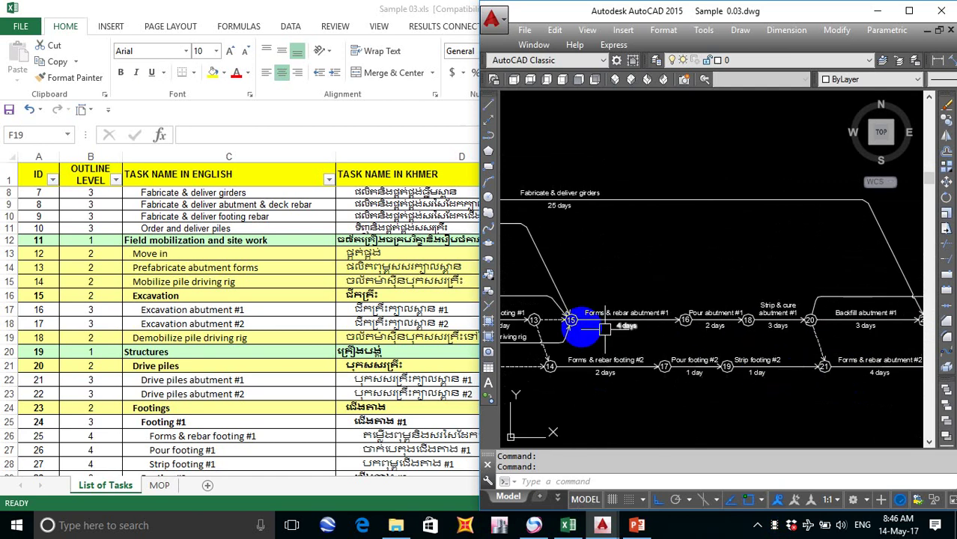
{"action": "middle_click_drag", "start_coordinate": [577, 322], "coordinate": [869, 319]}
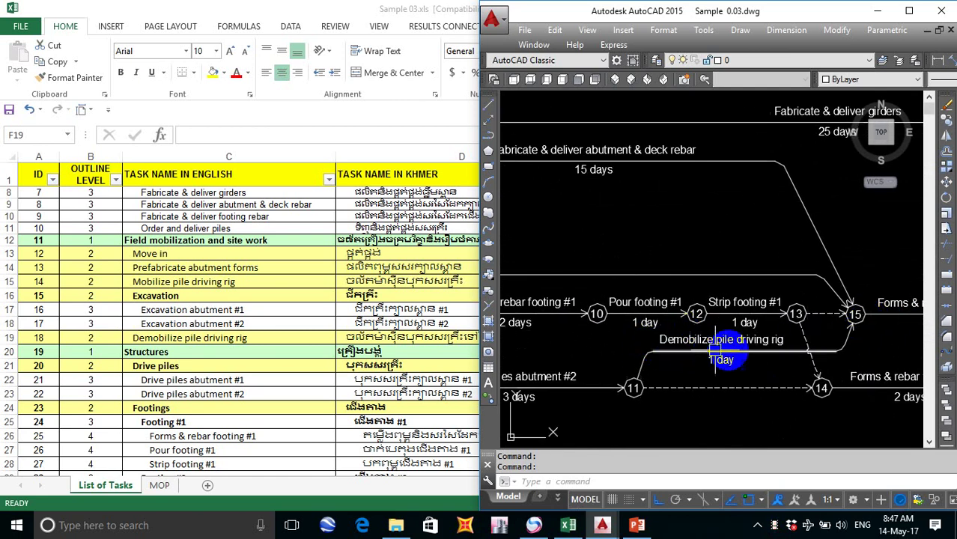
{"action": "scroll", "coordinate": [808, 343], "scroll_direction": "down", "scroll_amount": 2}
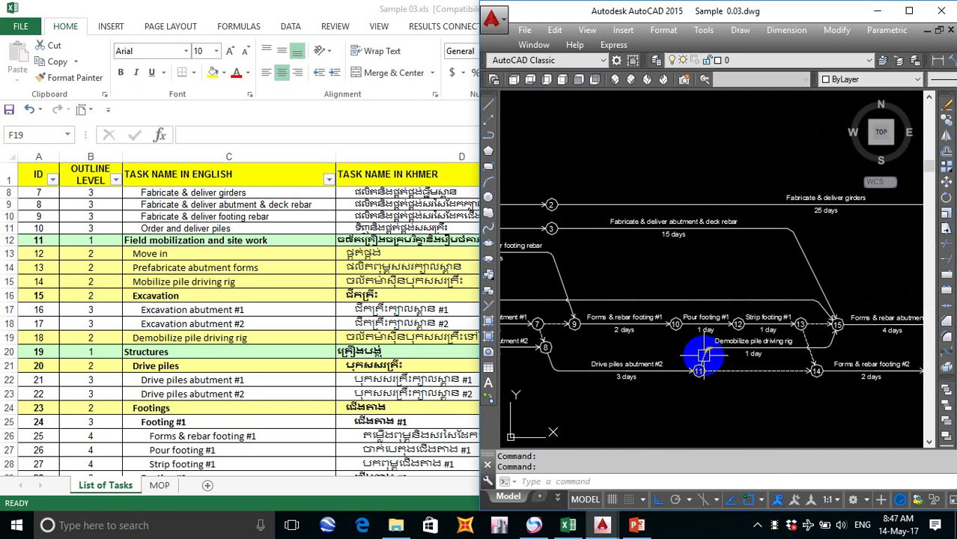
{"action": "scroll", "coordinate": [591, 372], "scroll_direction": "up", "scroll_amount": 2}
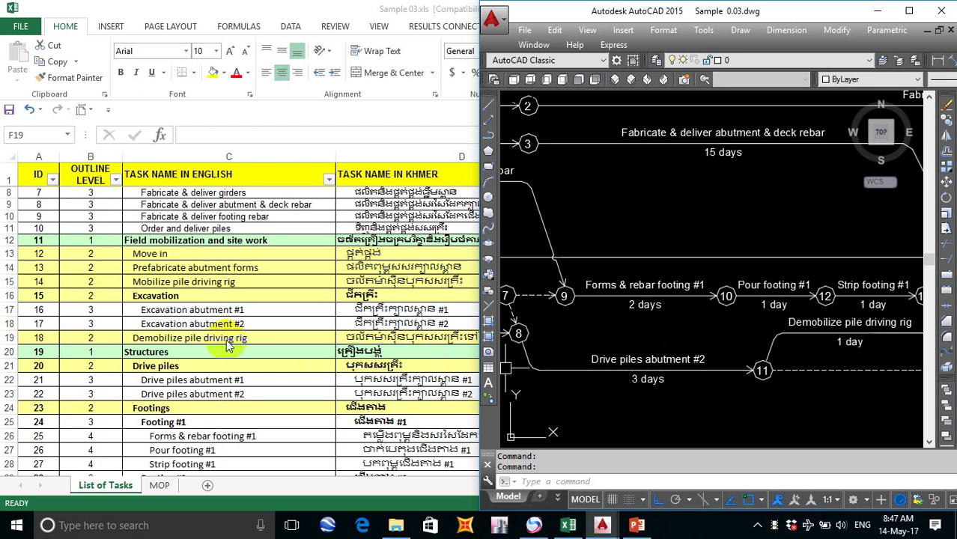
Step: Return to the Excel task list and set the predecessor of Demobilize pile driving rig to 22
{"action": "key", "text": "alt+Tab"}
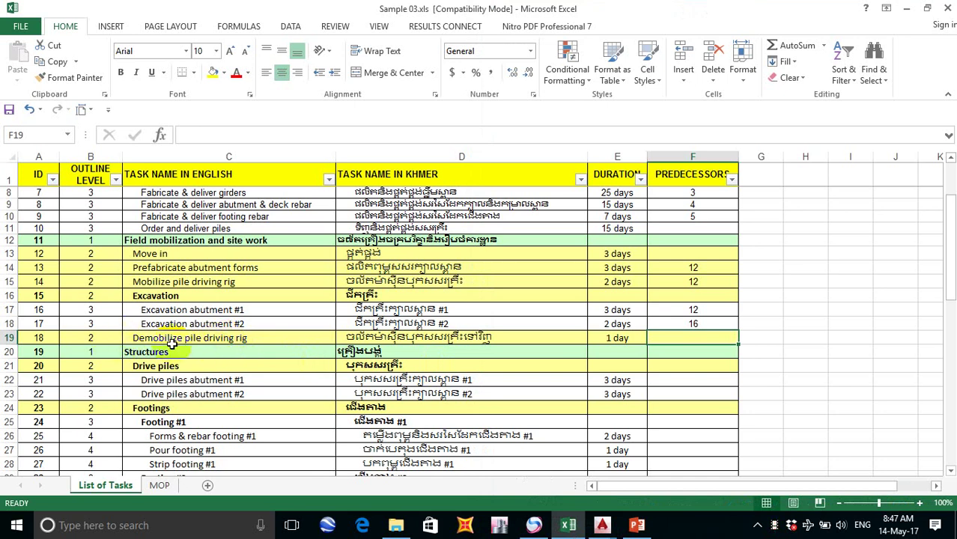
{"action": "left_click", "coordinate": [184, 289]}
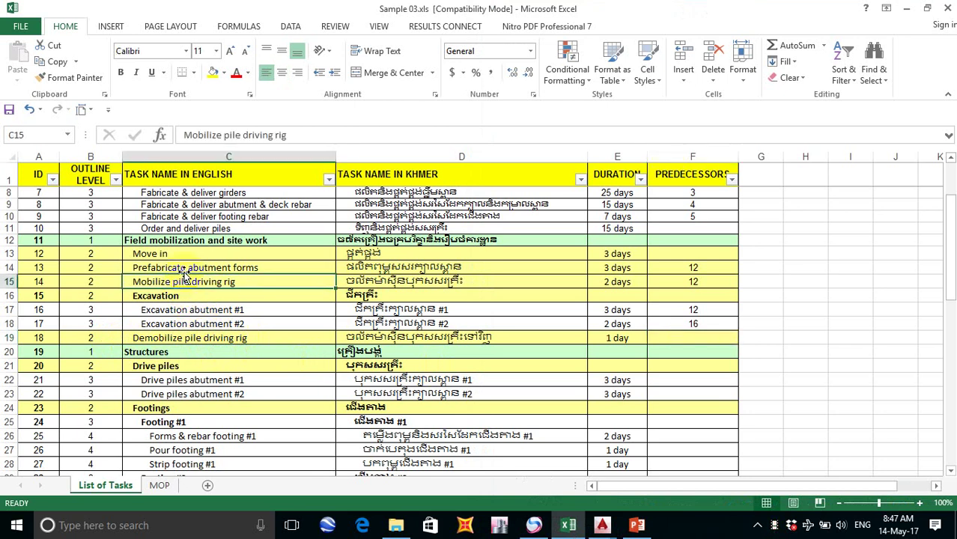
{"action": "left_click", "coordinate": [178, 267]}
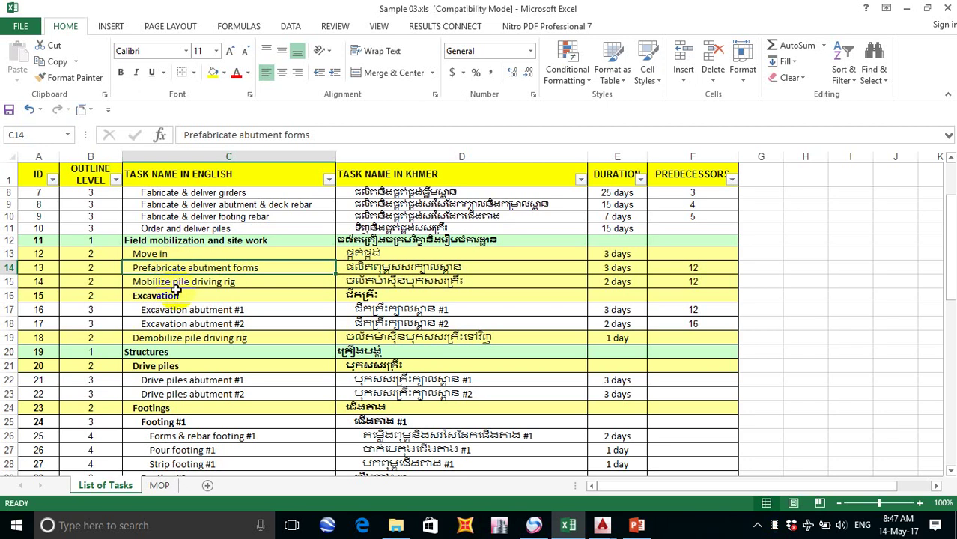
{"action": "left_click", "coordinate": [218, 398]}
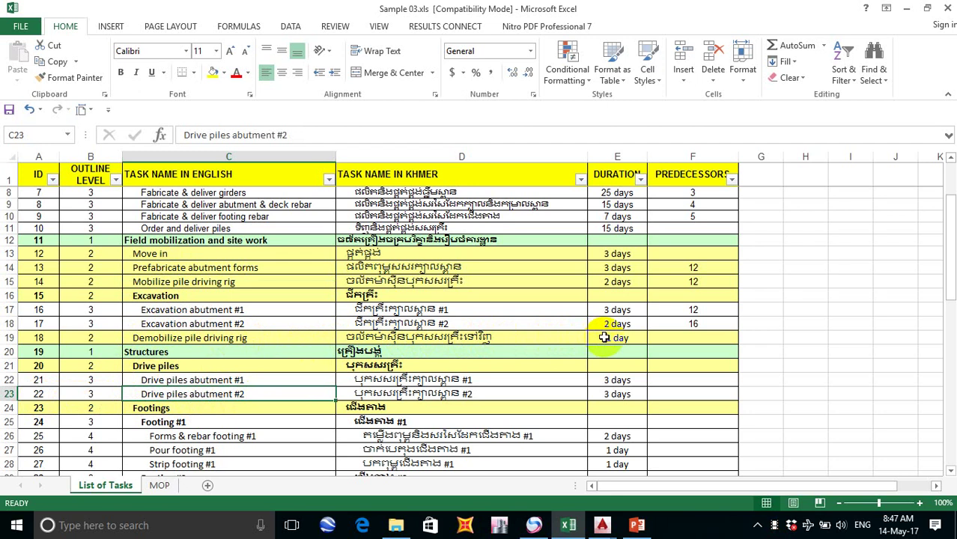
{"action": "left_click", "coordinate": [695, 338]}
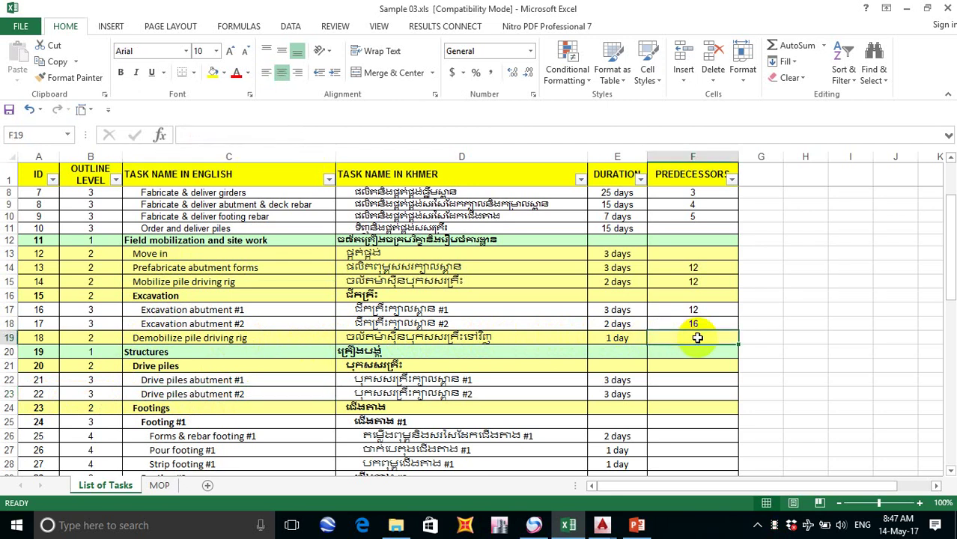
{"action": "type", "text": "22"}
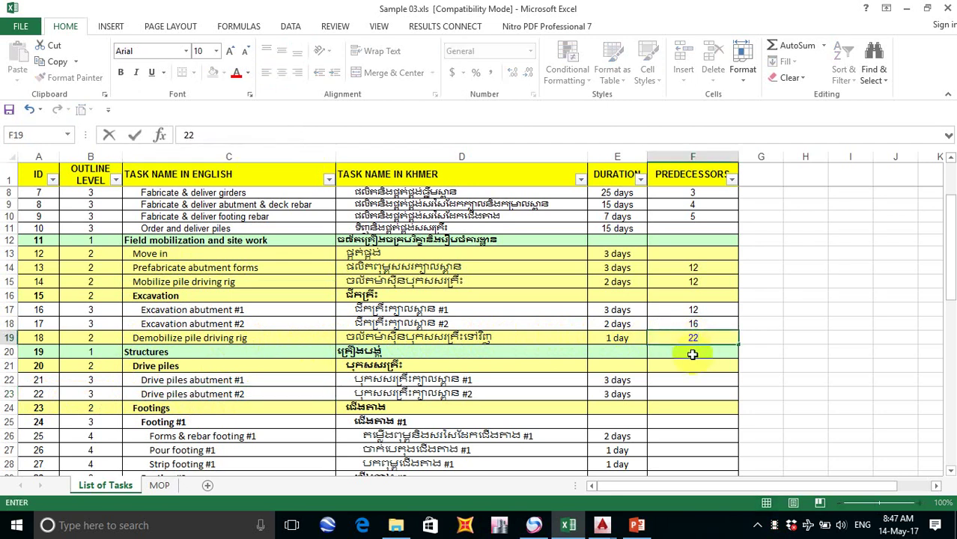
{"action": "left_click", "coordinate": [143, 364]}
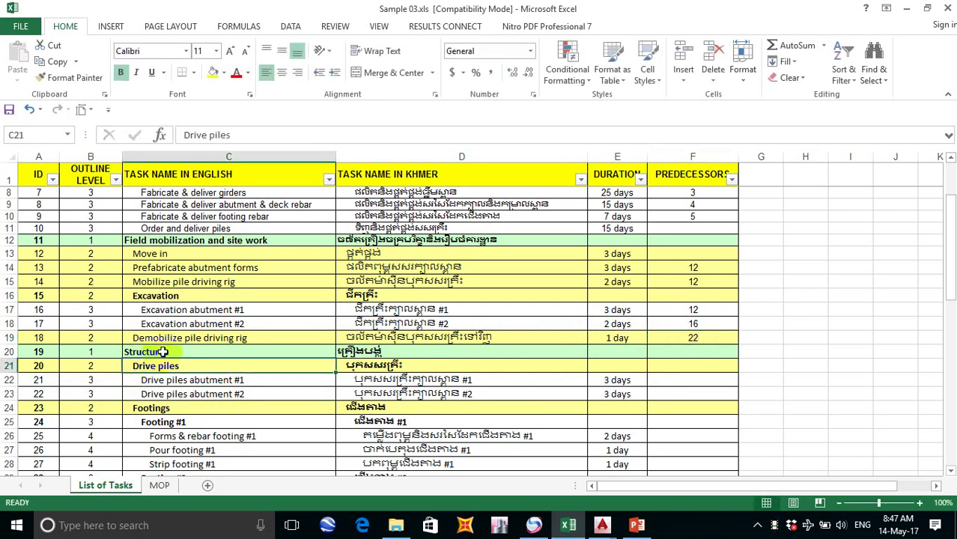
Step: Switch to Sample 0.03.dwg in AutoCAD and locate Drive piles abutment #1 in the network diagram
{"action": "left_click", "coordinate": [163, 352]}
{"action": "left_click", "coordinate": [167, 367]}
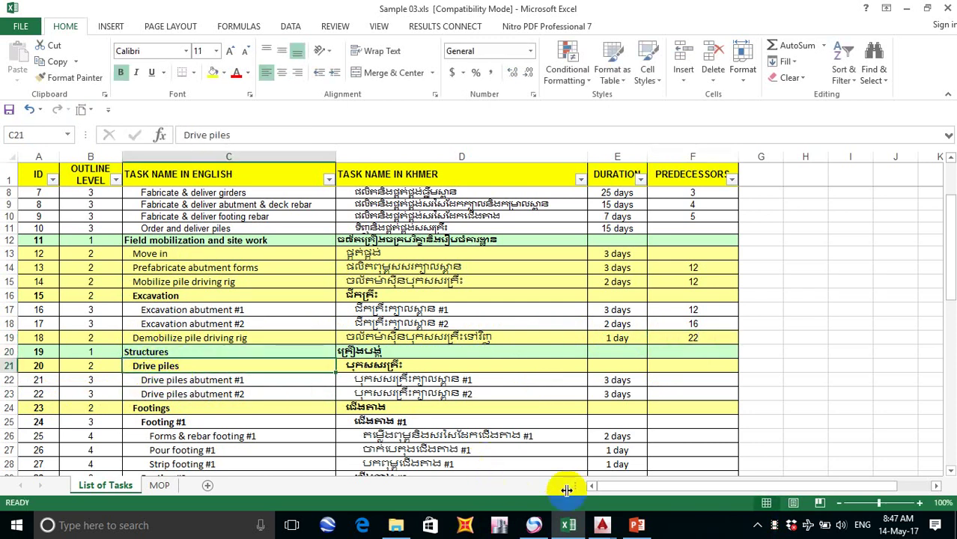
{"action": "mouse_move", "coordinate": [609, 525]}
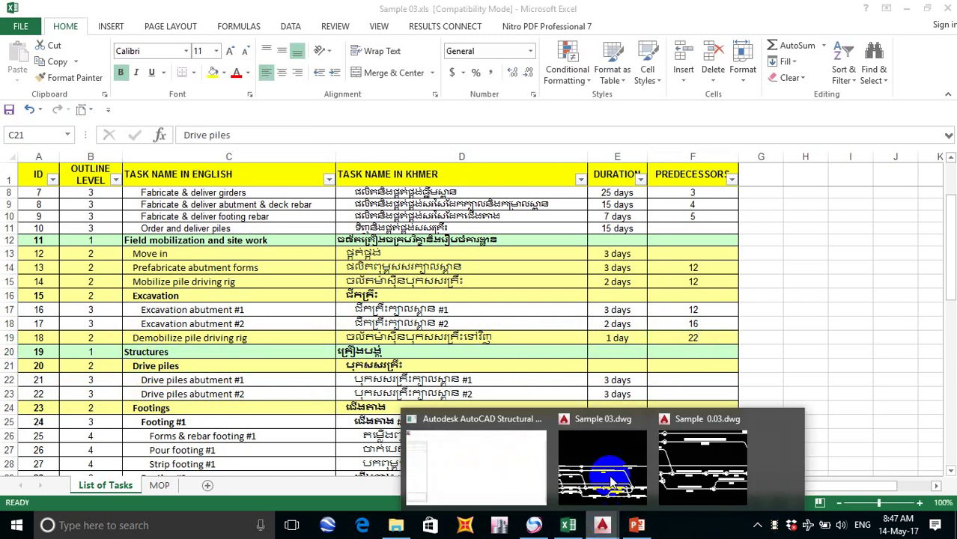
{"action": "left_click", "coordinate": [705, 449]}
{"action": "scroll", "coordinate": [620, 350], "scroll_direction": "down", "scroll_amount": 1}
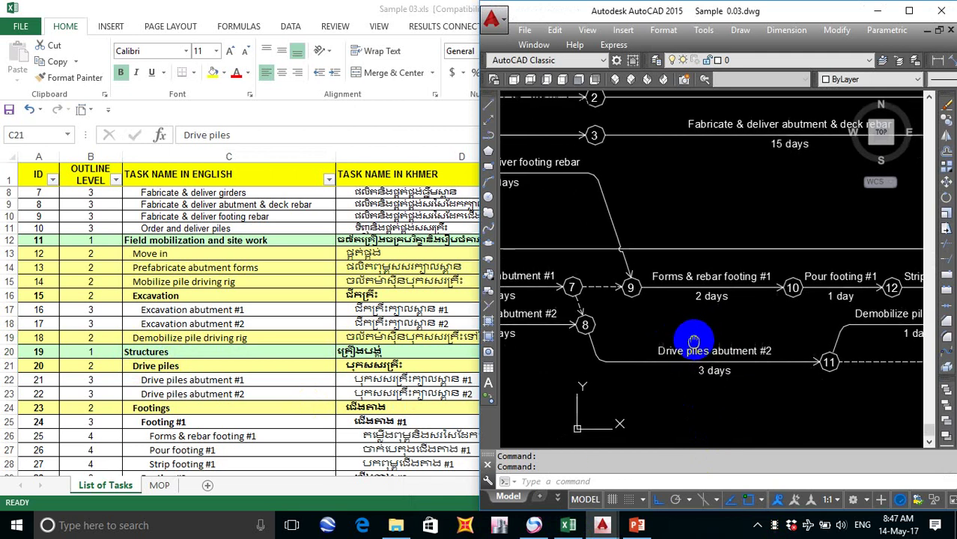
{"action": "scroll", "coordinate": [694, 339], "scroll_direction": "down", "scroll_amount": 1}
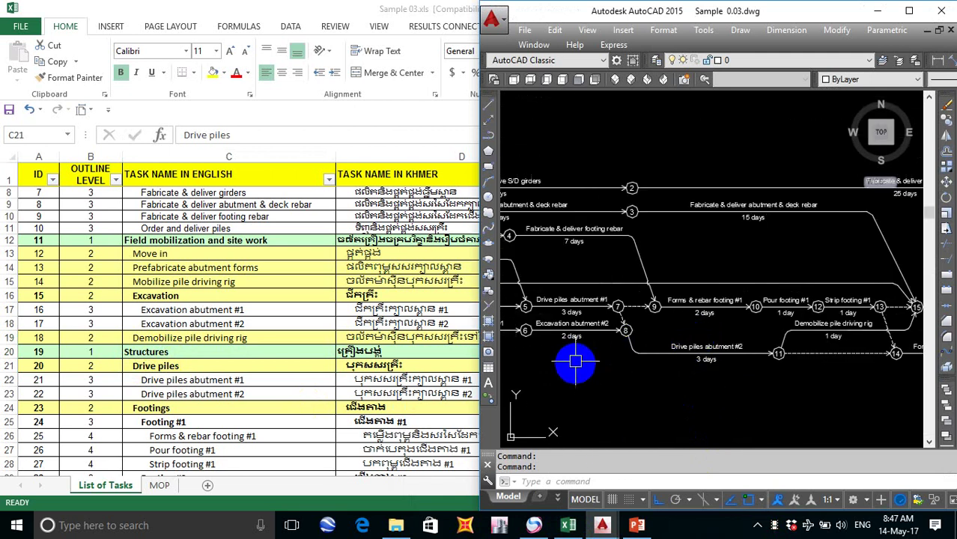
{"action": "mouse_move", "coordinate": [577, 363]}
{"action": "middle_mouse_down"}
{"action": "mouse_move", "coordinate": [590, 377]}
{"action": "mouse_move", "coordinate": [652, 381]}
{"action": "middle_mouse_up"}
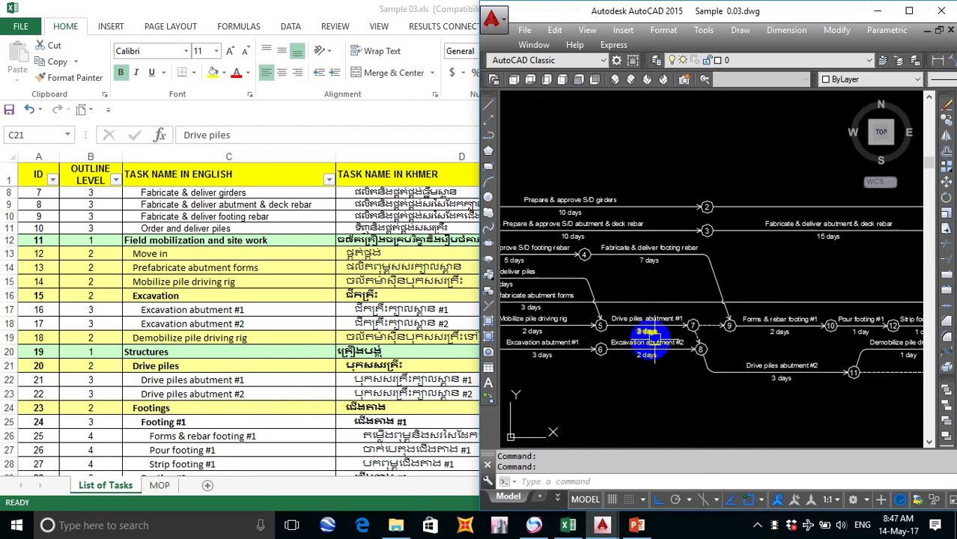
{"action": "middle_click_drag", "start_coordinate": [649, 339], "coordinate": [663, 330]}
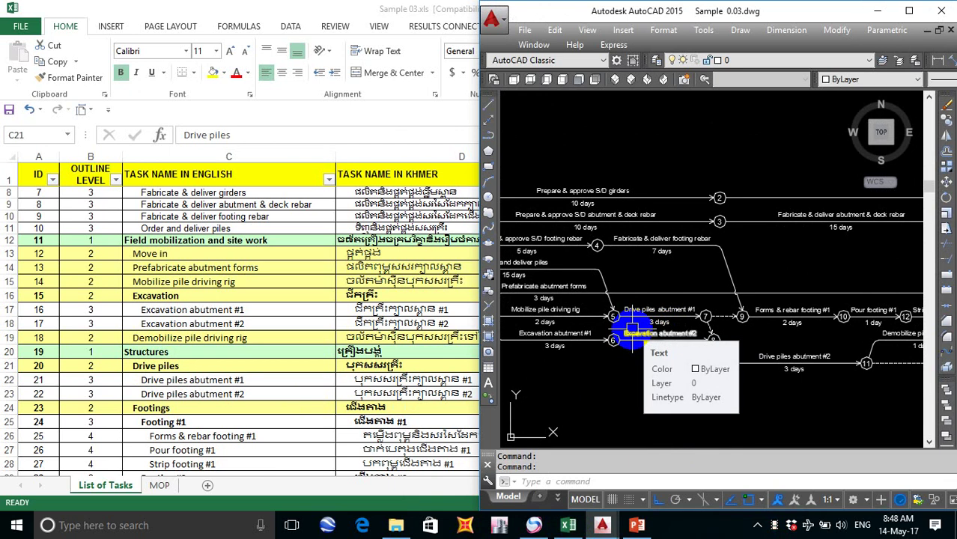
{"action": "scroll", "coordinate": [632, 328], "scroll_direction": "up", "scroll_amount": 2}
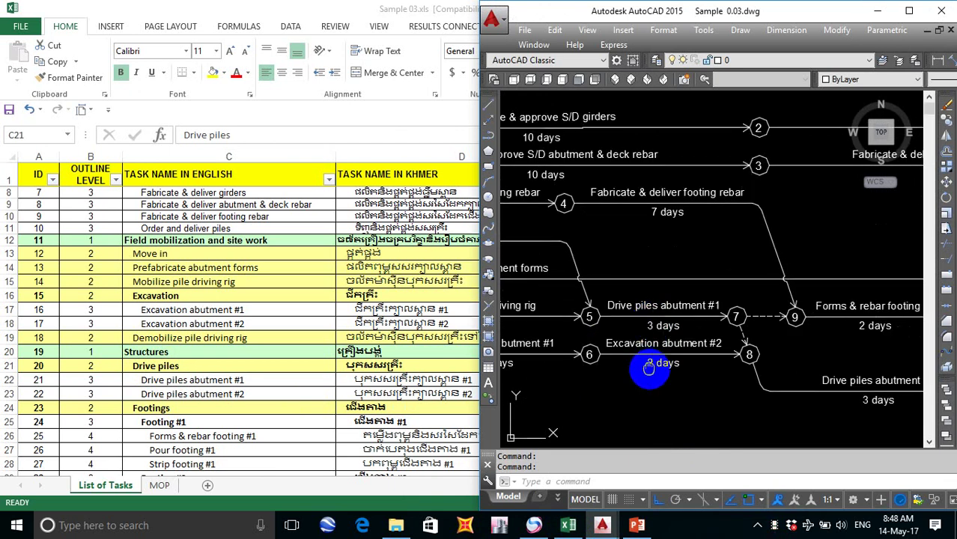
Step: Trace the network diagram back from Drive piles abutment #1 and examine which activities lead into node 5
{"action": "mouse_move", "coordinate": [649, 367]}
{"action": "middle_mouse_down"}
{"action": "mouse_move", "coordinate": [737, 380]}
{"action": "mouse_move", "coordinate": [776, 375]}
{"action": "middle_mouse_up"}
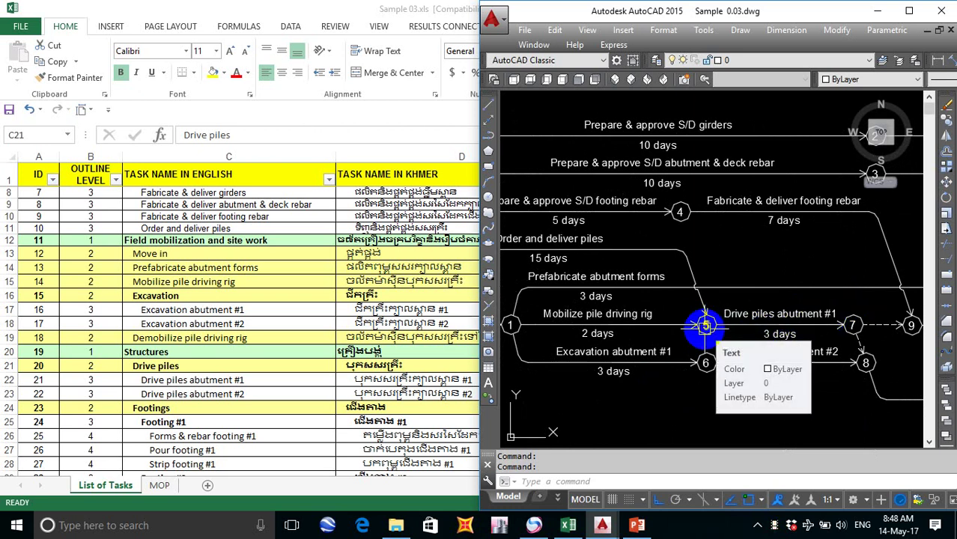
{"action": "middle_click_drag", "start_coordinate": [819, 320], "coordinate": [800, 295]}
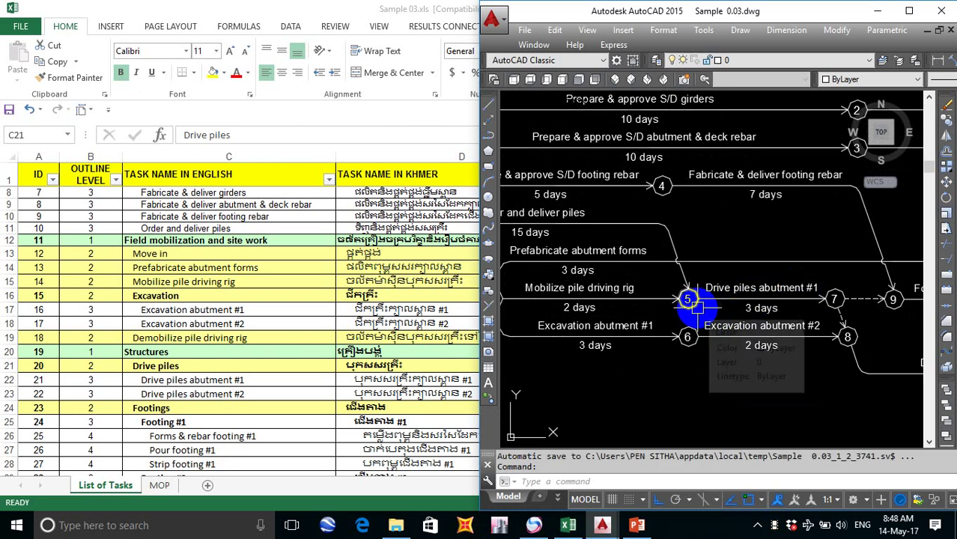
{"action": "middle_click_drag", "start_coordinate": [697, 307], "coordinate": [442, 316]}
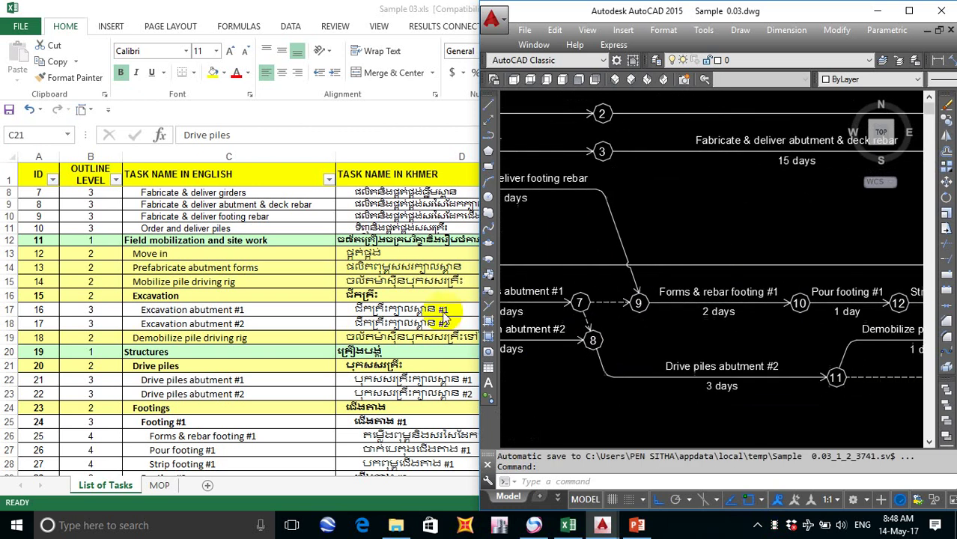
{"action": "mouse_move", "coordinate": [552, 341]}
{"action": "middle_mouse_down"}
{"action": "mouse_move", "coordinate": [525, 341]}
{"action": "mouse_move", "coordinate": [631, 351]}
{"action": "mouse_move", "coordinate": [618, 331]}
{"action": "mouse_move", "coordinate": [707, 331]}
{"action": "middle_mouse_up"}
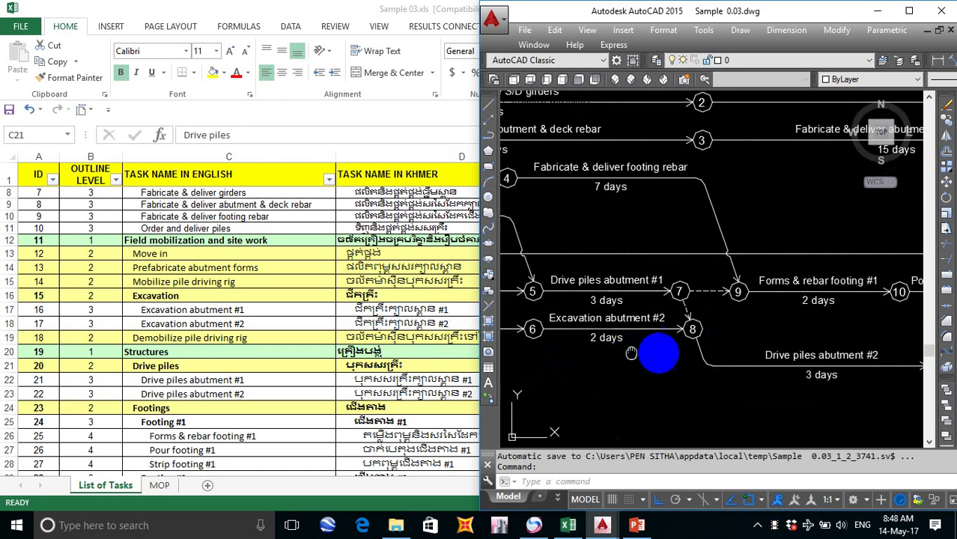
{"action": "middle_click_drag", "start_coordinate": [619, 351], "coordinate": [727, 358]}
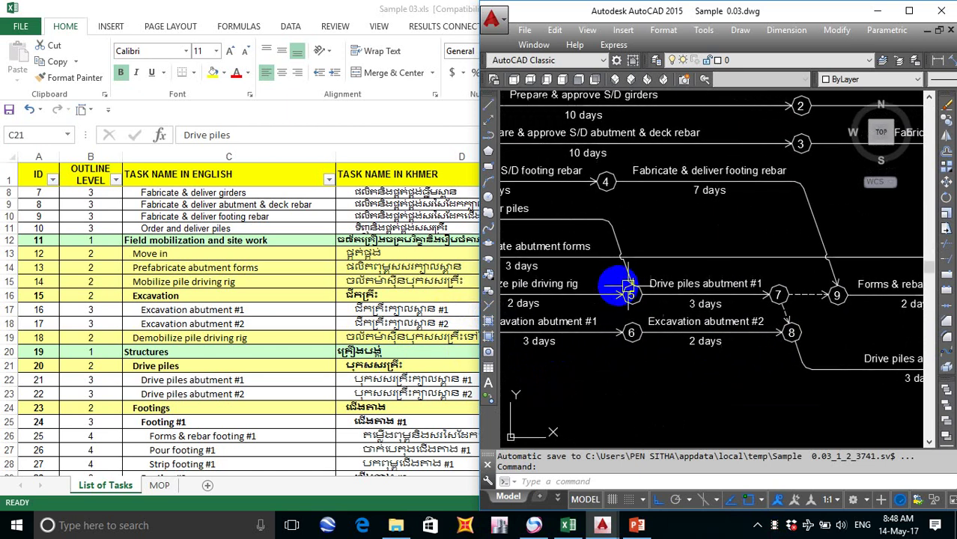
{"action": "mouse_move", "coordinate": [619, 283]}
{"action": "middle_mouse_down"}
{"action": "mouse_move", "coordinate": [681, 319]}
{"action": "mouse_move", "coordinate": [786, 324]}
{"action": "middle_mouse_up"}
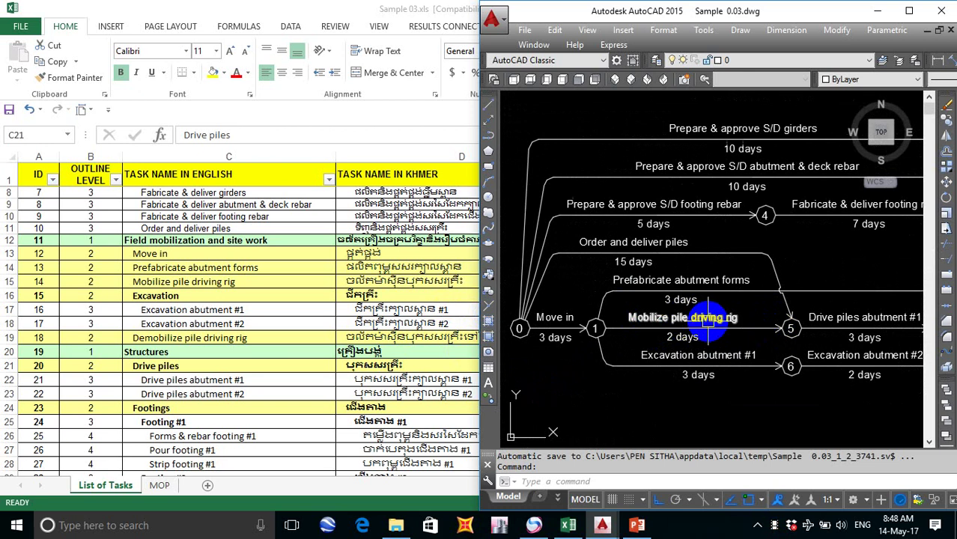
{"action": "mouse_move", "coordinate": [725, 319]}
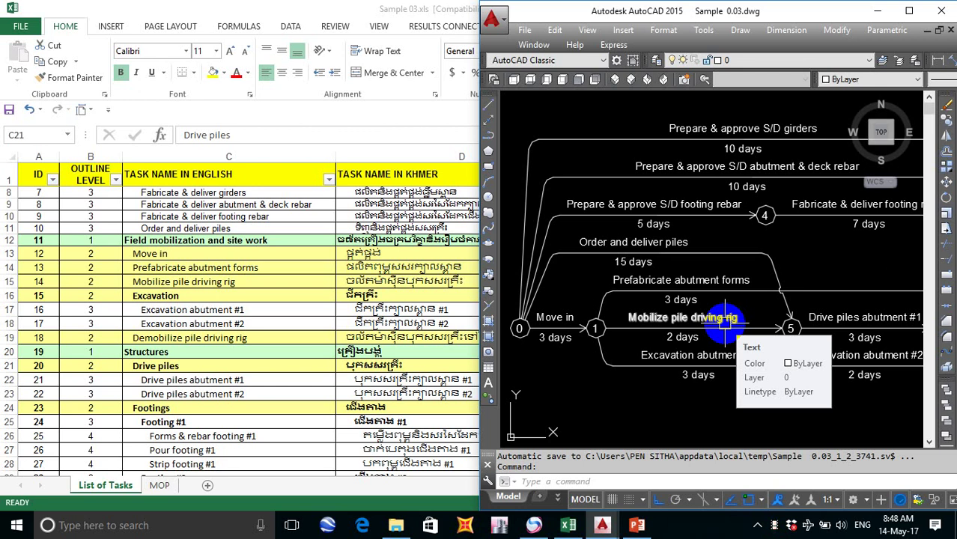
{"action": "left_click", "coordinate": [725, 318]}
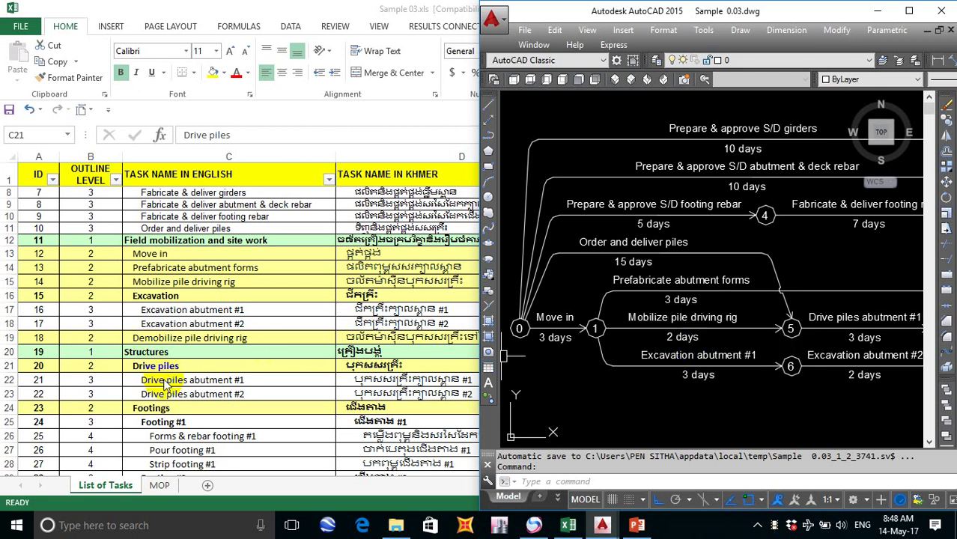
Step: Return to the Excel task list and enter 14, the ID of Mobilize pile driving rig, as first predecessor of Drive piles abutment #1
{"action": "key", "text": "alt+Tab"}
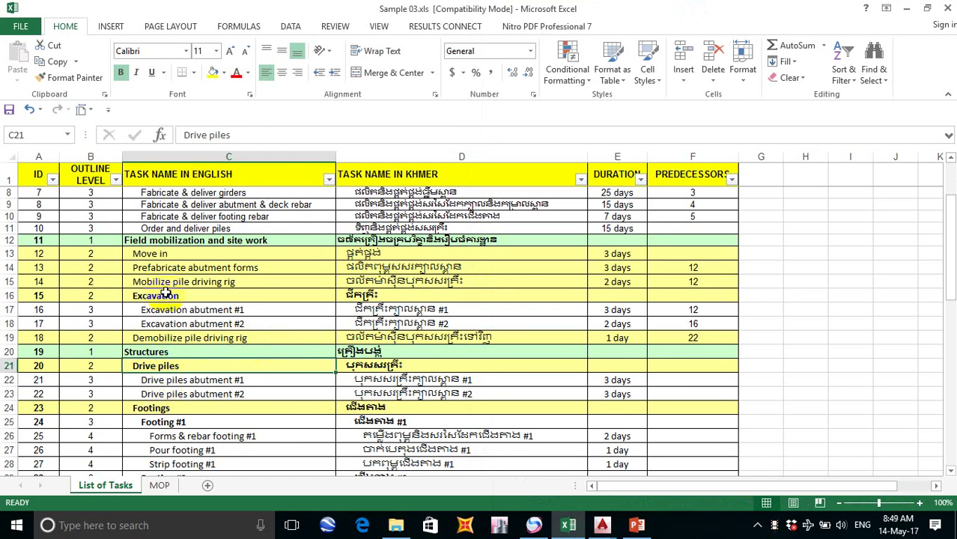
{"action": "left_click", "coordinate": [217, 285]}
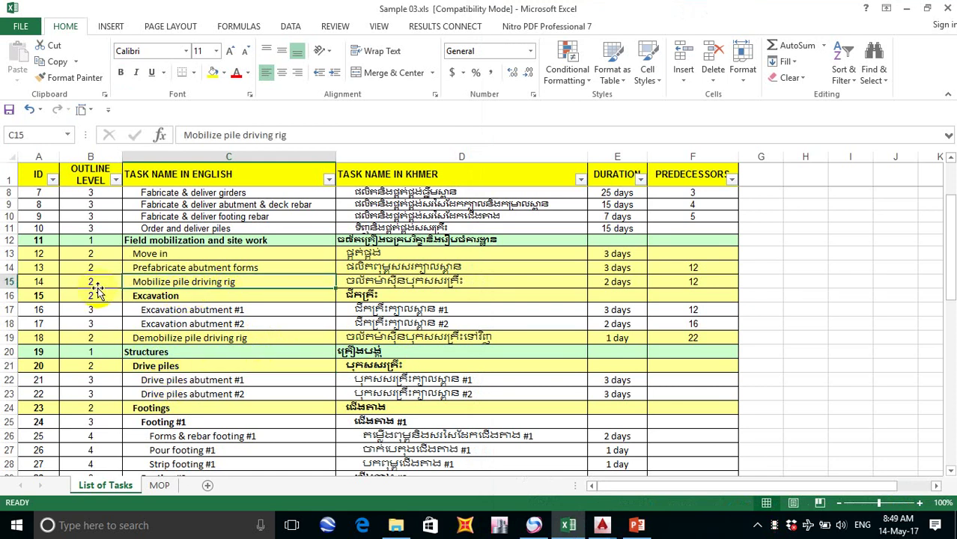
{"action": "left_click", "coordinate": [42, 285]}
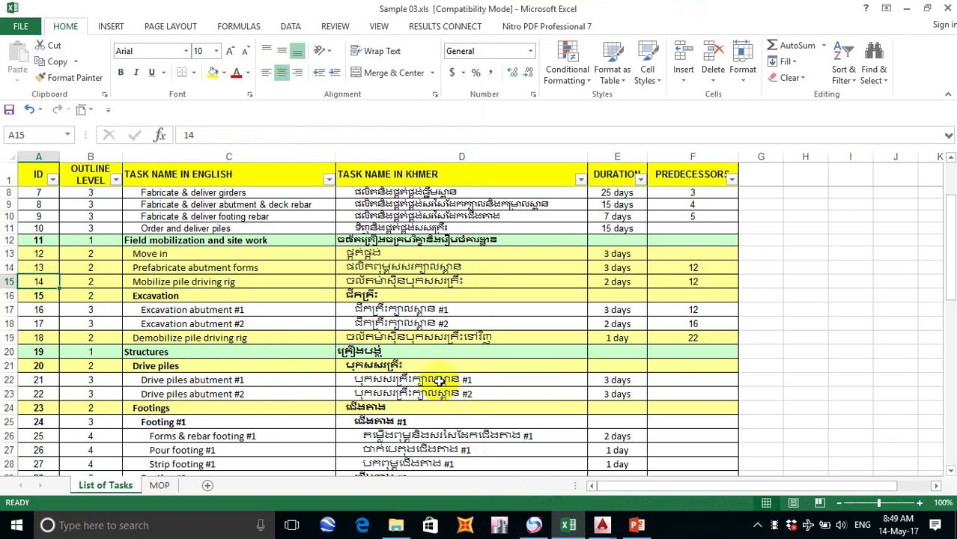
{"action": "left_click", "coordinate": [685, 382]}
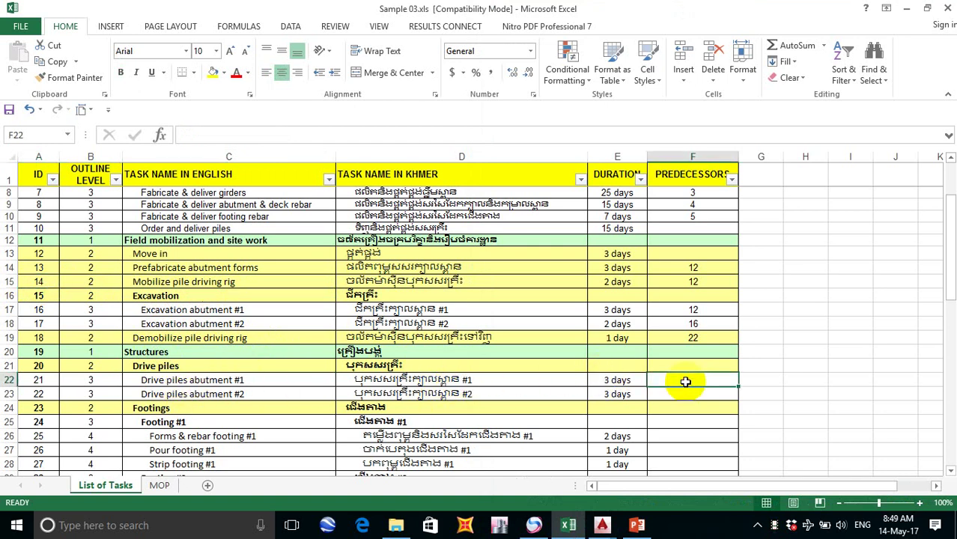
{"action": "type", "text": "14,"}
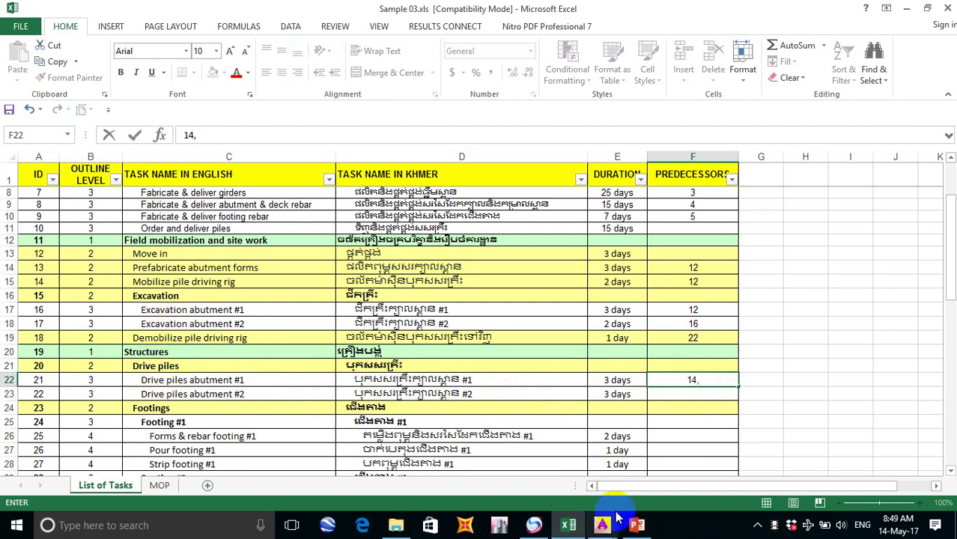
Step: Recheck the AutoCAD diagram, then add 10, the ID of Order and deliver piles, to the Excel predecessors of Drive piles abutment #1
{"action": "mouse_move", "coordinate": [615, 518]}
{"action": "left_click", "coordinate": [686, 460]}
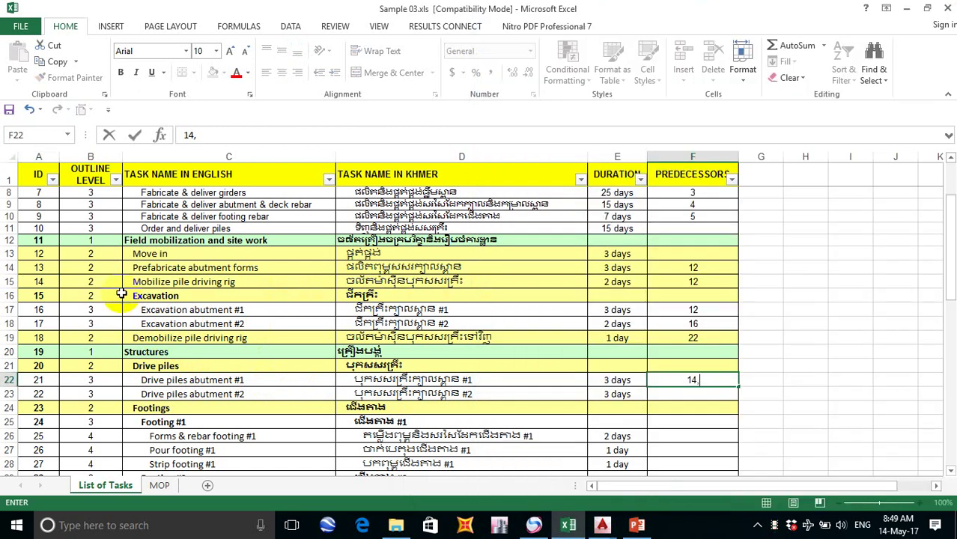
{"action": "key", "text": "alt+Tab"}
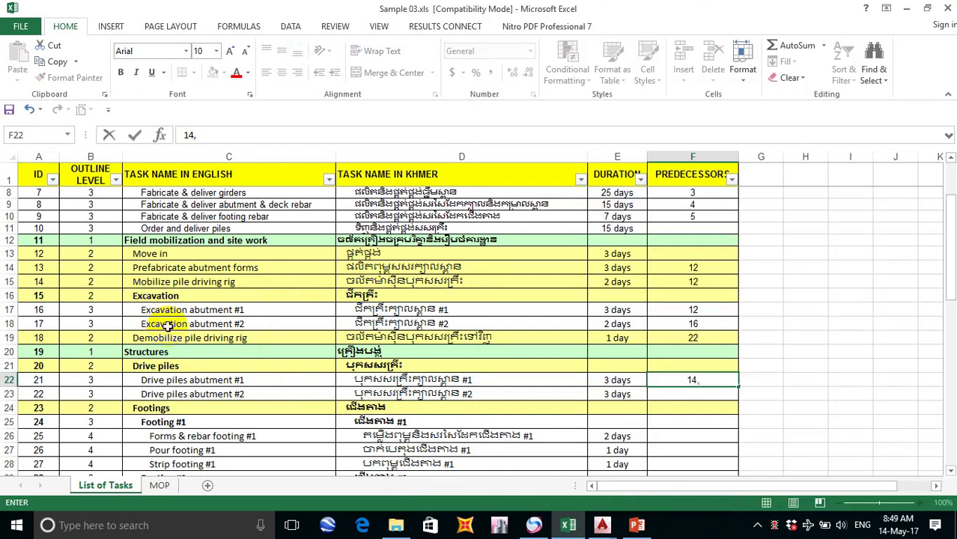
{"action": "left_click", "coordinate": [152, 232]}
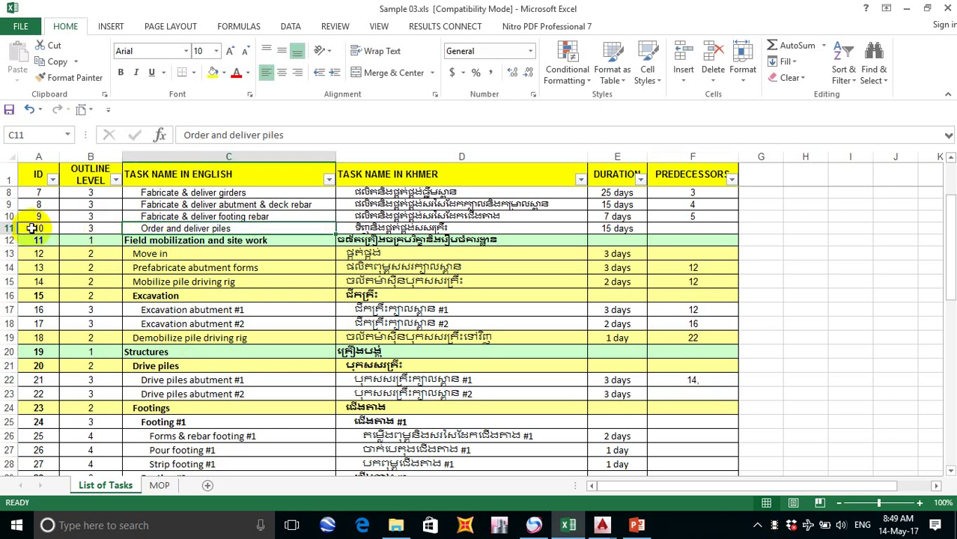
{"action": "left_click", "coordinate": [708, 384]}
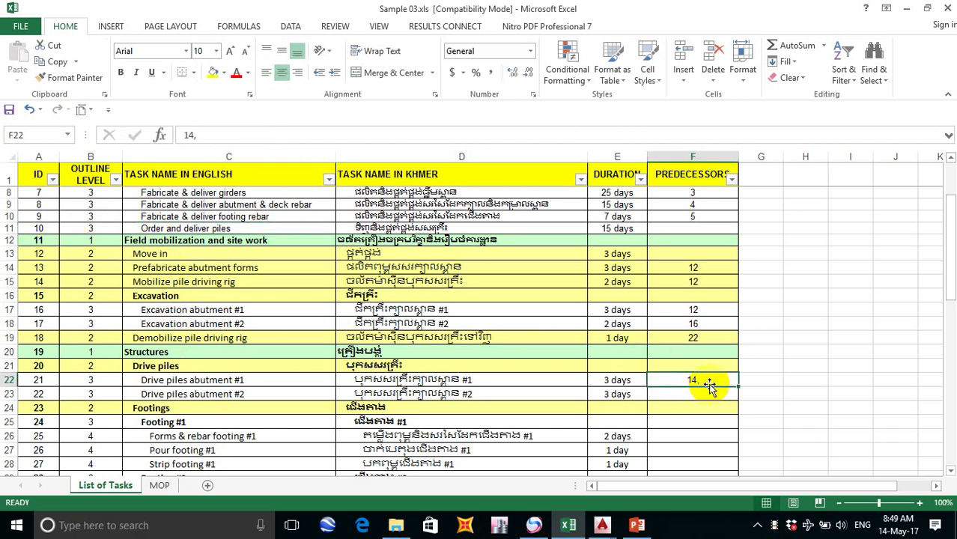
{"action": "double_click", "coordinate": [708, 383]}
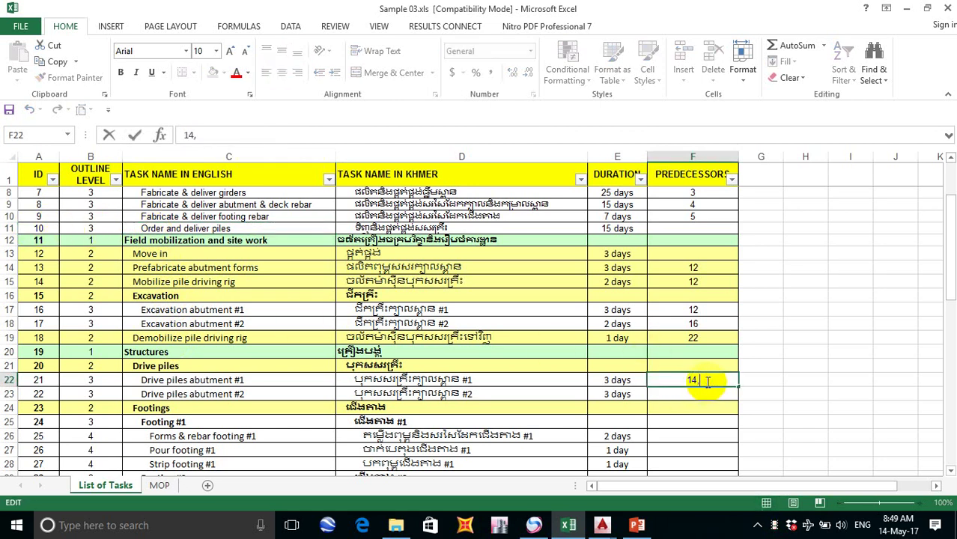
{"action": "type", "text": "10"}
{"action": "left_click", "coordinate": [704, 403]}
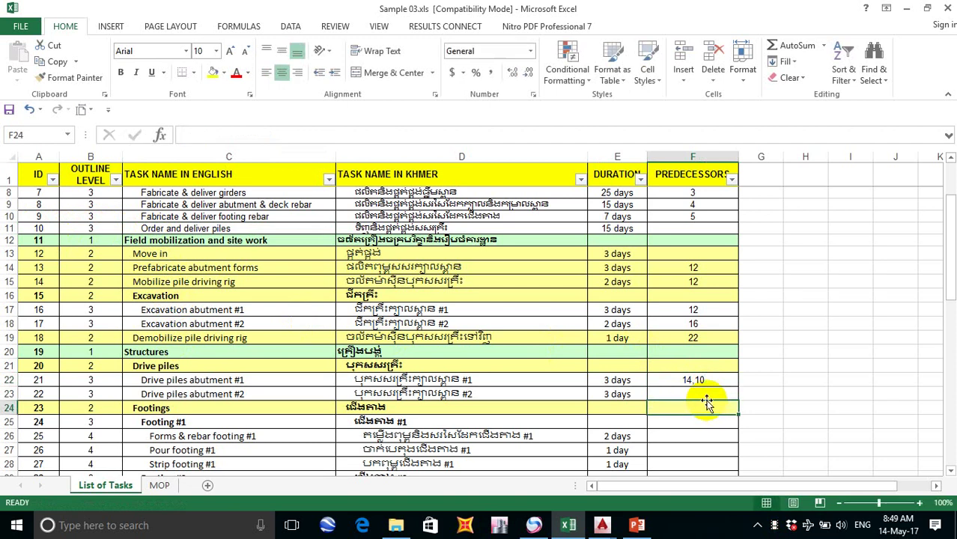
Step: Select the predecessor cell of Drive piles abutment #2 and examine in the AutoCAD diagram which activities and dummy links enter node 8
{"action": "left_click", "coordinate": [705, 395]}
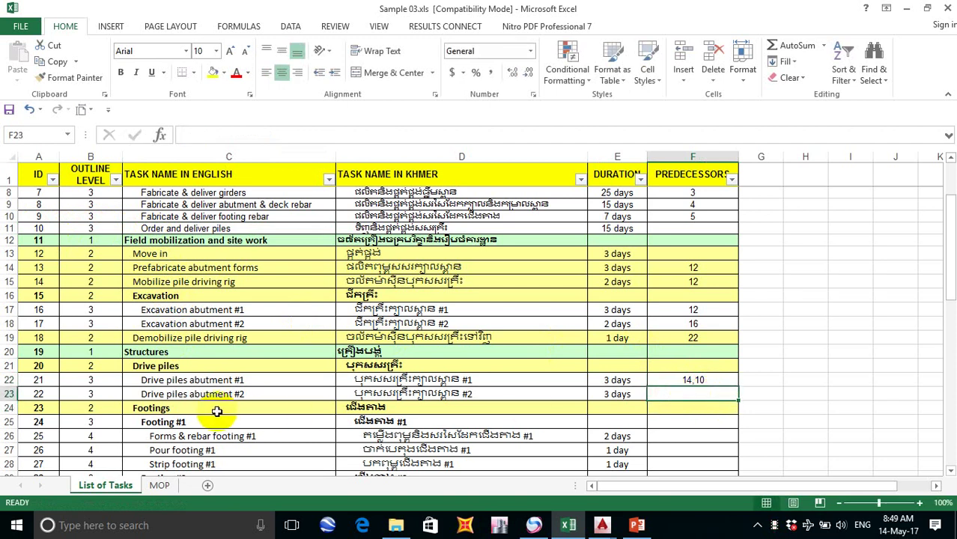
{"action": "left_click", "coordinate": [606, 524]}
{"action": "left_click", "coordinate": [685, 460]}
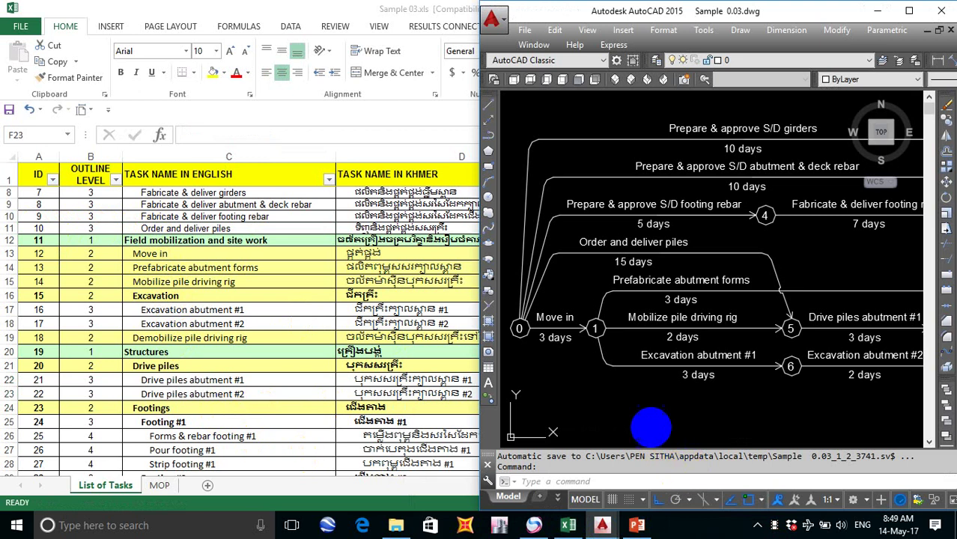
{"action": "middle_click_drag", "start_coordinate": [631, 335], "coordinate": [617, 367]}
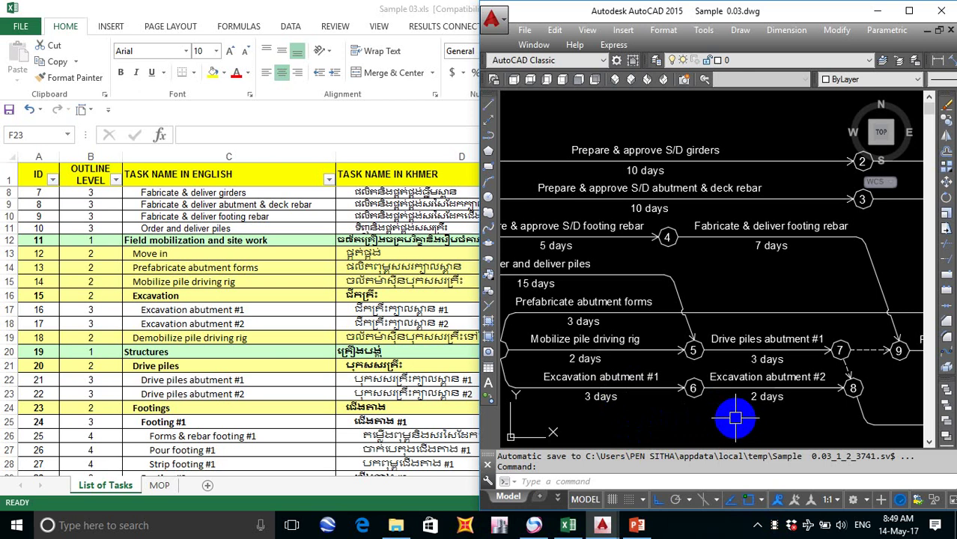
{"action": "middle_click_drag", "start_coordinate": [736, 419], "coordinate": [746, 405]}
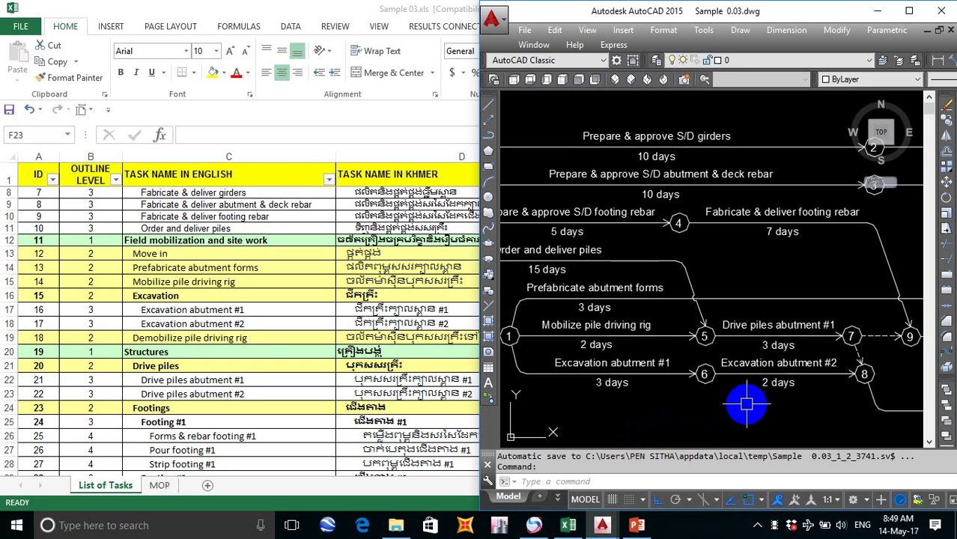
{"action": "middle_click_drag", "start_coordinate": [747, 405], "coordinate": [615, 396]}
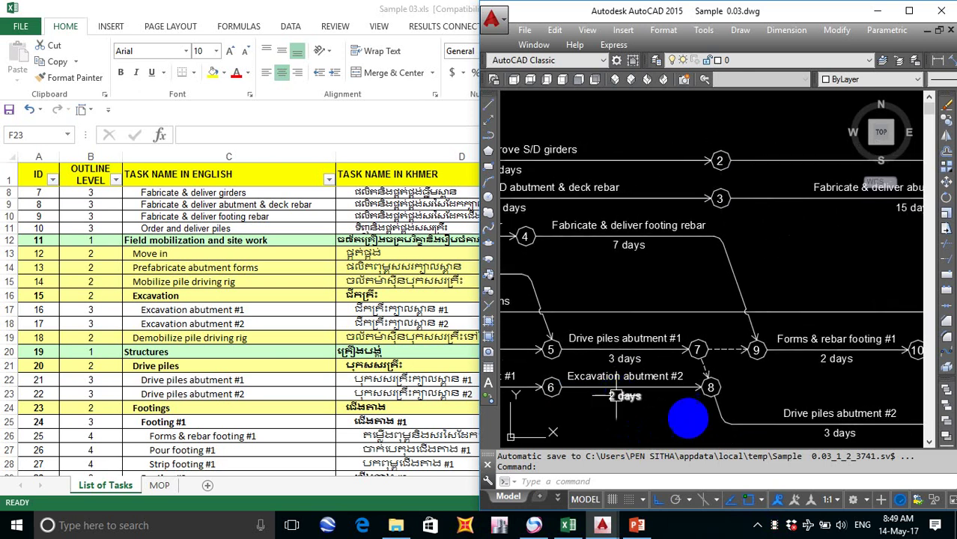
{"action": "middle_click_drag", "start_coordinate": [763, 435], "coordinate": [726, 368]}
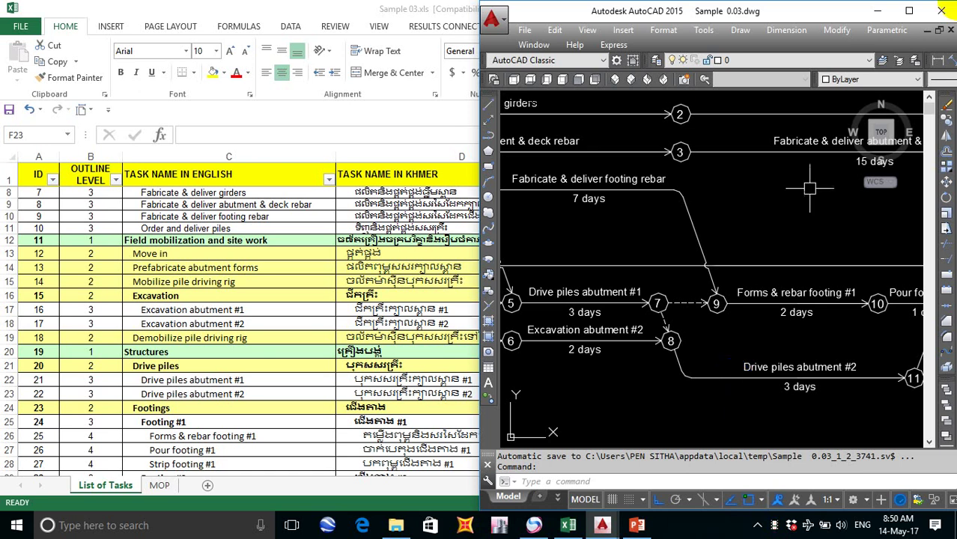
{"action": "mouse_move", "coordinate": [586, 369]}
{"action": "middle_mouse_down"}
{"action": "mouse_move", "coordinate": [615, 376]}
{"action": "mouse_move", "coordinate": [577, 363]}
{"action": "mouse_move", "coordinate": [593, 369]}
{"action": "mouse_move", "coordinate": [515, 383]}
{"action": "middle_mouse_up"}
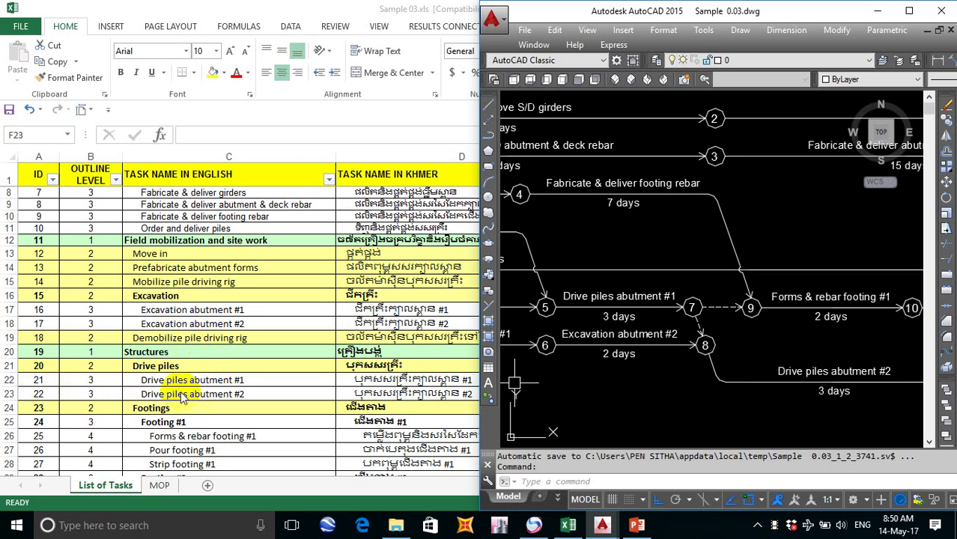
Step: Return to the Excel task list and enter 17,21 as the predecessors of Drive piles abutment #2
{"action": "key", "text": "alt+Tab"}
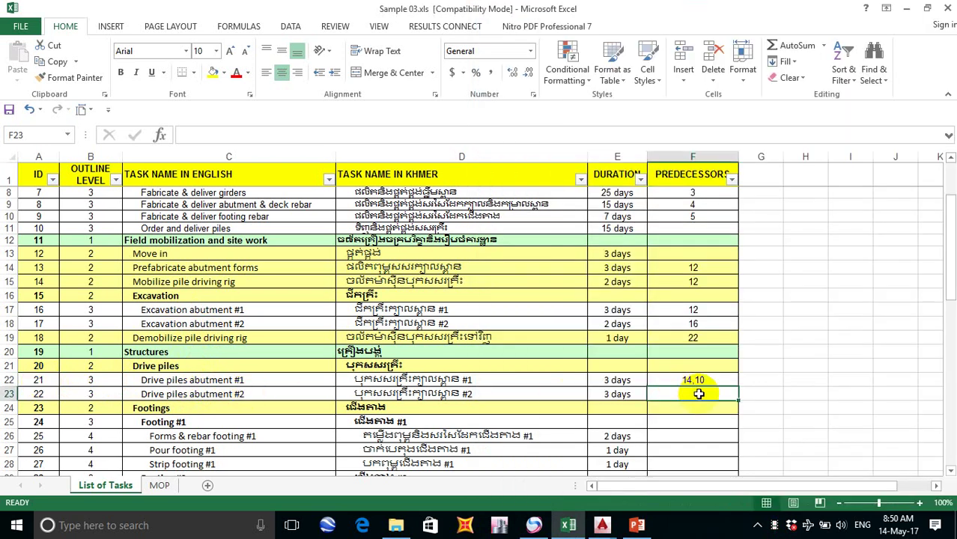
{"action": "type", "text": "7"}
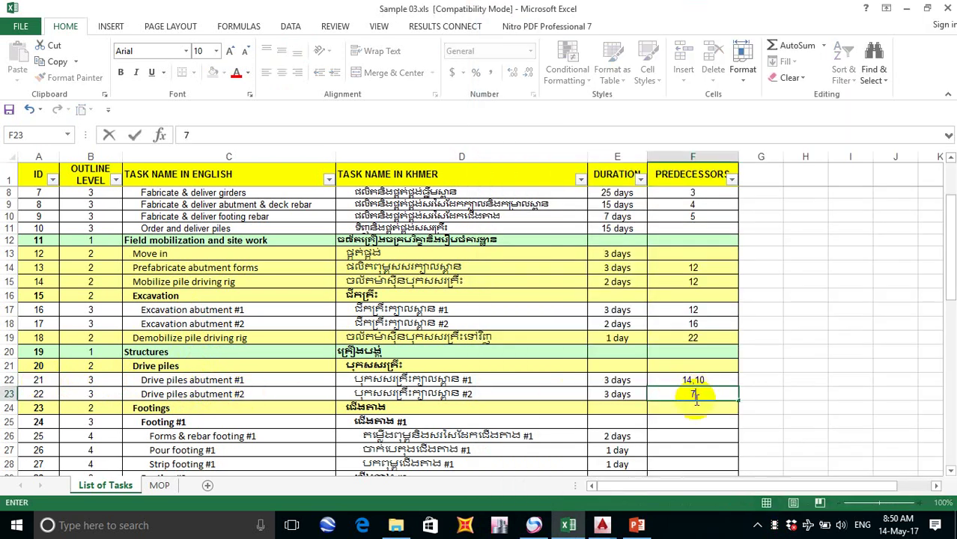
{"action": "key", "text": "BackSpace"}
{"action": "type", "text": "17"}
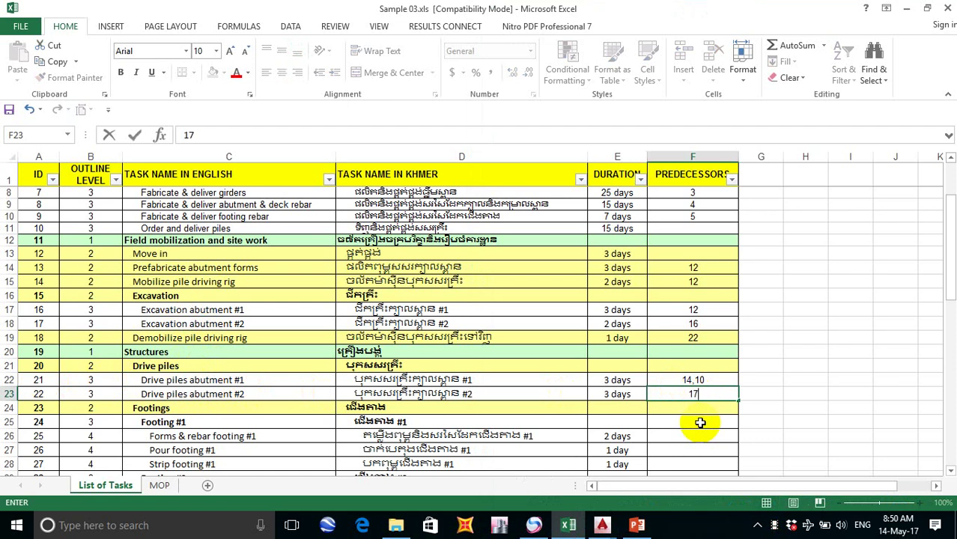
{"action": "type", "text": ",21"}
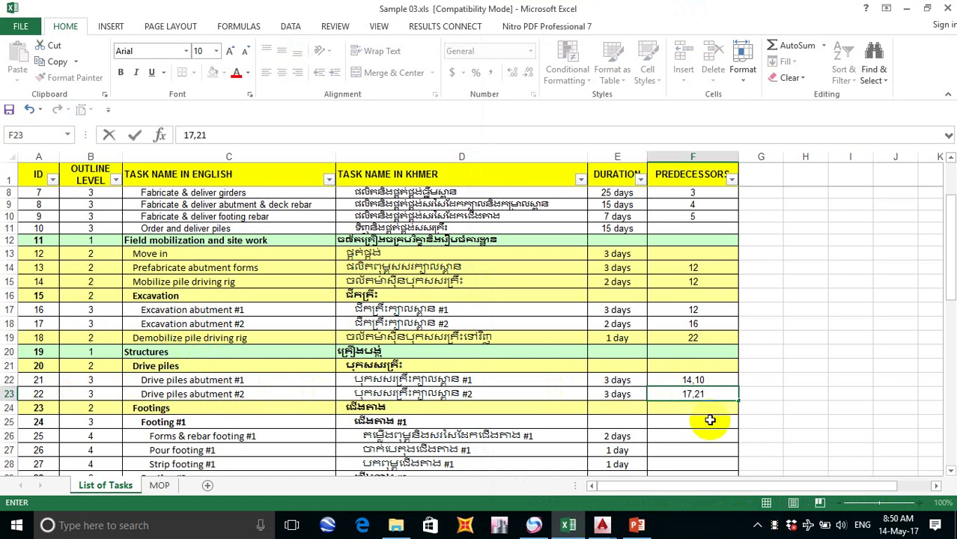
{"action": "key", "text": "Return"}
{"action": "left_click", "coordinate": [699, 421]}
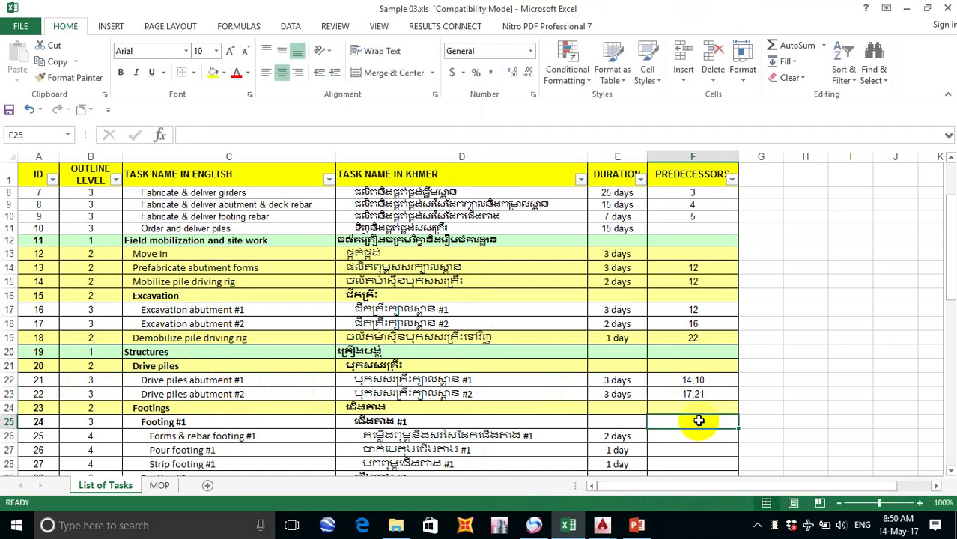
{"action": "left_click", "coordinate": [609, 526]}
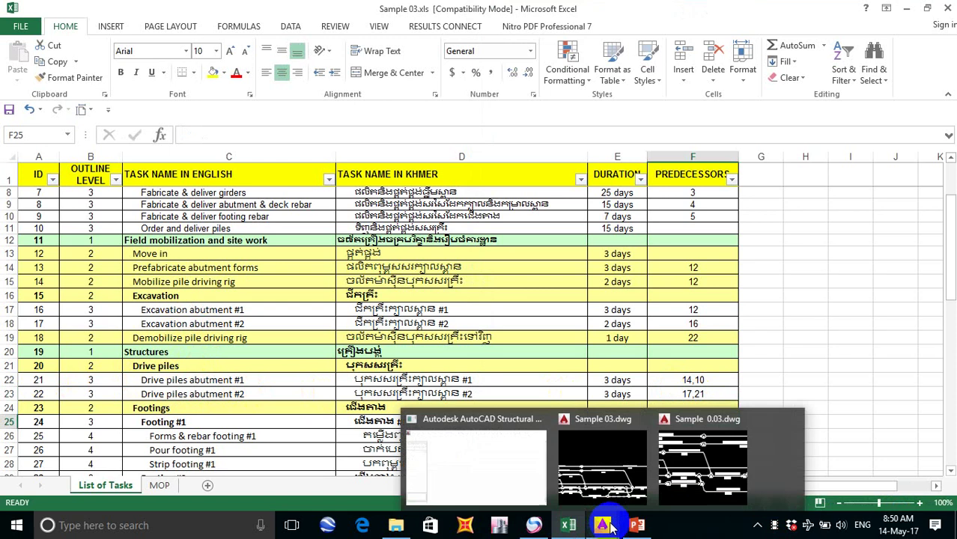
{"action": "left_click", "coordinate": [716, 397]}
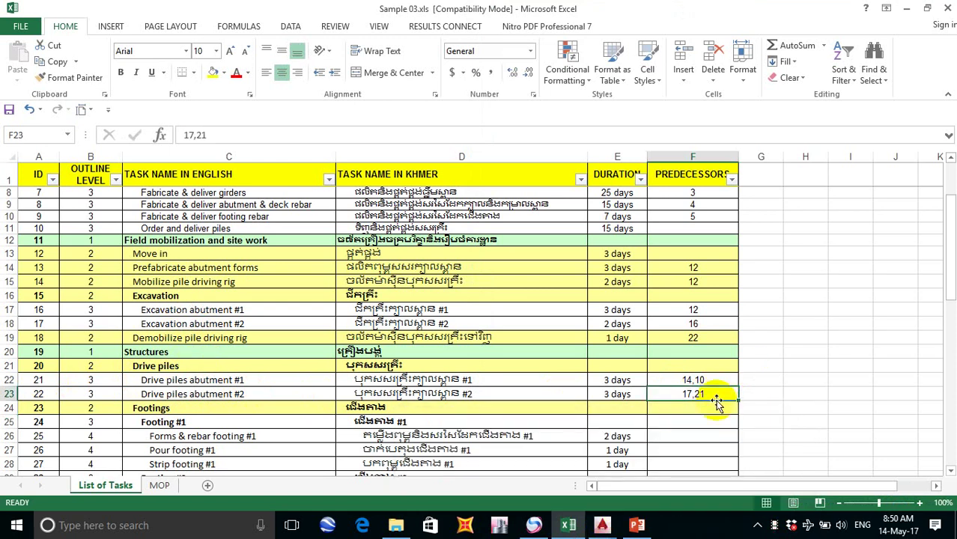
{"action": "left_click", "coordinate": [716, 406]}
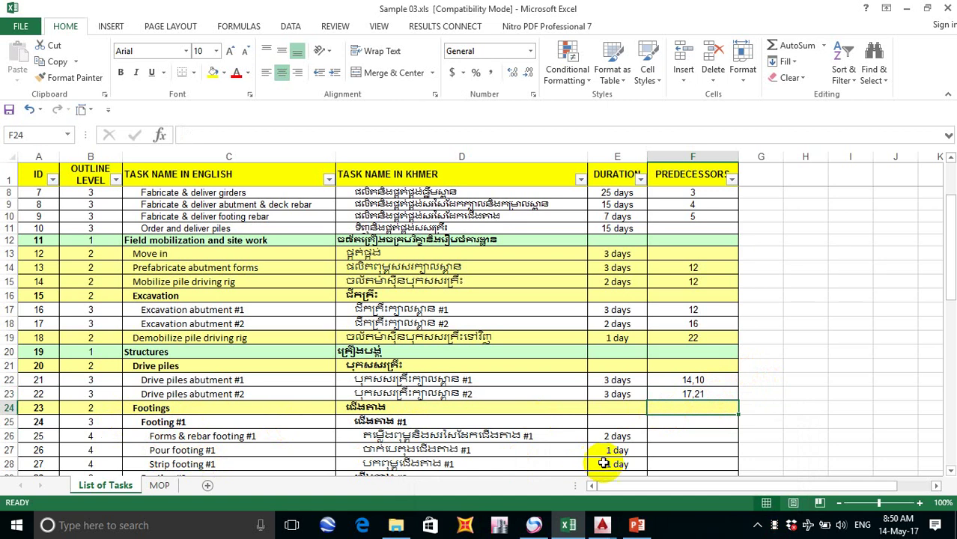
Step: Switch to the AutoCAD network diagram and examine which activities and dummy links enter node 9, where Forms & rebar footing #1 starts
{"action": "mouse_move", "coordinate": [602, 525]}
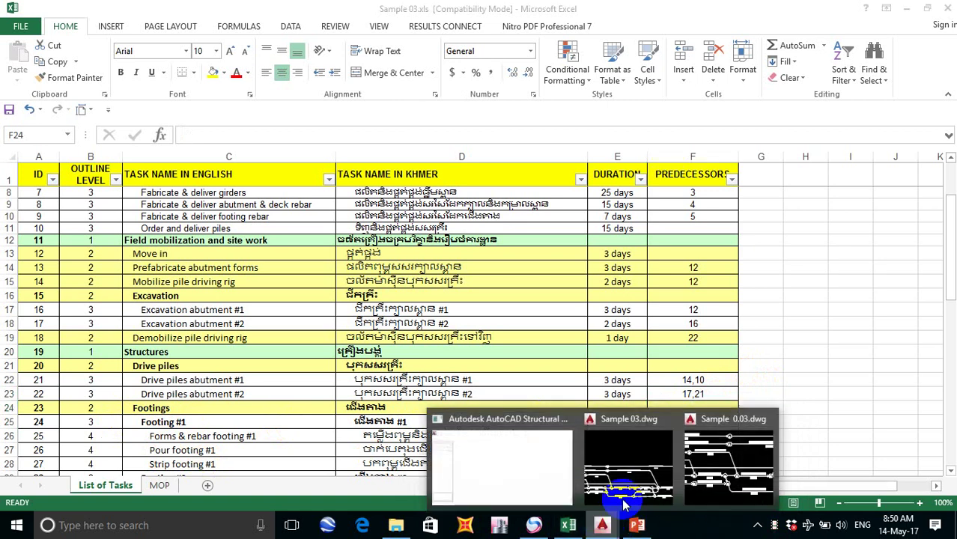
{"action": "left_click", "coordinate": [738, 452]}
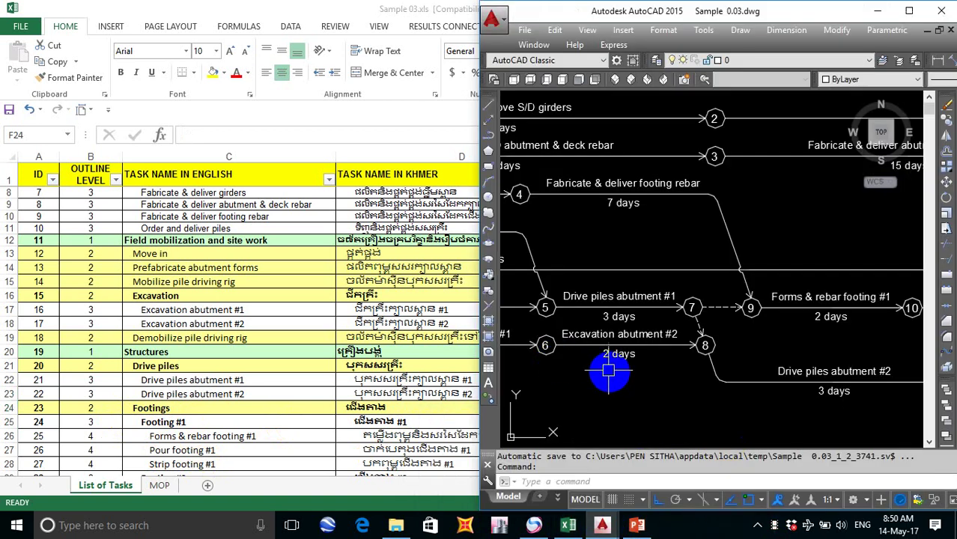
{"action": "scroll", "coordinate": [613, 369], "scroll_direction": "down", "scroll_amount": 2}
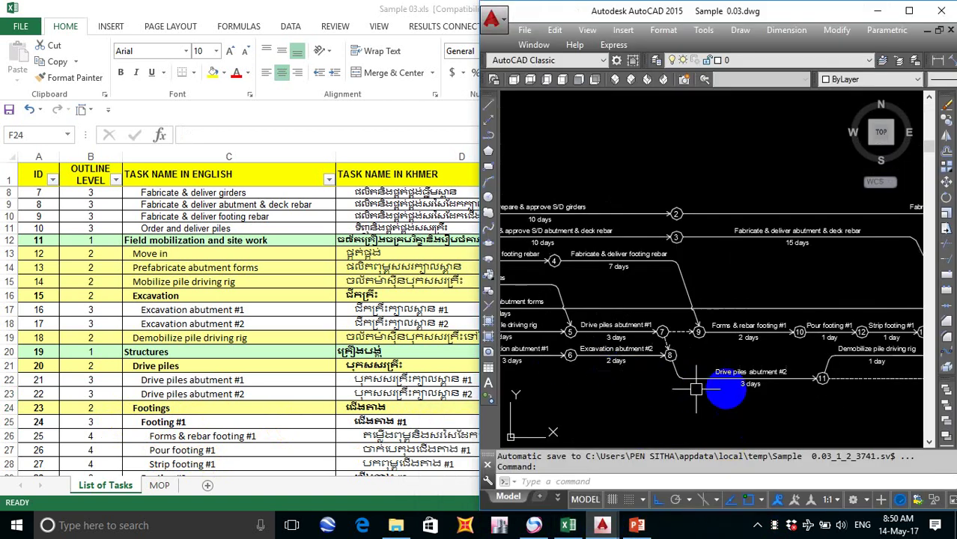
{"action": "middle_click_drag", "start_coordinate": [730, 383], "coordinate": [721, 367]}
{"action": "scroll", "coordinate": [744, 322], "scroll_direction": "up", "scroll_amount": 4}
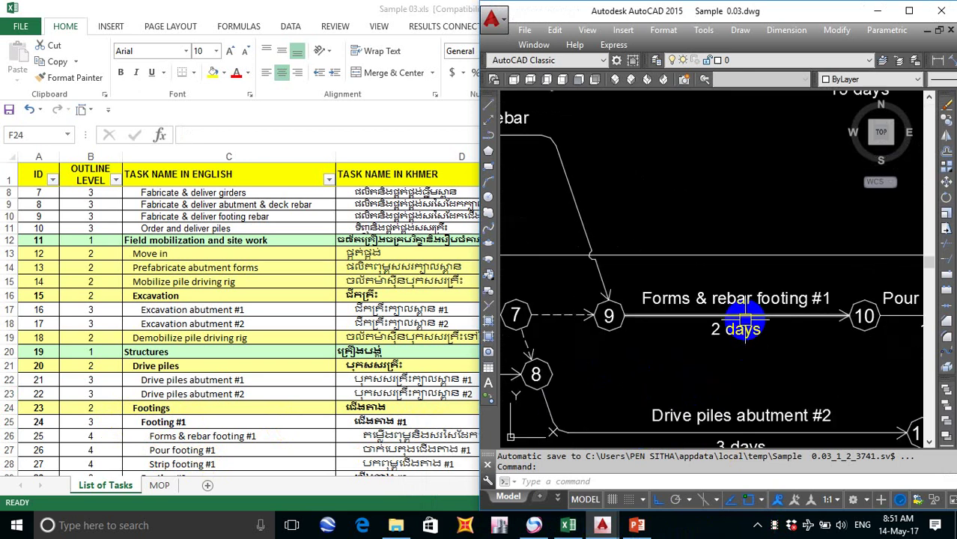
{"action": "scroll", "coordinate": [746, 322], "scroll_direction": "down", "scroll_amount": 2}
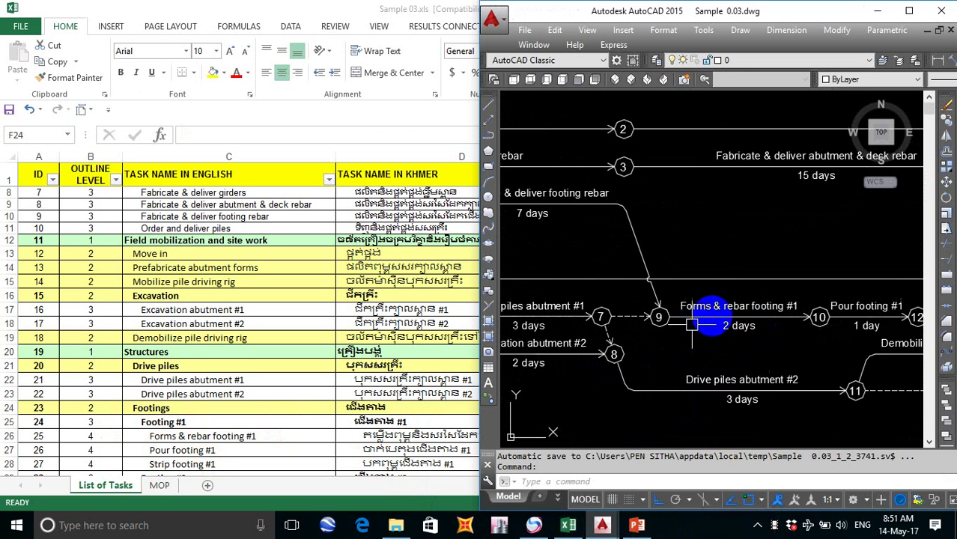
{"action": "middle_click_drag", "start_coordinate": [715, 315], "coordinate": [843, 337]}
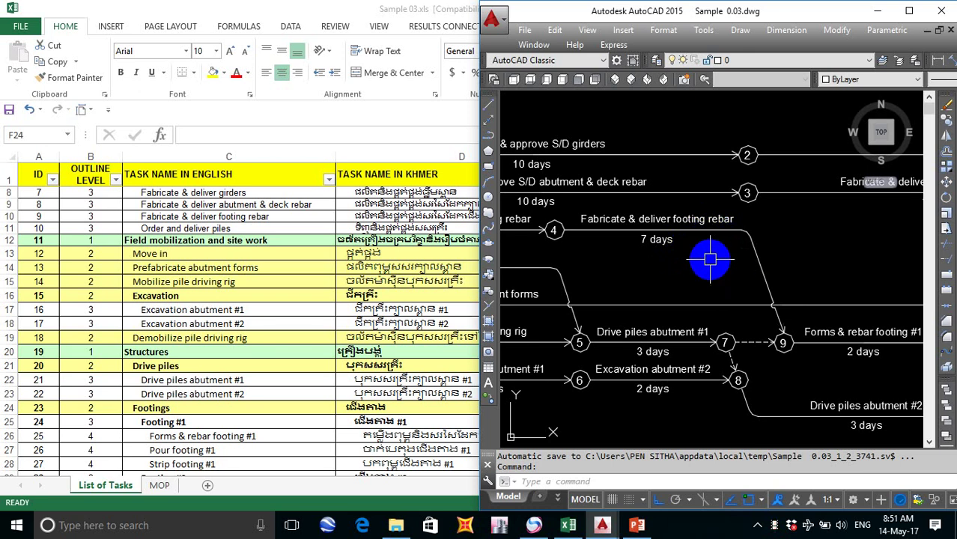
{"action": "middle_click_drag", "start_coordinate": [697, 270], "coordinate": [672, 286]}
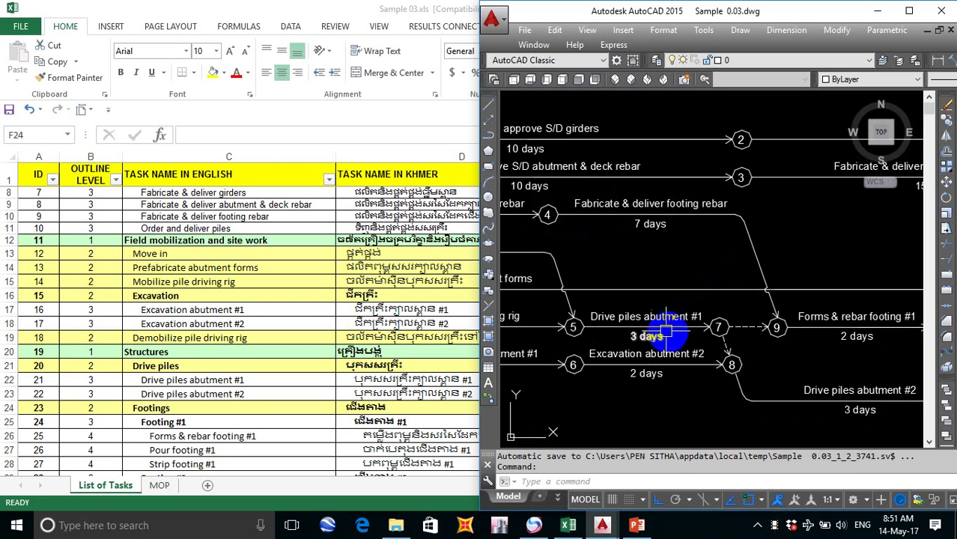
{"action": "middle_click_drag", "start_coordinate": [668, 333], "coordinate": [668, 327]}
{"action": "mouse_move", "coordinate": [669, 325]}
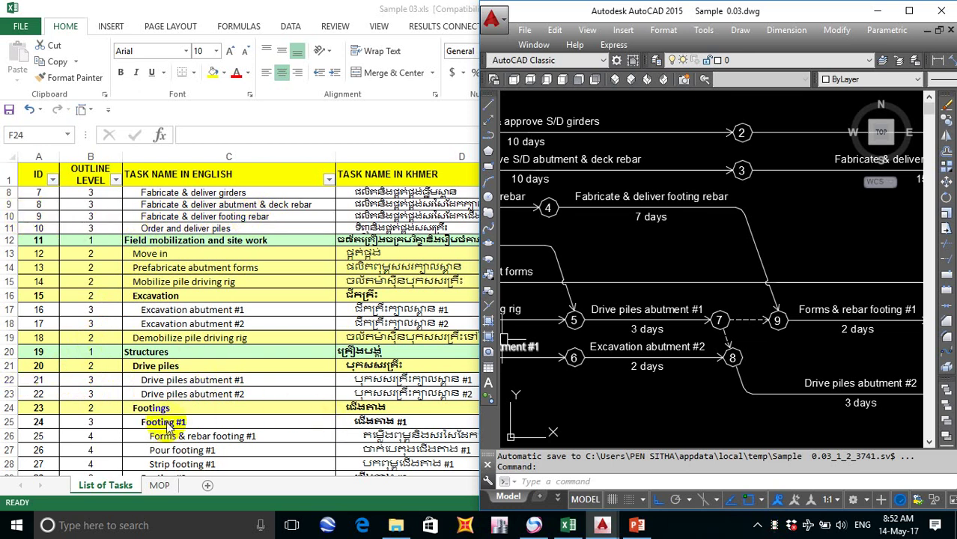
Step: Return to the Excel task list and enter 9,21 as the predecessors of Forms & rebar footing #1
{"action": "key", "text": "alt+Tab"}
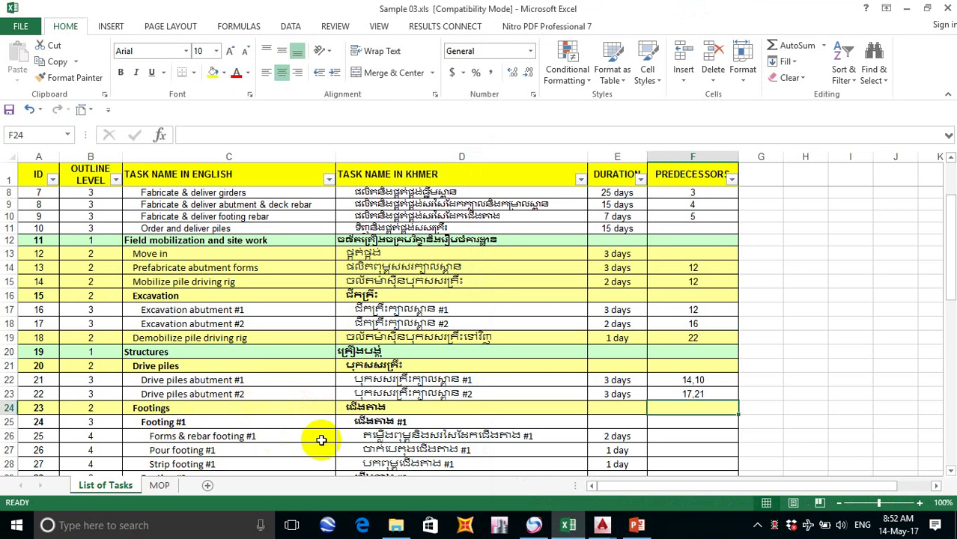
{"action": "left_click", "coordinate": [671, 434]}
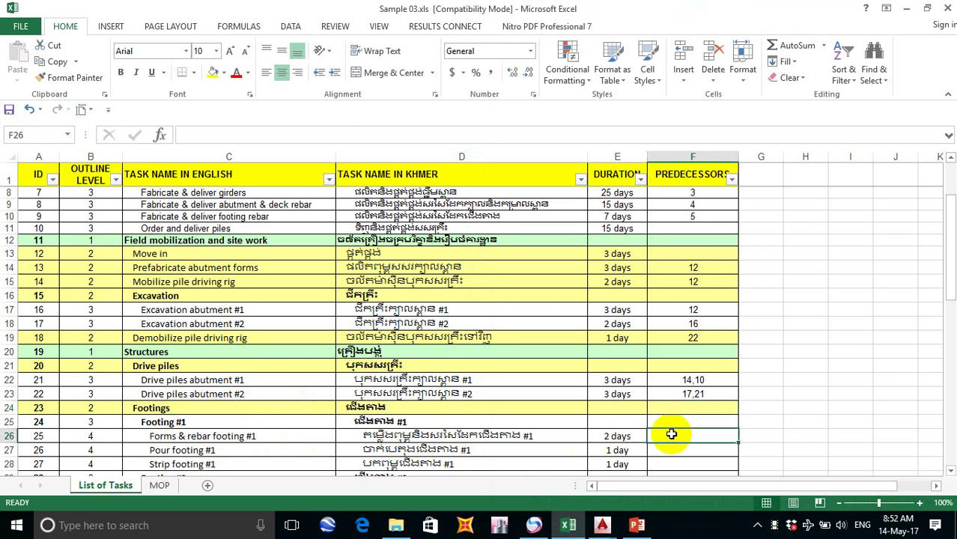
{"action": "type", "text": "9,"}
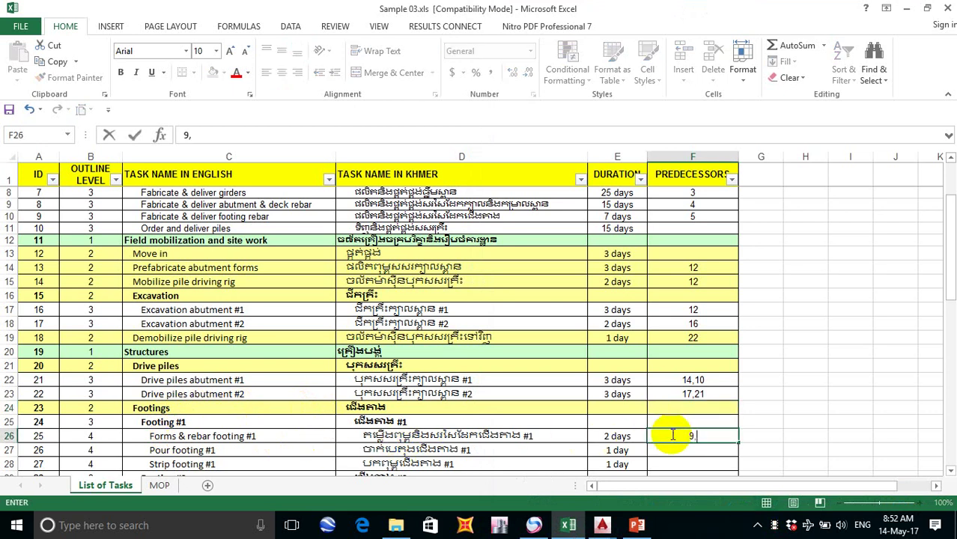
{"action": "type", "text": "21"}
{"action": "left_click", "coordinate": [697, 454]}
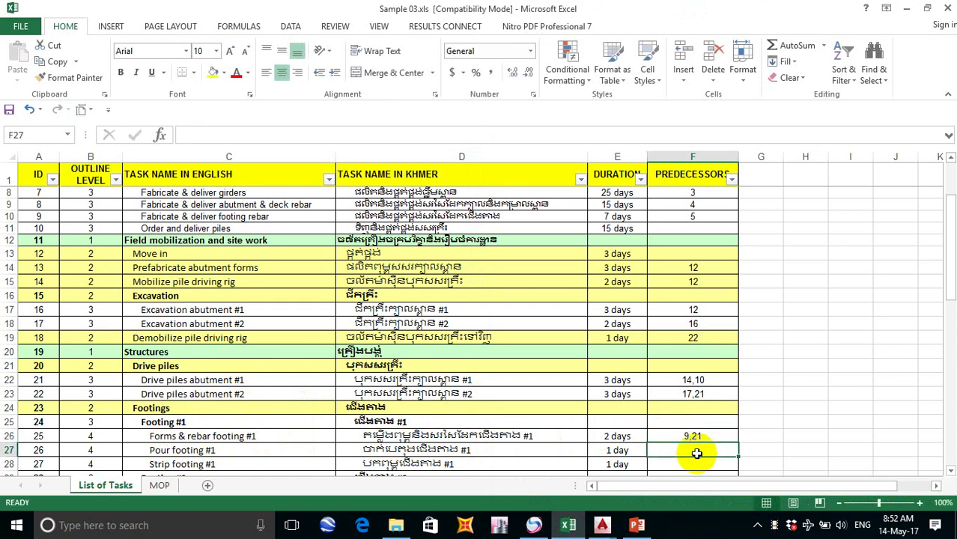
Step: Bring the Footing #1 and #2 tasks into view in Excel and compare them with the footing activities in the AutoCAD diagram
{"action": "scroll", "coordinate": [197, 450], "scroll_direction": "down", "scroll_amount": 2}
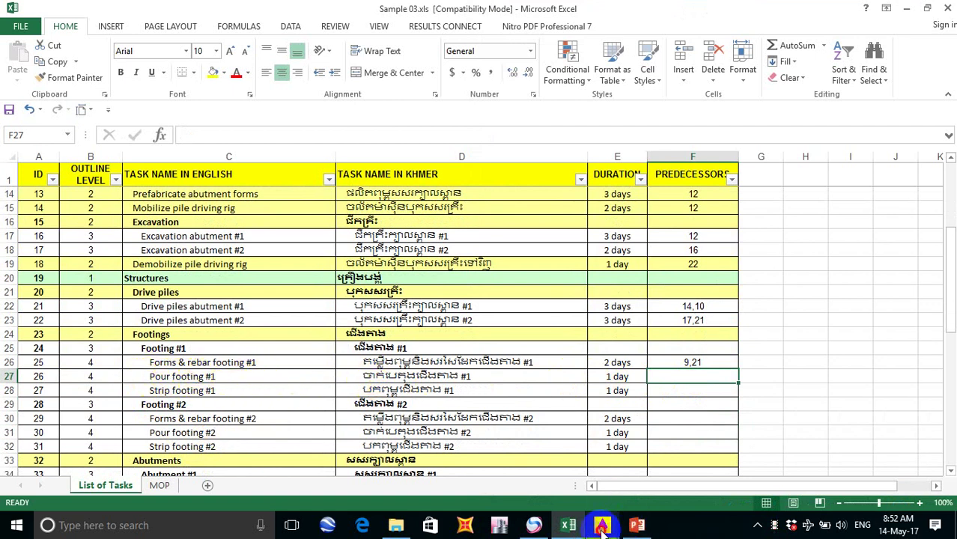
{"action": "mouse_move", "coordinate": [604, 529]}
{"action": "left_click", "coordinate": [697, 460]}
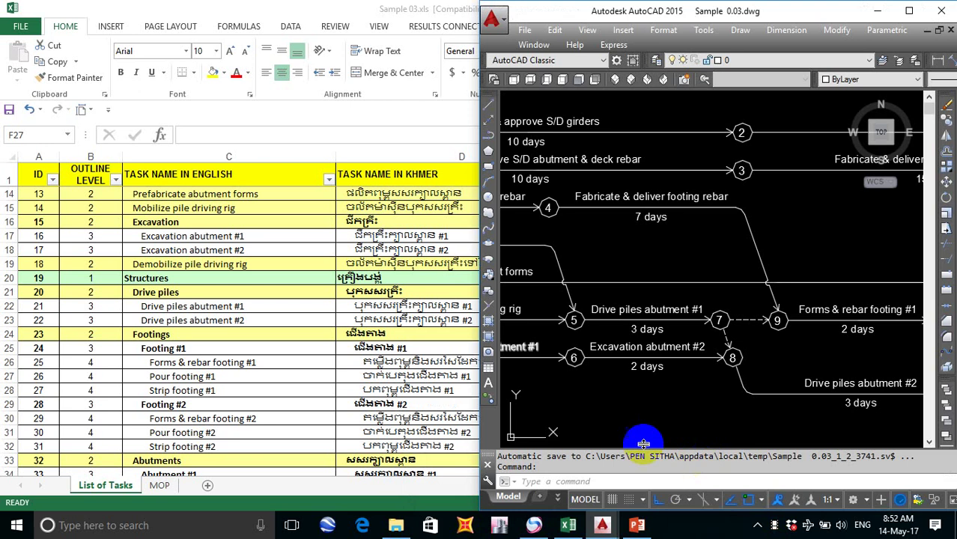
{"action": "scroll", "coordinate": [678, 351], "scroll_direction": "down", "scroll_amount": 3}
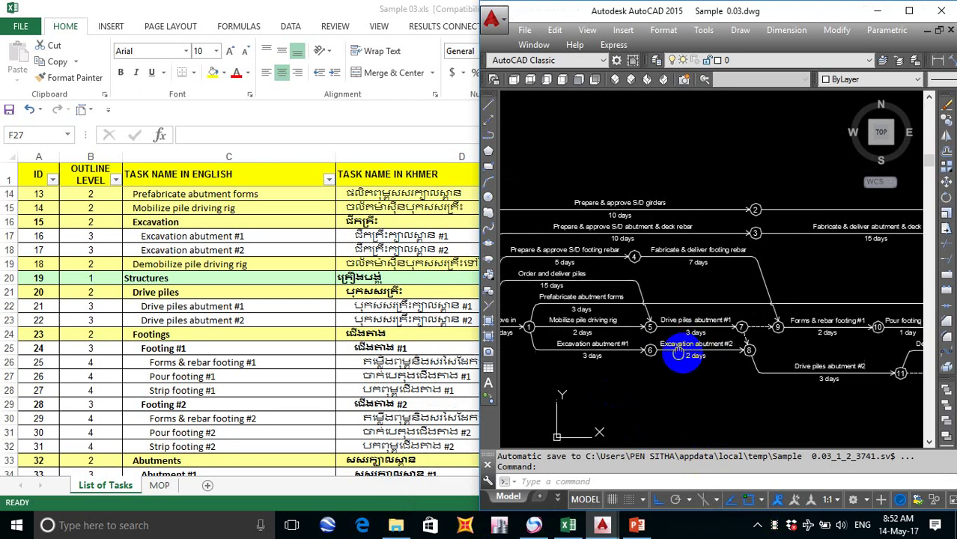
{"action": "middle_click_drag", "start_coordinate": [678, 350], "coordinate": [682, 353]}
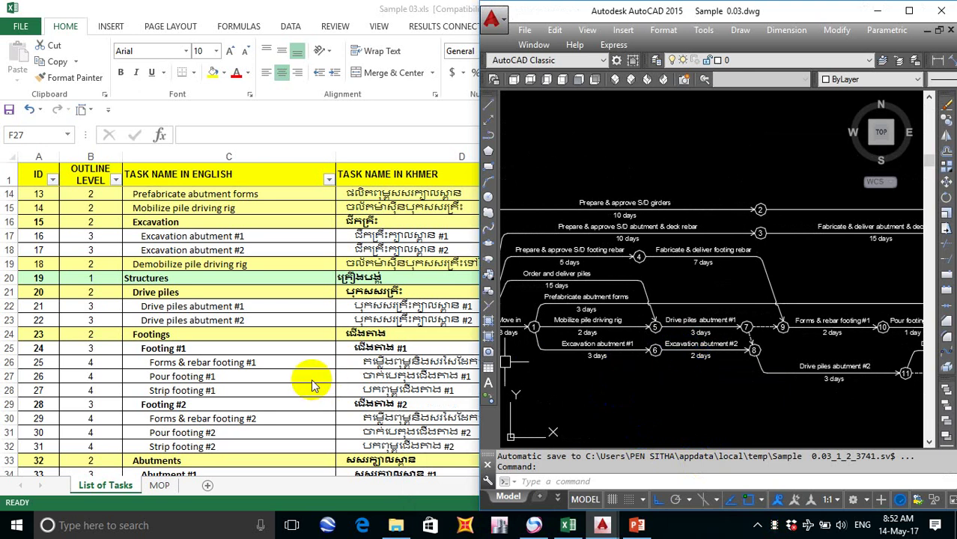
Step: Return to the Excel task list and review the forms, pour and strip tasks of Footing #1 and the pour duration
{"action": "key", "text": "alt+Tab"}
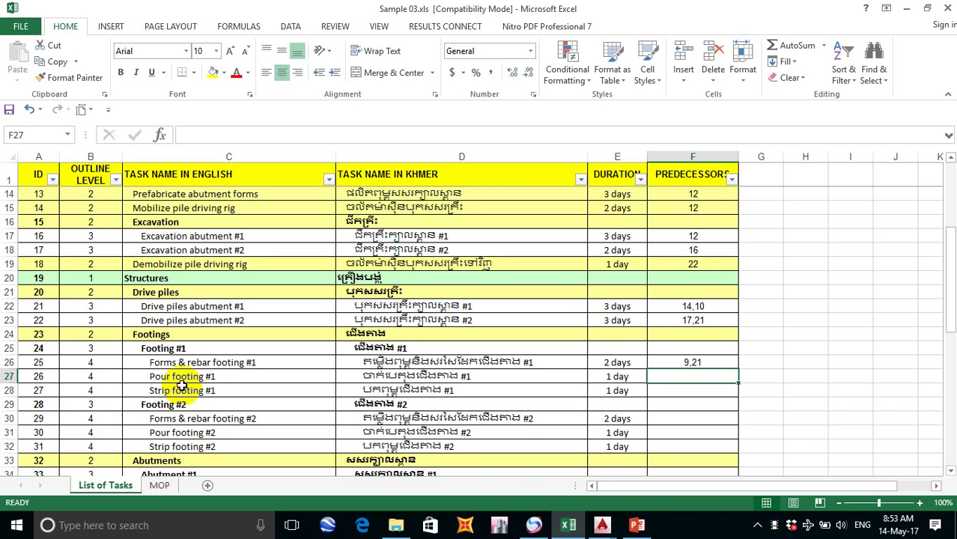
{"action": "left_click", "coordinate": [189, 393]}
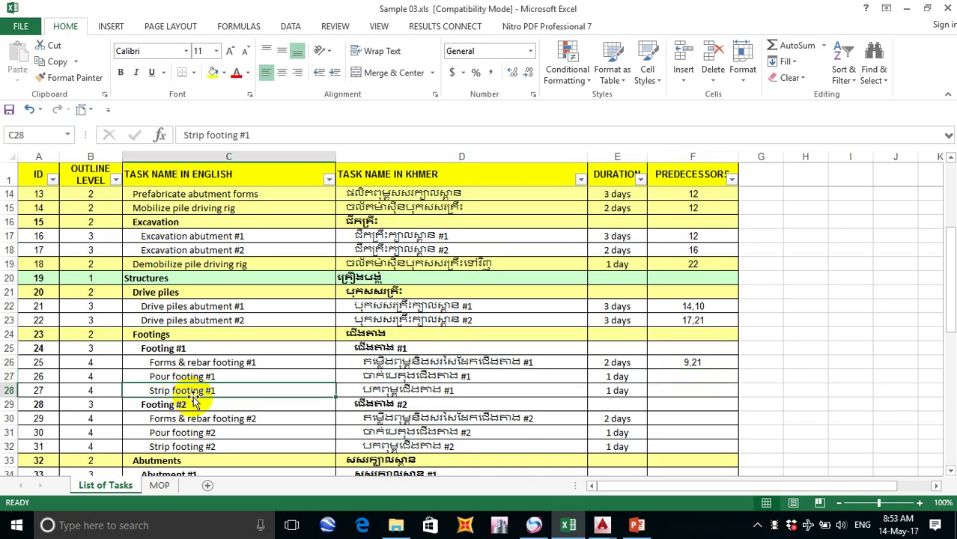
{"action": "left_click", "coordinate": [240, 376]}
{"action": "left_click", "coordinate": [266, 361]}
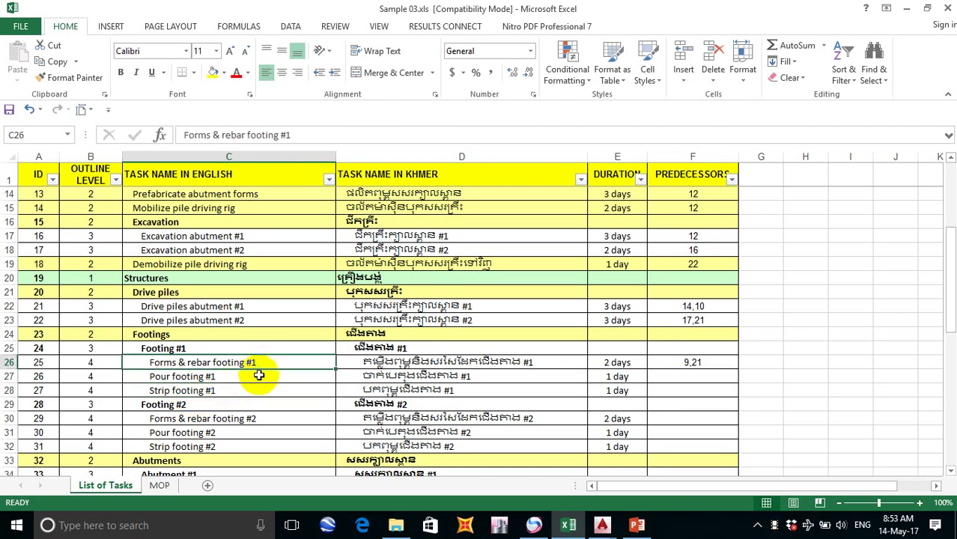
{"action": "left_click", "coordinate": [252, 376]}
{"action": "left_click", "coordinate": [244, 392]}
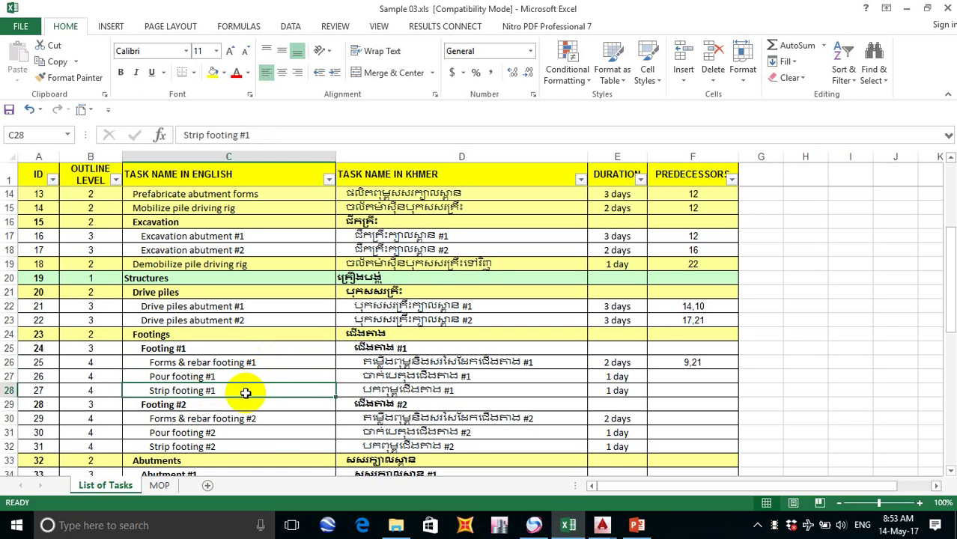
{"action": "left_click", "coordinate": [616, 376]}
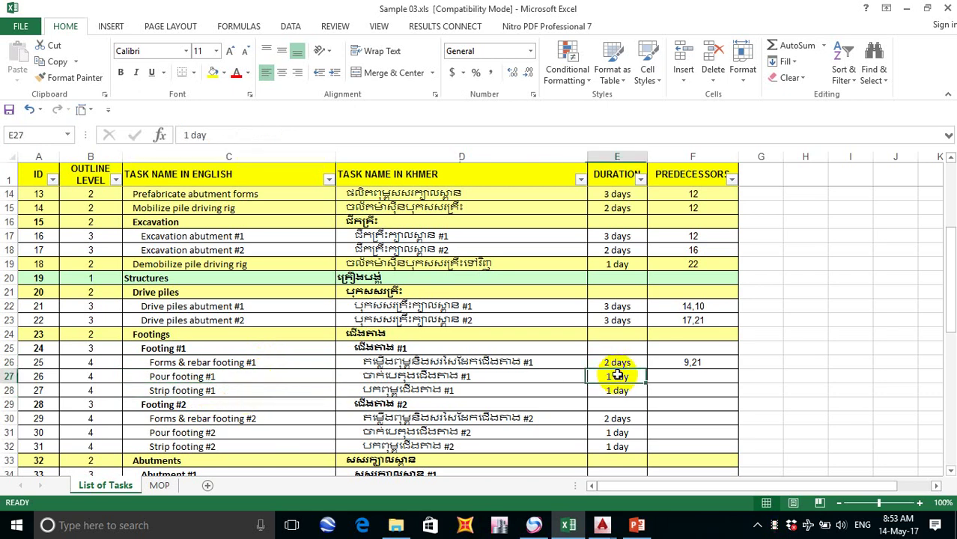
{"action": "double_click", "coordinate": [231, 376]}
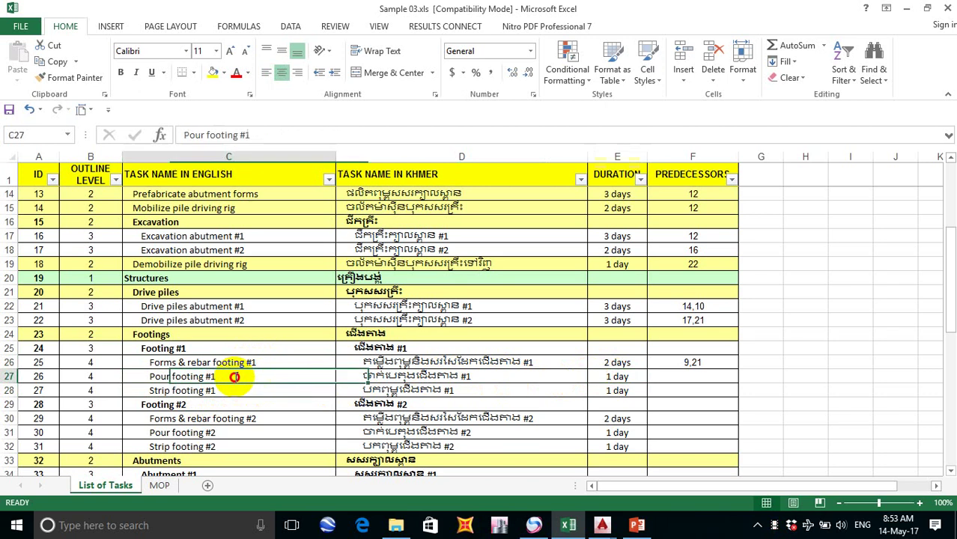
{"action": "left_click", "coordinate": [378, 378]}
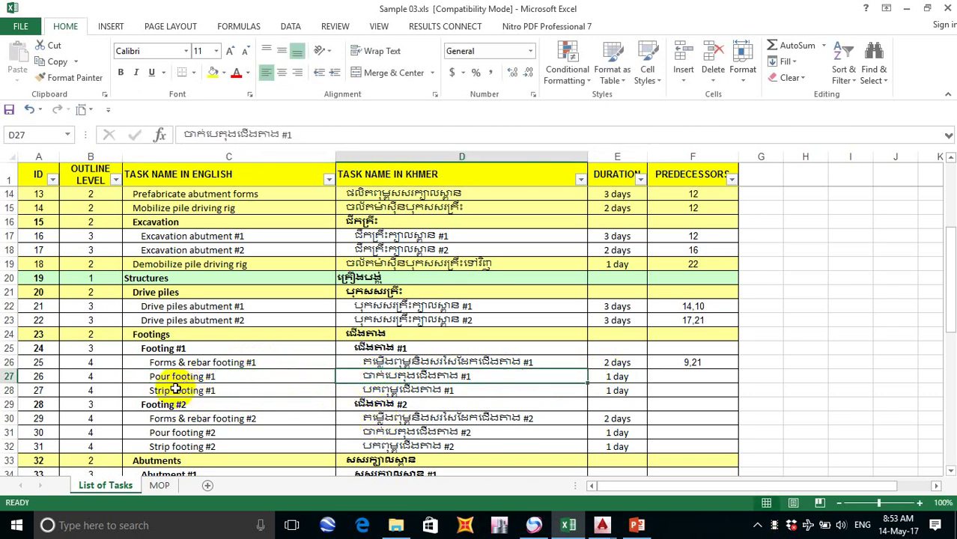
Step: Examine the sequence from Drive piles abutment #1 to Strip footing #1 in AutoCAD's Sample 0.03.dwg, and locate Forms & rebar footing #1 in the Excel list
{"action": "left_click", "coordinate": [604, 525]}
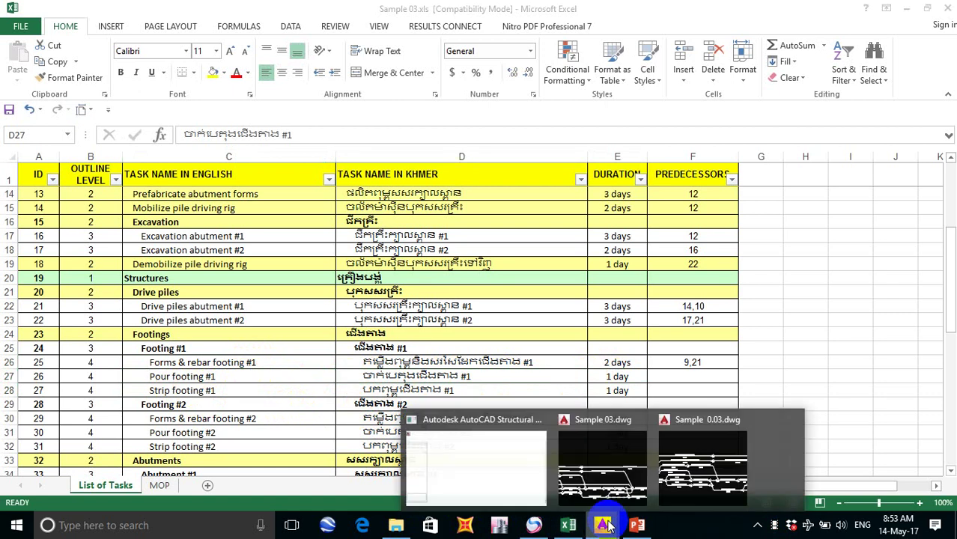
{"action": "left_click", "coordinate": [704, 457]}
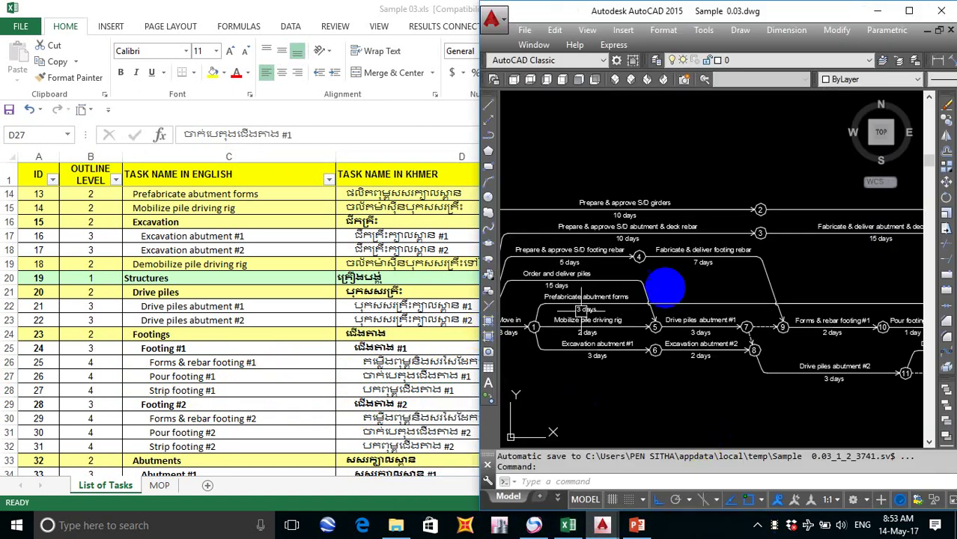
{"action": "scroll", "coordinate": [576, 316], "scroll_direction": "down", "scroll_amount": 1}
{"action": "scroll", "coordinate": [605, 299], "scroll_direction": "up", "scroll_amount": 1}
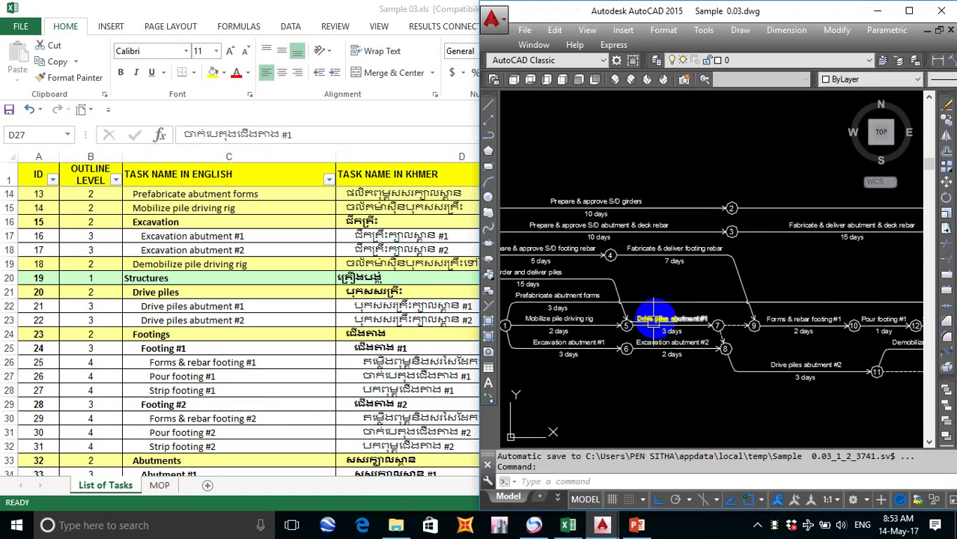
{"action": "scroll", "coordinate": [653, 319], "scroll_direction": "up", "scroll_amount": 1}
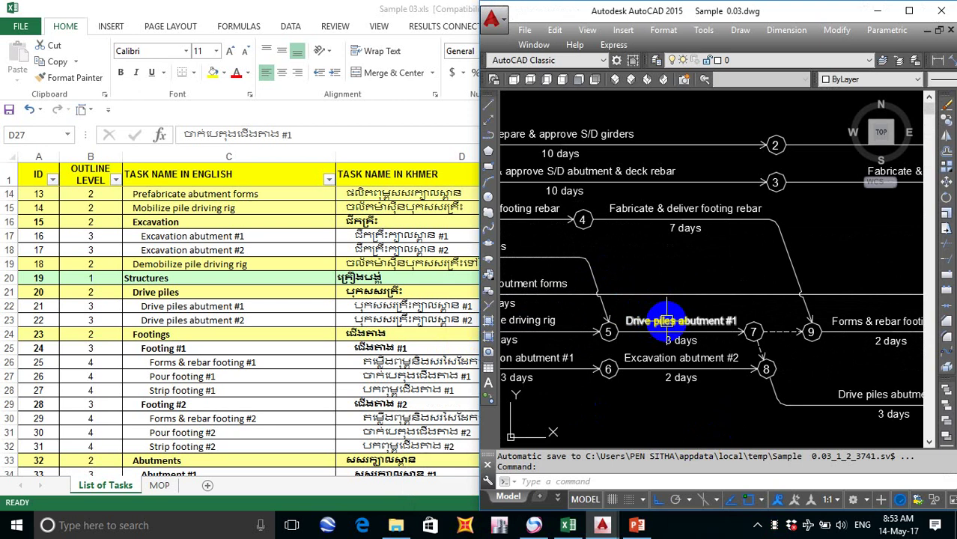
{"action": "scroll", "coordinate": [669, 320], "scroll_direction": "down", "scroll_amount": 1}
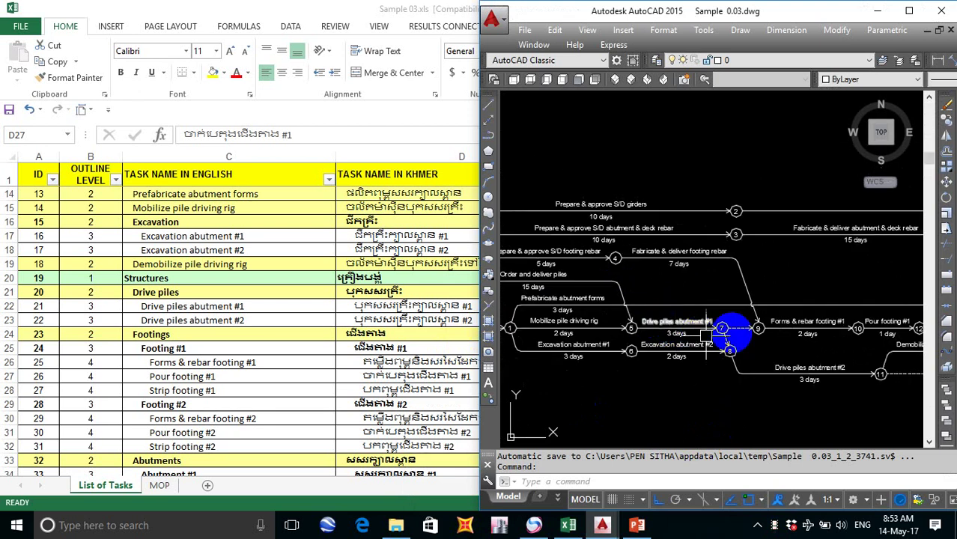
{"action": "middle_click_drag", "start_coordinate": [737, 331], "coordinate": [571, 327]}
{"action": "middle_click_drag", "start_coordinate": [711, 339], "coordinate": [573, 330]}
{"action": "scroll", "coordinate": [655, 347], "scroll_direction": "up", "scroll_amount": 2}
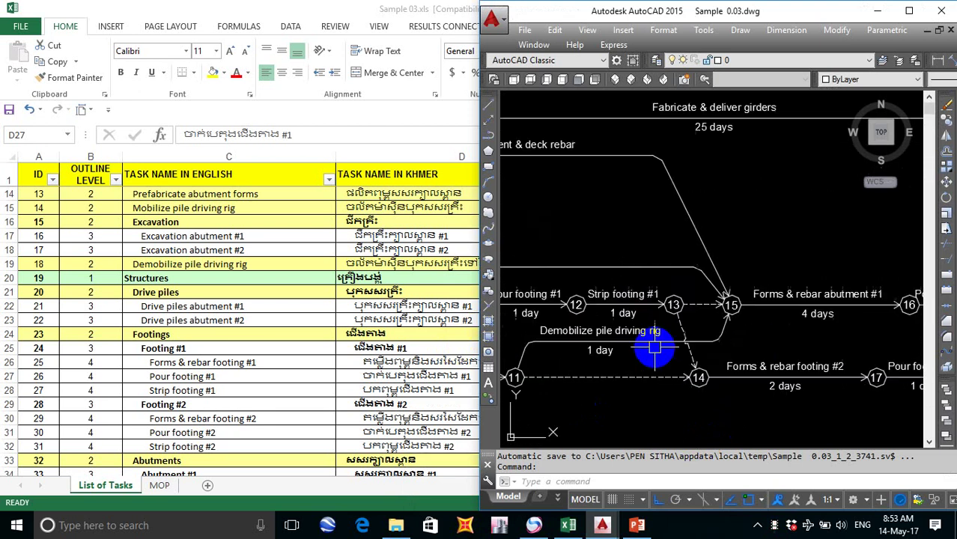
{"action": "middle_click_drag", "start_coordinate": [603, 345], "coordinate": [812, 359]}
{"action": "scroll", "coordinate": [737, 310], "scroll_direction": "up", "scroll_amount": 2}
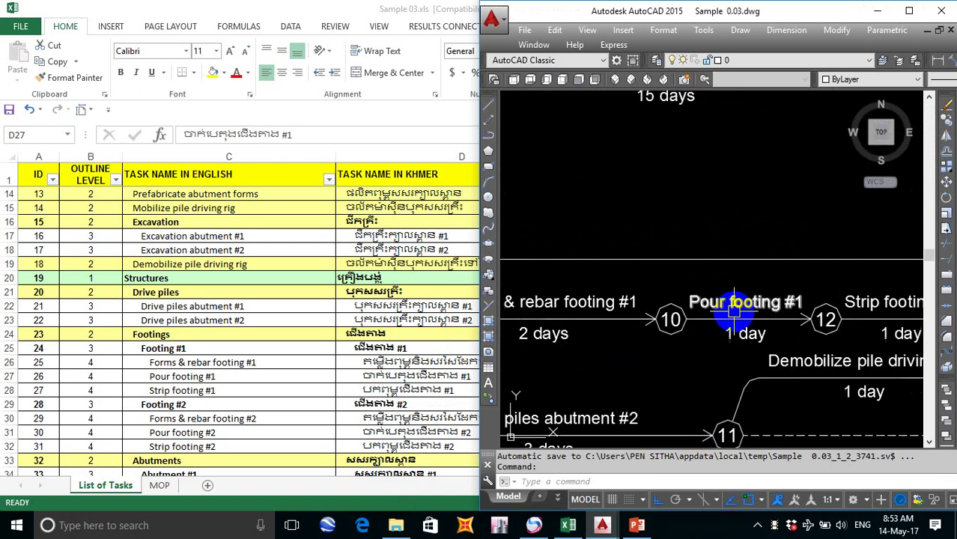
{"action": "middle_click_drag", "start_coordinate": [723, 337], "coordinate": [814, 353]}
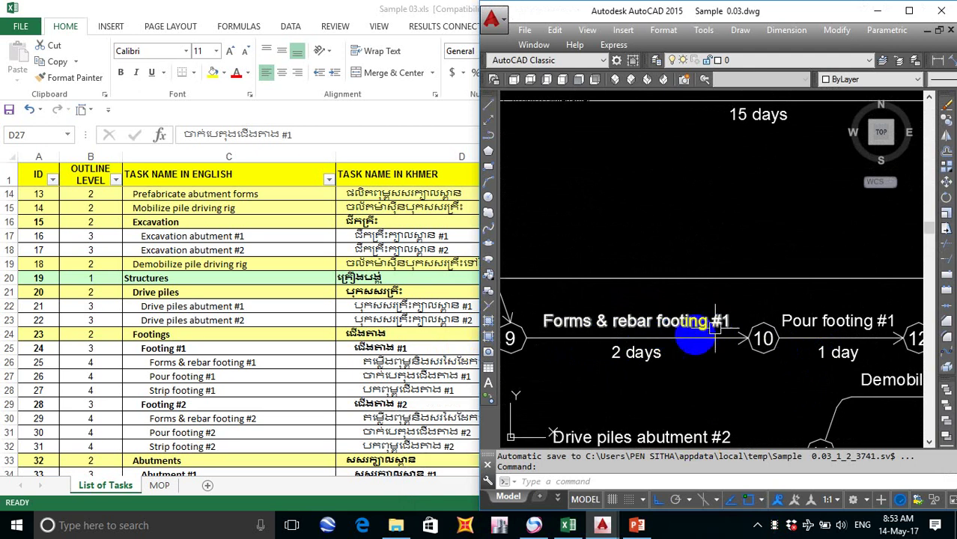
{"action": "key", "text": "alt+Tab"}
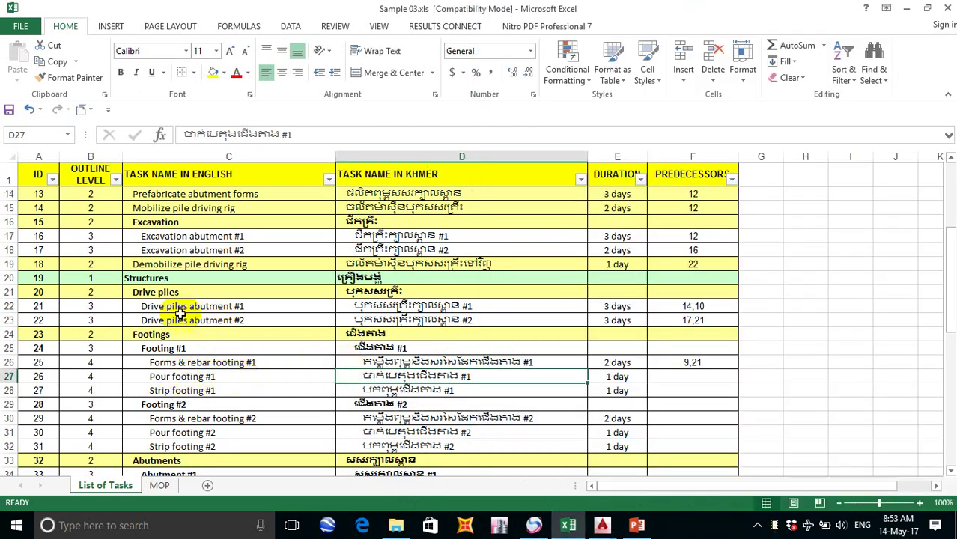
{"action": "left_click", "coordinate": [171, 364]}
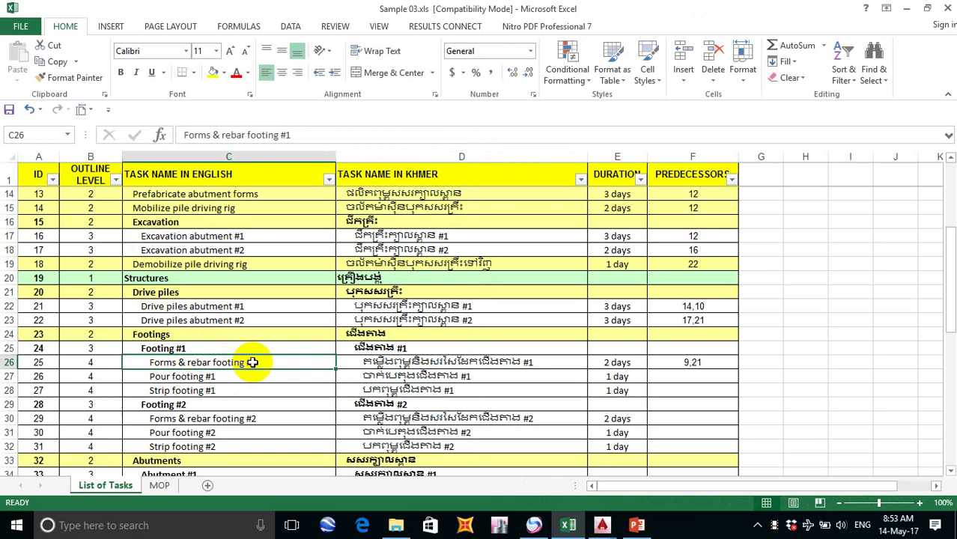
Step: Switch to Sample 03.dwg in AutoCAD and examine the arrows leading into and out of Forms & rebar footing #1
{"action": "left_click", "coordinate": [604, 526]}
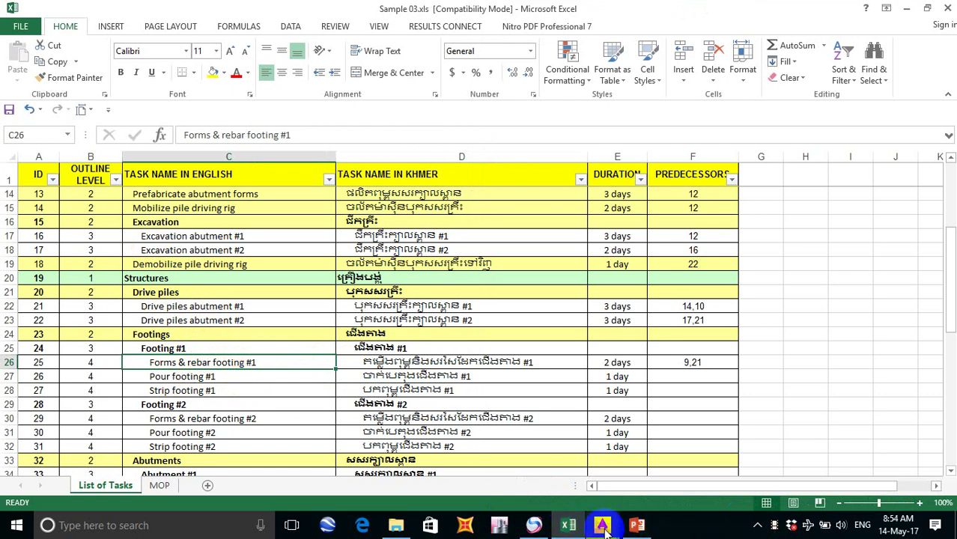
{"action": "left_click", "coordinate": [613, 466]}
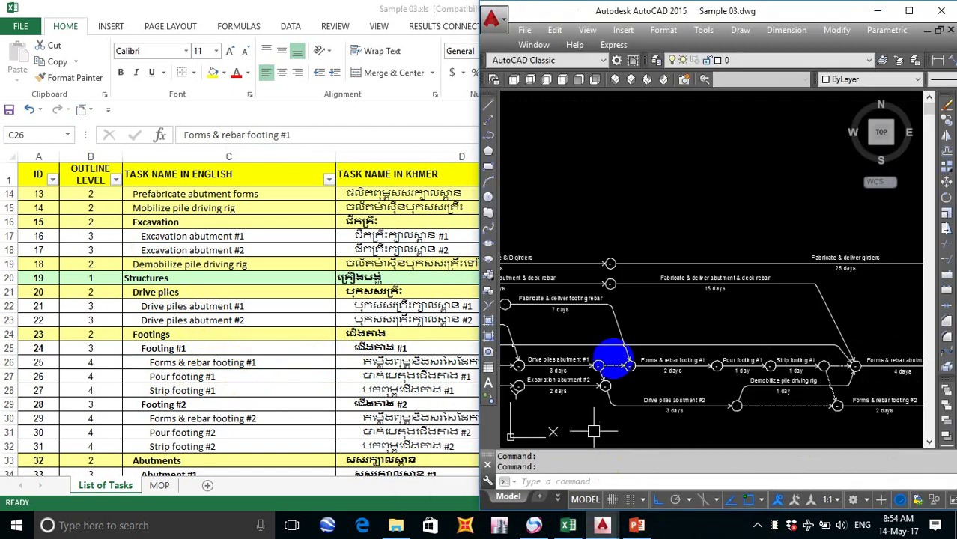
{"action": "scroll", "coordinate": [633, 371], "scroll_direction": "up", "scroll_amount": 3}
{"action": "middle_click_drag", "start_coordinate": [632, 408], "coordinate": [782, 363]}
{"action": "scroll", "coordinate": [782, 366], "scroll_direction": "down", "scroll_amount": 2}
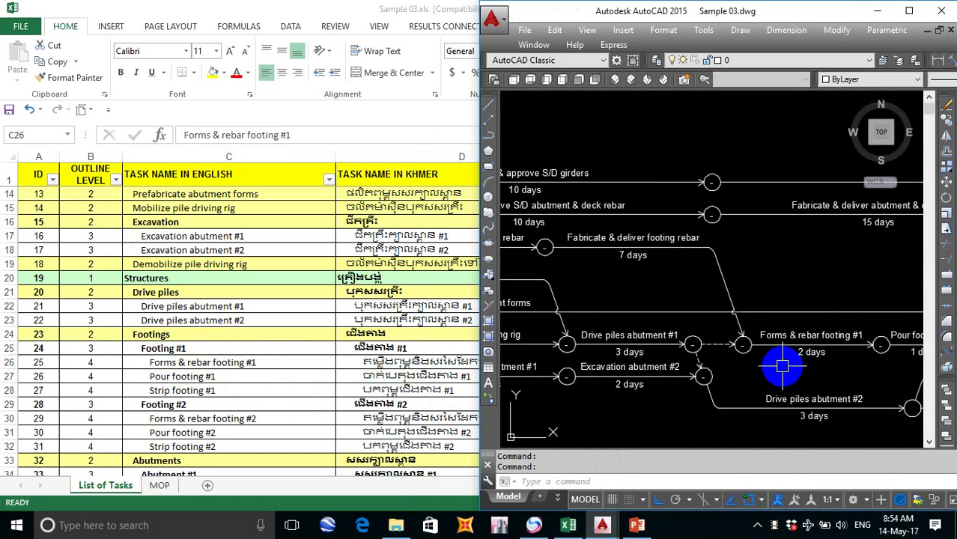
{"action": "middle_click_drag", "start_coordinate": [634, 365], "coordinate": [659, 362]}
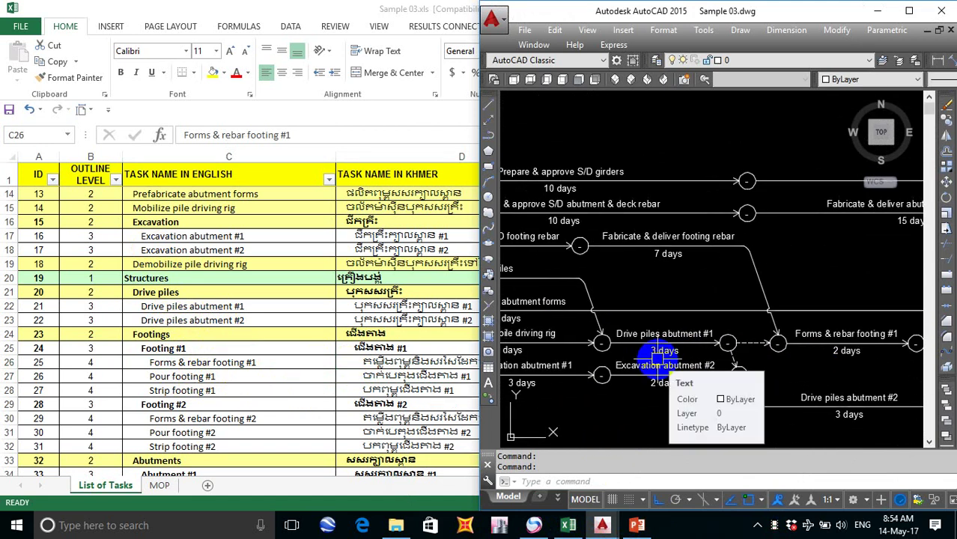
{"action": "mouse_move", "coordinate": [745, 349]}
{"action": "middle_mouse_down"}
{"action": "mouse_move", "coordinate": [682, 343]}
{"action": "mouse_move", "coordinate": [673, 325]}
{"action": "mouse_move", "coordinate": [615, 336]}
{"action": "middle_mouse_up"}
{"action": "scroll", "coordinate": [721, 334], "scroll_direction": "up", "scroll_amount": 2}
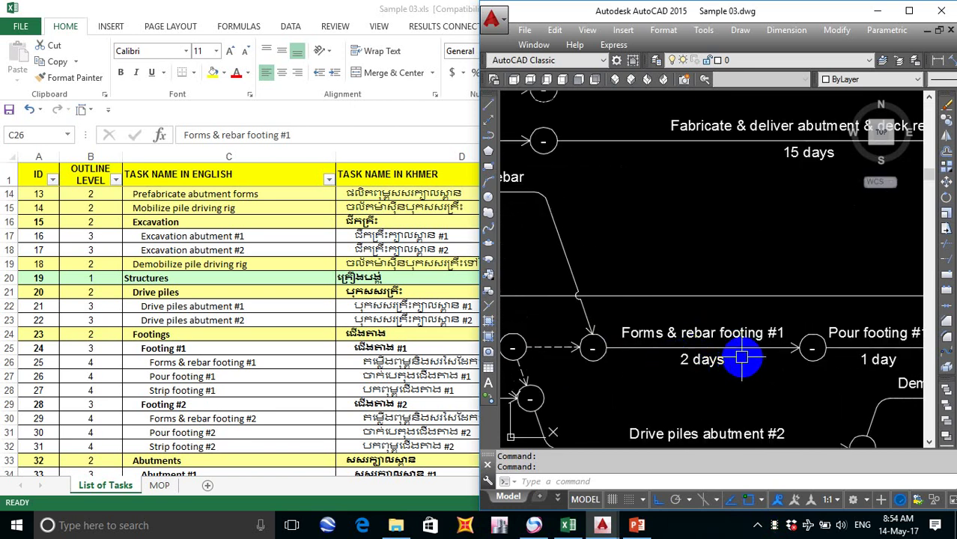
Step: Examine how Drive piles abutment #1, its dummy links and Fabricate & deliver footing rebar connect to Forms & rebar footing #1
{"action": "scroll", "coordinate": [737, 359], "scroll_direction": "down", "scroll_amount": 4}
{"action": "scroll", "coordinate": [609, 358], "scroll_direction": "up", "scroll_amount": 4}
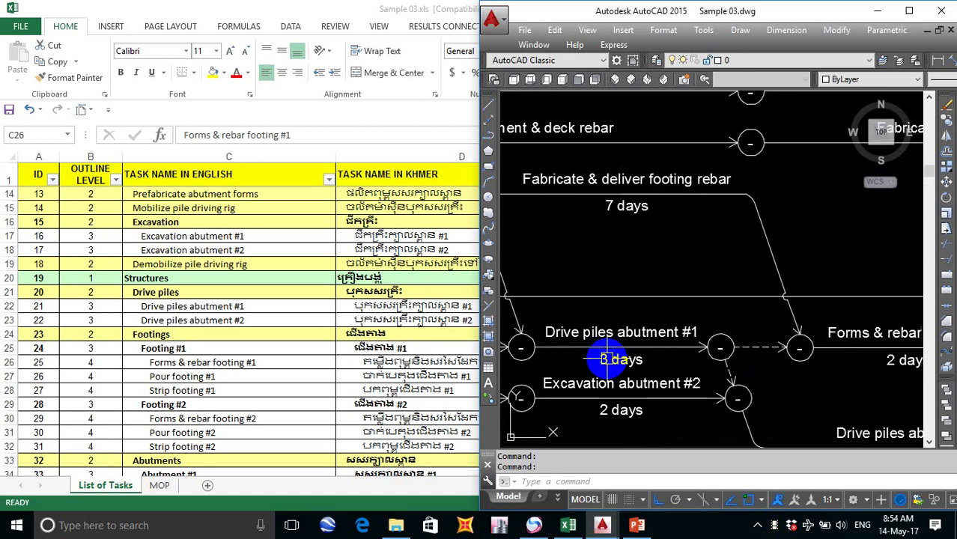
{"action": "middle_click_drag", "start_coordinate": [617, 353], "coordinate": [623, 369]}
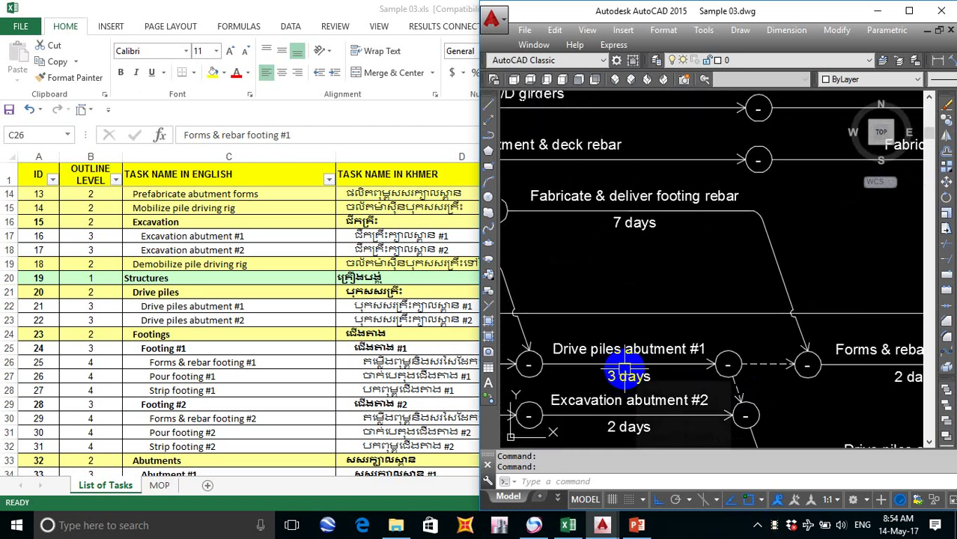
{"action": "scroll", "coordinate": [628, 376], "scroll_direction": "down", "scroll_amount": 4}
{"action": "scroll", "coordinate": [619, 359], "scroll_direction": "up", "scroll_amount": 4}
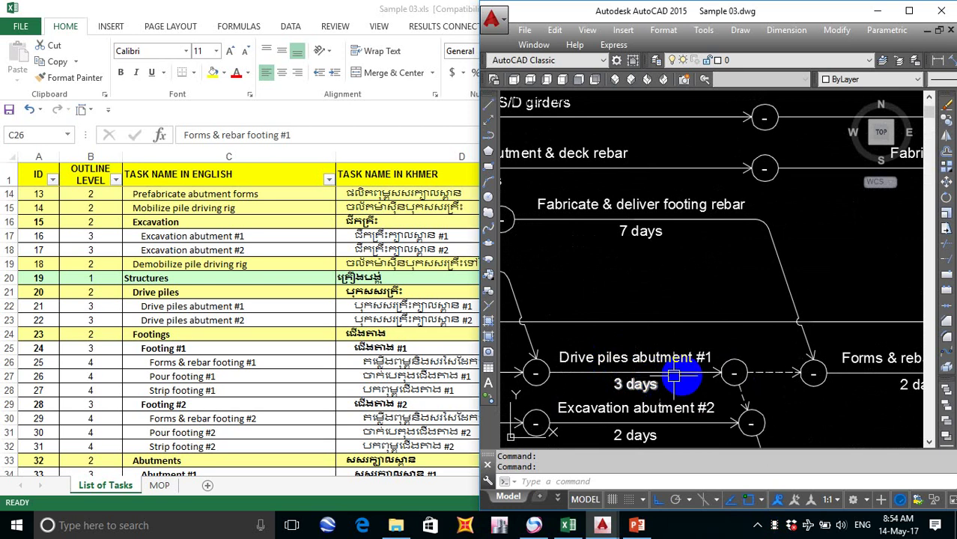
{"action": "scroll", "coordinate": [680, 376], "scroll_direction": "down", "scroll_amount": 2}
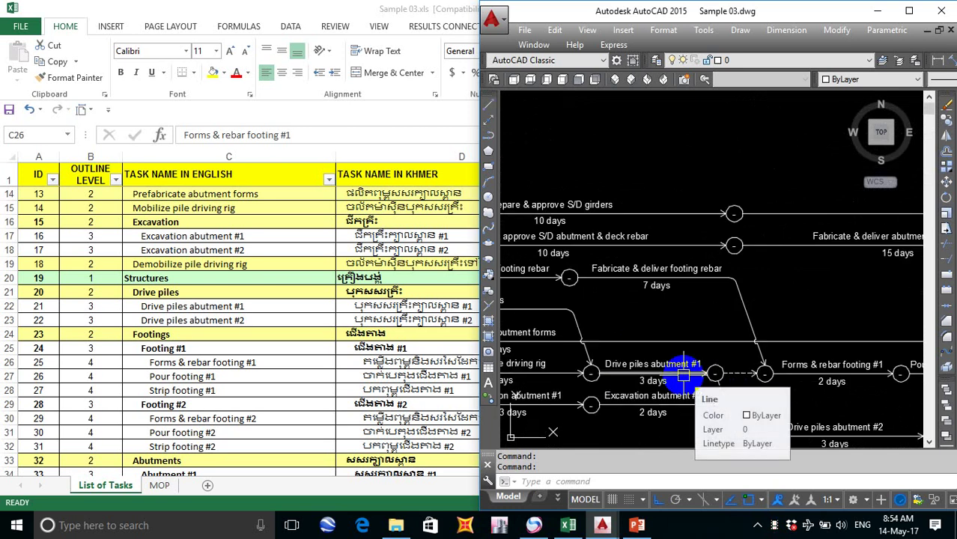
{"action": "left_click", "coordinate": [607, 279]}
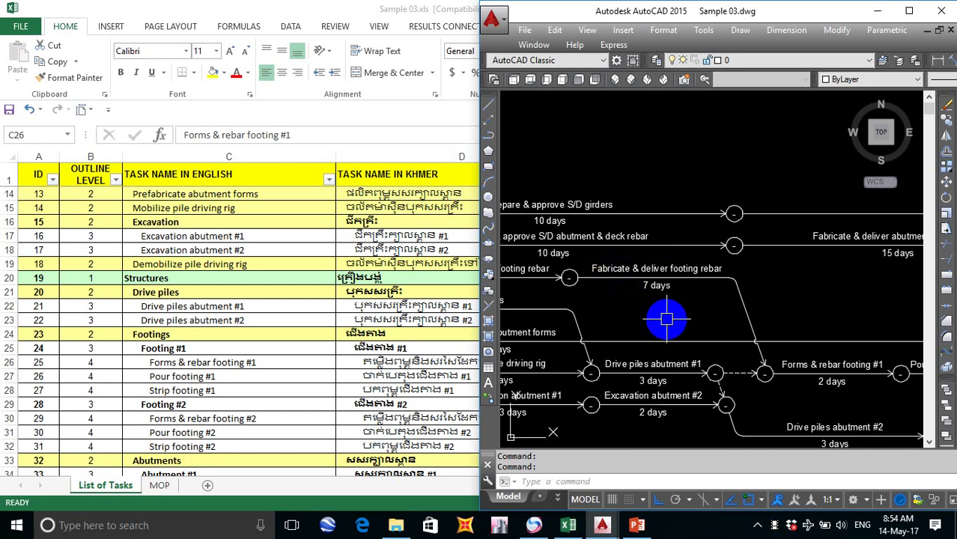
{"action": "middle_click_drag", "start_coordinate": [667, 319], "coordinate": [687, 303]}
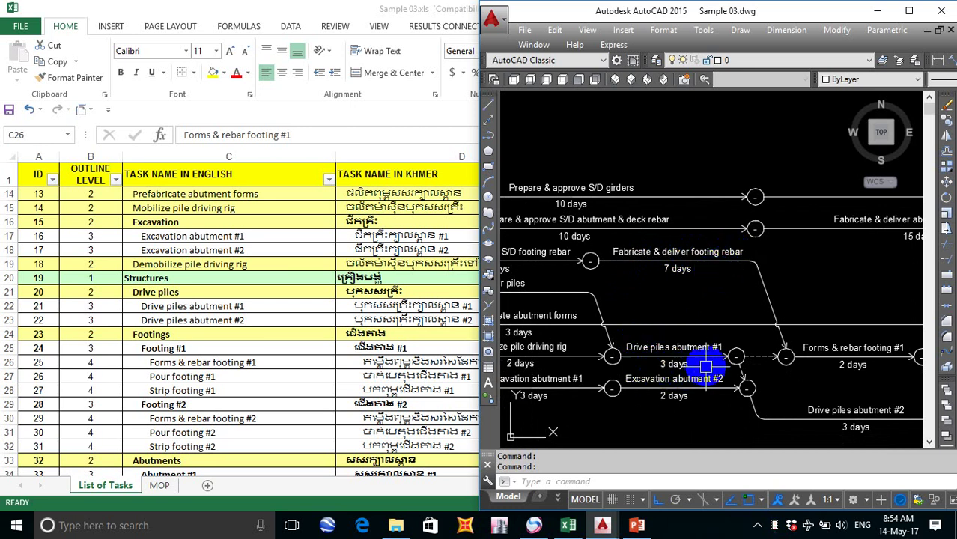
{"action": "middle_click_drag", "start_coordinate": [712, 364], "coordinate": [721, 358]}
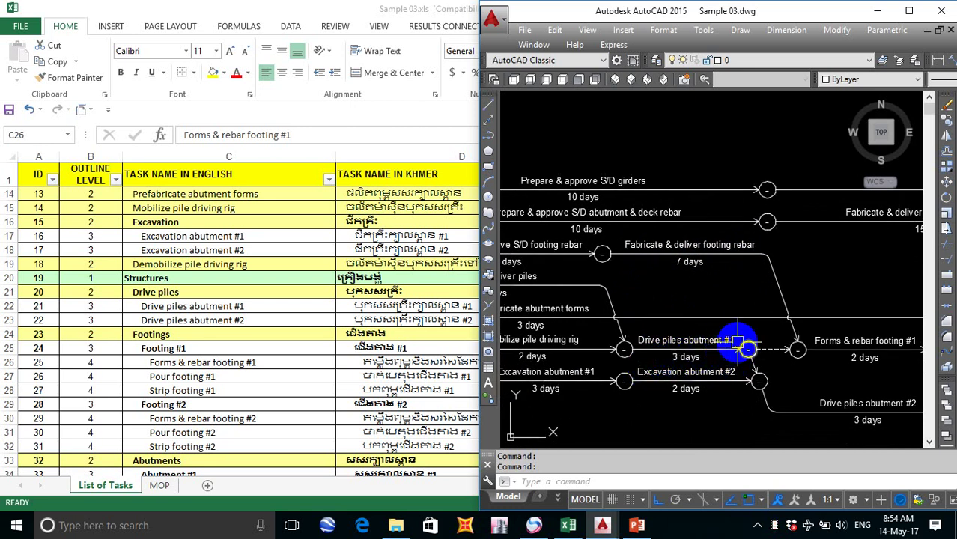
{"action": "middle_click_drag", "start_coordinate": [718, 354], "coordinate": [715, 352]}
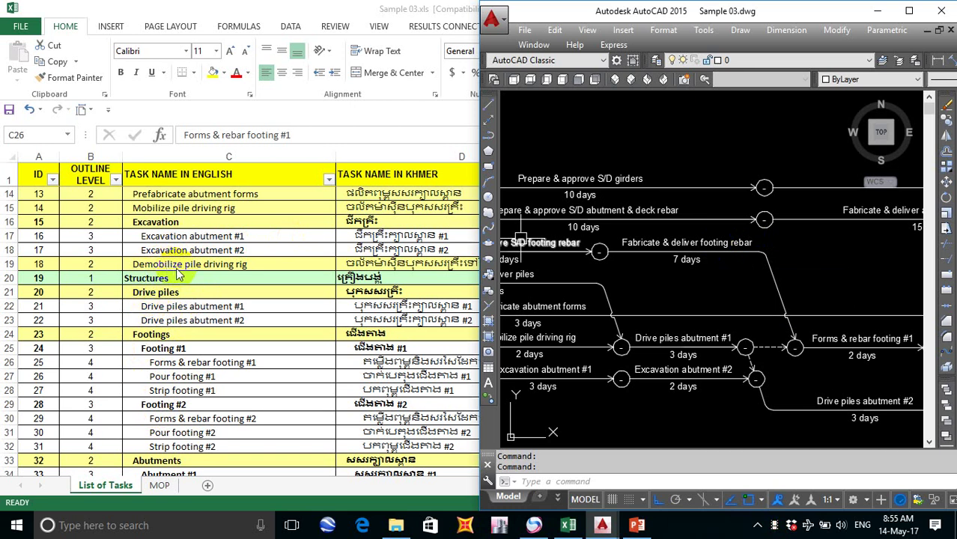
Step: Return to the Excel task list and enter 25 as the predecessor of Pour footing #1
{"action": "key", "text": "alt+Tab"}
{"action": "scroll", "coordinate": [161, 254], "scroll_direction": "up", "scroll_amount": 4}
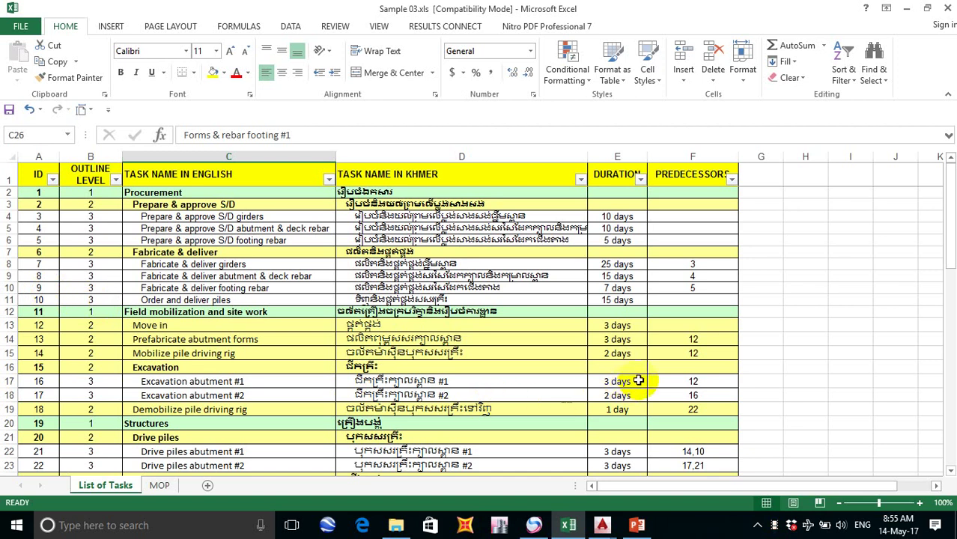
{"action": "scroll", "coordinate": [640, 381], "scroll_direction": "down", "scroll_amount": 1}
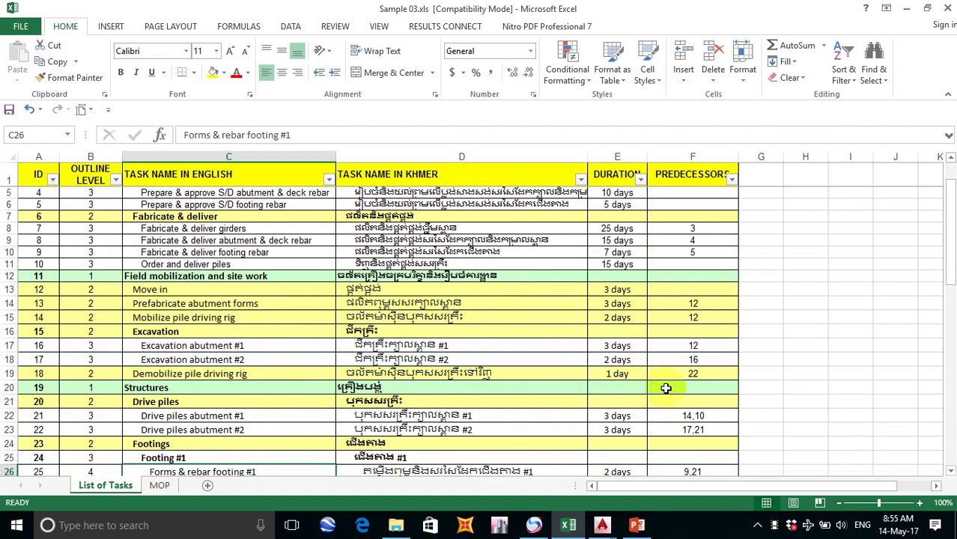
{"action": "scroll", "coordinate": [666, 388], "scroll_direction": "down", "scroll_amount": 2}
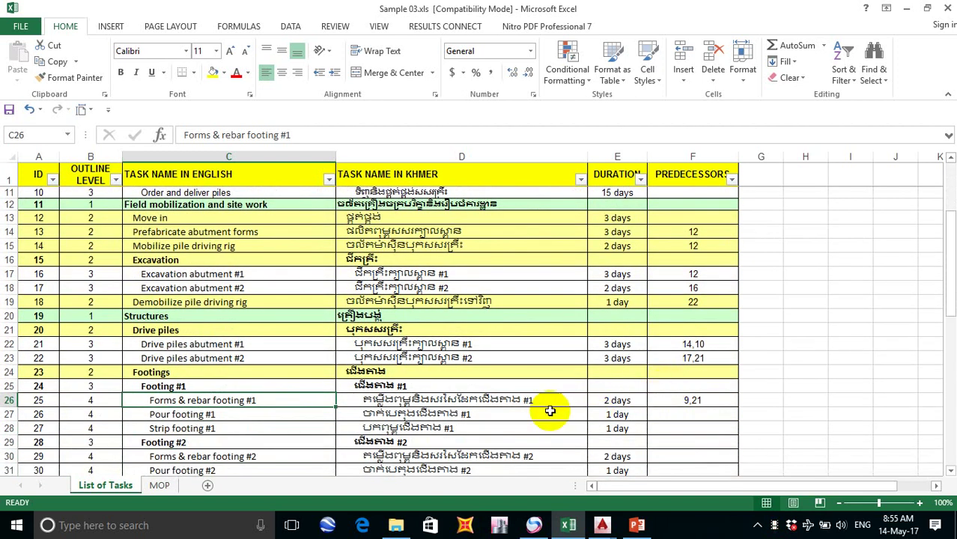
{"action": "left_click", "coordinate": [425, 416]}
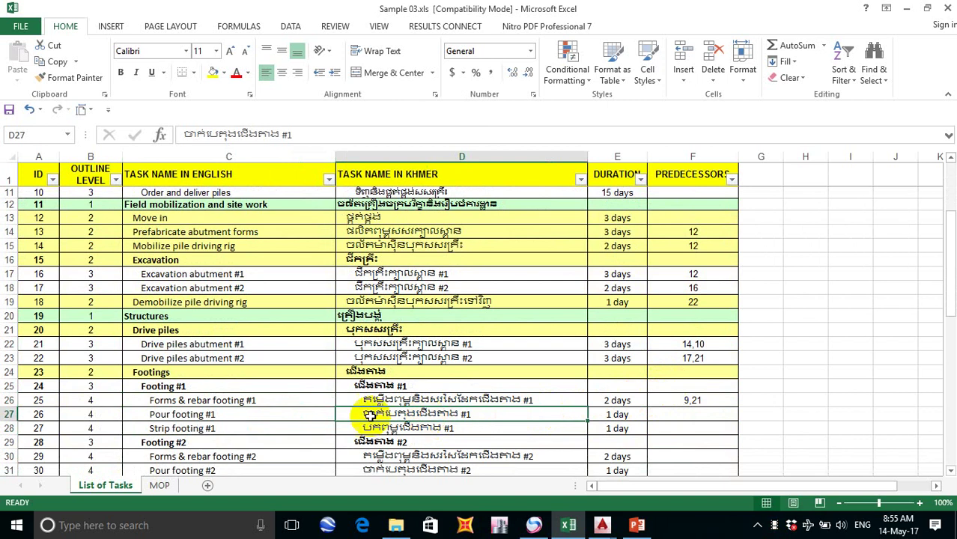
{"action": "left_click", "coordinate": [221, 416]}
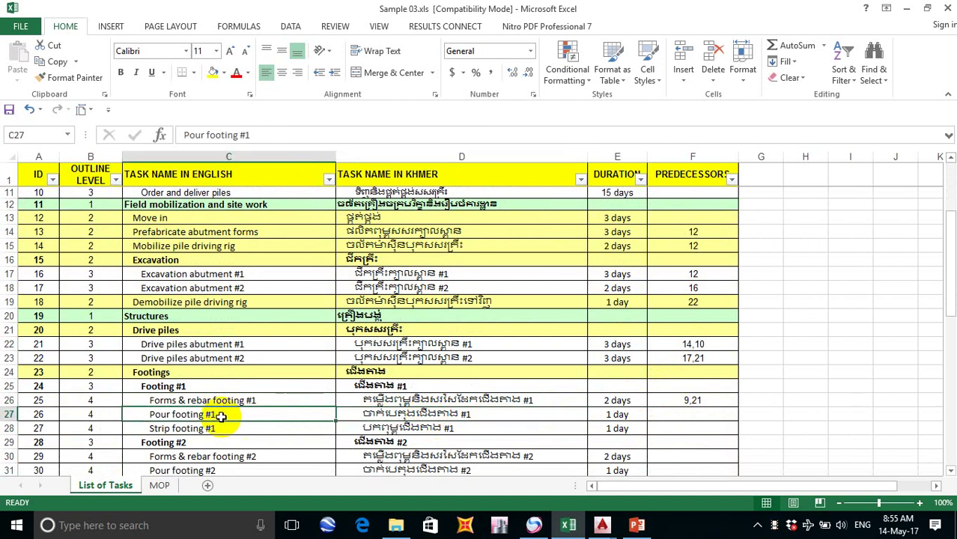
{"action": "left_click", "coordinate": [694, 400]}
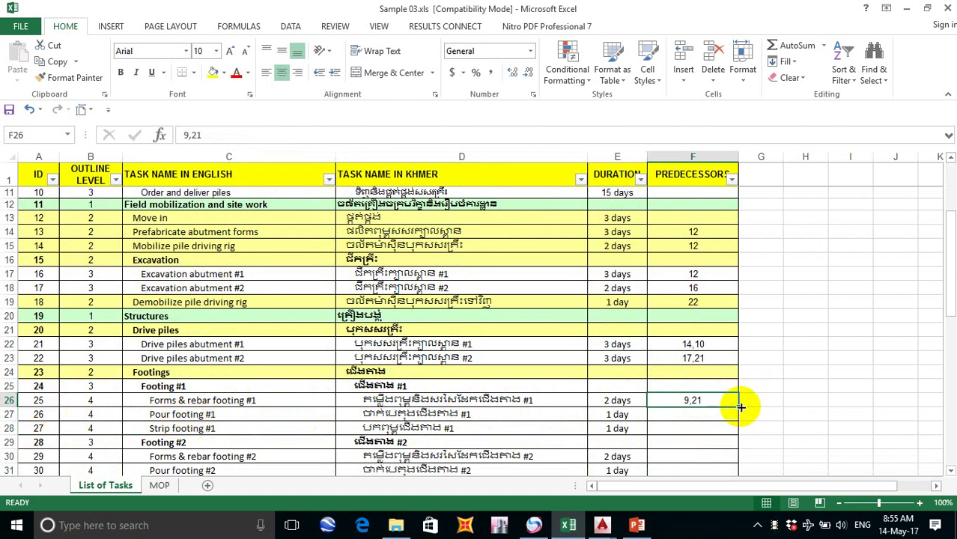
{"action": "left_click", "coordinate": [693, 414]}
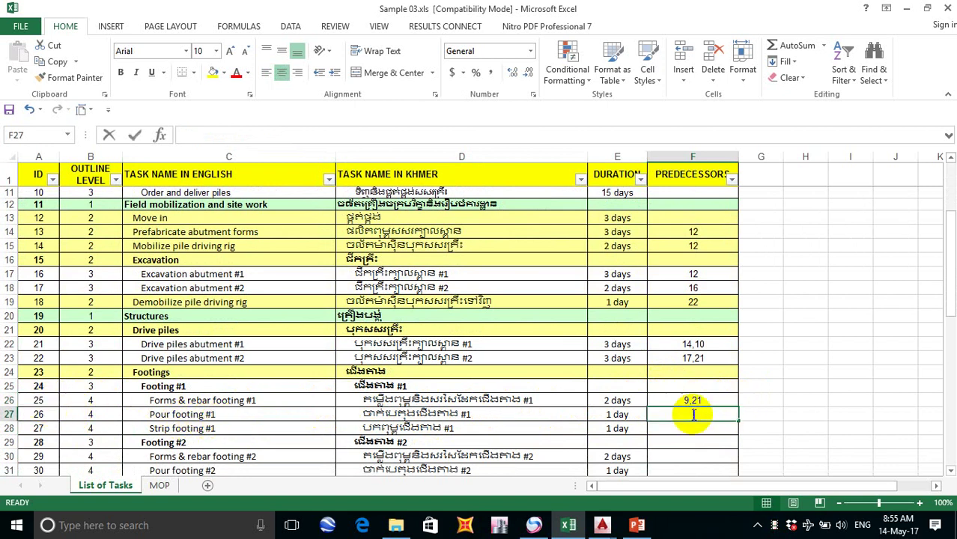
{"action": "type", "text": "25"}
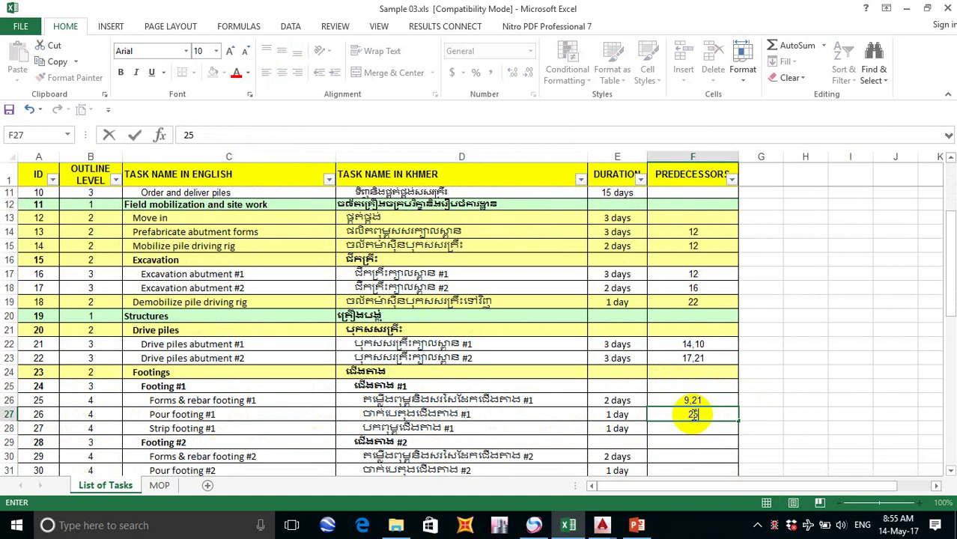
Step: Enter 26 as the predecessor of Strip footing #1
{"action": "left_click", "coordinate": [157, 433]}
{"action": "left_click", "coordinate": [699, 432]}
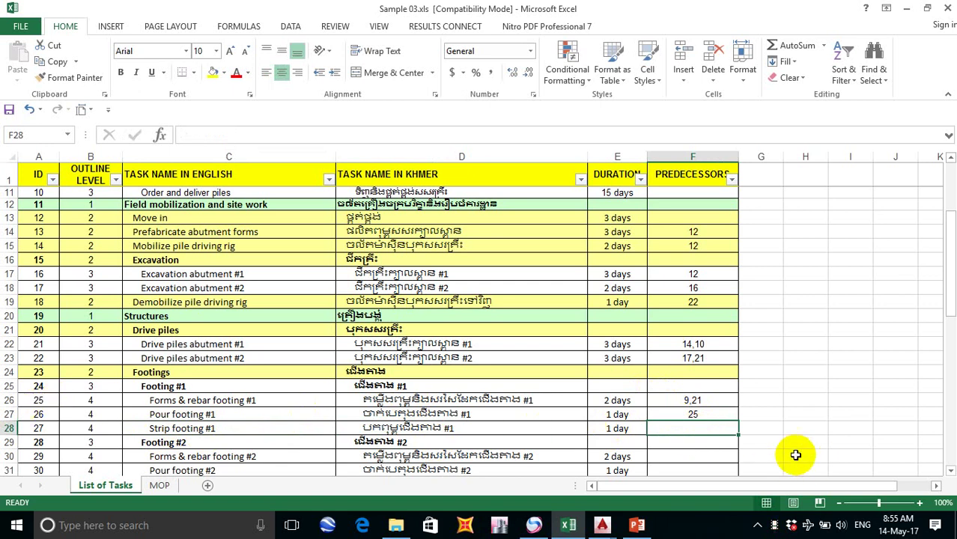
{"action": "type", "text": "26"}
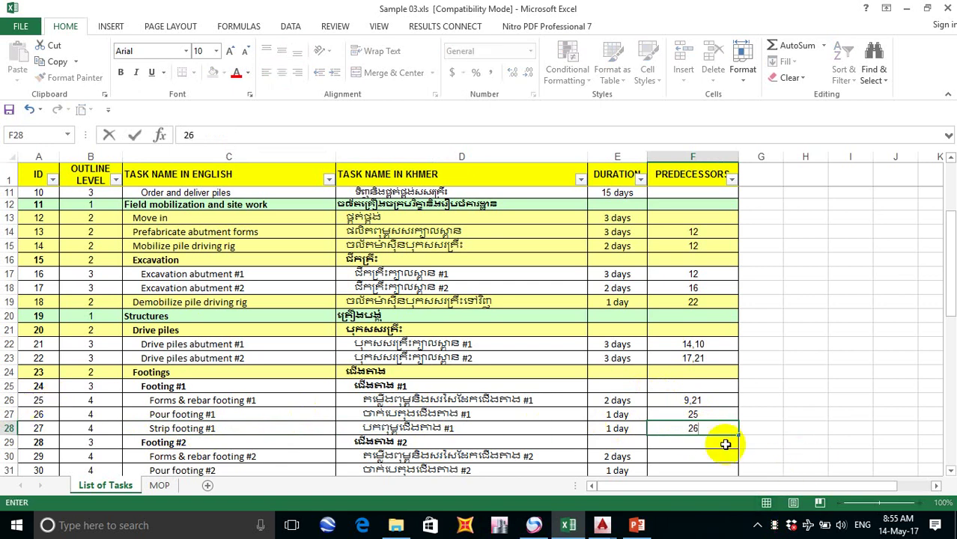
Step: Switch to Sample 03.dwg in AutoCAD and examine the links from Strip footing #1 and Drive piles abutment #2 to the following activities
{"action": "left_click", "coordinate": [600, 526]}
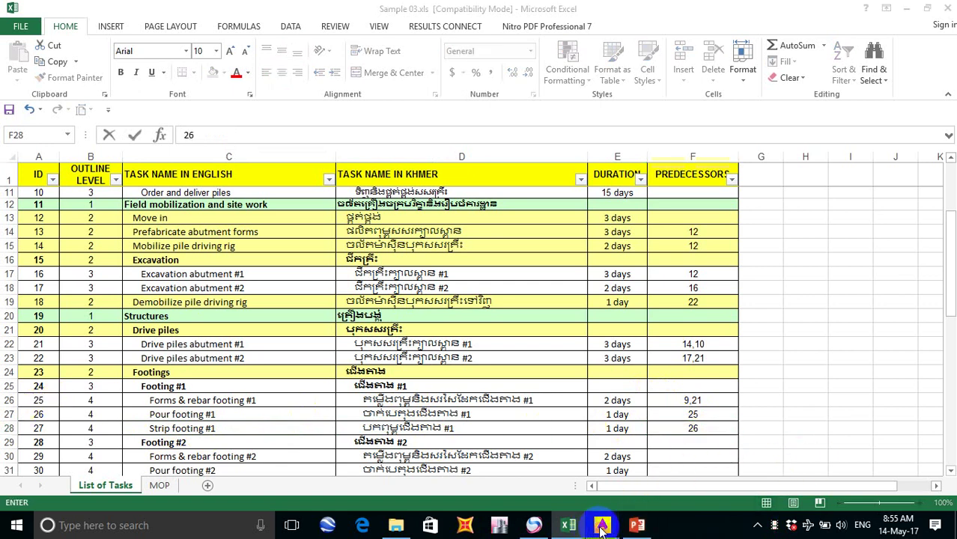
{"action": "left_click", "coordinate": [609, 449]}
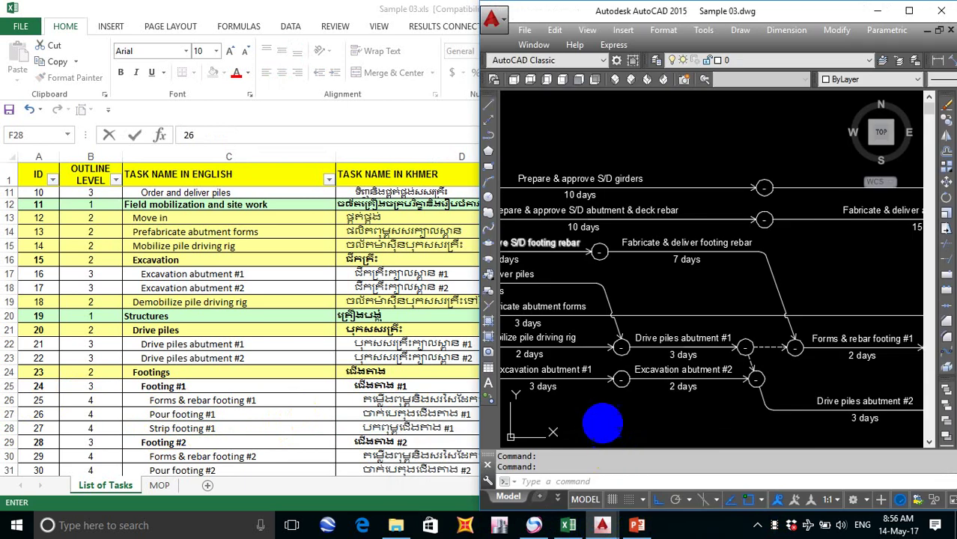
{"action": "middle_click_drag", "start_coordinate": [790, 344], "coordinate": [551, 350]}
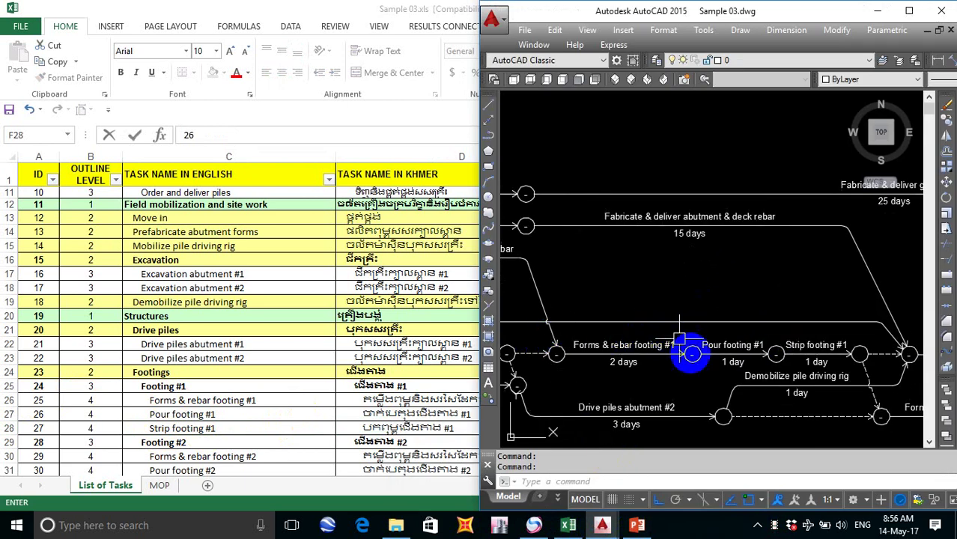
{"action": "middle_click_drag", "start_coordinate": [758, 358], "coordinate": [711, 342]}
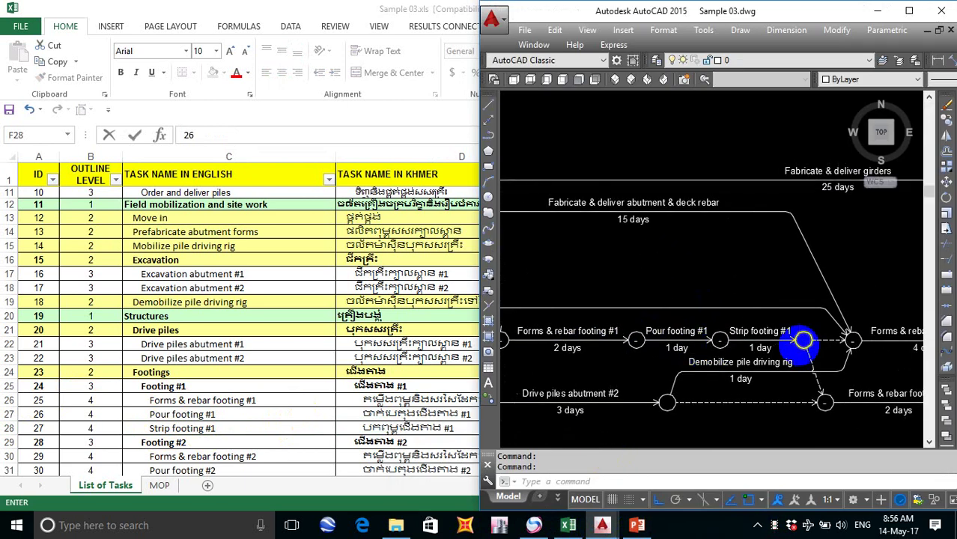
{"action": "scroll", "coordinate": [797, 338], "scroll_direction": "up", "scroll_amount": 2}
{"action": "scroll", "coordinate": [796, 338], "scroll_direction": "down", "scroll_amount": 2}
{"action": "middle_click_drag", "start_coordinate": [771, 378], "coordinate": [764, 363]}
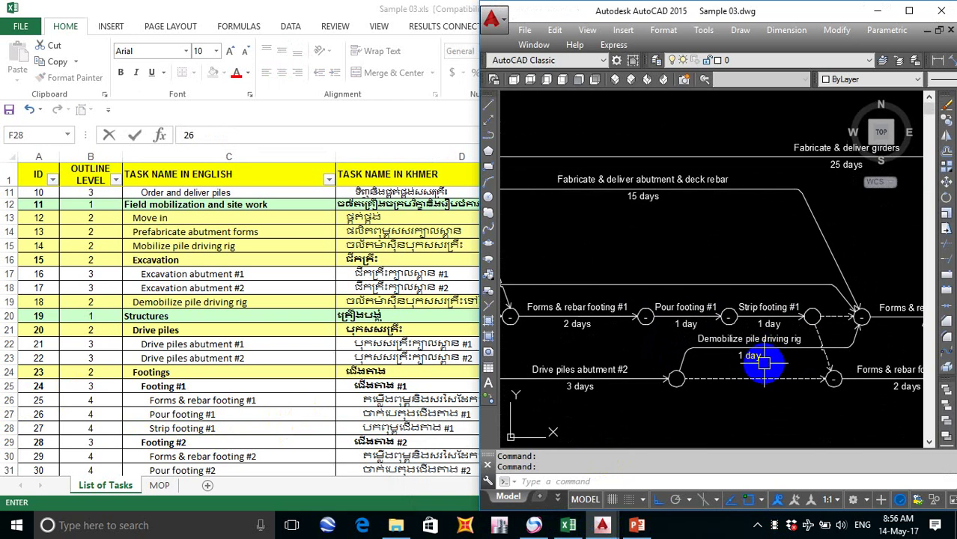
Step: Return to the Excel task list and review the tasks from Fabricate & deliver through Footing #2 with their predecessors
{"action": "left_click", "coordinate": [218, 428]}
{"action": "scroll", "coordinate": [223, 428], "scroll_direction": "down", "scroll_amount": 1}
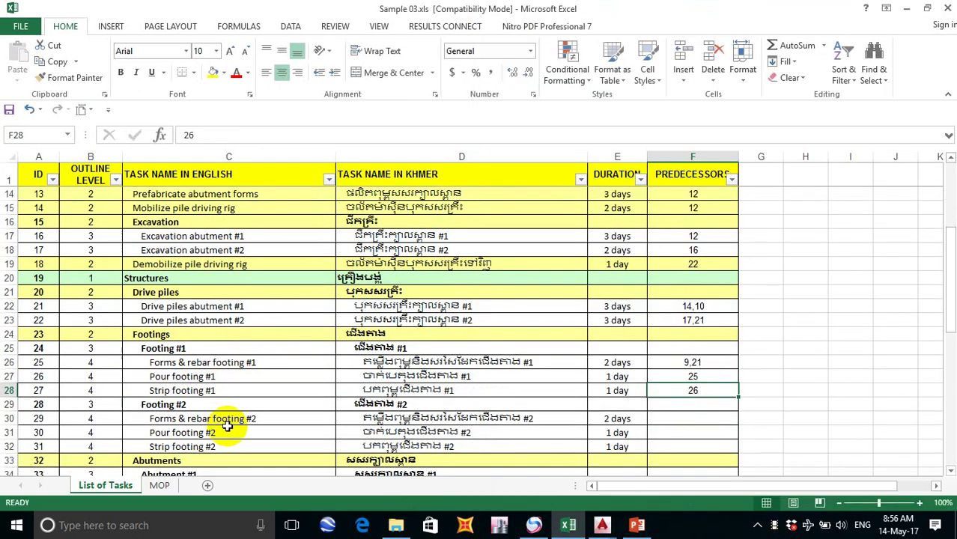
{"action": "scroll", "coordinate": [227, 425], "scroll_direction": "down", "scroll_amount": 1}
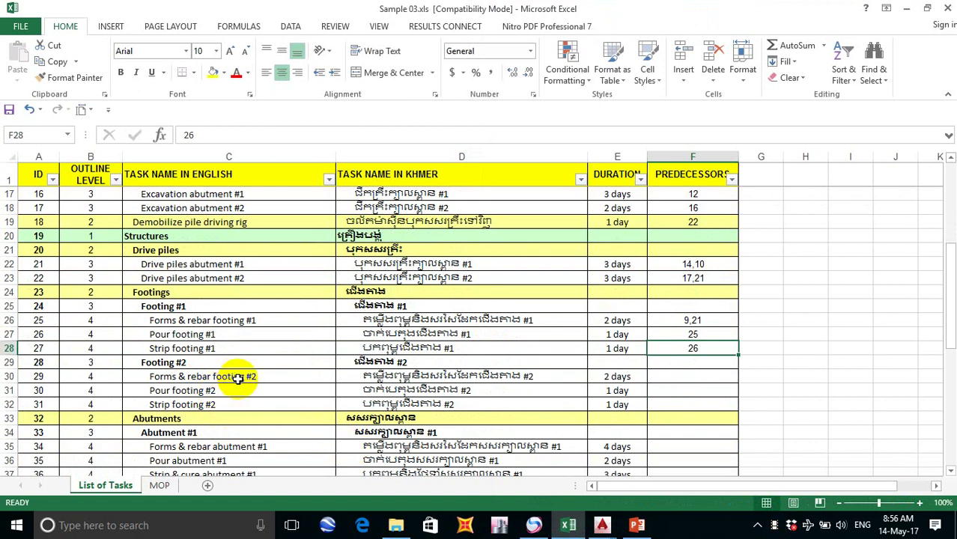
{"action": "scroll", "coordinate": [238, 378], "scroll_direction": "up", "scroll_amount": 1}
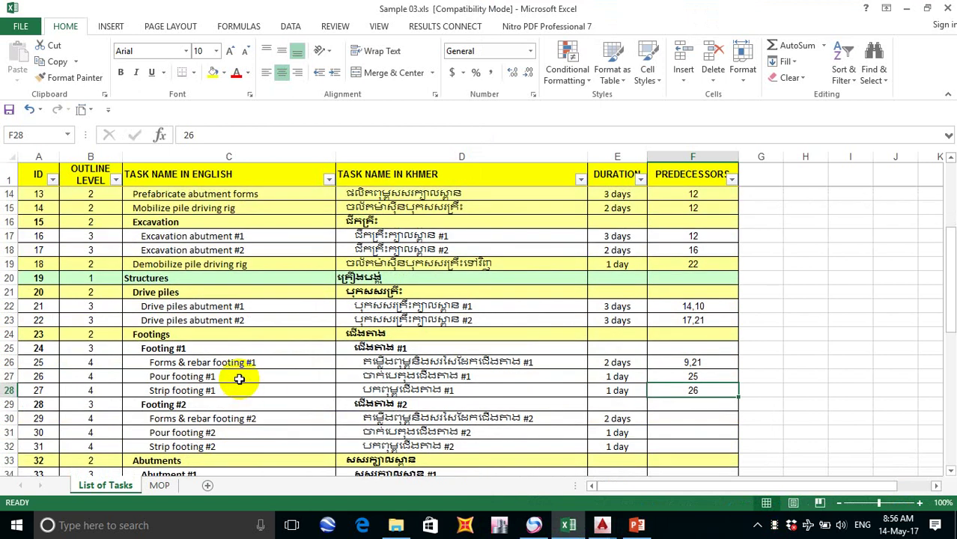
{"action": "scroll", "coordinate": [238, 378], "scroll_direction": "up", "scroll_amount": 3}
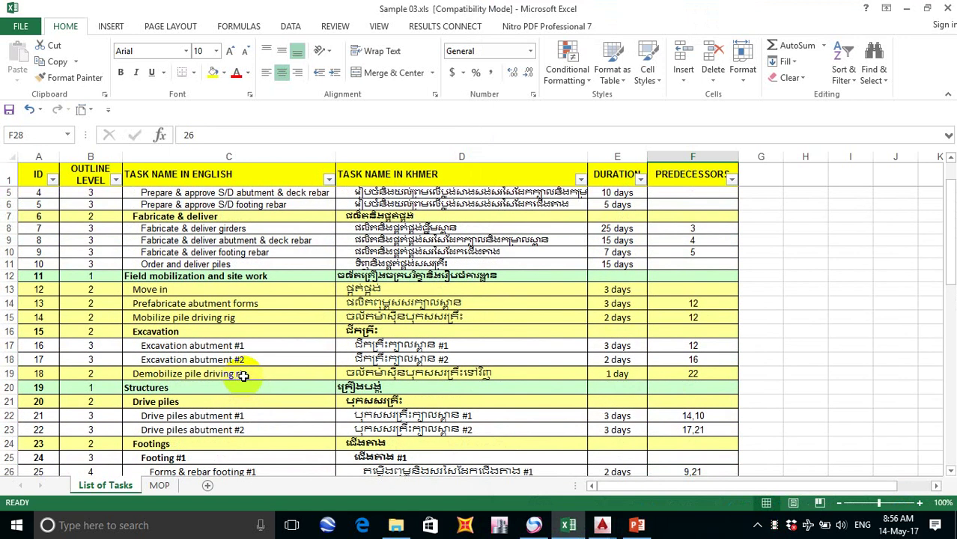
{"action": "scroll", "coordinate": [242, 377], "scroll_direction": "down", "scroll_amount": 1}
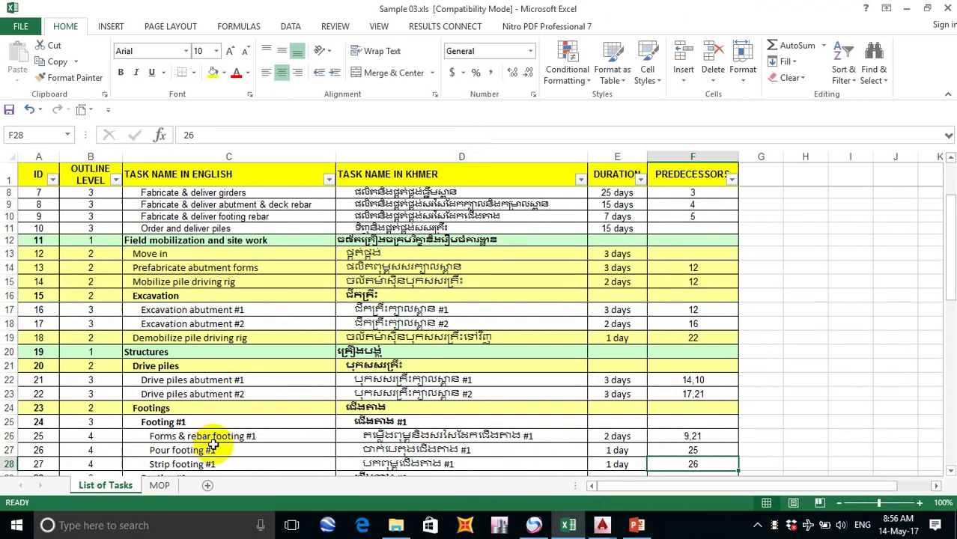
{"action": "scroll", "coordinate": [214, 444], "scroll_direction": "down", "scroll_amount": 1}
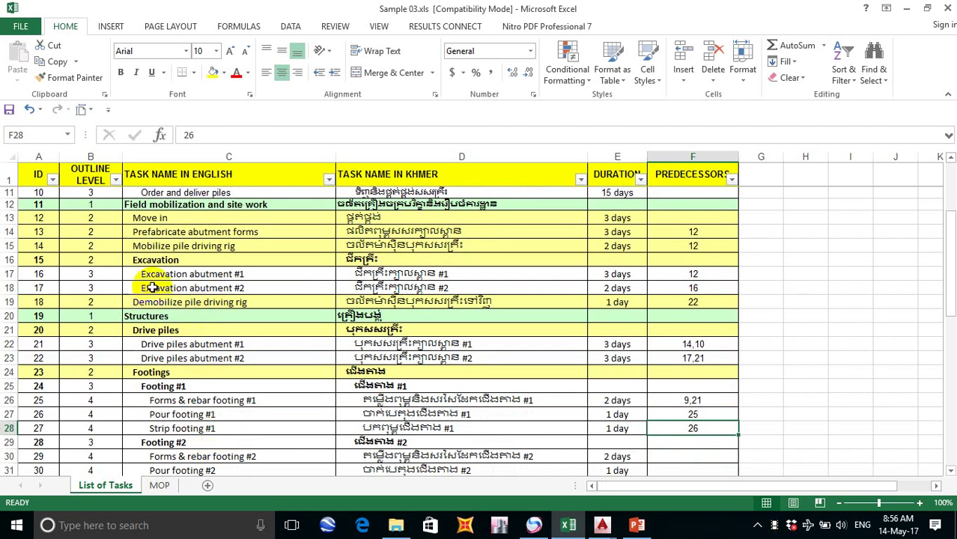
{"action": "left_click", "coordinate": [166, 360]}
{"action": "scroll", "coordinate": [188, 374], "scroll_direction": "down", "scroll_amount": 1}
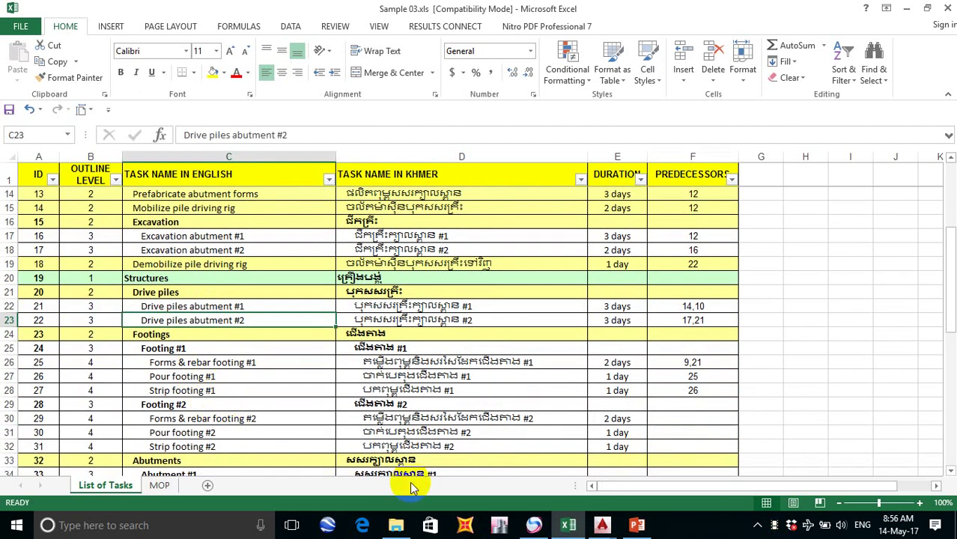
Step: Switch to Sample 0.03.dwg in AutoCAD and examine the numbered nodes at both ends of Drive piles abutment #2
{"action": "left_click", "coordinate": [605, 523]}
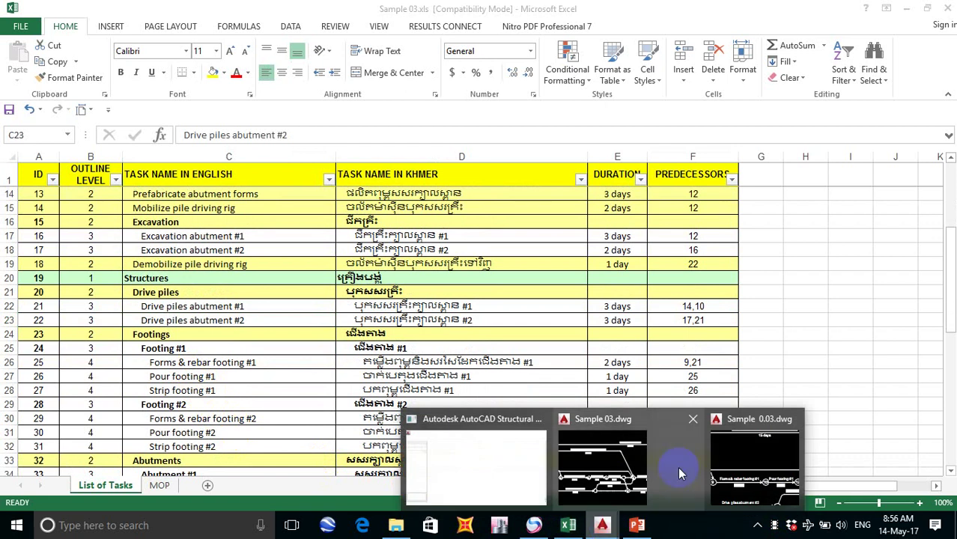
{"action": "left_click", "coordinate": [749, 459]}
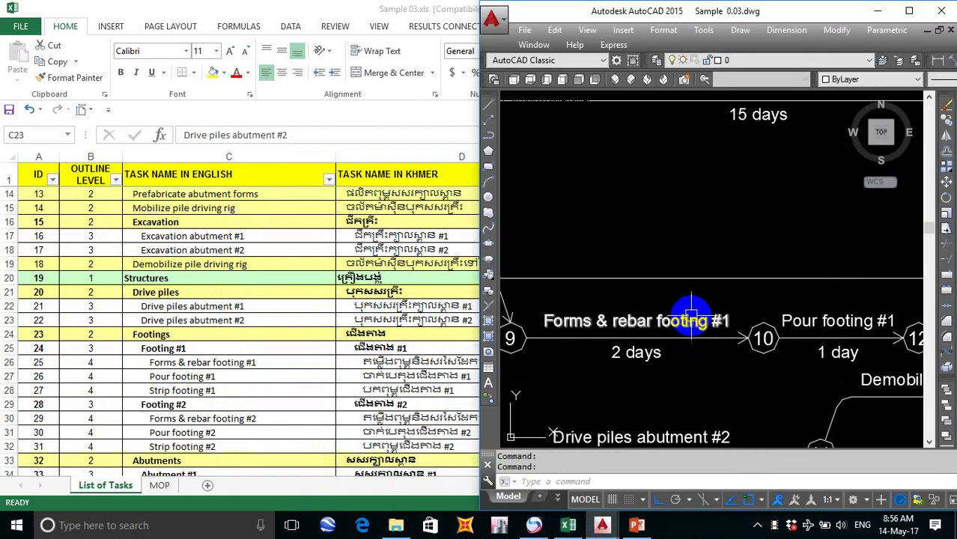
{"action": "scroll", "coordinate": [692, 317], "scroll_direction": "down", "scroll_amount": 3}
{"action": "middle_click_drag", "start_coordinate": [734, 326], "coordinate": [761, 297]}
{"action": "scroll", "coordinate": [690, 350], "scroll_direction": "up", "scroll_amount": 2}
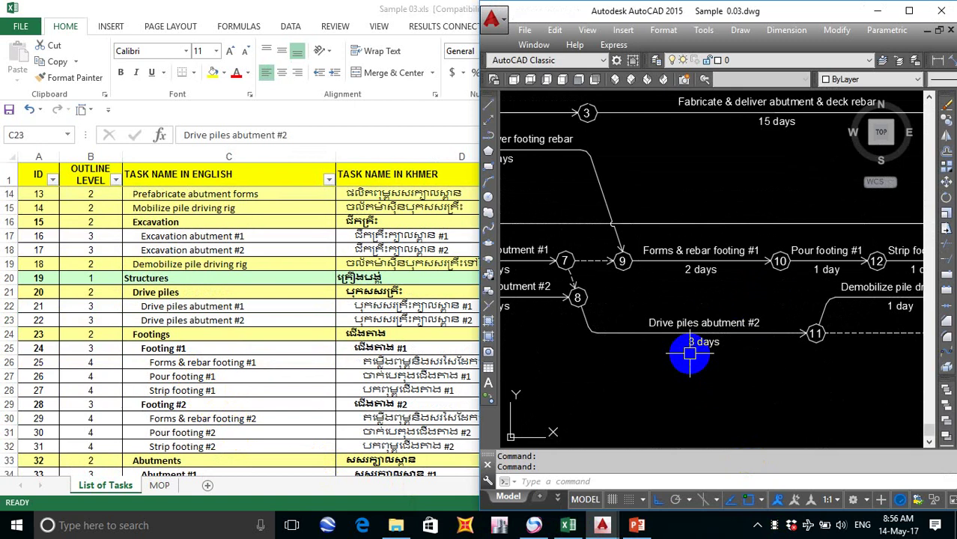
{"action": "scroll", "coordinate": [690, 350], "scroll_direction": "down", "scroll_amount": 2}
{"action": "mouse_move", "coordinate": [700, 318]}
{"action": "middle_mouse_down"}
{"action": "mouse_move", "coordinate": [710, 327]}
{"action": "mouse_move", "coordinate": [677, 292]}
{"action": "middle_mouse_up"}
{"action": "scroll", "coordinate": [678, 292], "scroll_direction": "up", "scroll_amount": 2}
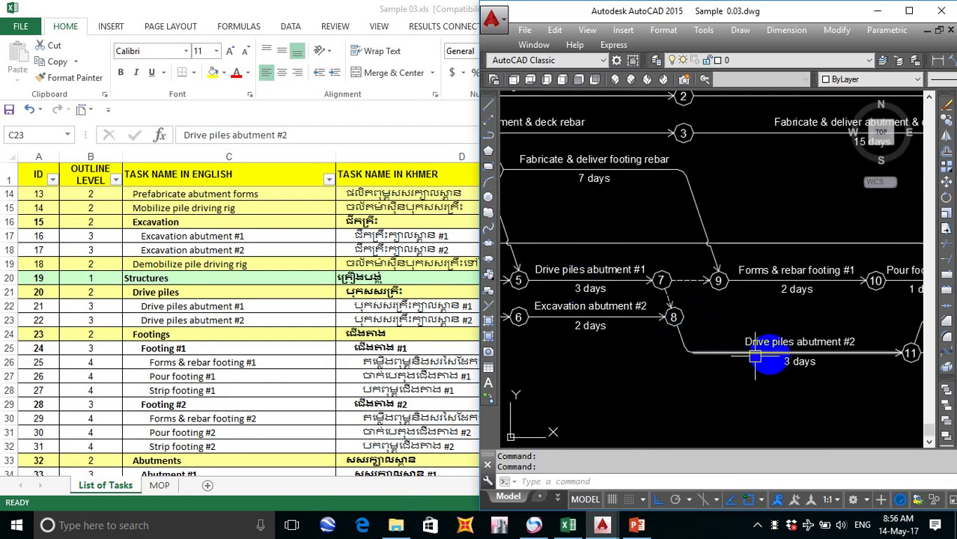
Step: Follow the network from Drive piles abutment #2 to the Footing #2 and Abutment #1 activities
{"action": "mouse_move", "coordinate": [769, 355]}
{"action": "middle_mouse_down"}
{"action": "mouse_move", "coordinate": [636, 342]}
{"action": "mouse_move", "coordinate": [545, 346]}
{"action": "middle_mouse_up"}
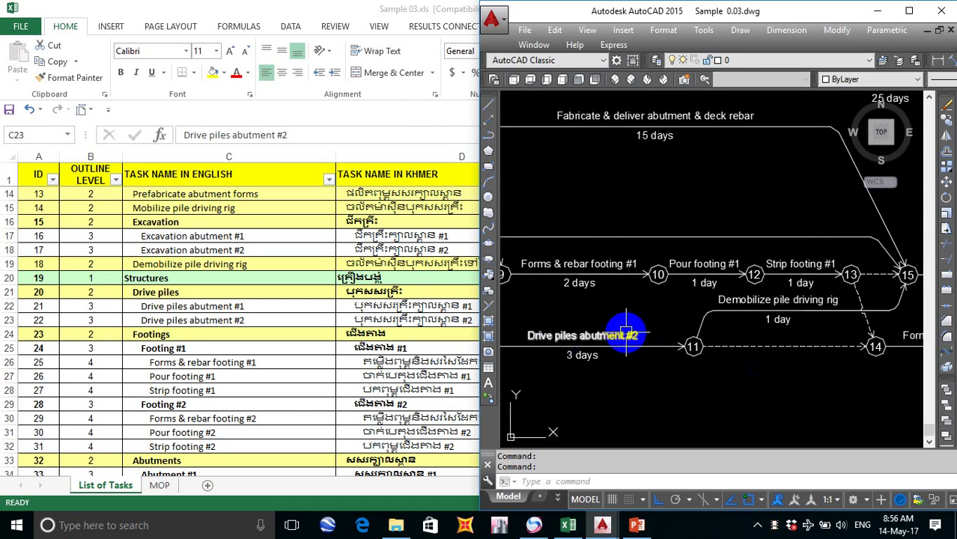
{"action": "scroll", "coordinate": [626, 335], "scroll_direction": "down", "scroll_amount": 2}
{"action": "middle_click_drag", "start_coordinate": [775, 347], "coordinate": [591, 361]}
{"action": "scroll", "coordinate": [691, 314], "scroll_direction": "up", "scroll_amount": 3}
{"action": "scroll", "coordinate": [696, 318], "scroll_direction": "down", "scroll_amount": 2}
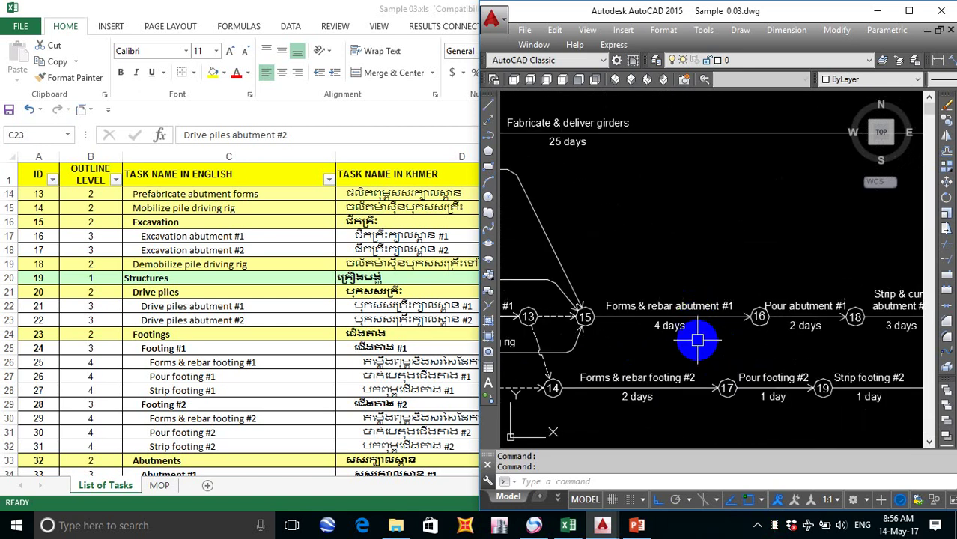
{"action": "scroll", "coordinate": [697, 341], "scroll_direction": "down", "scroll_amount": 2}
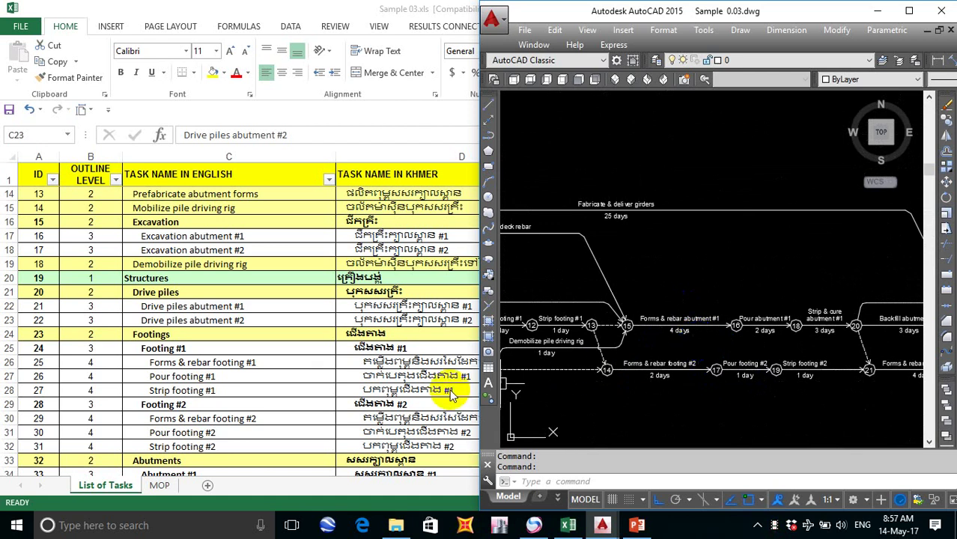
{"action": "scroll", "coordinate": [749, 322], "scroll_direction": "up", "scroll_amount": 2}
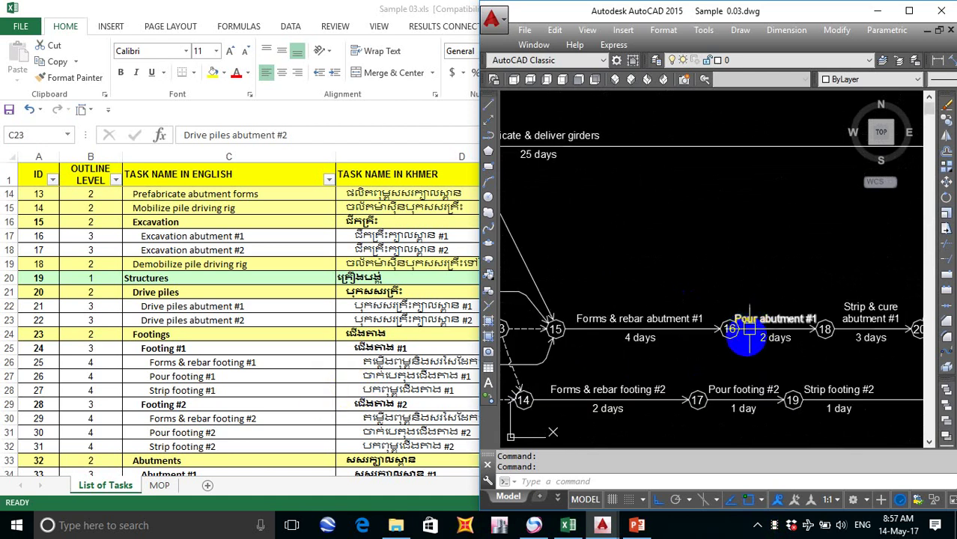
{"action": "scroll", "coordinate": [697, 378], "scroll_direction": "down", "scroll_amount": 4}
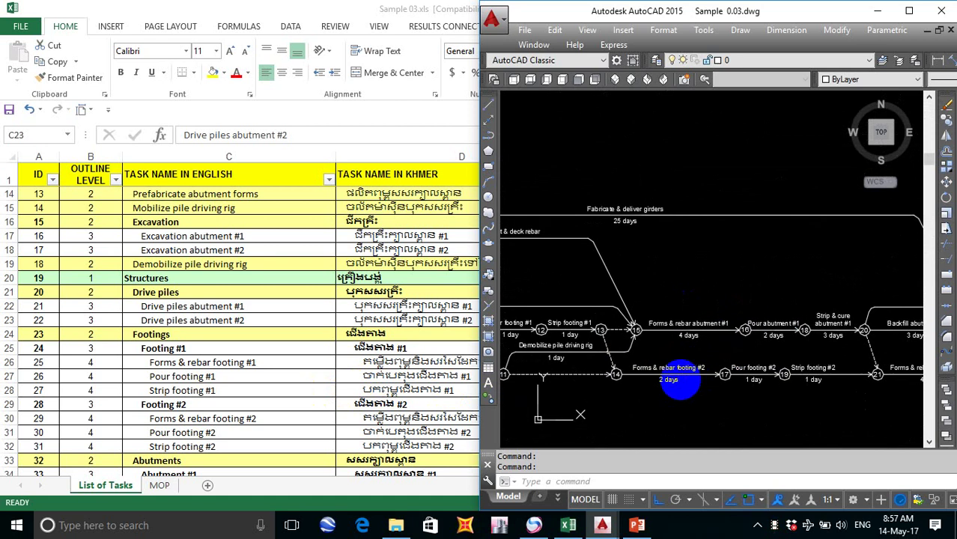
Step: Examine the dummy links from nodes 11 and 13 into node 14, where Forms & rebar footing #2 starts
{"action": "mouse_move", "coordinate": [680, 379]}
{"action": "middle_mouse_down"}
{"action": "mouse_move", "coordinate": [716, 374]}
{"action": "mouse_move", "coordinate": [716, 361]}
{"action": "middle_mouse_up"}
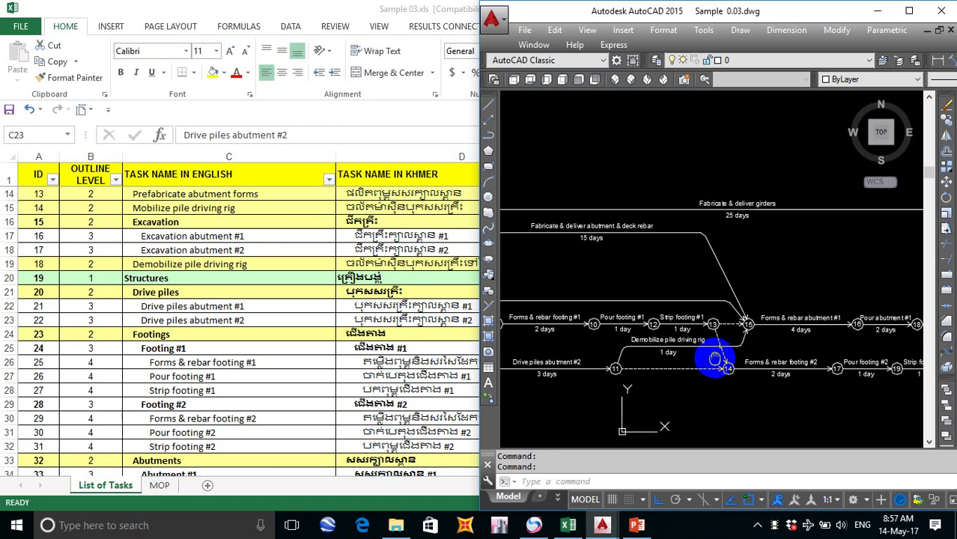
{"action": "scroll", "coordinate": [716, 361], "scroll_direction": "up", "scroll_amount": 5}
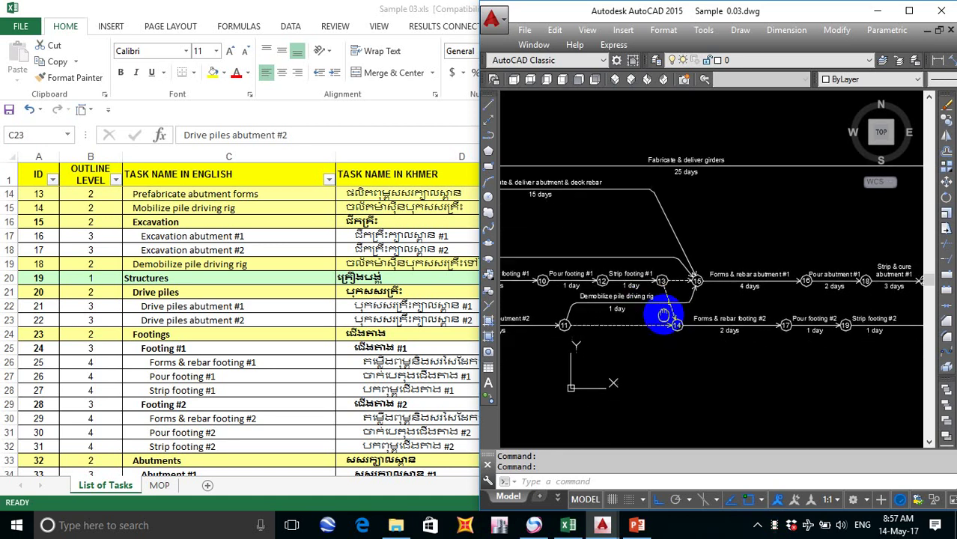
{"action": "scroll", "coordinate": [772, 330], "scroll_direction": "down", "scroll_amount": 3}
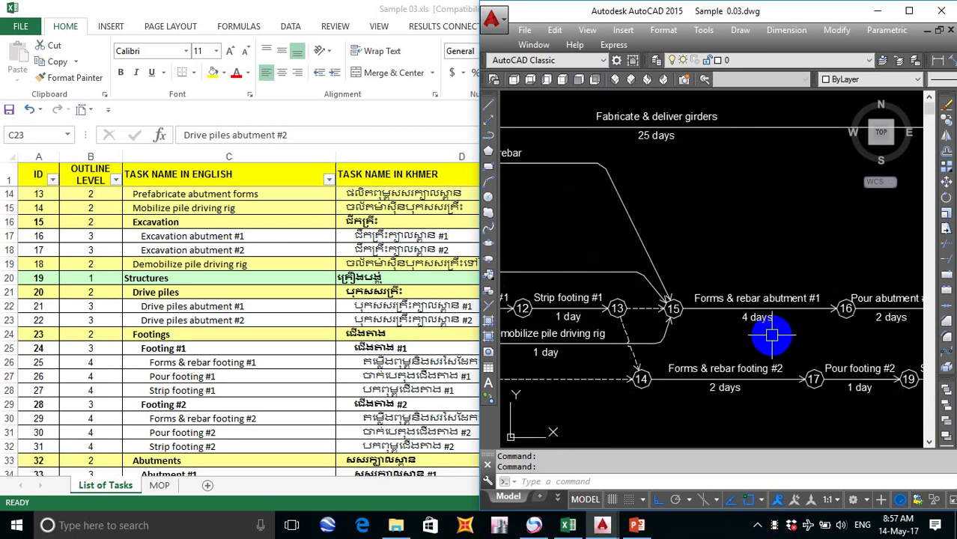
{"action": "middle_click_drag", "start_coordinate": [752, 369], "coordinate": [722, 312]}
{"action": "scroll", "coordinate": [695, 340], "scroll_direction": "down", "scroll_amount": 5}
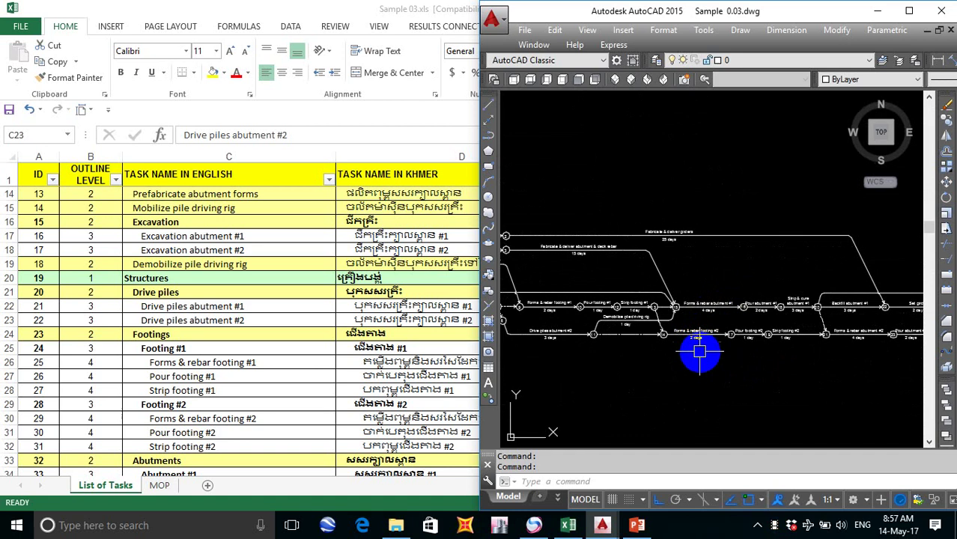
{"action": "scroll", "coordinate": [549, 341], "scroll_direction": "up", "scroll_amount": 3}
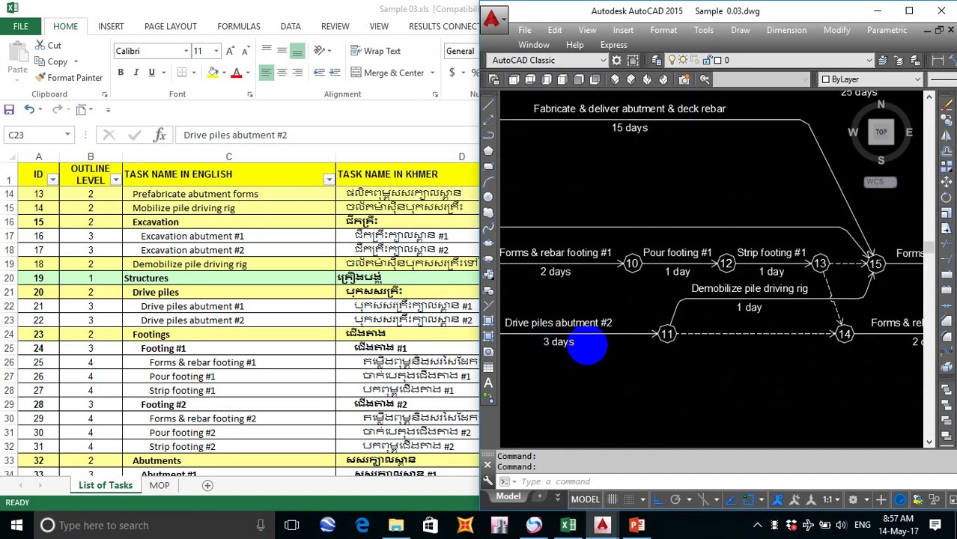
Step: Examine how Drive piles abutment #1 and Excavation abutment #2 lead into Drive piles abutment #2
{"action": "scroll", "coordinate": [554, 343], "scroll_direction": "down", "scroll_amount": 3}
{"action": "middle_click_drag", "start_coordinate": [609, 338], "coordinate": [755, 327]}
{"action": "scroll", "coordinate": [620, 315], "scroll_direction": "up", "scroll_amount": 4}
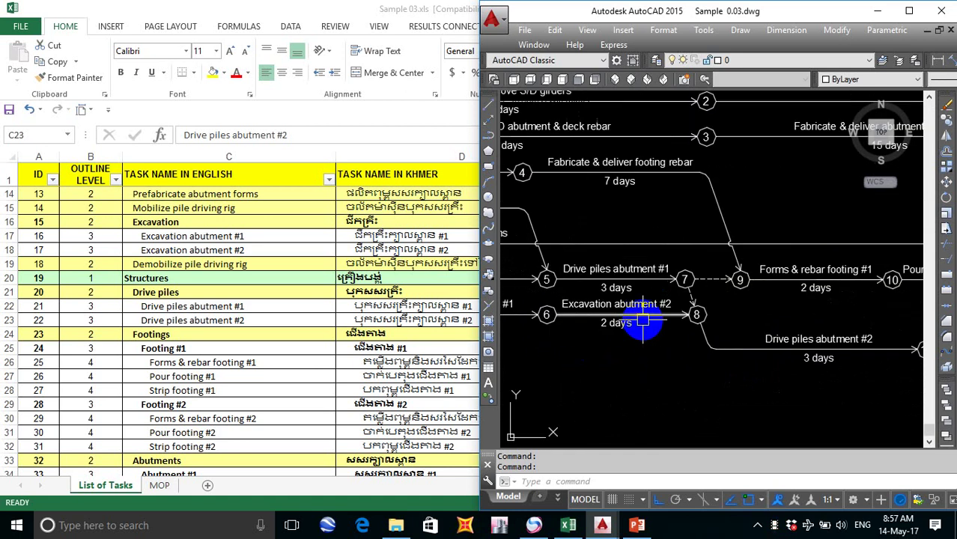
{"action": "scroll", "coordinate": [652, 320], "scroll_direction": "down", "scroll_amount": 4}
{"action": "scroll", "coordinate": [634, 308], "scroll_direction": "up", "scroll_amount": 3}
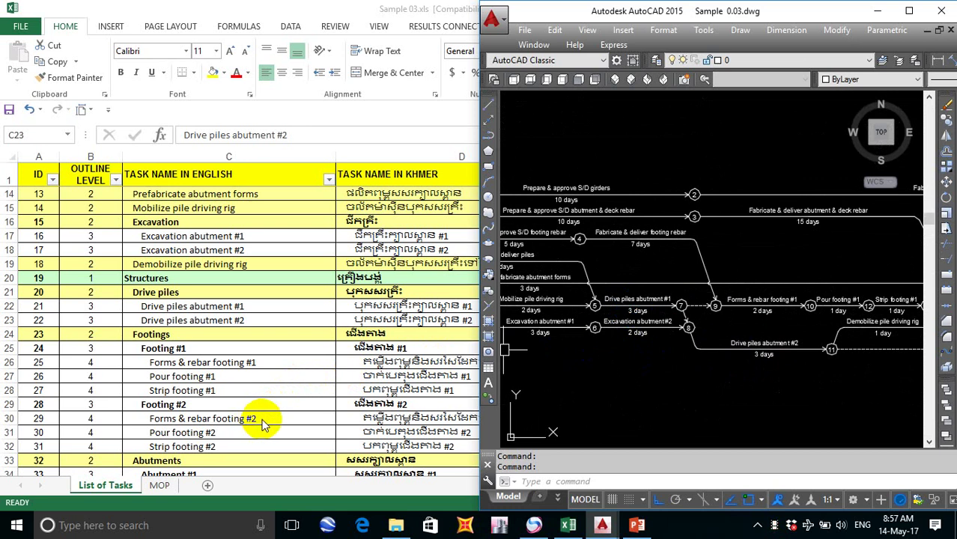
Step: Return to the Excel task list and locate Forms & rebar footing #2 under Footing #2
{"action": "key", "text": "alt+Tab"}
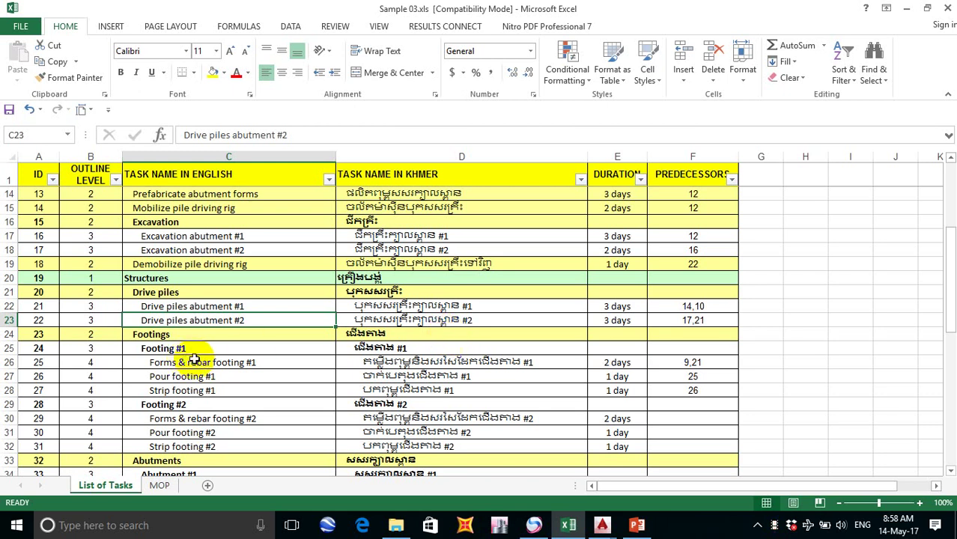
{"action": "scroll", "coordinate": [335, 349], "scroll_direction": "down", "scroll_amount": 1}
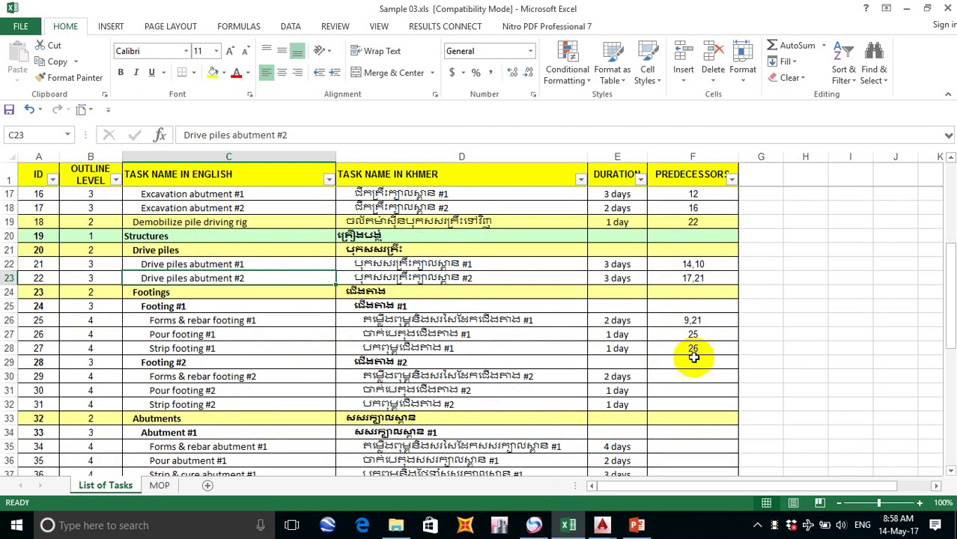
{"action": "left_click", "coordinate": [159, 366]}
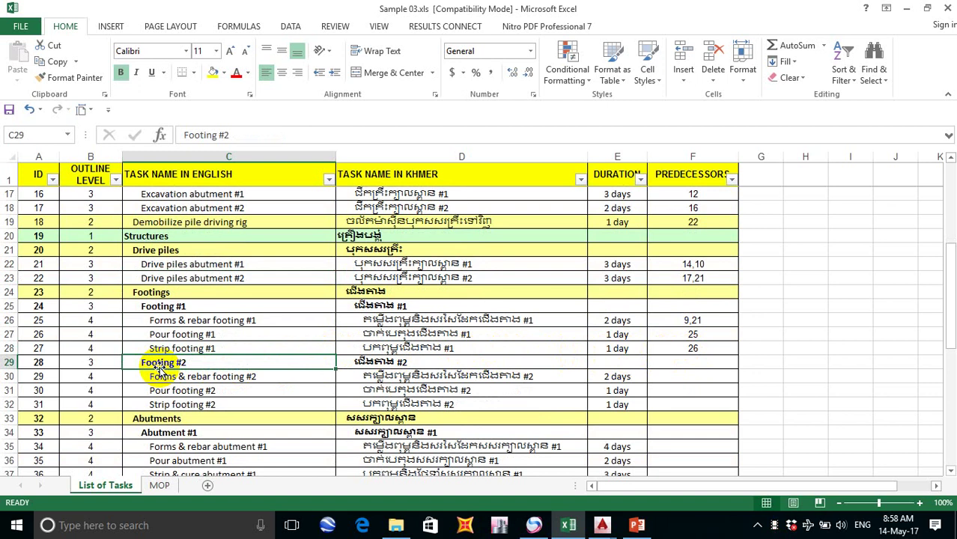
{"action": "double_click", "coordinate": [169, 377]}
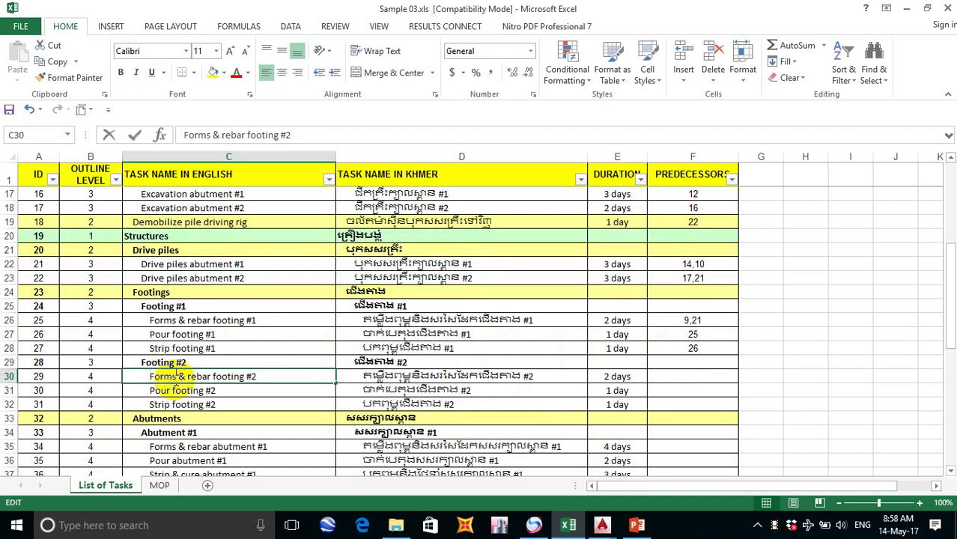
{"action": "left_click", "coordinate": [264, 392]}
{"action": "left_click", "coordinate": [287, 374]}
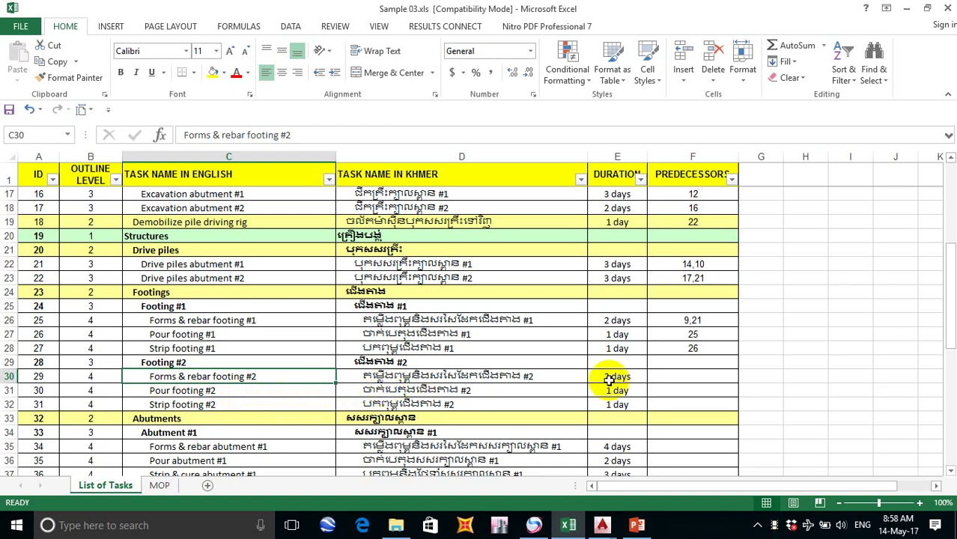
Step: Switch to the Sample 0.03.dwg drawing in AutoCAD and examine the links entering node 14, where Forms & rebar footing #2 starts
{"action": "left_click", "coordinate": [637, 526]}
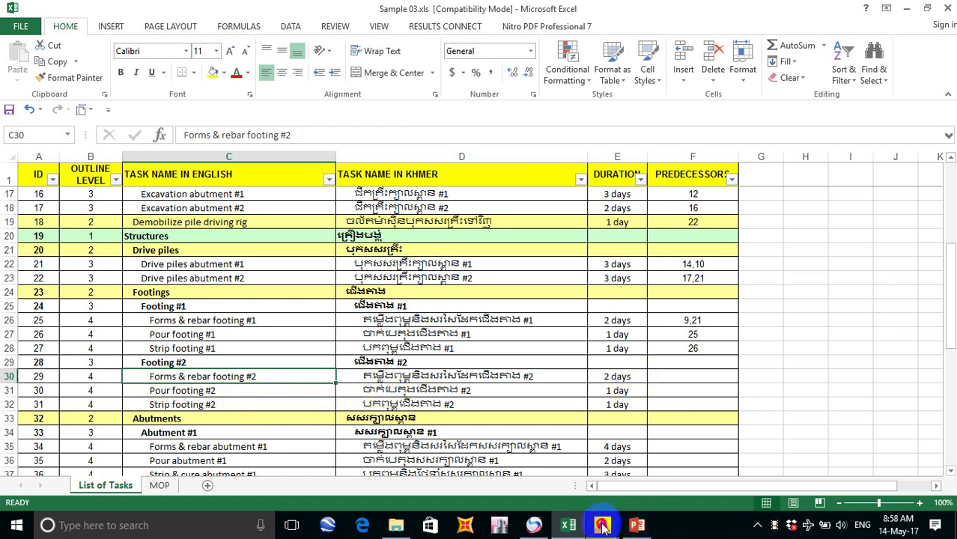
{"action": "left_click", "coordinate": [601, 526]}
{"action": "left_click", "coordinate": [686, 457]}
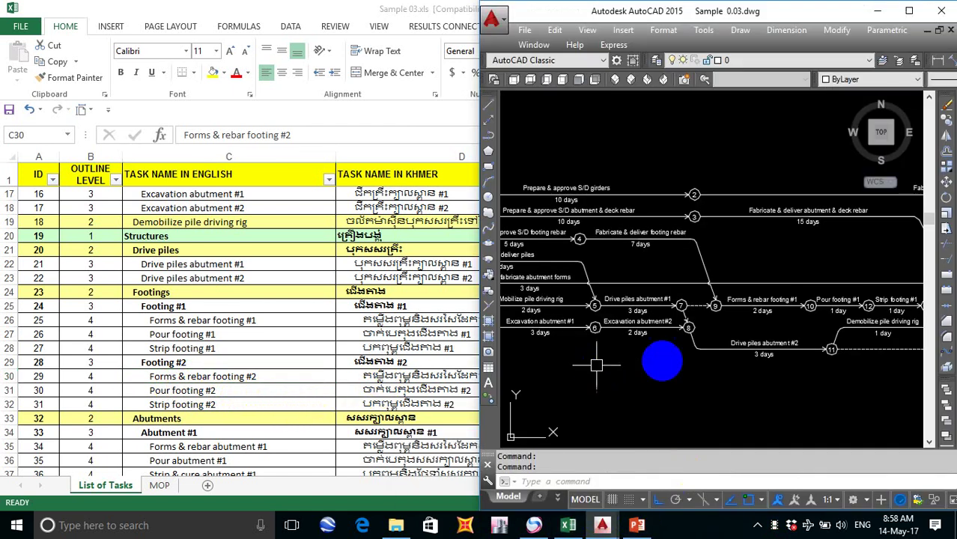
{"action": "scroll", "coordinate": [749, 352], "scroll_direction": "up", "scroll_amount": 2}
{"action": "scroll", "coordinate": [662, 353], "scroll_direction": "down", "scroll_amount": 2}
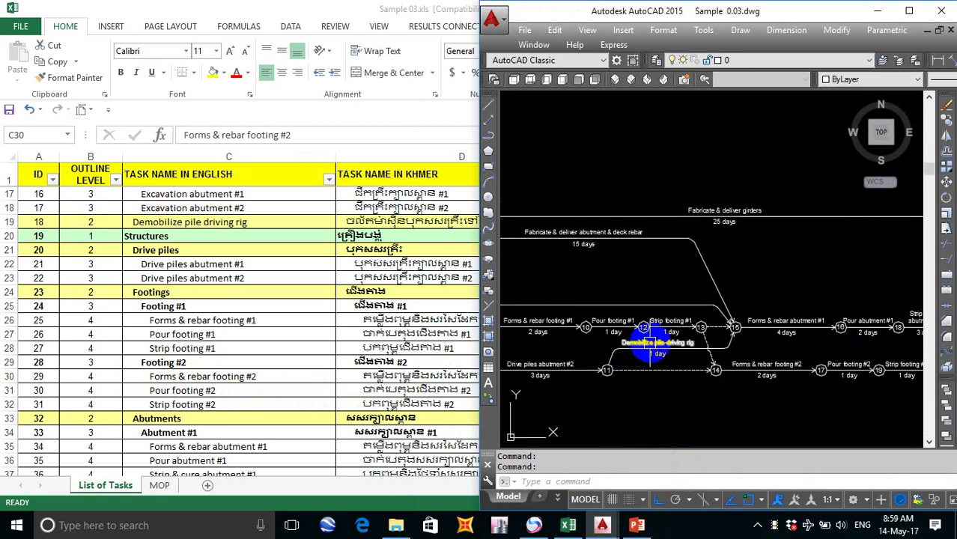
{"action": "scroll", "coordinate": [817, 337], "scroll_direction": "up", "scroll_amount": 3}
{"action": "middle_click_drag", "start_coordinate": [680, 395], "coordinate": [566, 376]}
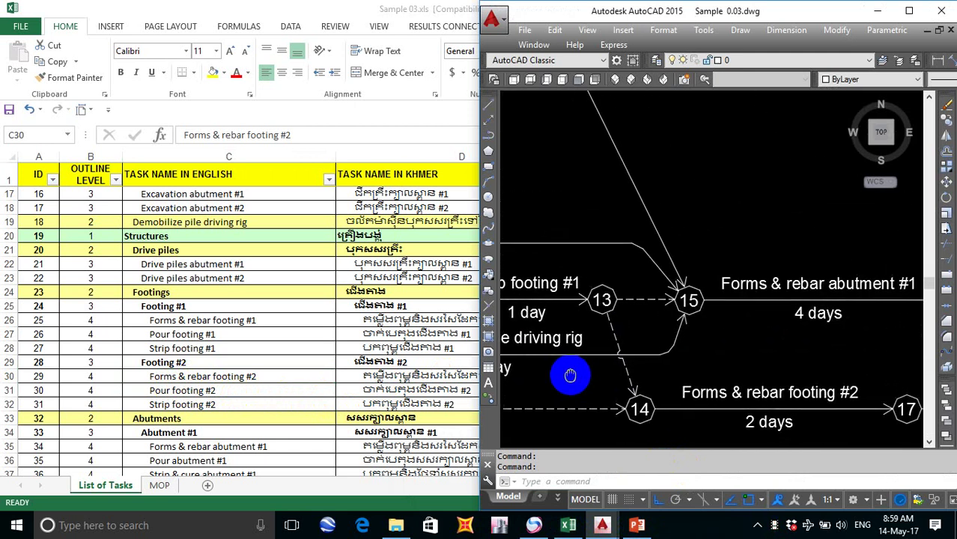
{"action": "scroll", "coordinate": [675, 400], "scroll_direction": "down", "scroll_amount": 2}
{"action": "scroll", "coordinate": [678, 400], "scroll_direction": "up", "scroll_amount": 2}
{"action": "scroll", "coordinate": [677, 400], "scroll_direction": "down", "scroll_amount": 2}
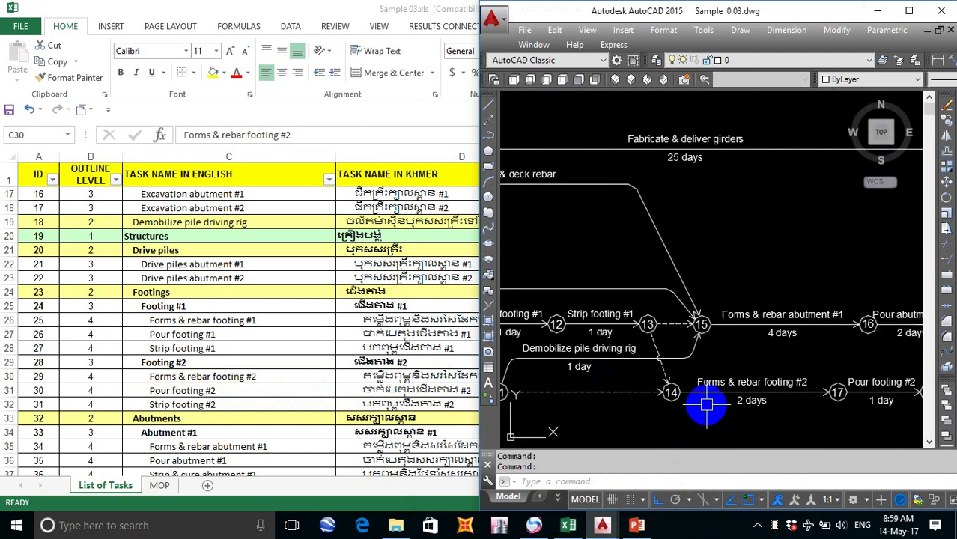
{"action": "middle_click_drag", "start_coordinate": [704, 401], "coordinate": [801, 375]}
{"action": "middle_click_drag", "start_coordinate": [617, 368], "coordinate": [563, 383]}
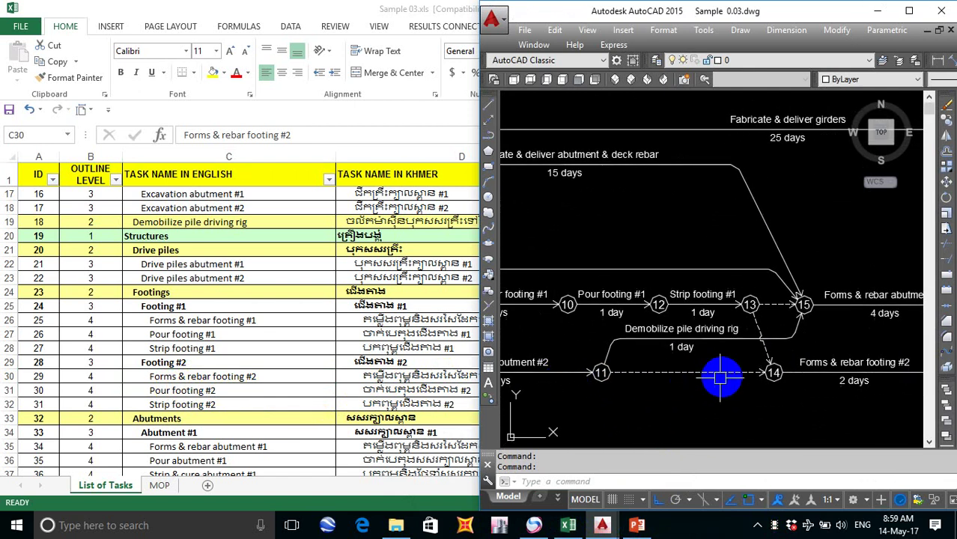
Step: Trace Forms & rebar footing #2 back through nodes 11 and 13 to the activities that precede it
{"action": "middle_click_drag", "start_coordinate": [721, 378], "coordinate": [528, 384]}
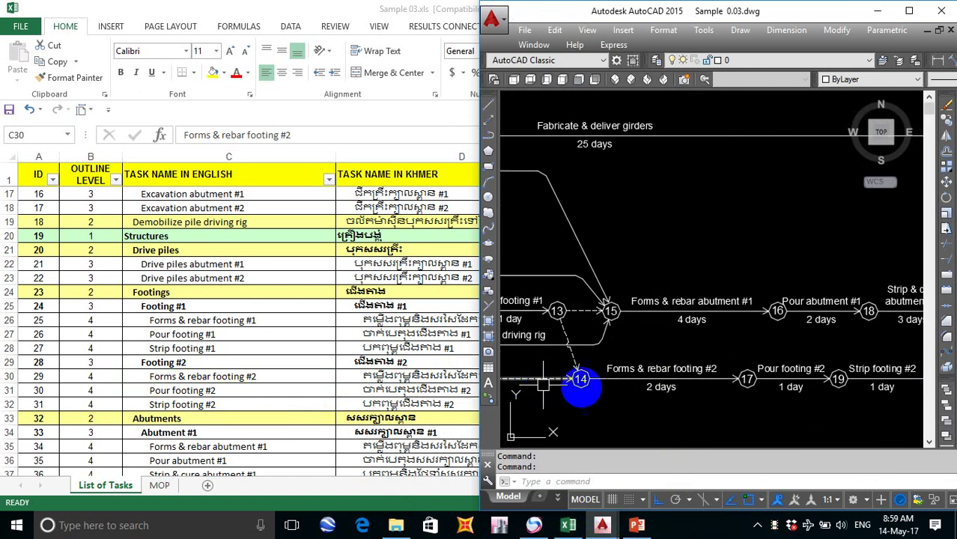
{"action": "mouse_move", "coordinate": [648, 390]}
{"action": "middle_mouse_down"}
{"action": "mouse_move", "coordinate": [679, 380]}
{"action": "mouse_move", "coordinate": [513, 372]}
{"action": "middle_mouse_up"}
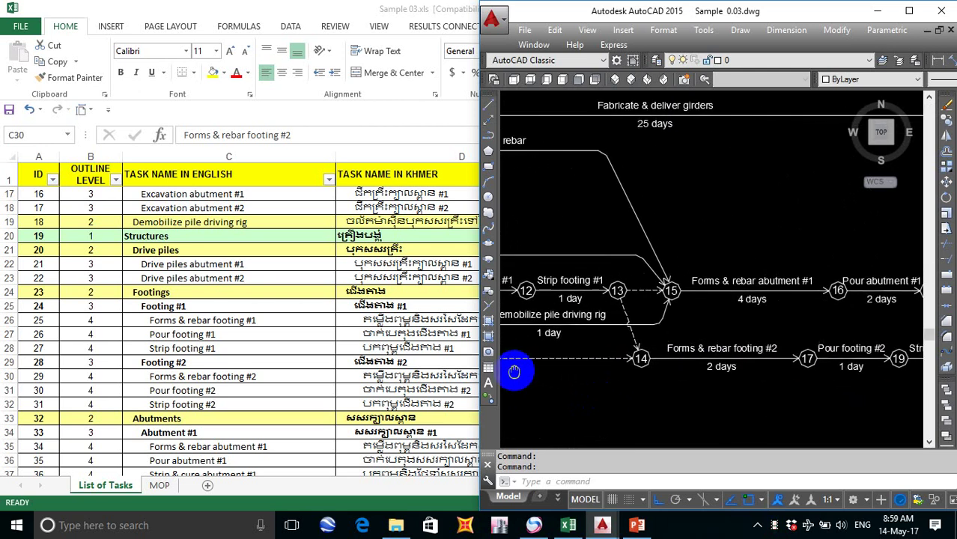
{"action": "middle_click_drag", "start_coordinate": [756, 382], "coordinate": [679, 387]}
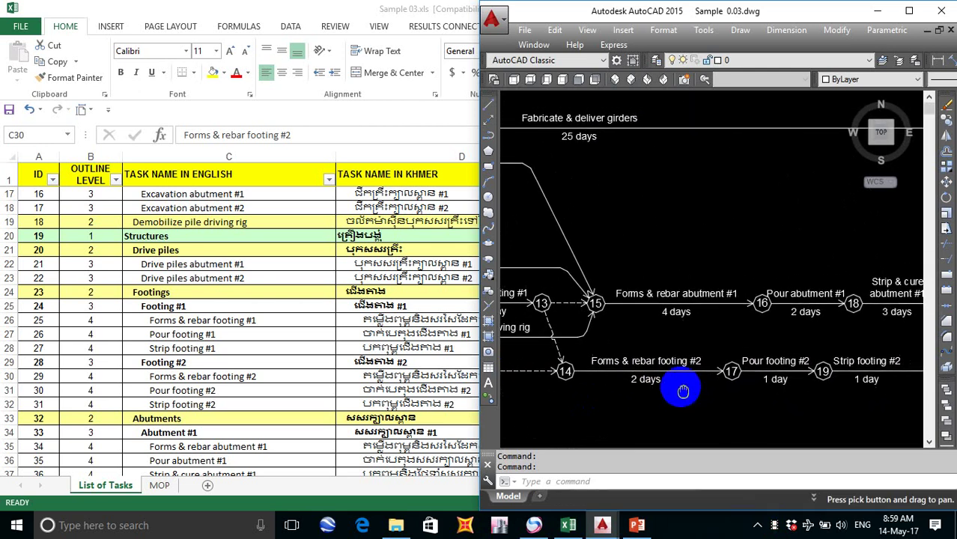
{"action": "scroll", "coordinate": [674, 382], "scroll_direction": "up", "scroll_amount": 2}
{"action": "scroll", "coordinate": [650, 409], "scroll_direction": "down", "scroll_amount": 2}
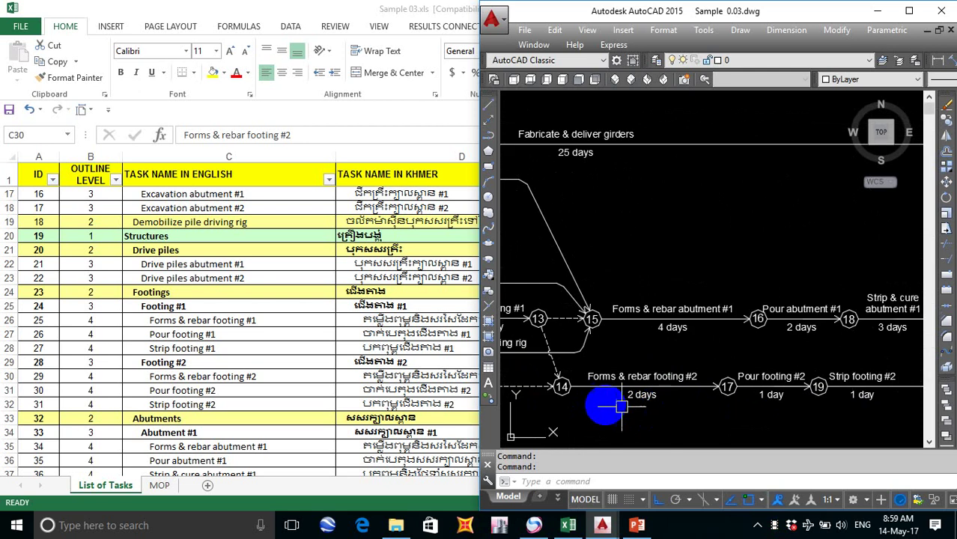
{"action": "middle_click_drag", "start_coordinate": [604, 399], "coordinate": [812, 399]}
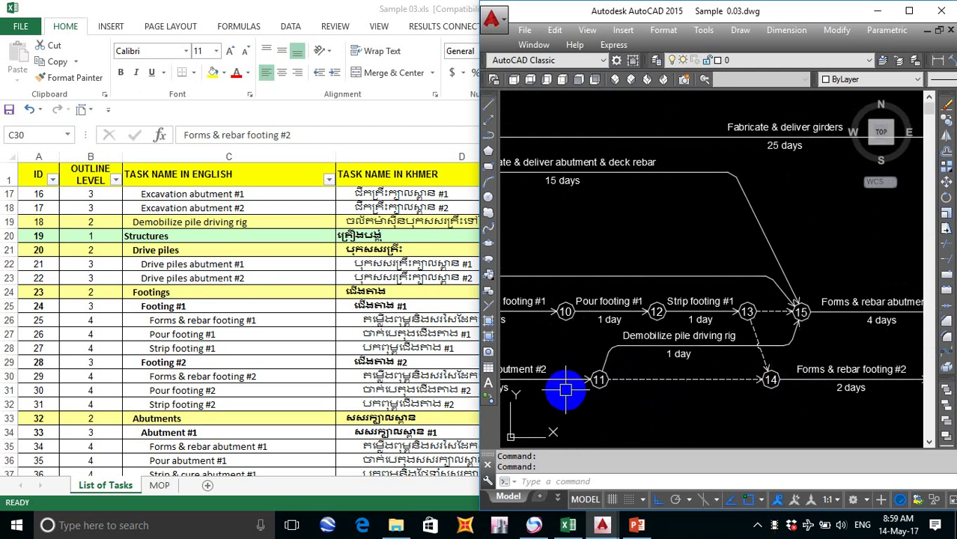
{"action": "middle_click_drag", "start_coordinate": [573, 389], "coordinate": [712, 393]}
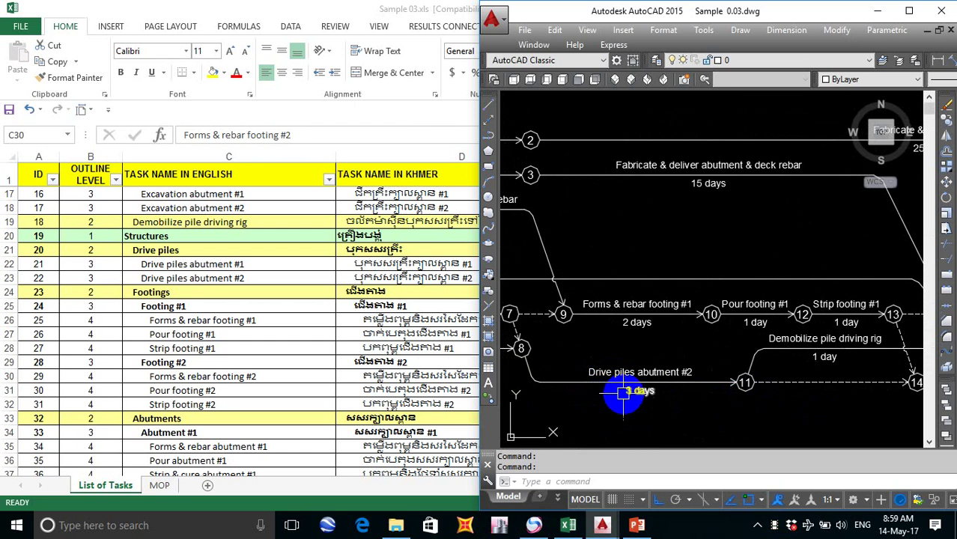
{"action": "middle_click_drag", "start_coordinate": [715, 394], "coordinate": [558, 404]}
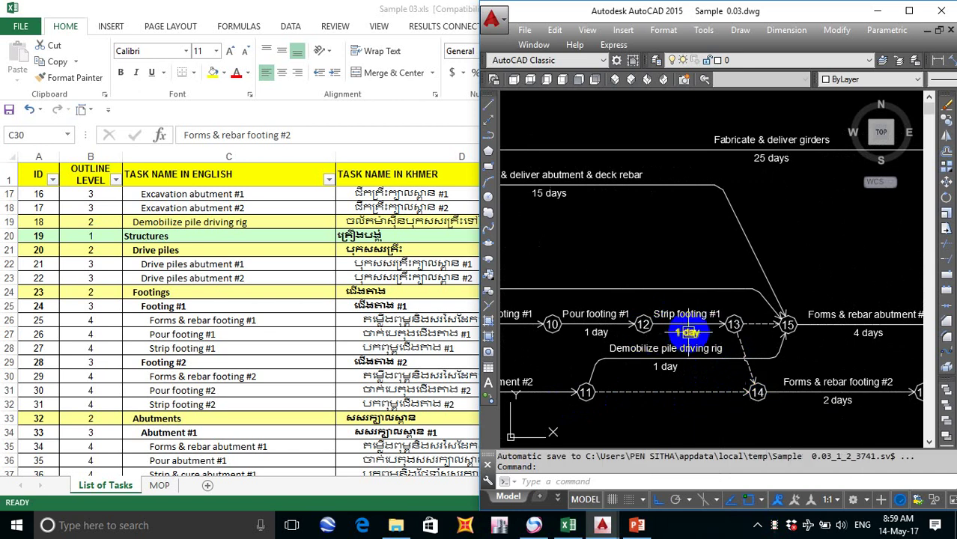
{"action": "scroll", "coordinate": [697, 324], "scroll_direction": "down", "scroll_amount": 2}
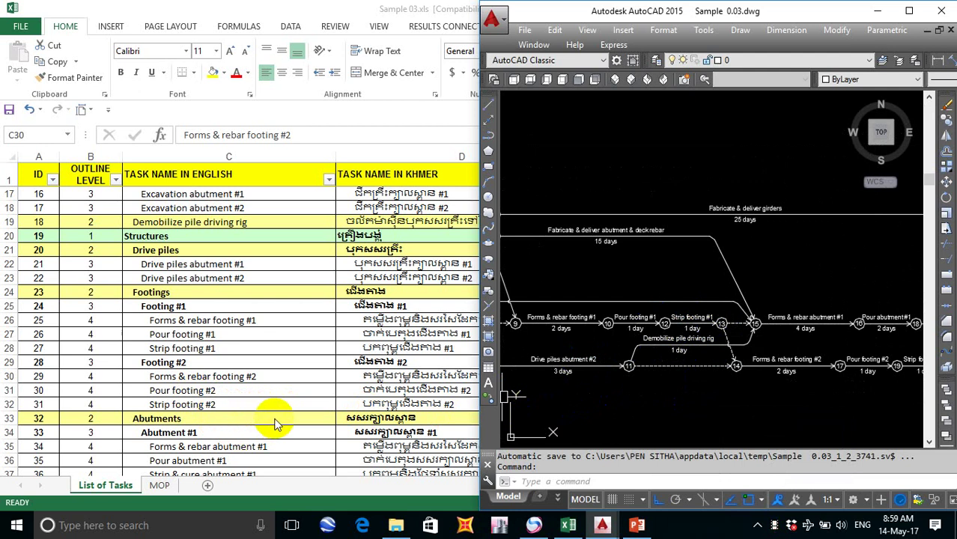
Step: Return to the Excel task list and enter 22,27 as the predecessors of Forms & rebar footing #2
{"action": "key", "text": "alt+Tab"}
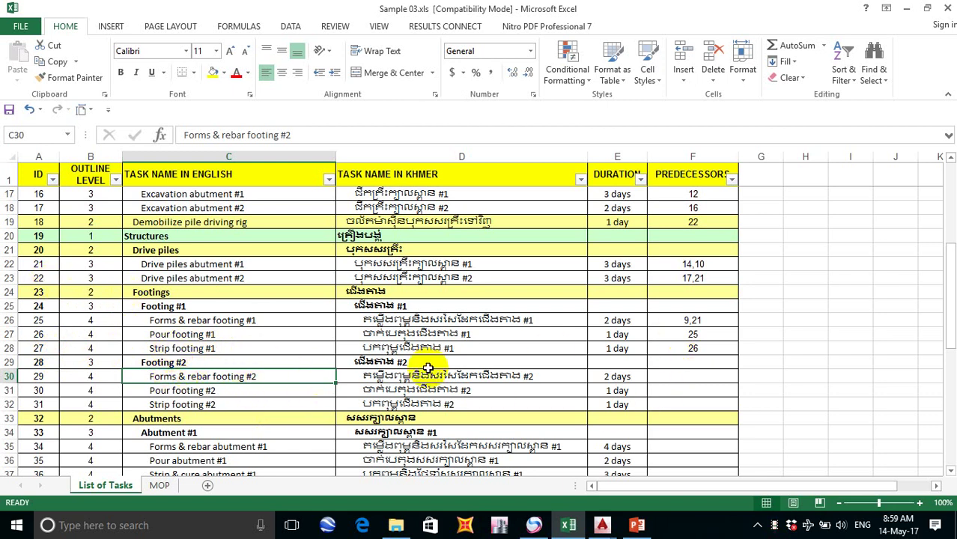
{"action": "left_click", "coordinate": [683, 377]}
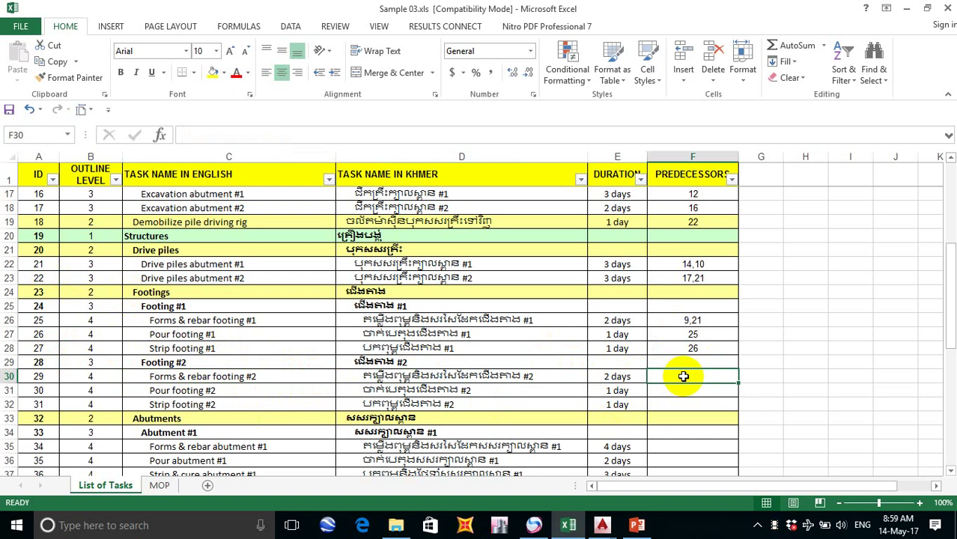
{"action": "type", "text": "22,27"}
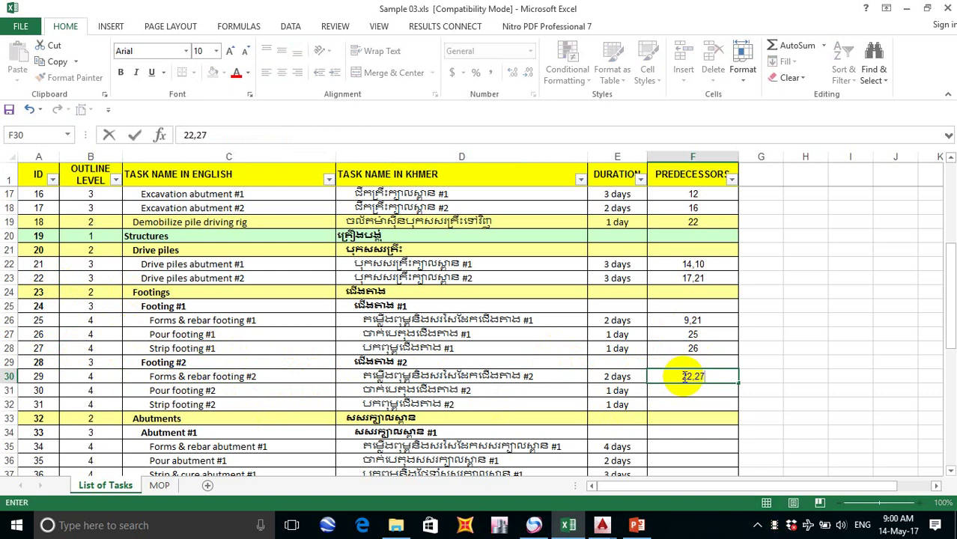
{"action": "key", "text": "Return"}
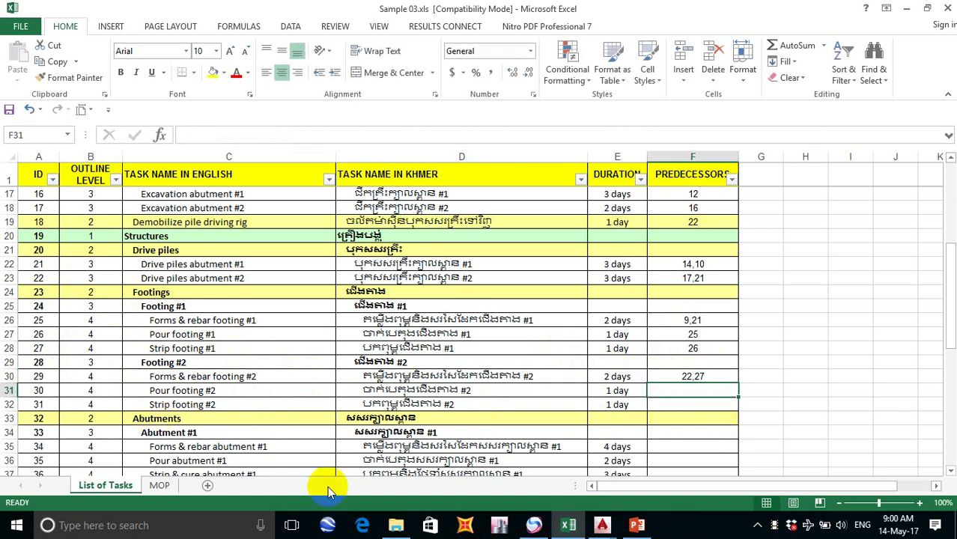
Step: Check the Footing #2 sequence in the AutoCAD network, then in Excel enter predecessor 29 for Pour footing #2 and 30 for Strip footing #2
{"action": "mouse_move", "coordinate": [604, 529]}
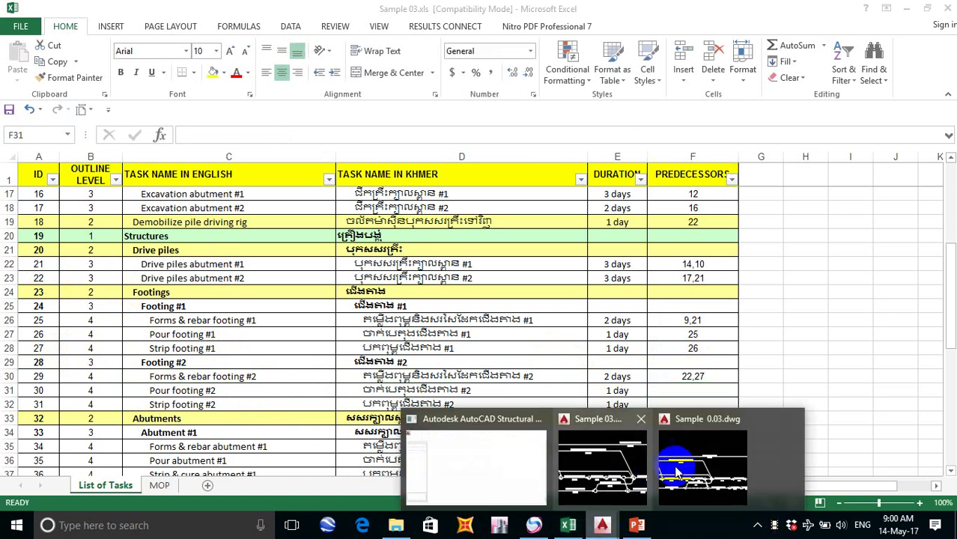
{"action": "left_click", "coordinate": [703, 470]}
{"action": "scroll", "coordinate": [777, 368], "scroll_direction": "up", "scroll_amount": 3}
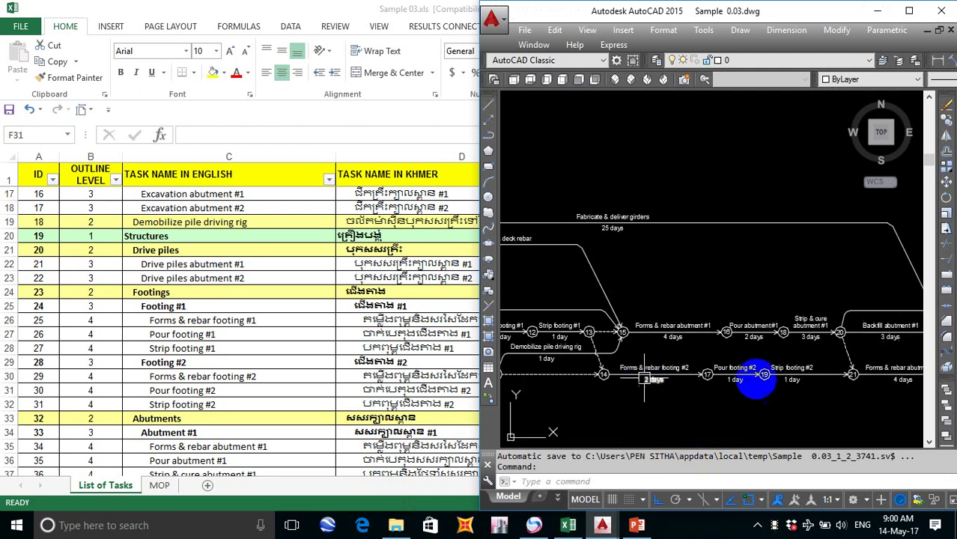
{"action": "scroll", "coordinate": [772, 406], "scroll_direction": "down", "scroll_amount": 3}
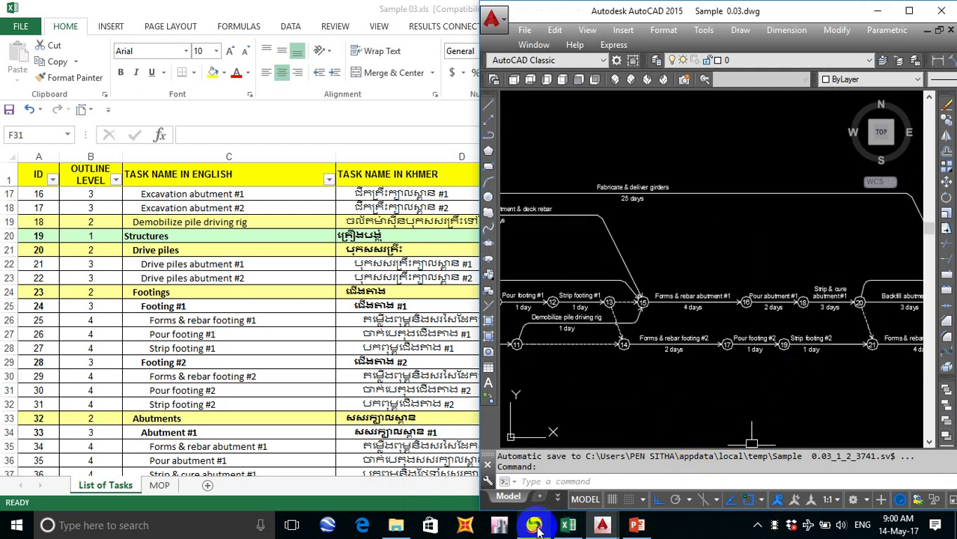
{"action": "left_click", "coordinate": [568, 525]}
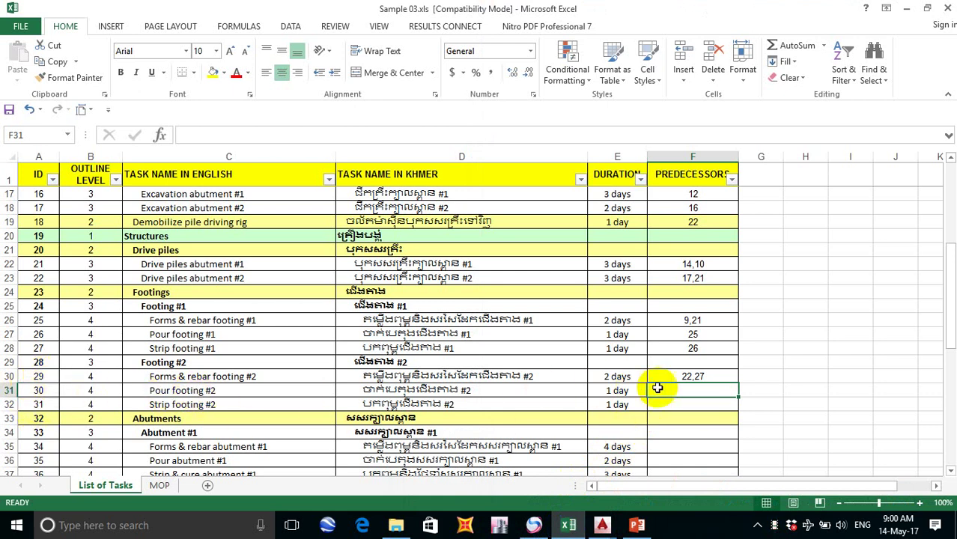
{"action": "type", "text": "29"}
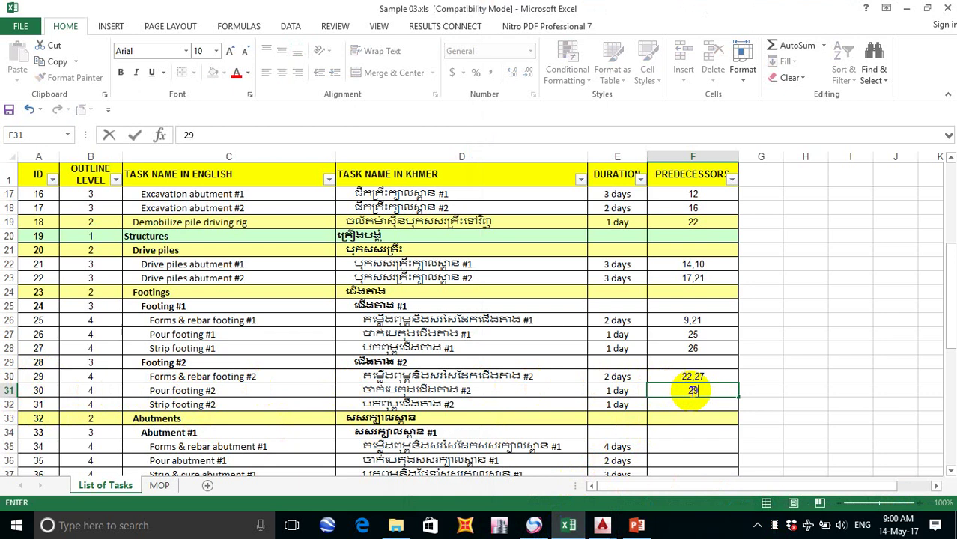
{"action": "left_click", "coordinate": [683, 406]}
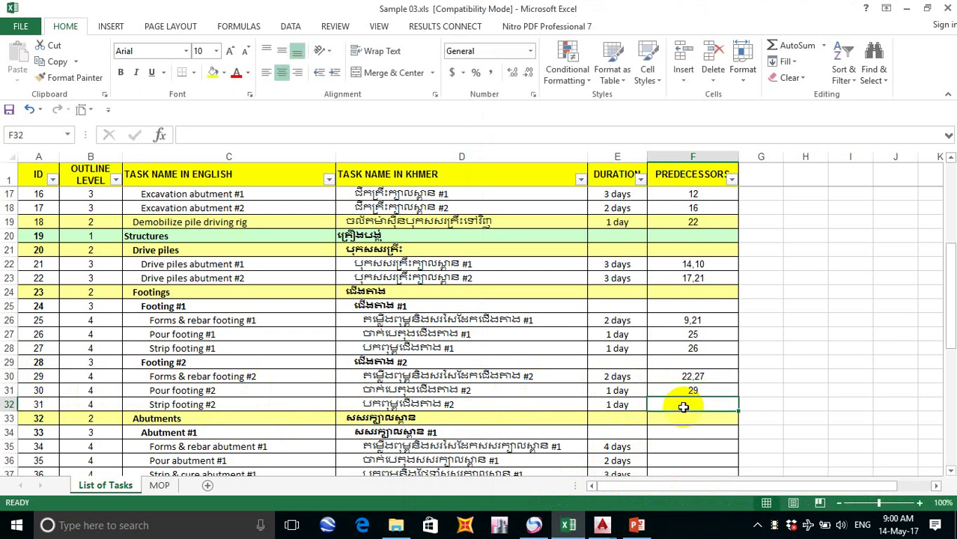
{"action": "type", "text": "30"}
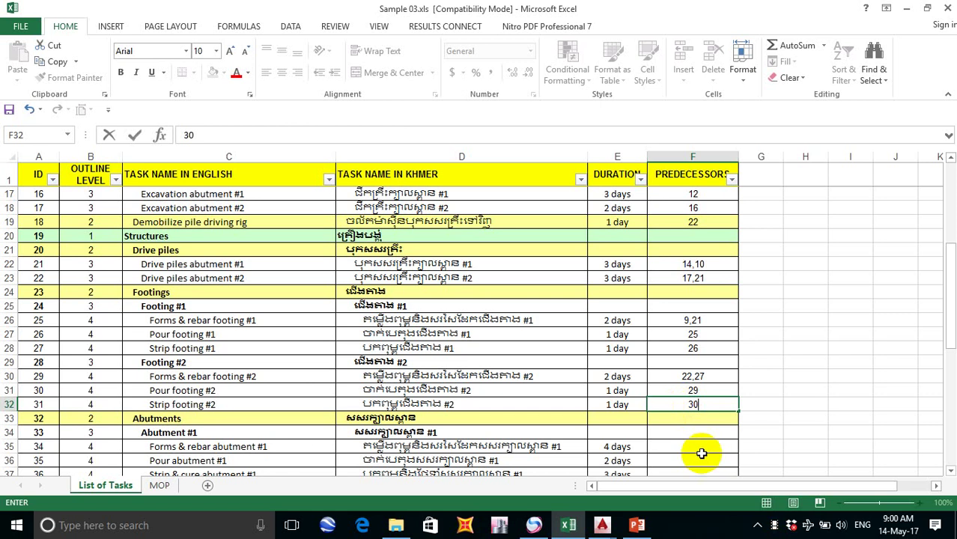
{"action": "double_click", "coordinate": [695, 435]}
Step: Look through the remaining tasks in the list and select the predecessors cell of Forms & rebar abutment #1
{"action": "scroll", "coordinate": [630, 351], "scroll_direction": "down", "scroll_amount": 5}
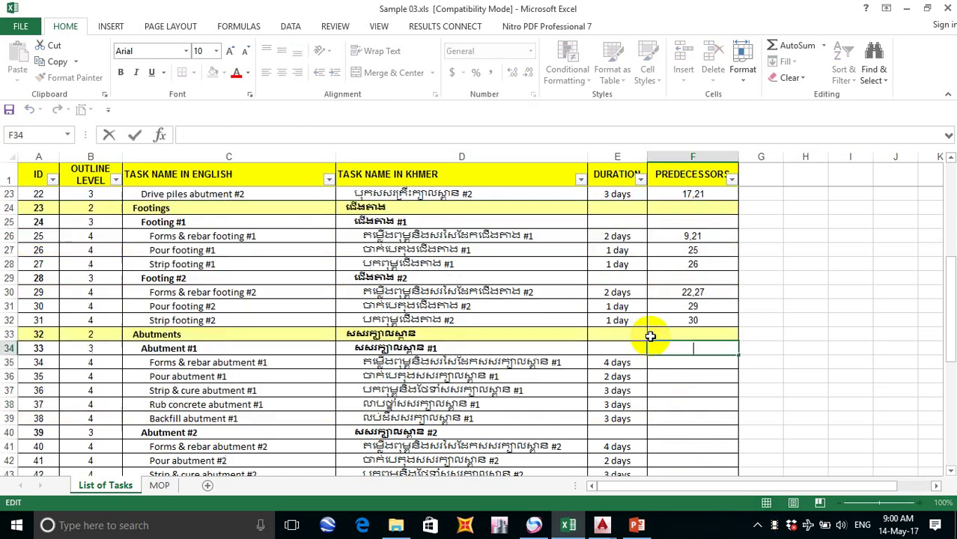
{"action": "scroll", "coordinate": [650, 335], "scroll_direction": "up", "scroll_amount": 1}
{"action": "scroll", "coordinate": [650, 336], "scroll_direction": "down", "scroll_amount": 3}
{"action": "scroll", "coordinate": [649, 336], "scroll_direction": "down", "scroll_amount": 6}
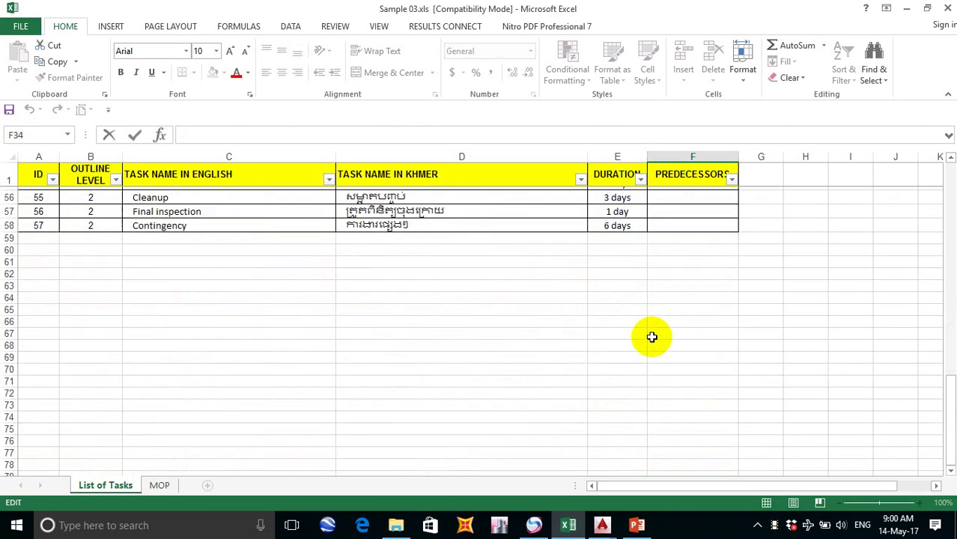
{"action": "scroll", "coordinate": [652, 335], "scroll_direction": "up", "scroll_amount": 11}
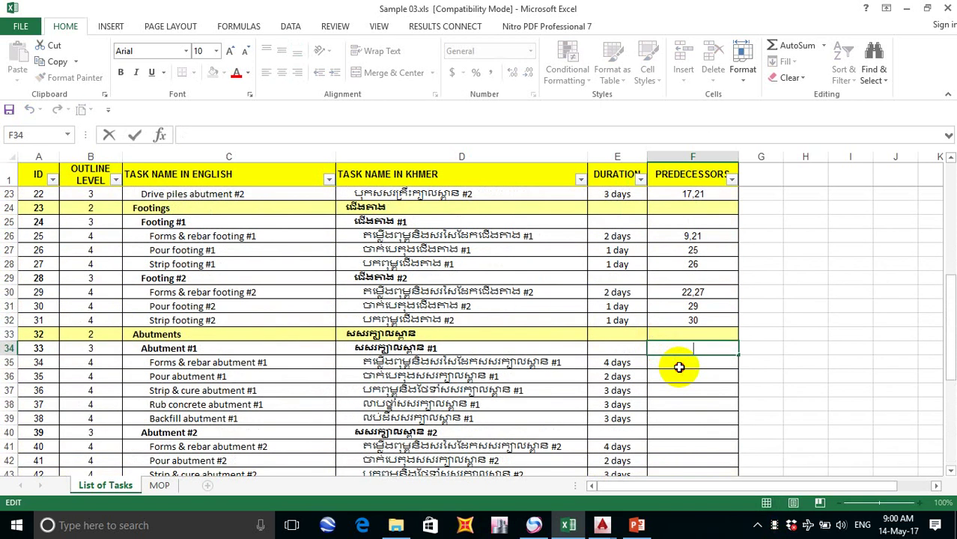
{"action": "left_click", "coordinate": [678, 366]}
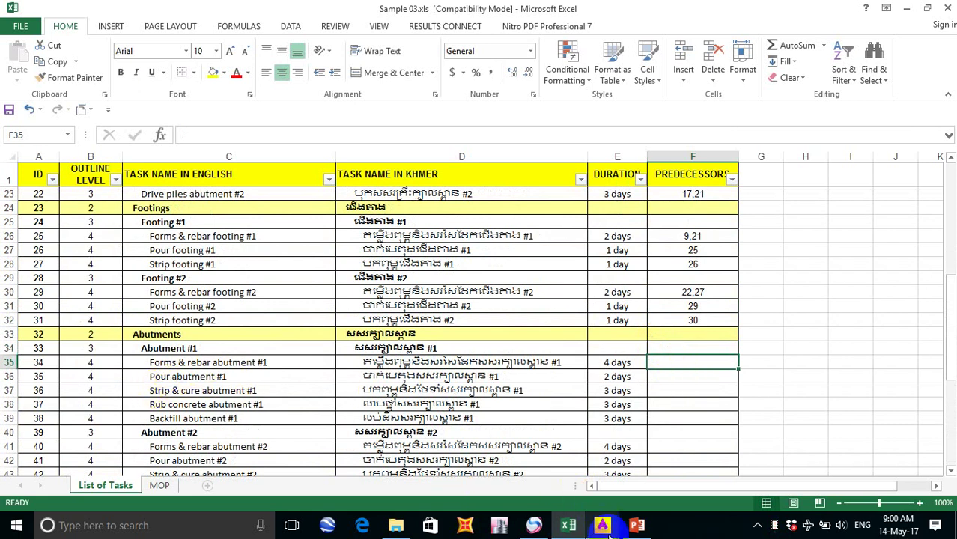
Step: Switch to the AutoCAD network Sample 0.03.dwg and trace the activities entering node 15 ahead of Forms & rebar abutment #1
{"action": "mouse_move", "coordinate": [602, 525]}
{"action": "left_click", "coordinate": [711, 474]}
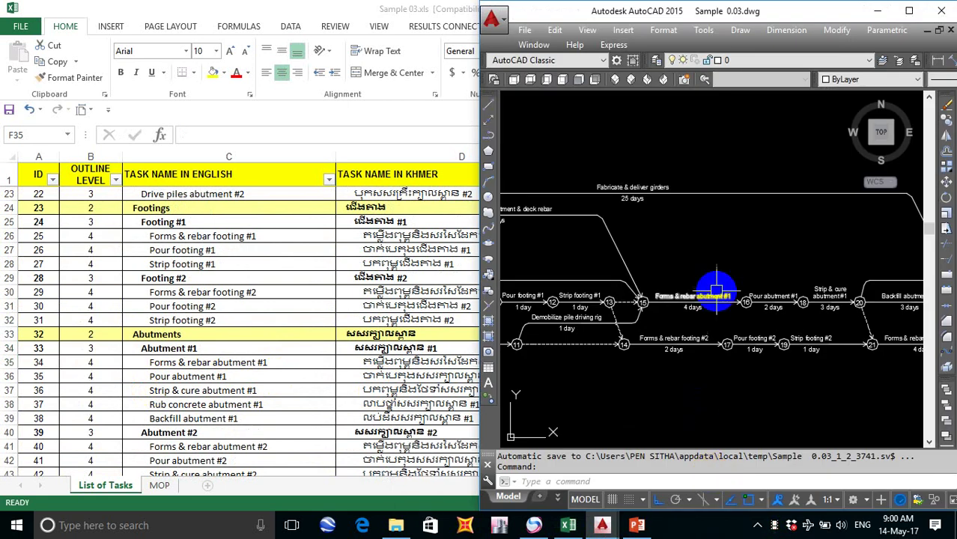
{"action": "mouse_move", "coordinate": [673, 338]}
{"action": "middle_mouse_down"}
{"action": "mouse_move", "coordinate": [678, 321]}
{"action": "mouse_move", "coordinate": [656, 333]}
{"action": "mouse_move", "coordinate": [791, 325]}
{"action": "middle_mouse_up"}
{"action": "scroll", "coordinate": [678, 320], "scroll_direction": "up", "scroll_amount": 1}
{"action": "scroll", "coordinate": [677, 320], "scroll_direction": "down", "scroll_amount": 2}
{"action": "scroll", "coordinate": [674, 322], "scroll_direction": "up", "scroll_amount": 1}
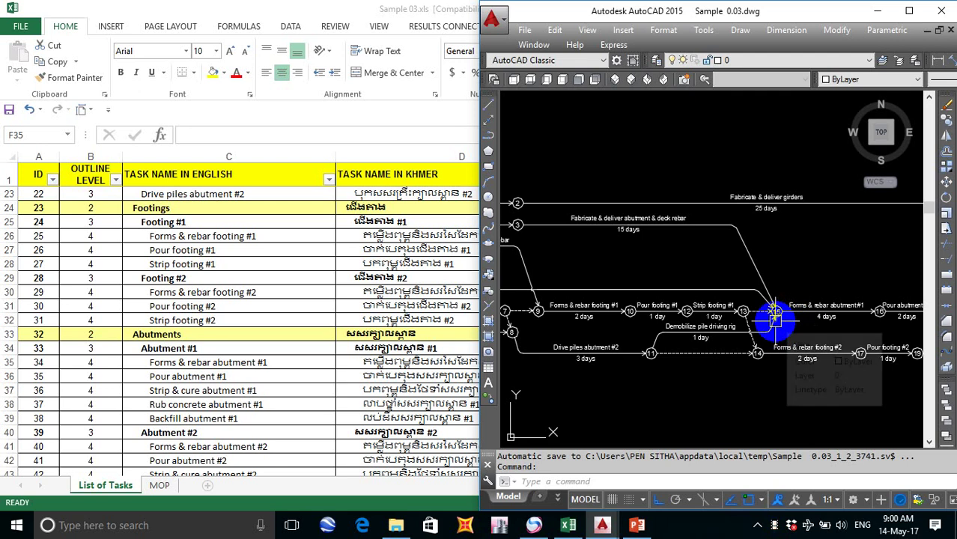
{"action": "scroll", "coordinate": [777, 310], "scroll_direction": "up", "scroll_amount": 2}
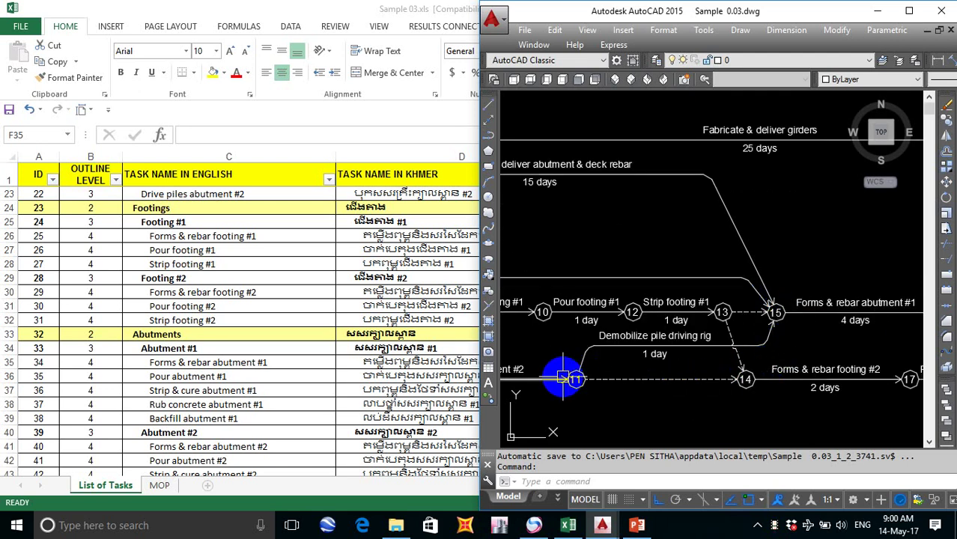
{"action": "middle_click_drag", "start_coordinate": [575, 379], "coordinate": [571, 384]}
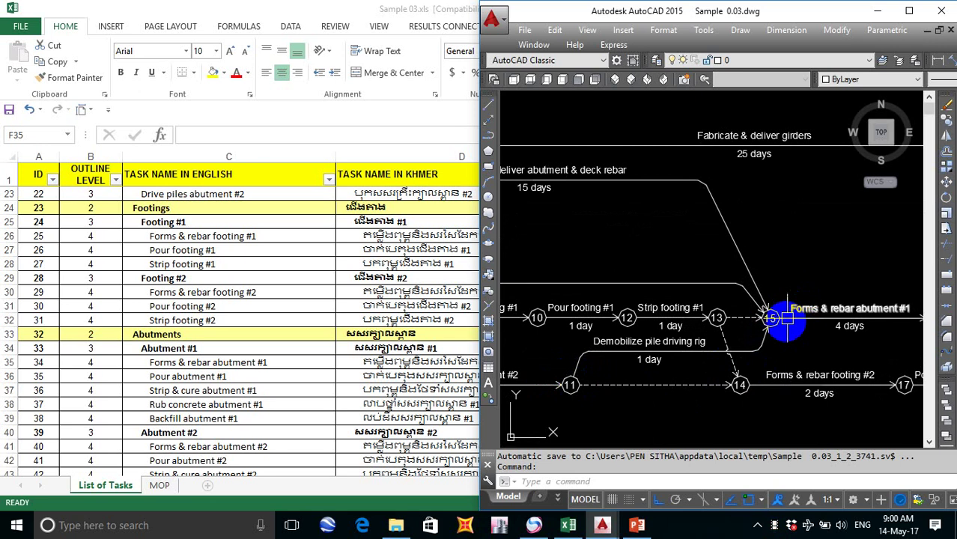
{"action": "mouse_move", "coordinate": [781, 325]}
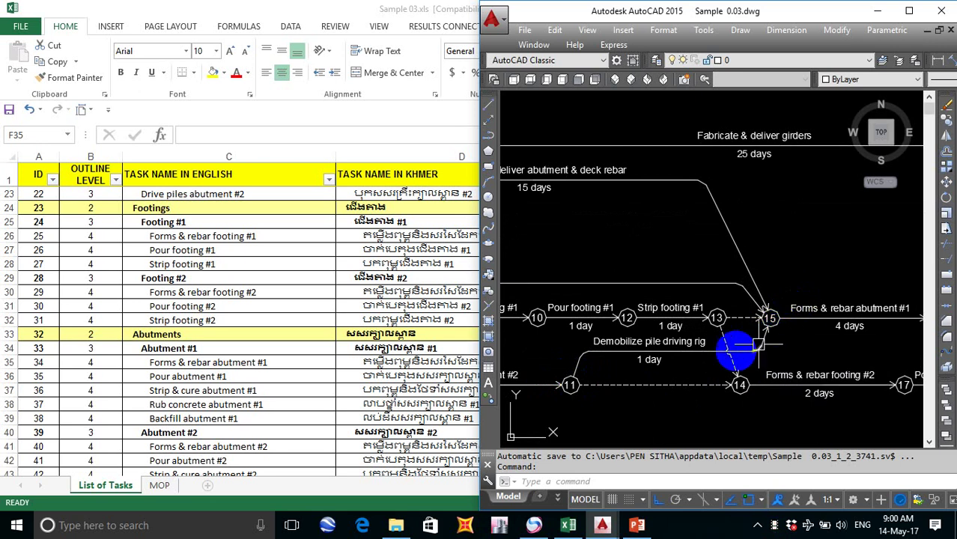
{"action": "middle_click_drag", "start_coordinate": [559, 375], "coordinate": [563, 382]}
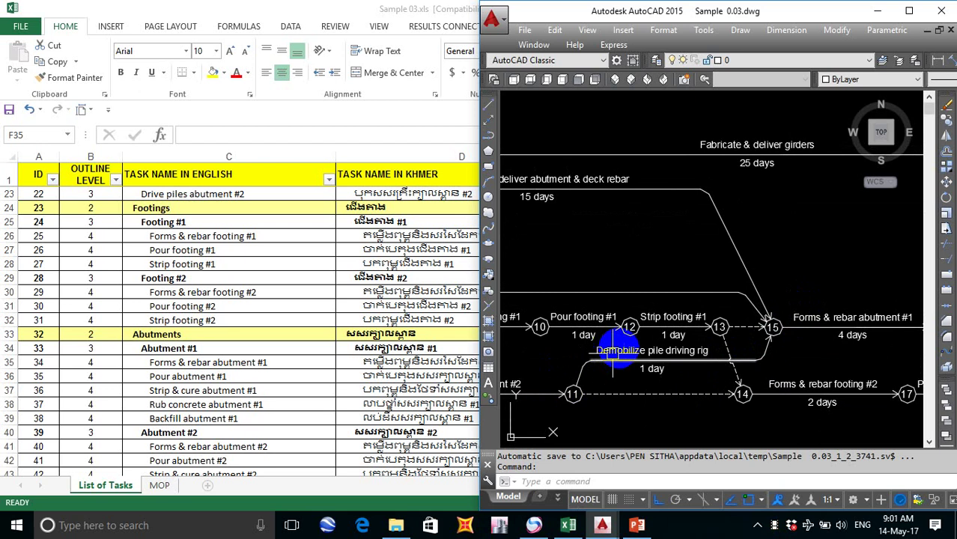
{"action": "scroll", "coordinate": [616, 352], "scroll_direction": "up", "scroll_amount": 2}
{"action": "scroll", "coordinate": [707, 360], "scroll_direction": "down", "scroll_amount": 2}
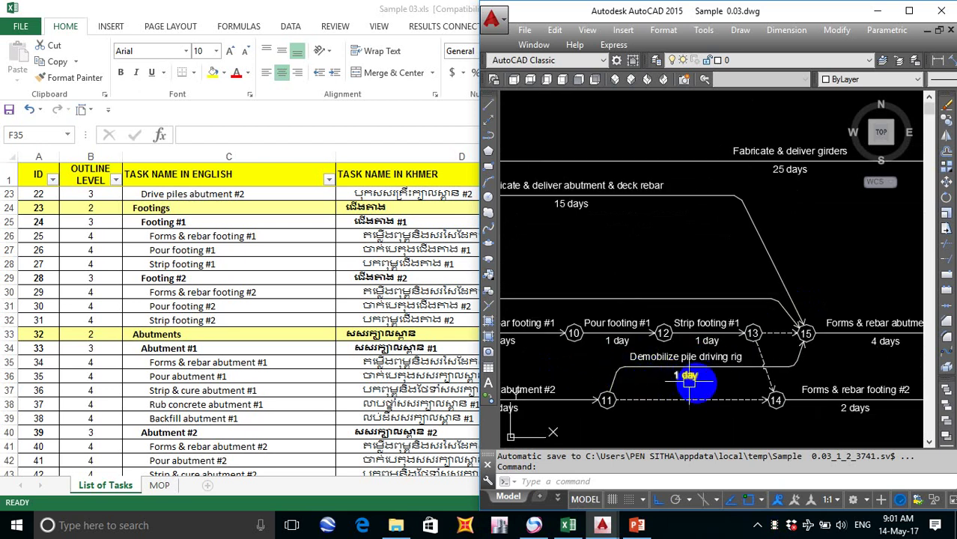
{"action": "mouse_move", "coordinate": [744, 368]}
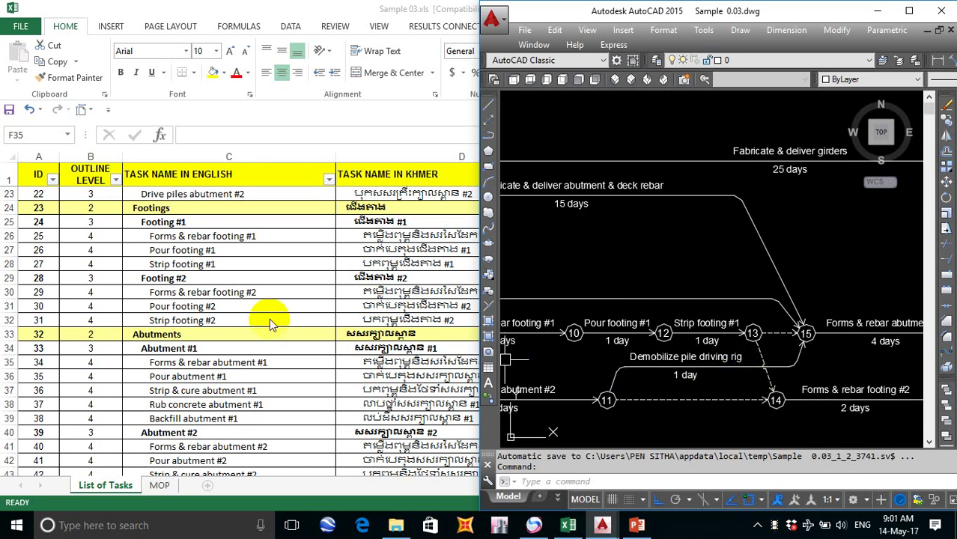
Step: Return to the Excel task list and look up the ID of Demobilize pile driving rig
{"action": "key", "text": "alt+Tab"}
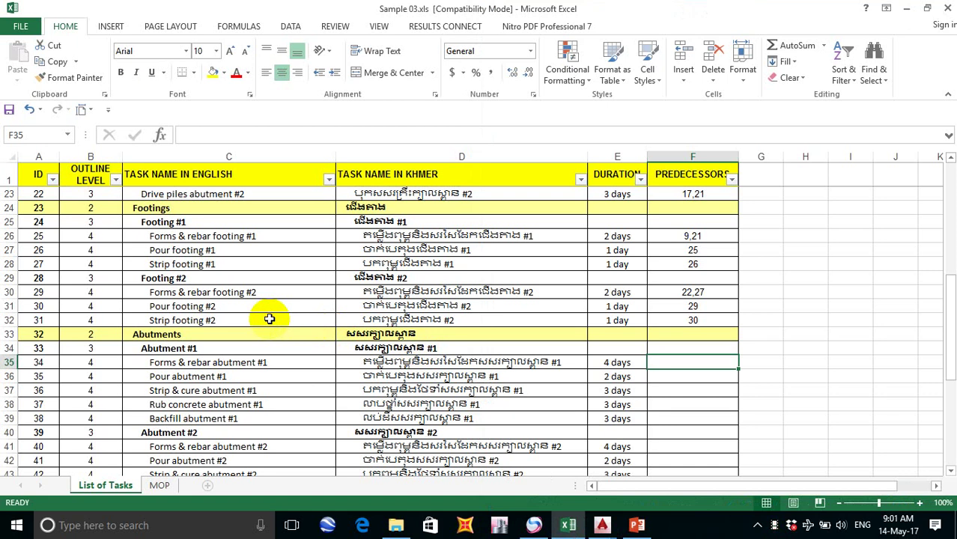
{"action": "scroll", "coordinate": [269, 320], "scroll_direction": "up", "scroll_amount": 3}
{"action": "scroll", "coordinate": [269, 319], "scroll_direction": "down", "scroll_amount": 1}
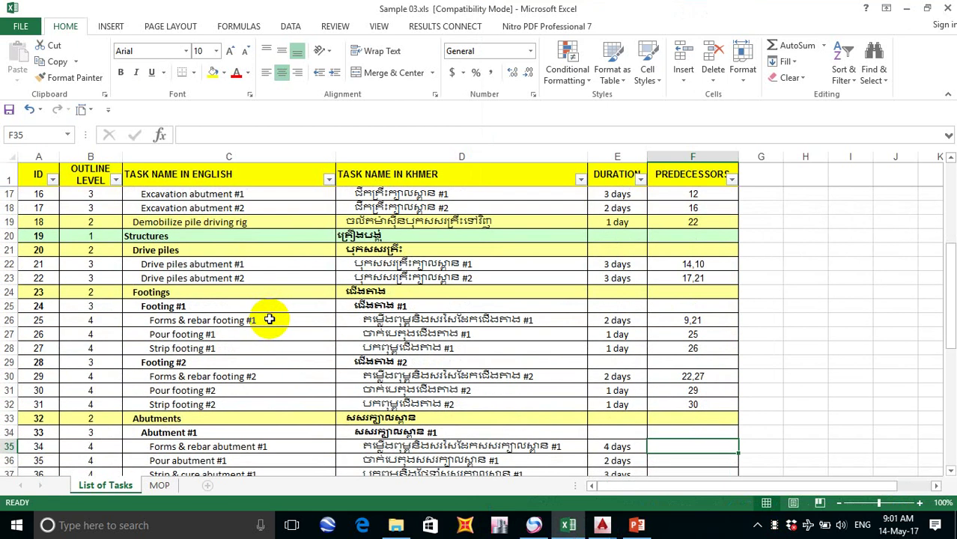
{"action": "scroll", "coordinate": [270, 319], "scroll_direction": "up", "scroll_amount": 2}
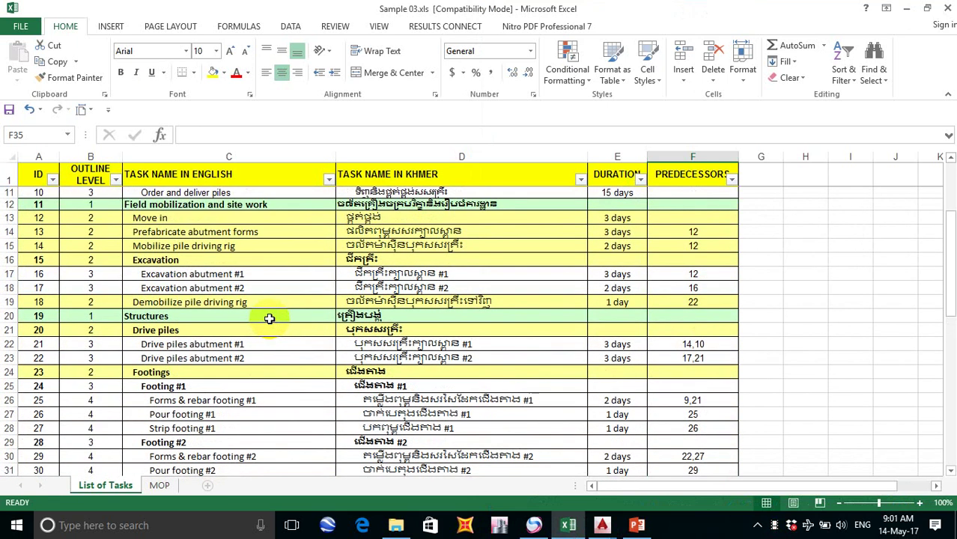
{"action": "scroll", "coordinate": [269, 319], "scroll_direction": "down", "scroll_amount": 1}
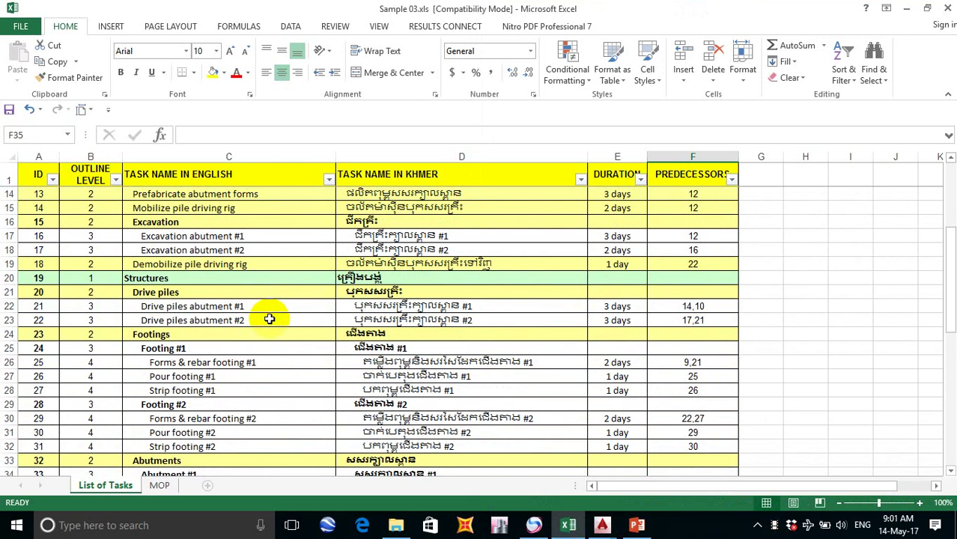
Step: In the AutoCAD network, trace the Prefabricate abutment forms and Fabricate & deliver abutment & deck rebar branches leading to node 15
{"action": "left_click", "coordinate": [637, 525]}
{"action": "mouse_move", "coordinate": [602, 525]}
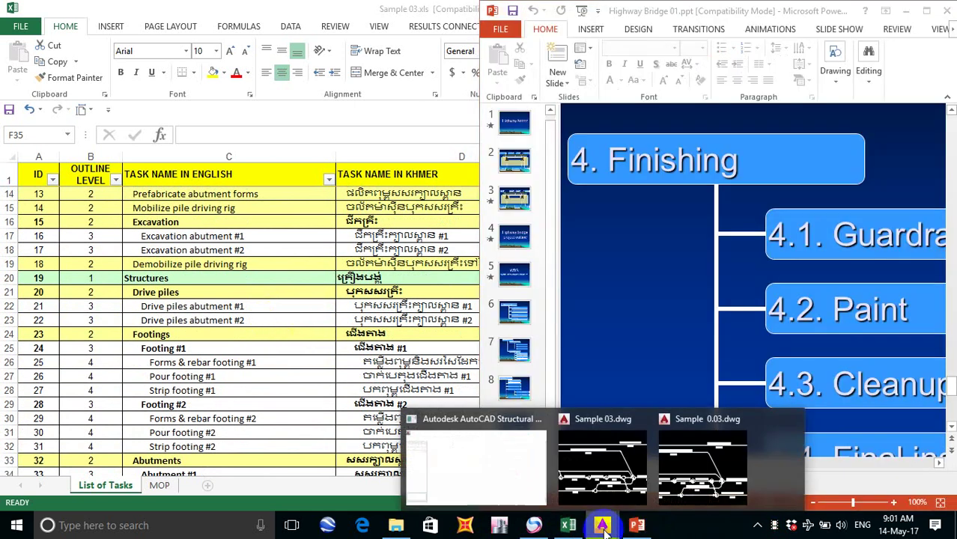
{"action": "left_click", "coordinate": [676, 468]}
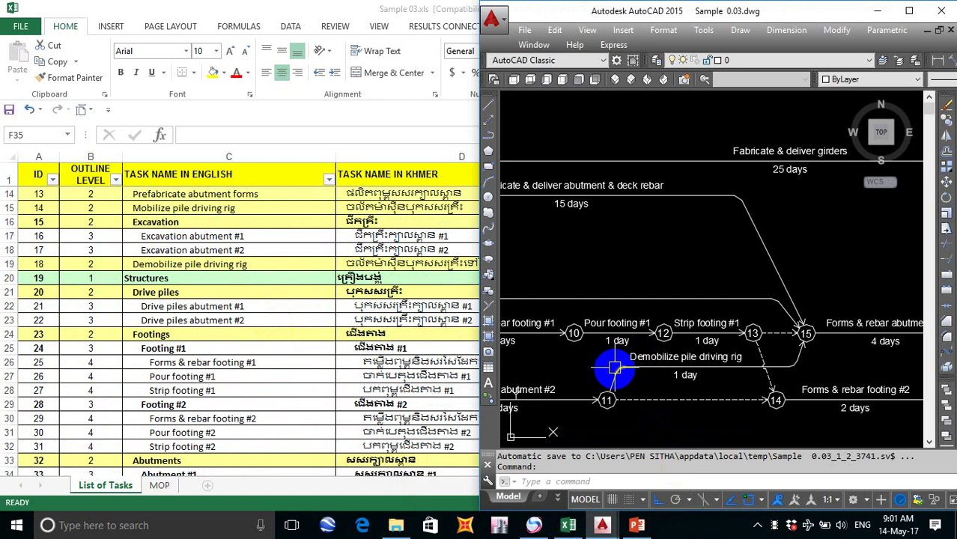
{"action": "mouse_move", "coordinate": [748, 367]}
{"action": "middle_mouse_down"}
{"action": "mouse_move", "coordinate": [714, 381]}
{"action": "mouse_move", "coordinate": [858, 395]}
{"action": "mouse_move", "coordinate": [687, 363]}
{"action": "middle_mouse_up"}
{"action": "scroll", "coordinate": [669, 364], "scroll_direction": "down", "scroll_amount": 4}
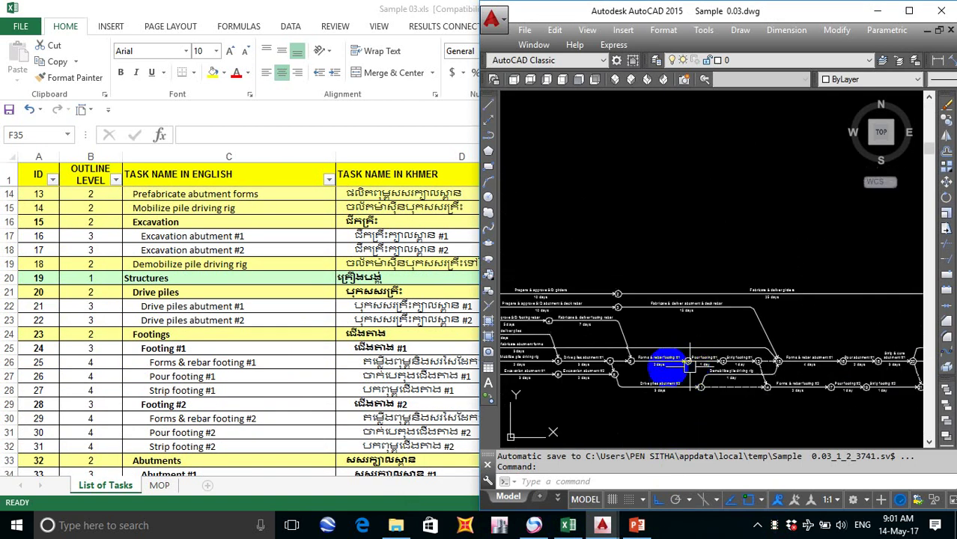
{"action": "scroll", "coordinate": [574, 349], "scroll_direction": "up", "scroll_amount": 5}
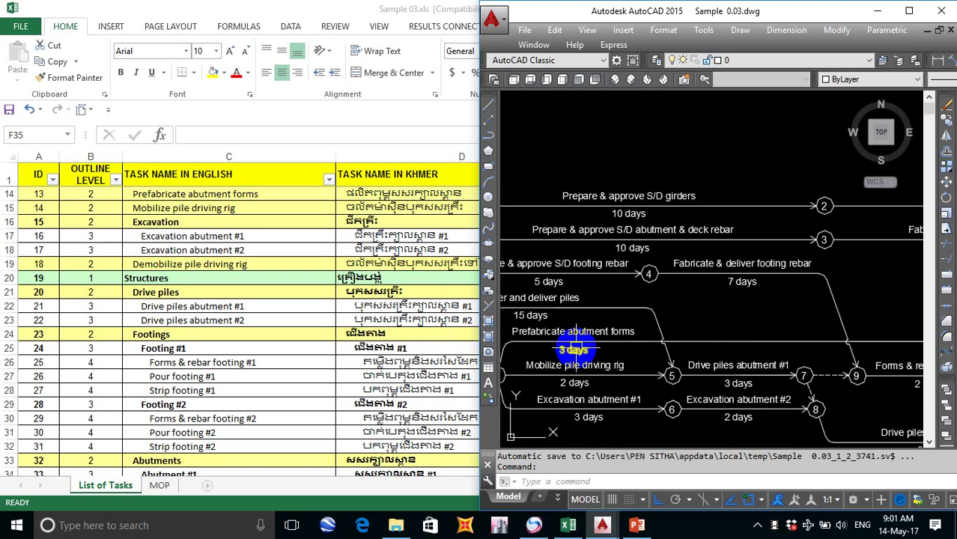
{"action": "scroll", "coordinate": [574, 349], "scroll_direction": "down", "scroll_amount": 1}
{"action": "scroll", "coordinate": [589, 349], "scroll_direction": "up", "scroll_amount": 1}
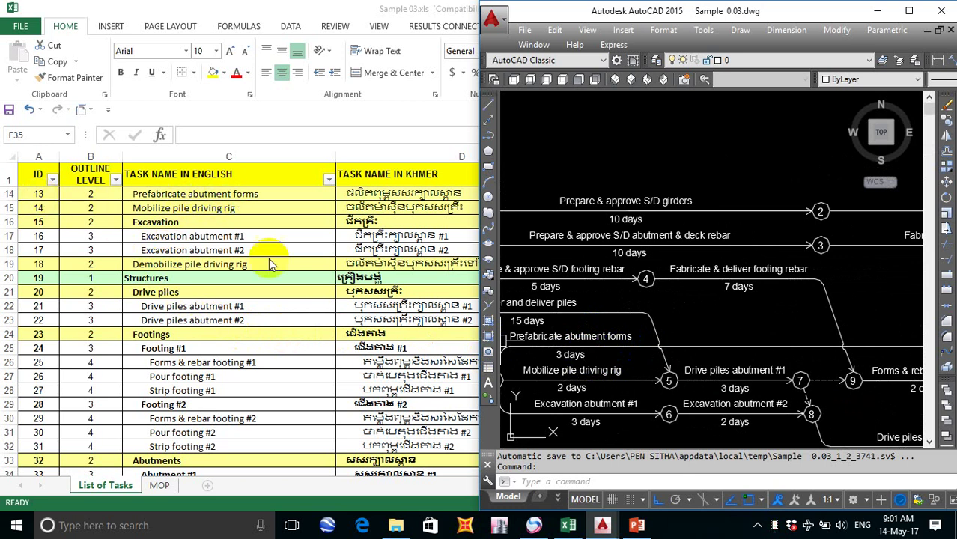
{"action": "mouse_move", "coordinate": [599, 283]}
{"action": "middle_mouse_down"}
{"action": "mouse_move", "coordinate": [712, 342]}
{"action": "mouse_move", "coordinate": [785, 340]}
{"action": "mouse_move", "coordinate": [609, 299]}
{"action": "mouse_move", "coordinate": [623, 306]}
{"action": "middle_mouse_up"}
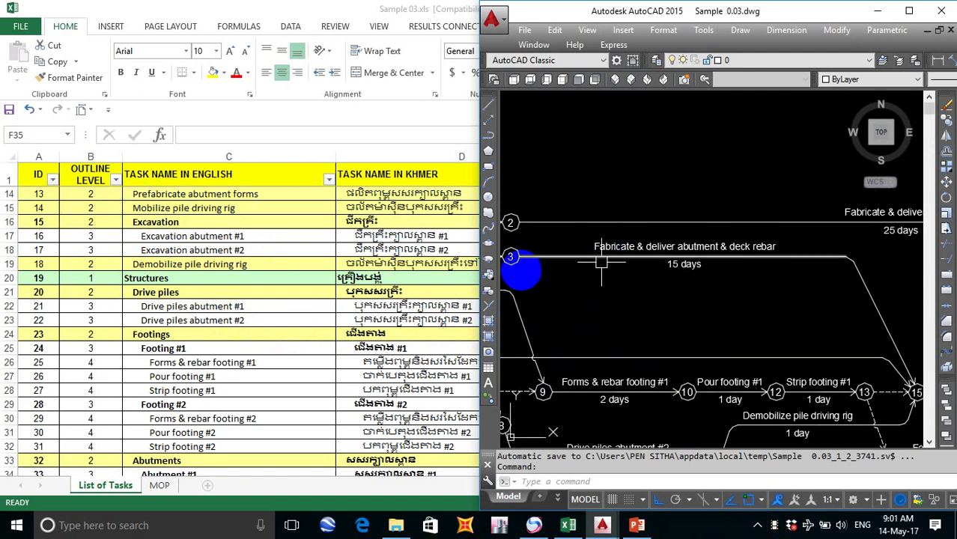
Step: Look up the IDs of the node 15 predecessors in Excel and recheck the Strip footing #1 and Demobilize pile driving rig branches in AutoCAD
{"action": "left_click", "coordinate": [262, 272]}
{"action": "scroll", "coordinate": [263, 272], "scroll_direction": "up", "scroll_amount": 2}
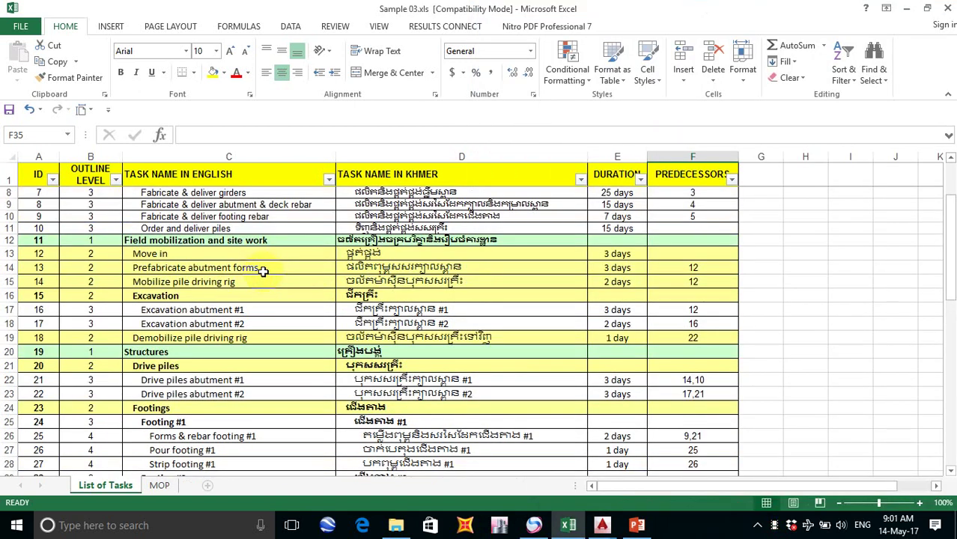
{"action": "mouse_move", "coordinate": [604, 524]}
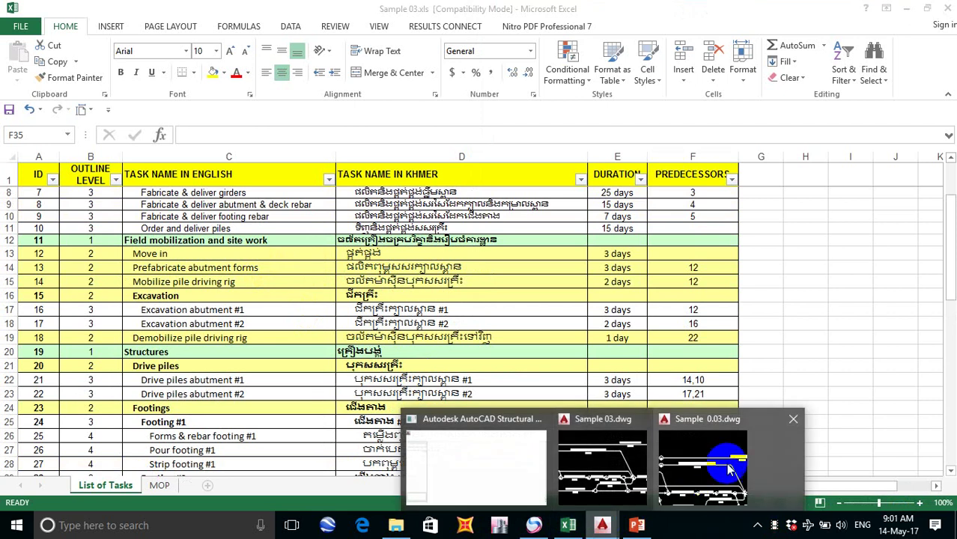
{"action": "left_click", "coordinate": [731, 468]}
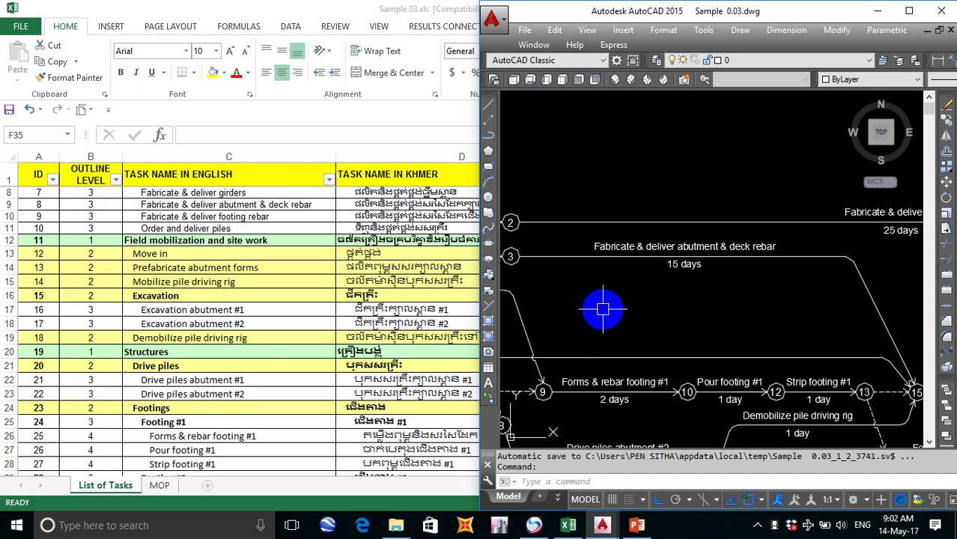
{"action": "scroll", "coordinate": [673, 281], "scroll_direction": "down", "scroll_amount": 2}
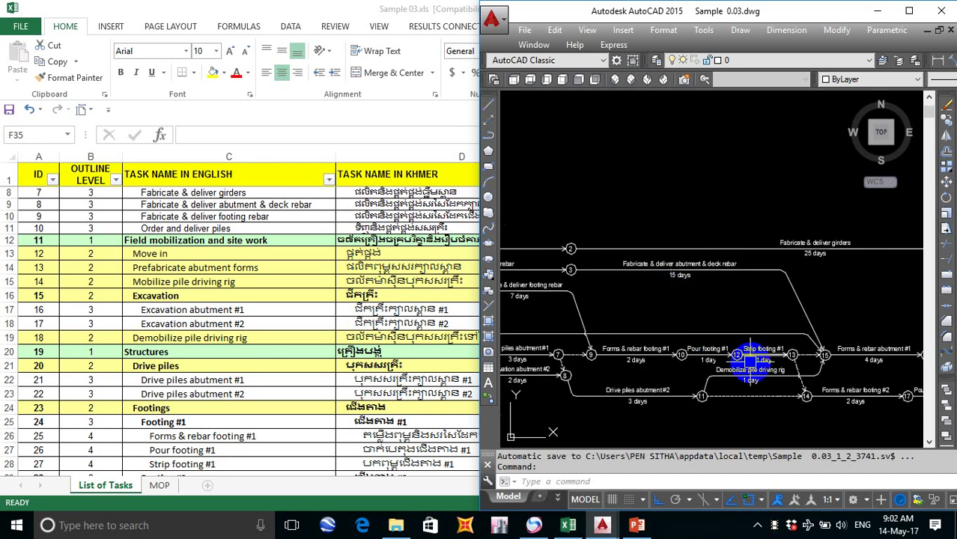
{"action": "scroll", "coordinate": [749, 363], "scroll_direction": "up", "scroll_amount": 4}
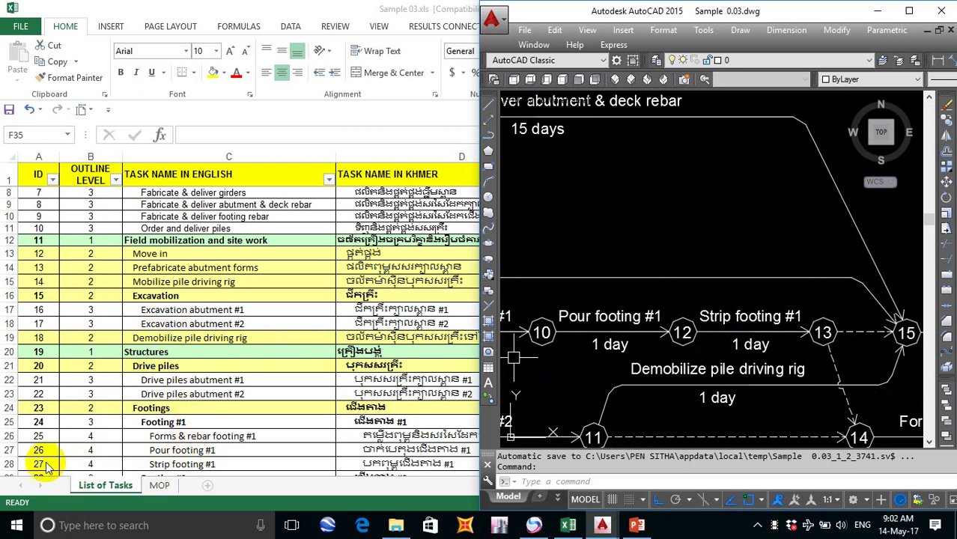
{"action": "left_click", "coordinate": [687, 398]}
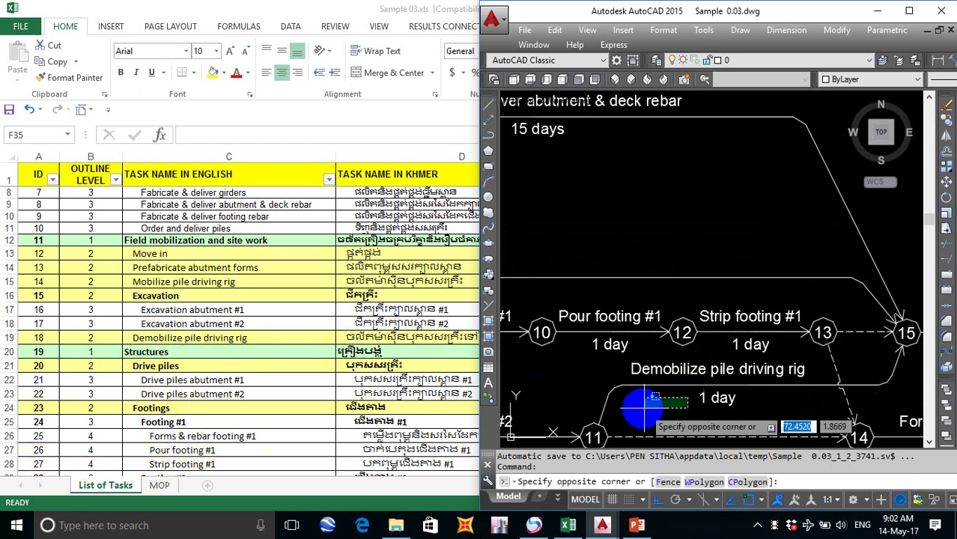
{"action": "left_click", "coordinate": [652, 408]}
Step: In the Excel task list, enter 8,13,18,27 as the predecessors of Forms & rebar abutment #1
{"action": "left_click", "coordinate": [426, 359]}
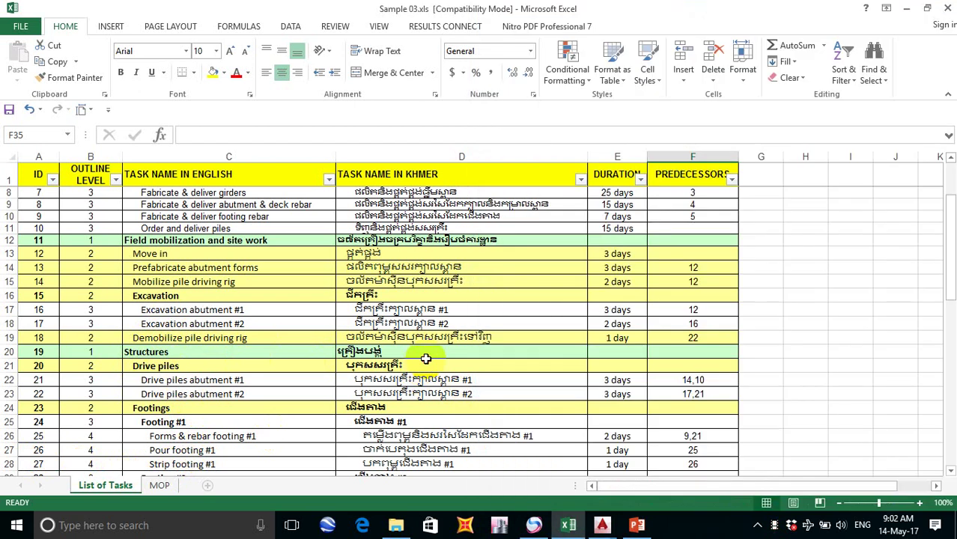
{"action": "scroll", "coordinate": [658, 434], "scroll_direction": "down", "scroll_amount": 4}
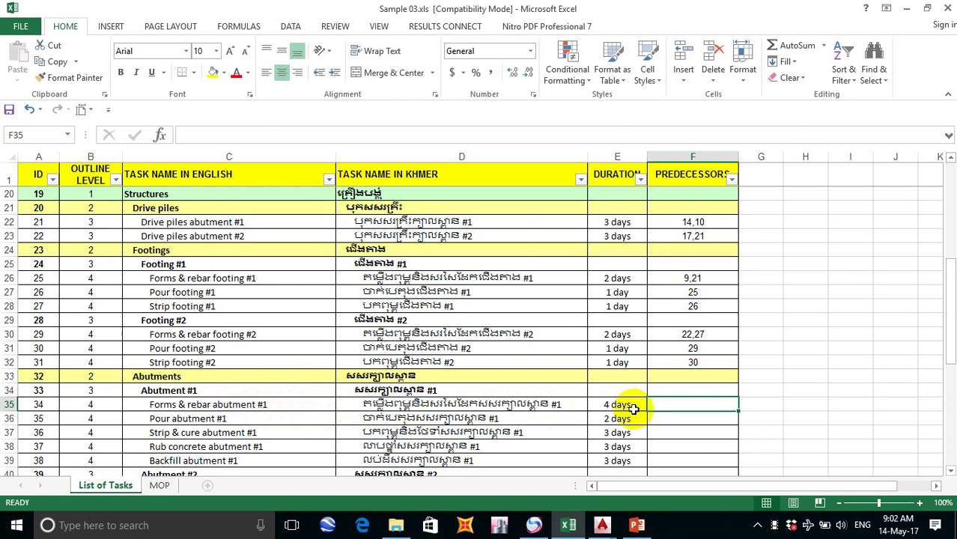
{"action": "type", "text": "8,13,18,27"}
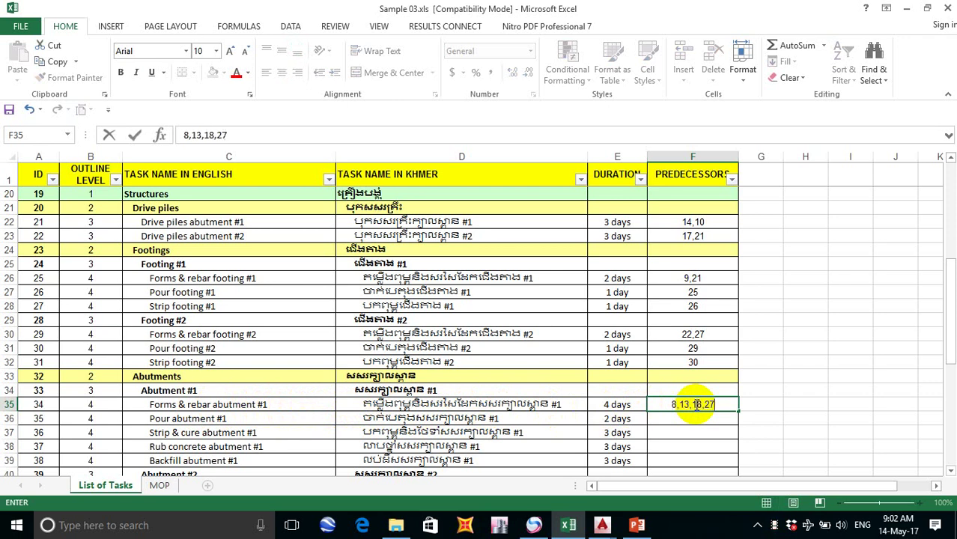
{"action": "left_click", "coordinate": [702, 420]}
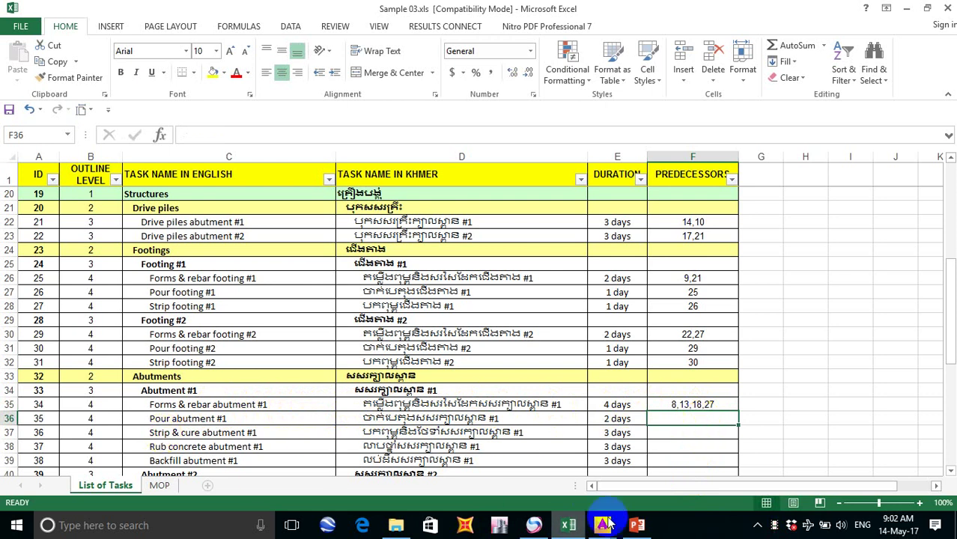
Step: Check what precedes Pour abutment #1 in the AutoCAD network, then enter 34 as its predecessor in Excel
{"action": "mouse_move", "coordinate": [604, 524]}
{"action": "left_click", "coordinate": [693, 447]}
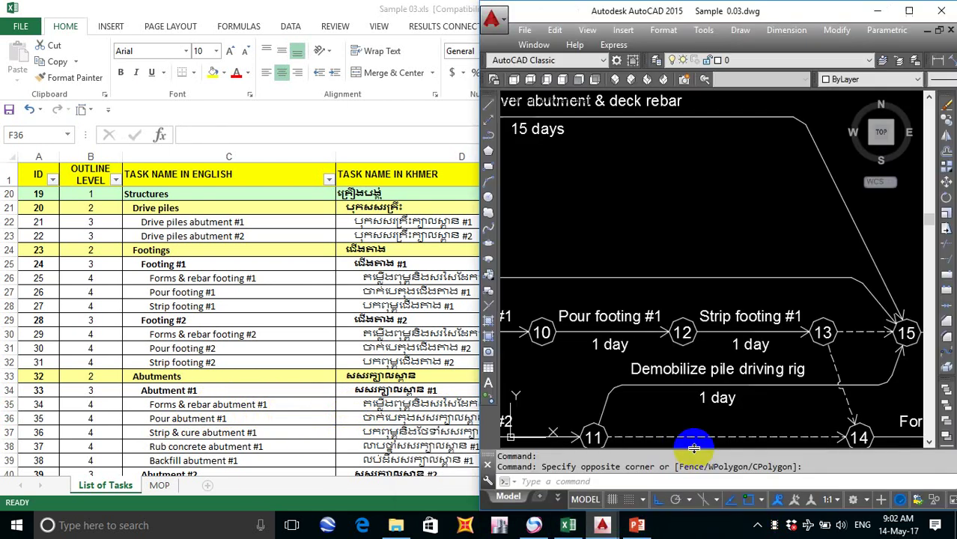
{"action": "scroll", "coordinate": [719, 318], "scroll_direction": "down", "scroll_amount": 5}
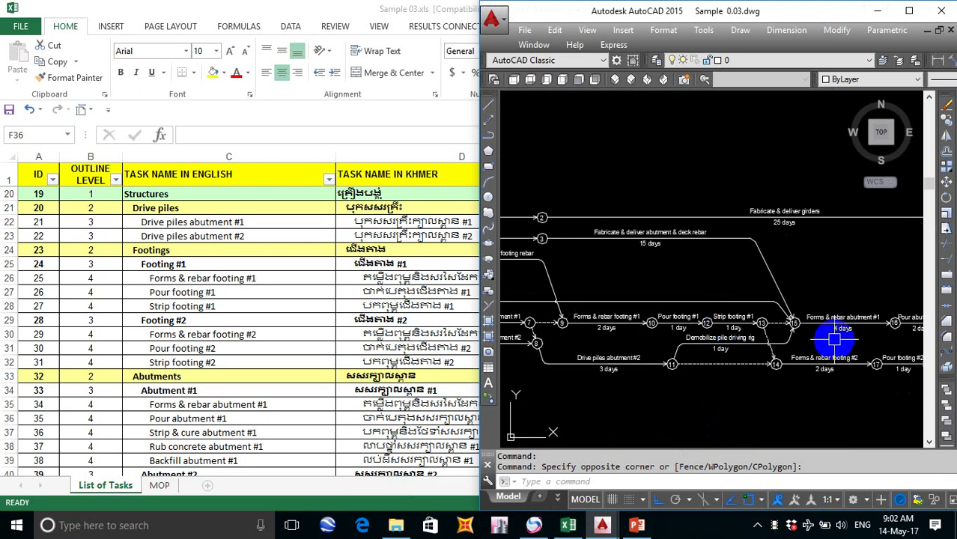
{"action": "middle_click_drag", "start_coordinate": [834, 340], "coordinate": [647, 347]}
{"action": "scroll", "coordinate": [625, 338], "scroll_direction": "up", "scroll_amount": 4}
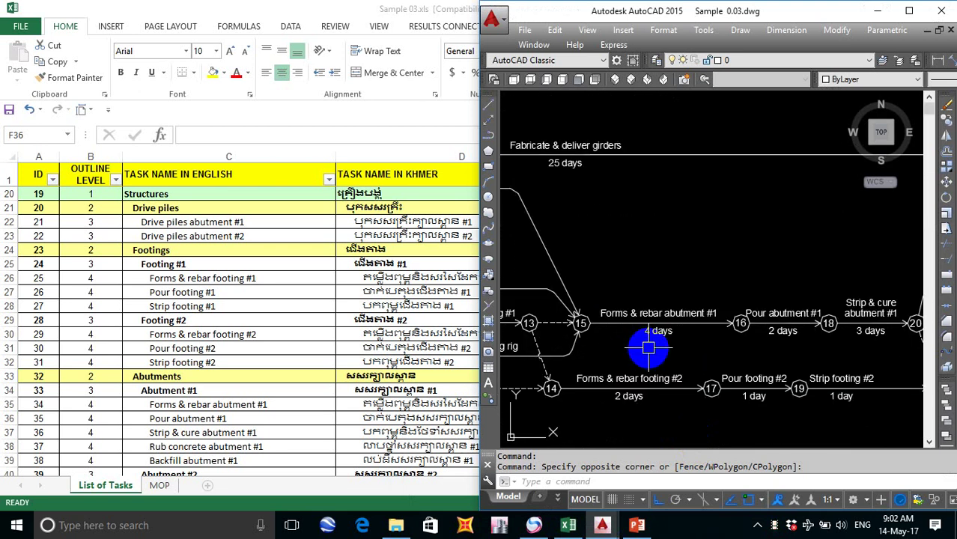
{"action": "middle_click_drag", "start_coordinate": [784, 353], "coordinate": [682, 364]}
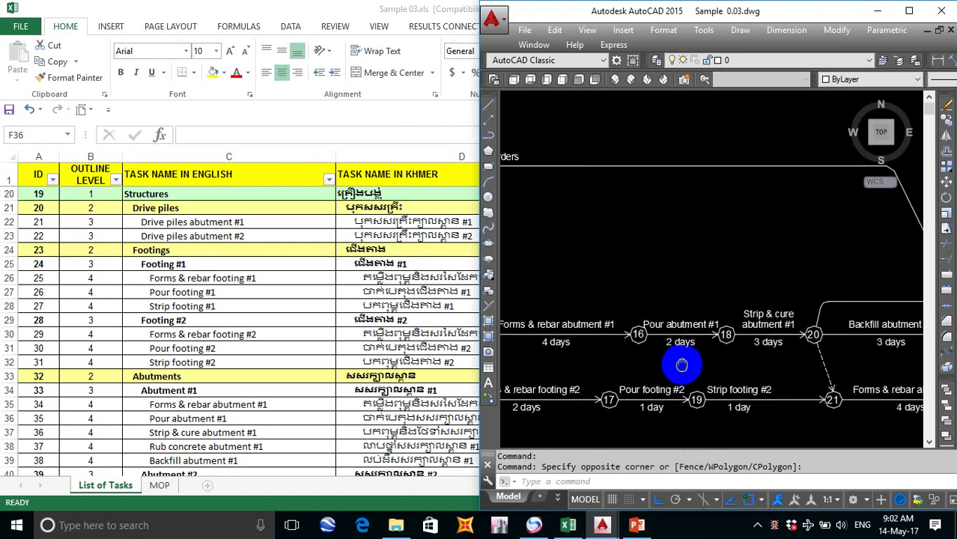
{"action": "left_click", "coordinate": [569, 525]}
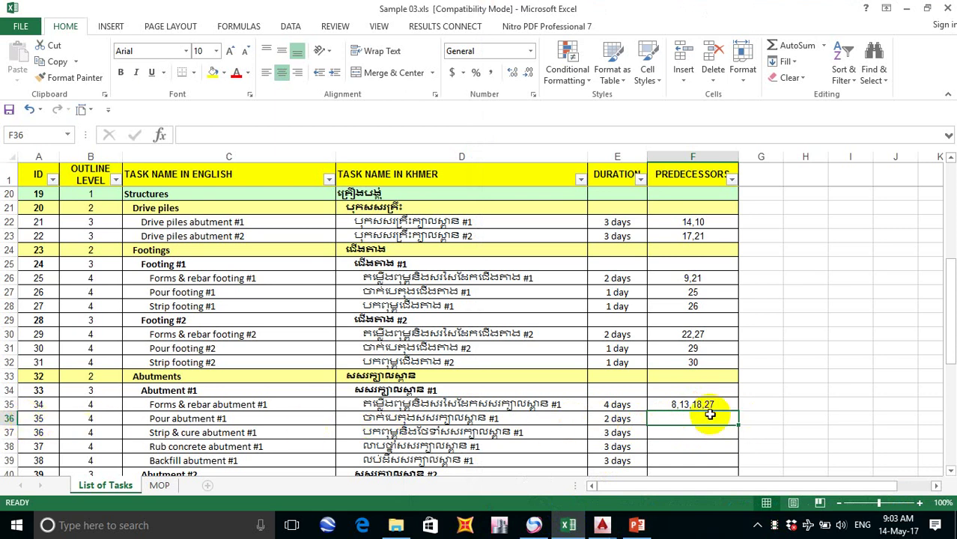
{"action": "type", "text": "34"}
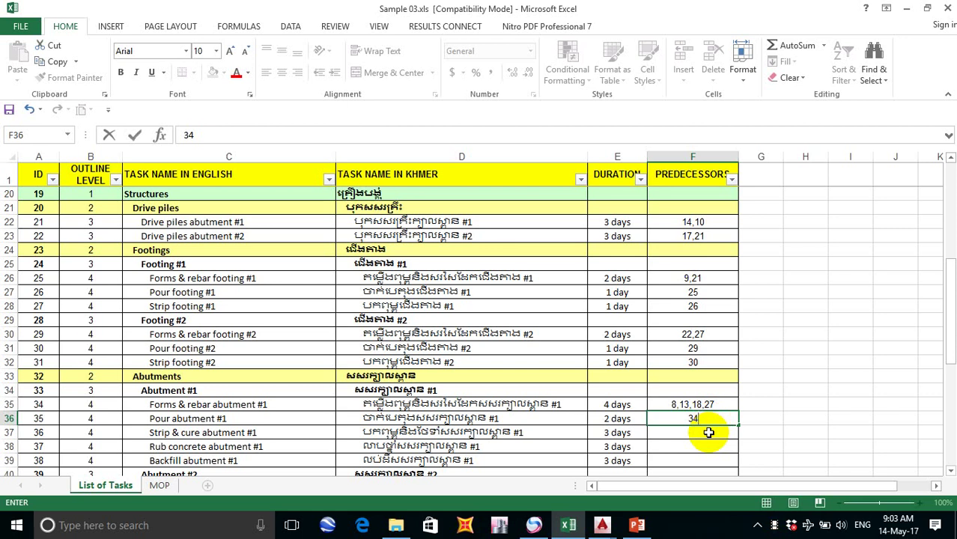
{"action": "key", "text": "Return"}
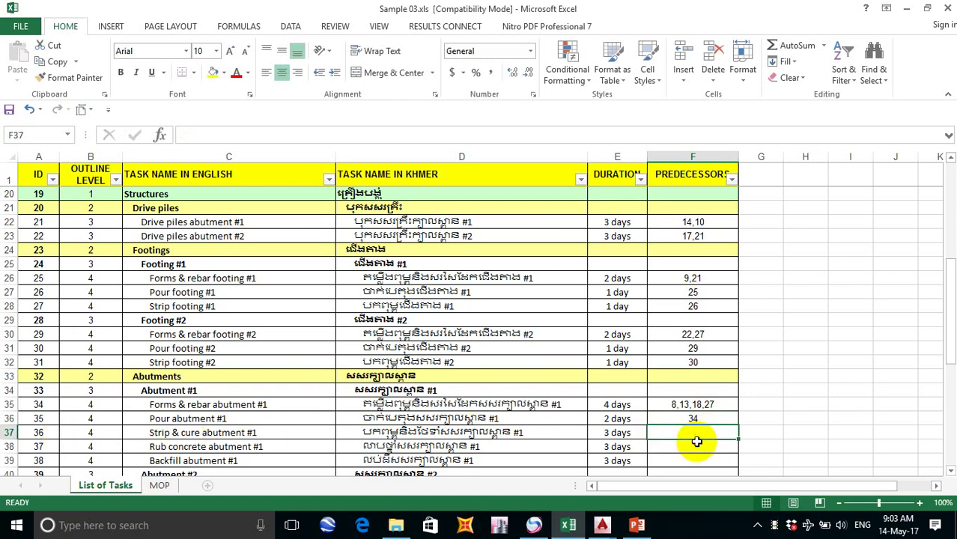
Step: Enter 35 as the predecessor of Strip & cure abutment #1 in the Excel task list
{"action": "type", "text": "3"}
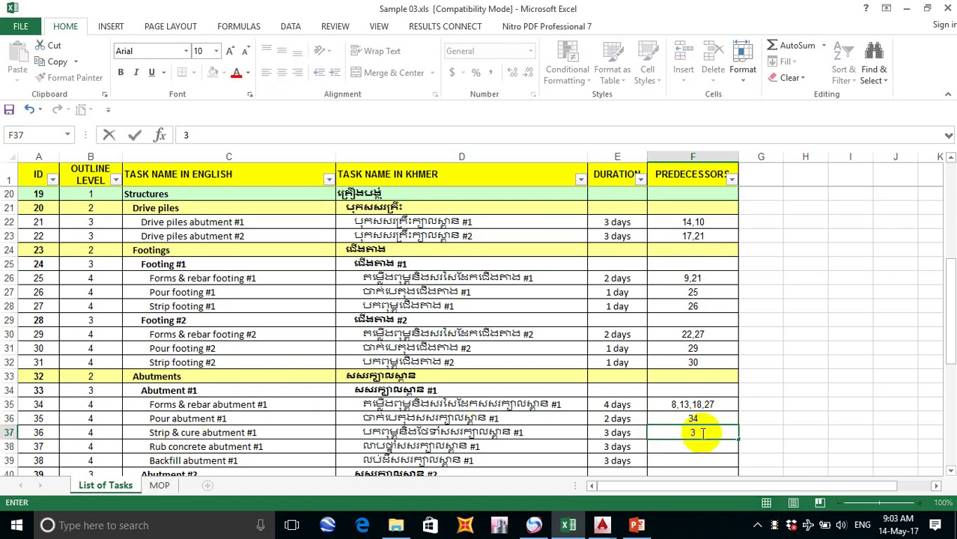
{"action": "type", "text": "5"}
{"action": "key", "text": "Return"}
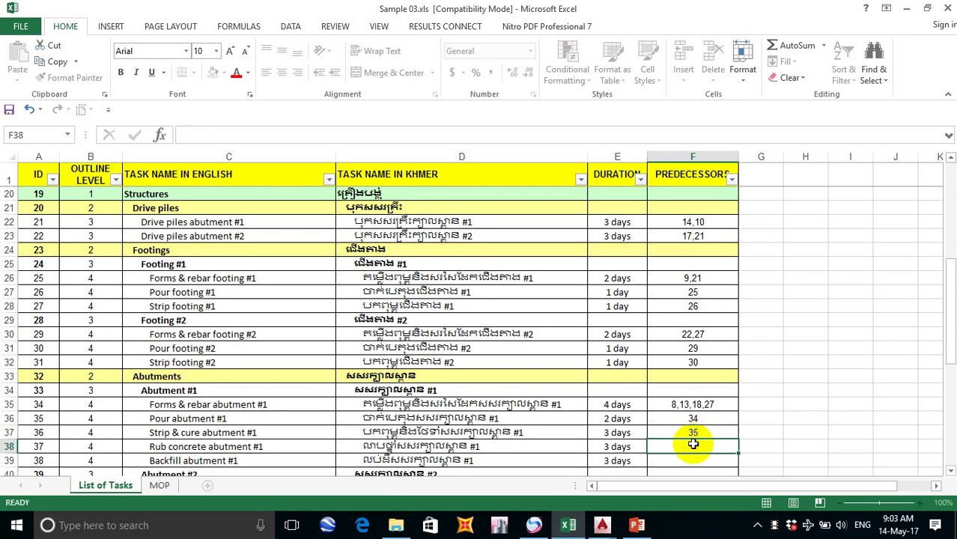
Step: Switch to AutoCAD, save the Sample 0.03.dwg network drawing, and exit the program, saving the changes to Sample 03.dwg
{"action": "mouse_move", "coordinate": [602, 525]}
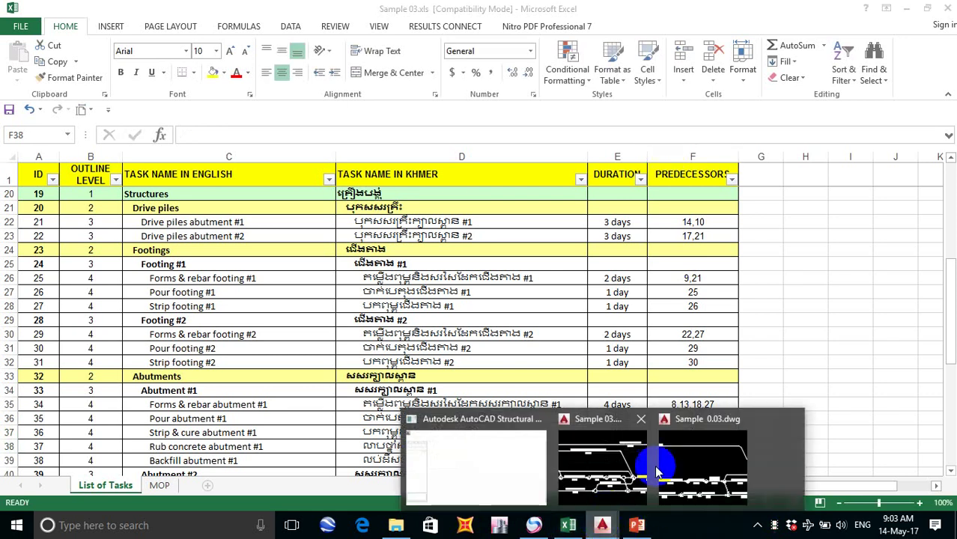
{"action": "left_click", "coordinate": [725, 423]}
{"action": "middle_click_drag", "start_coordinate": [775, 346], "coordinate": [750, 349]}
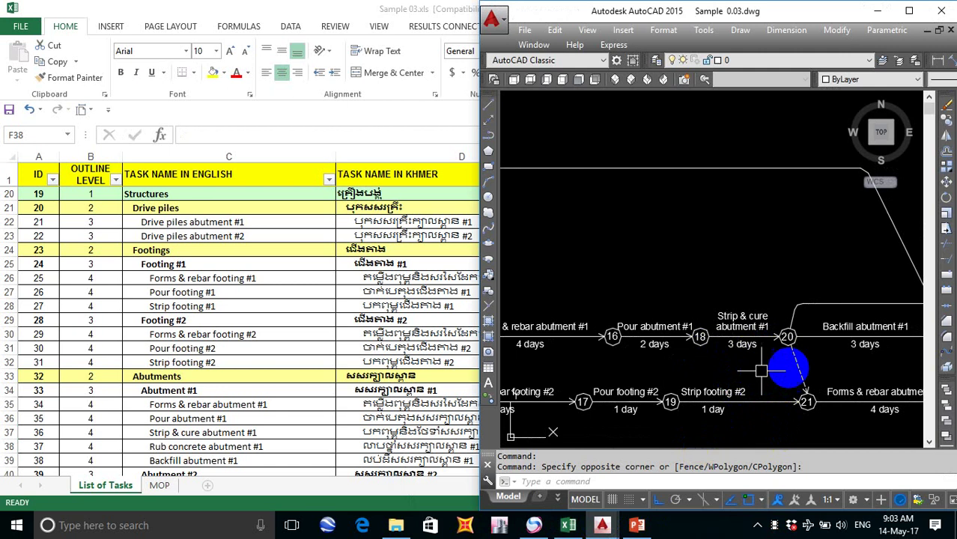
{"action": "scroll", "coordinate": [749, 363], "scroll_direction": "down", "scroll_amount": 5}
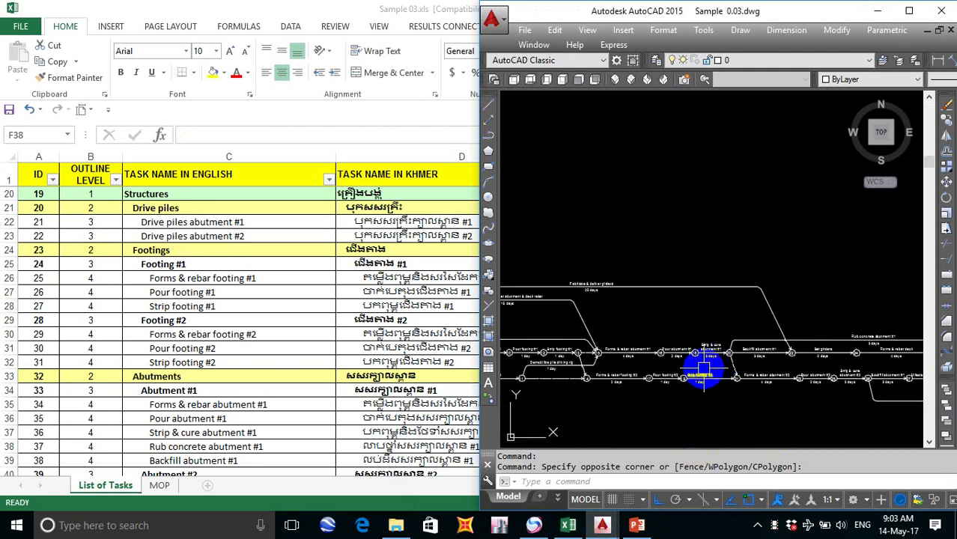
{"action": "scroll", "coordinate": [704, 371], "scroll_direction": "down", "scroll_amount": 4}
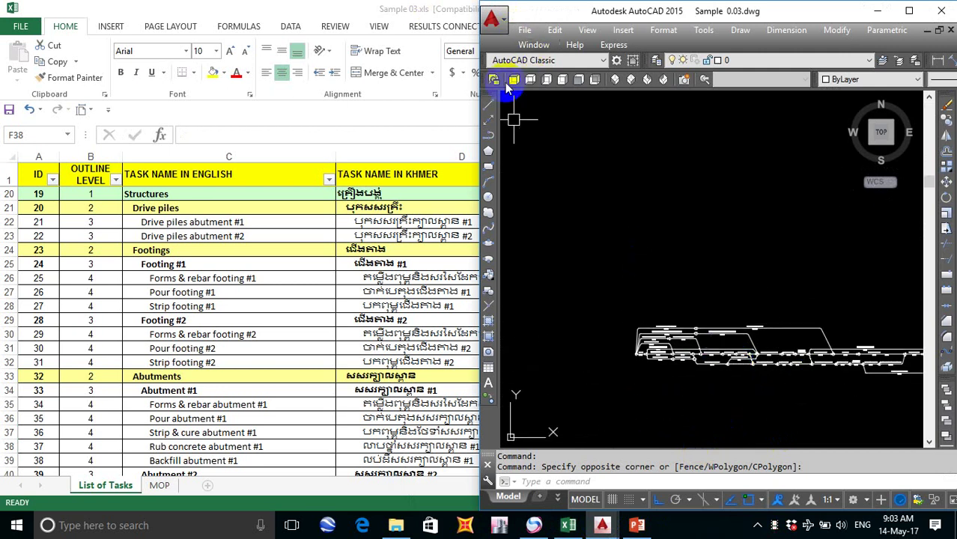
{"action": "left_click", "coordinate": [909, 11]}
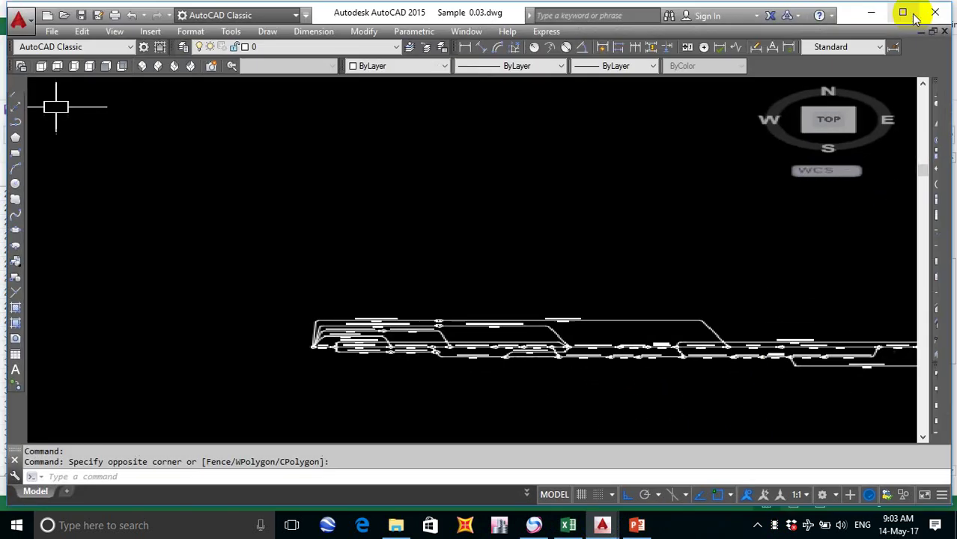
{"action": "left_click", "coordinate": [82, 14]}
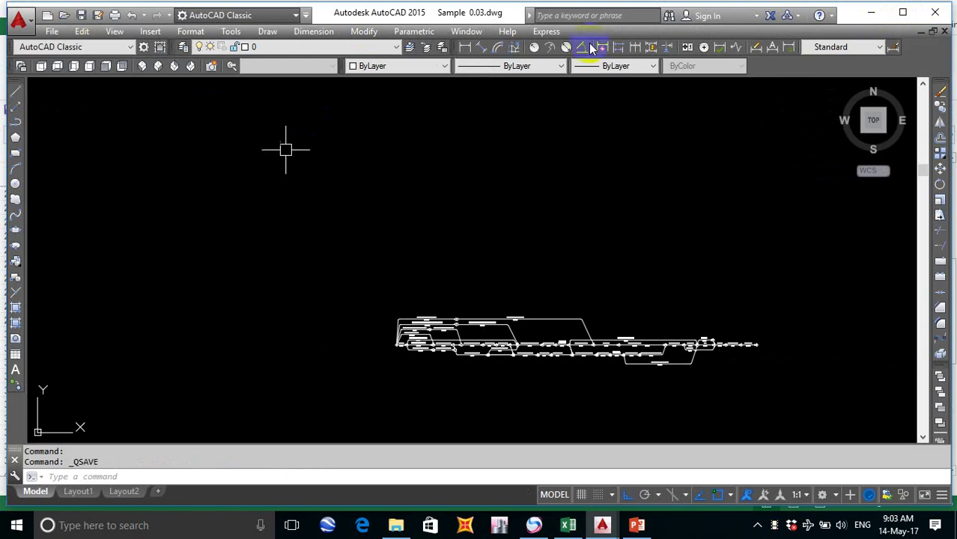
{"action": "left_click", "coordinate": [942, 13]}
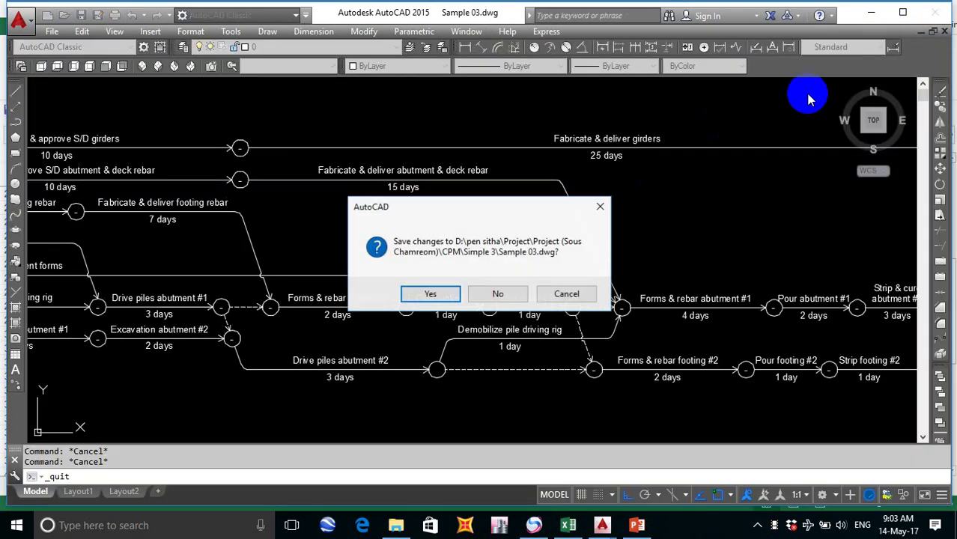
{"action": "left_click", "coordinate": [437, 293]}
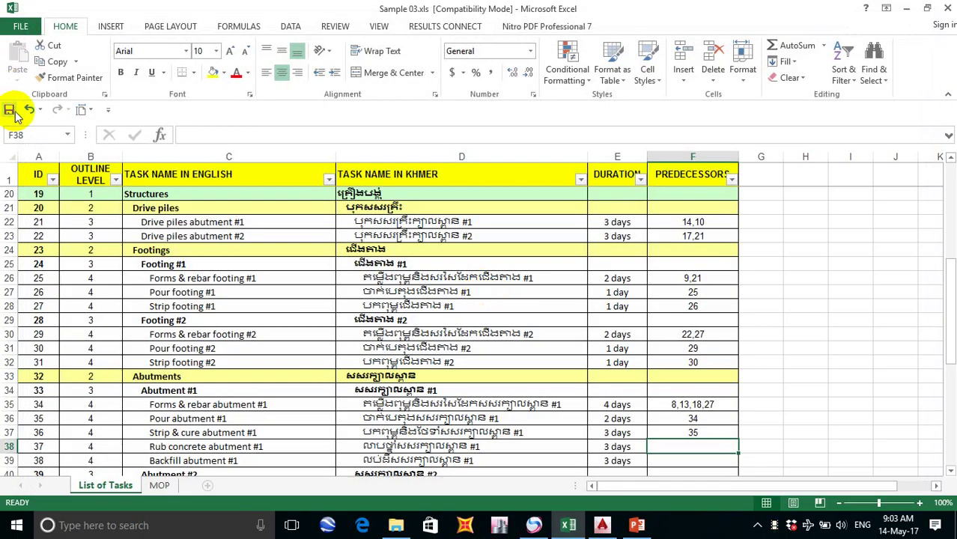
Step: Save the Sample 03.xls workbook with the predecessors entered so far
{"action": "left_click", "coordinate": [9, 111]}
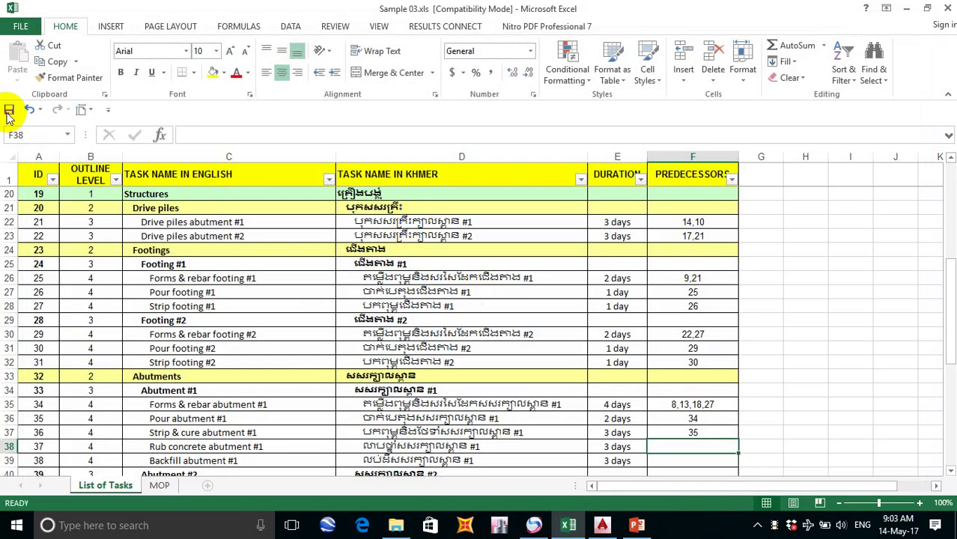
{"action": "scroll", "coordinate": [360, 223], "scroll_direction": "down", "scroll_amount": 10}
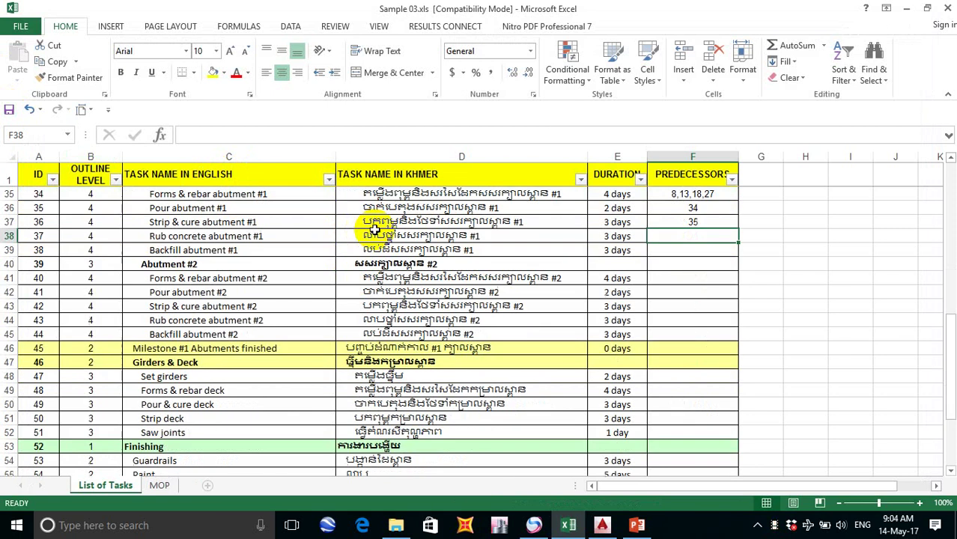
{"action": "scroll", "coordinate": [445, 255], "scroll_direction": "up", "scroll_amount": 4}
{"action": "scroll", "coordinate": [445, 255], "scroll_direction": "up", "scroll_amount": 4}
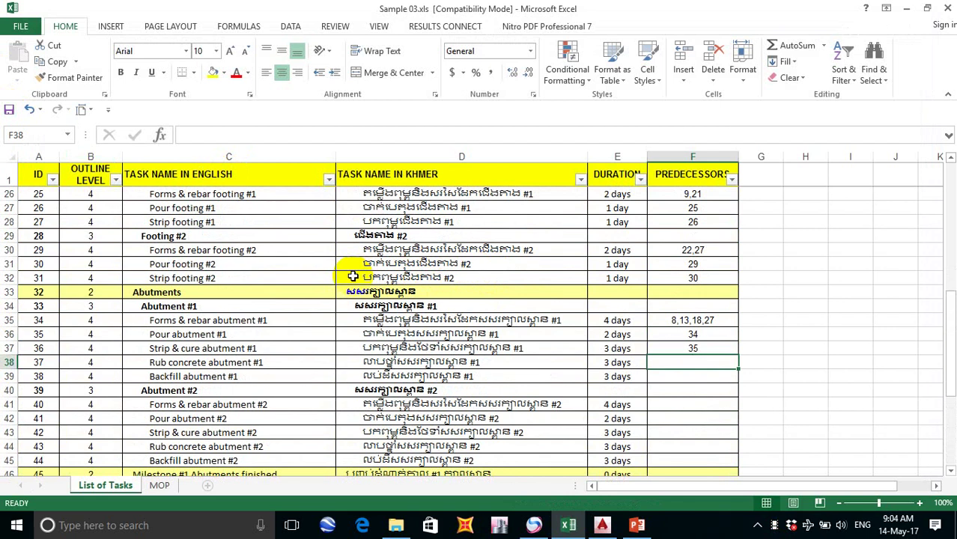
{"action": "left_click", "coordinate": [9, 110]}
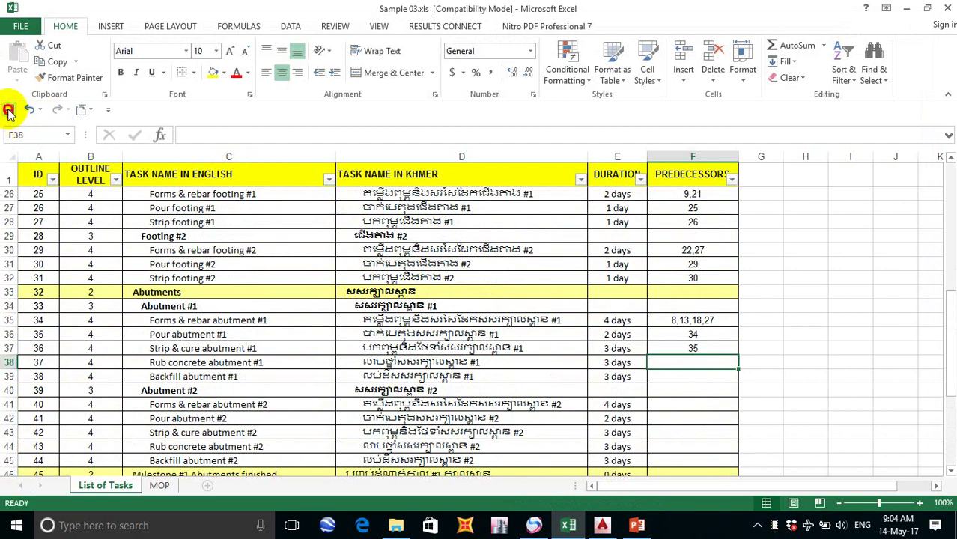
{"action": "scroll", "coordinate": [496, 296], "scroll_direction": "down", "scroll_amount": 10}
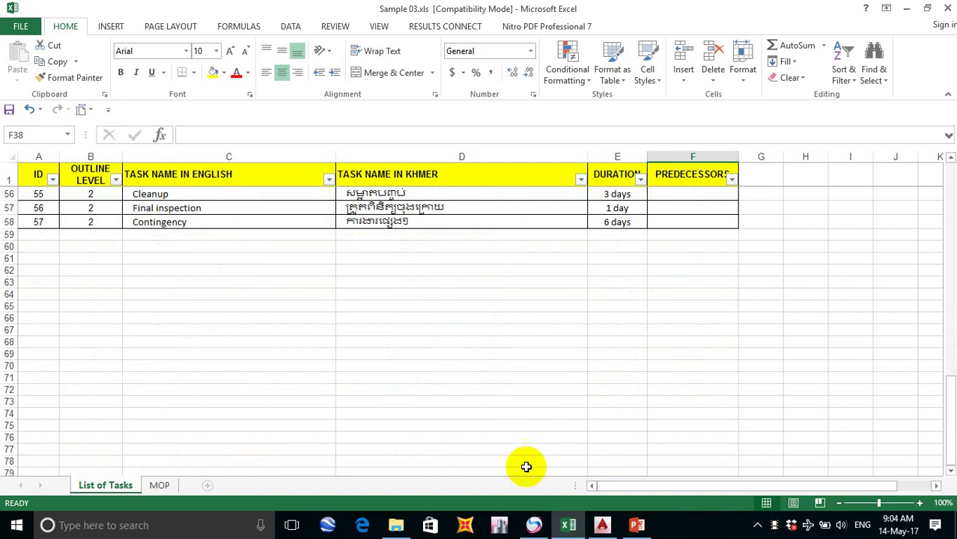
{"action": "scroll", "coordinate": [569, 322], "scroll_direction": "up", "scroll_amount": 6}
{"action": "scroll", "coordinate": [629, 301], "scroll_direction": "up", "scroll_amount": 6}
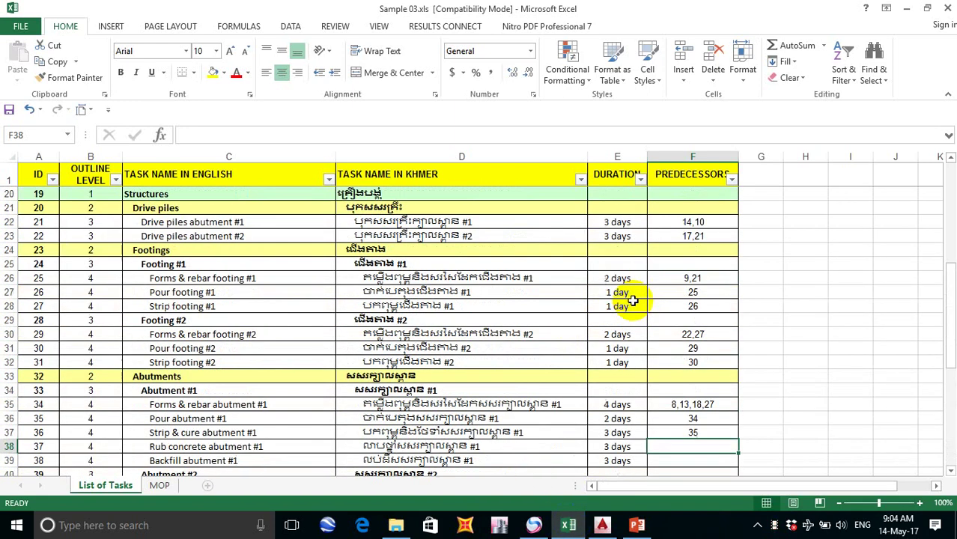
{"action": "scroll", "coordinate": [639, 301], "scroll_direction": "up", "scroll_amount": 4}
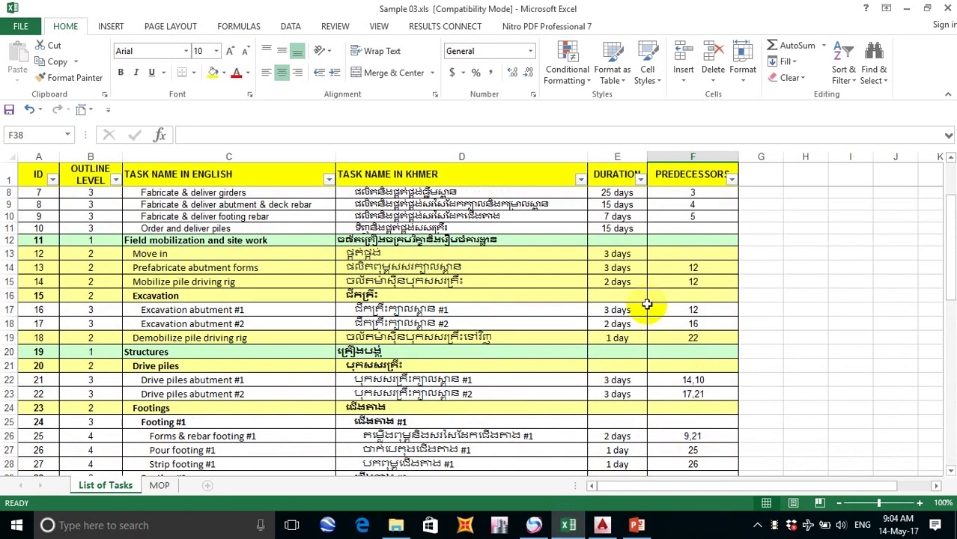
{"action": "scroll", "coordinate": [647, 304], "scroll_direction": "up", "scroll_amount": 2}
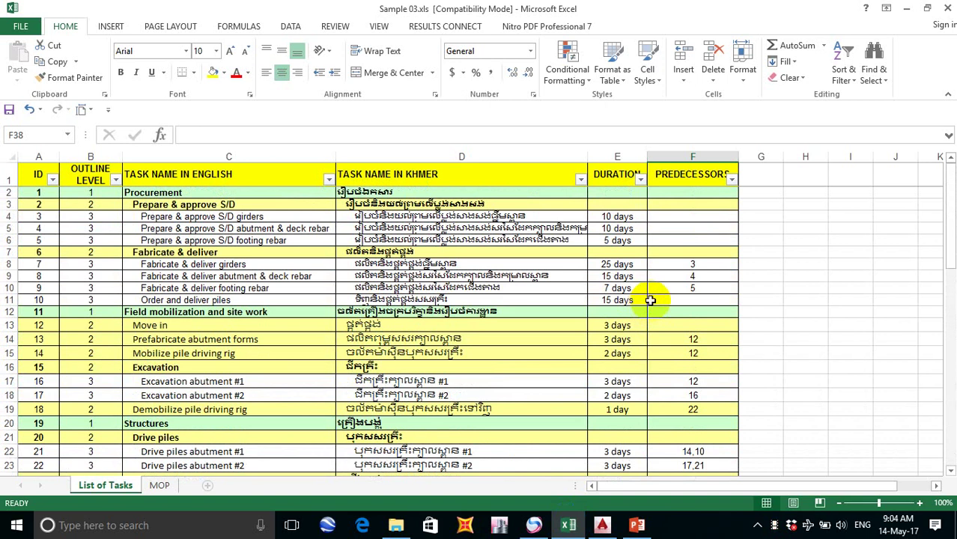